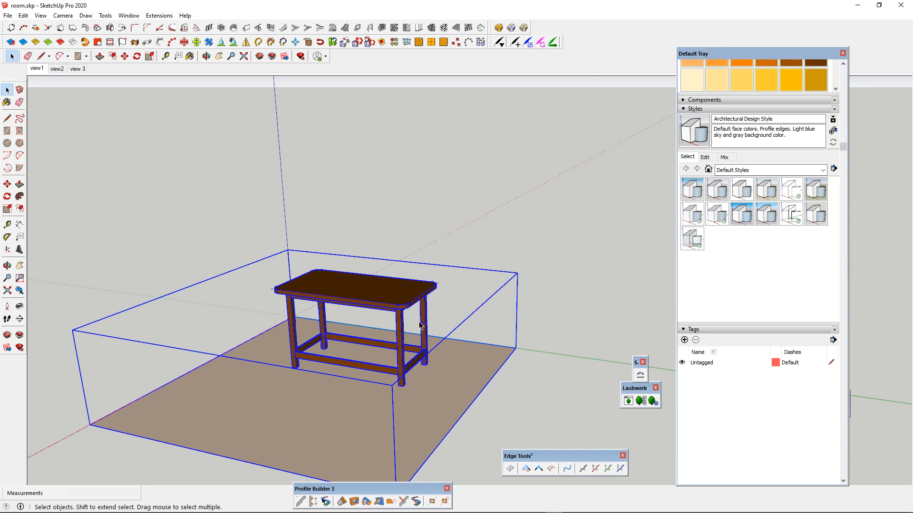
- Draw a 500 by 500 mm rectangle on the floor in front of the table
scroll(419, 325, "down", 3)
mouse_move(377, 322)
middle_mouse_down()
mouse_move(487, 330)
mouse_move(379, 320)
middle_mouse_up()
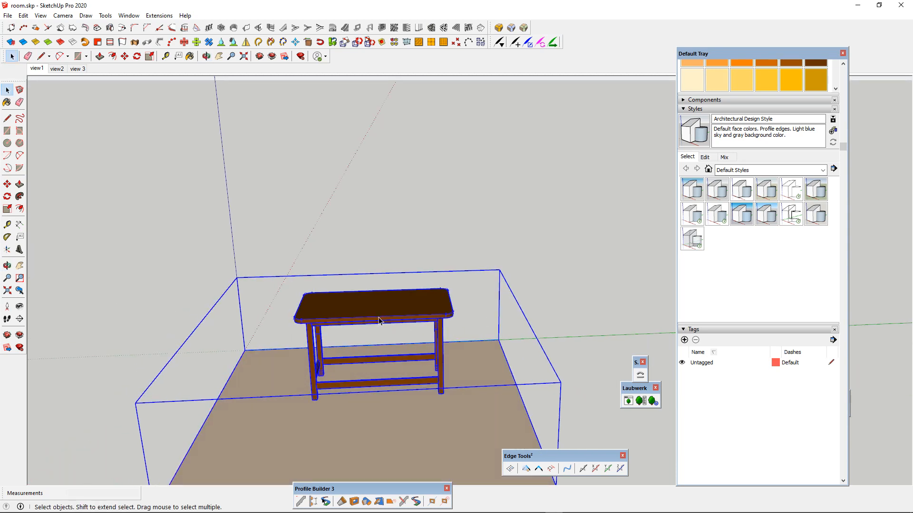
scroll(379, 320, "up", 1)
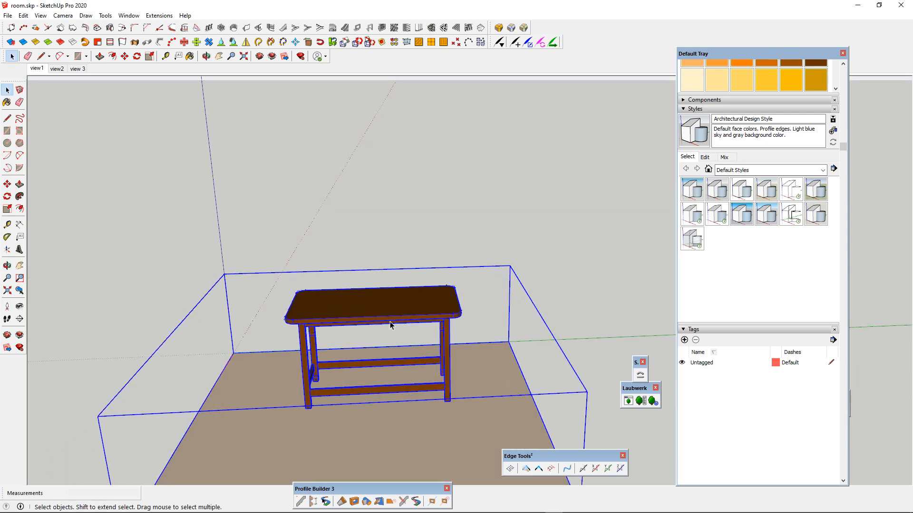
scroll(387, 322, "down", 2)
scroll(376, 367, "up", 1)
mouse_move(375, 367)
middle_mouse_down()
mouse_move(286, 373)
mouse_move(374, 358)
middle_mouse_up()
scroll(373, 358, "up", 6)
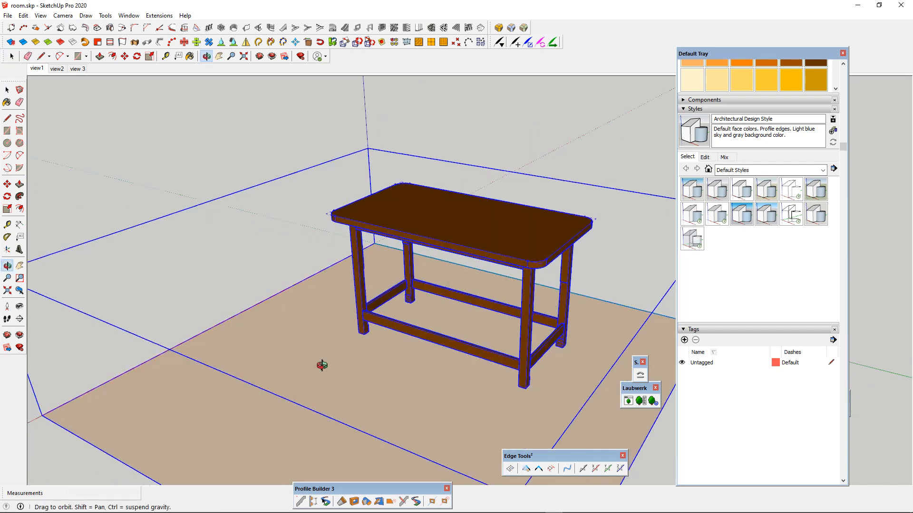
key("r")
left_click(325, 362)
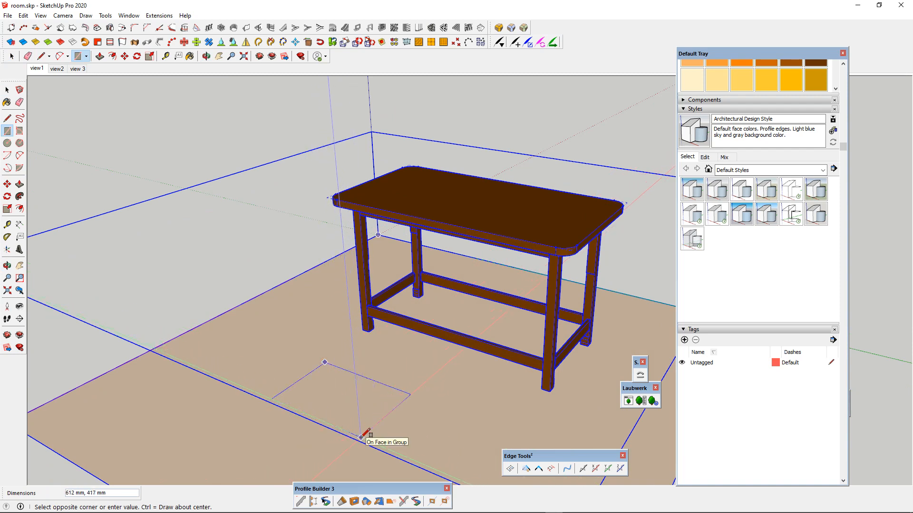
key("Escape")
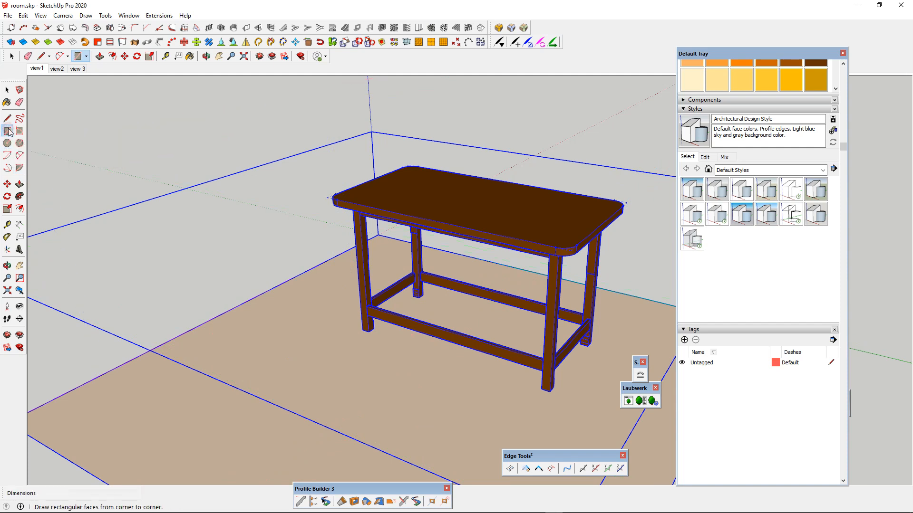
left_click(330, 360)
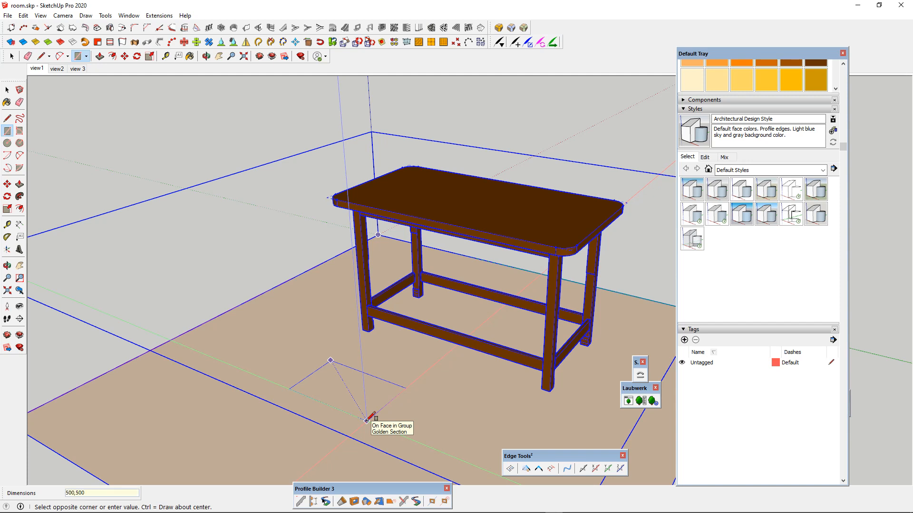
key("Return")
middle_click_drag(372, 407, 306, 384)
scroll(326, 367, "up", 2)
key("space")
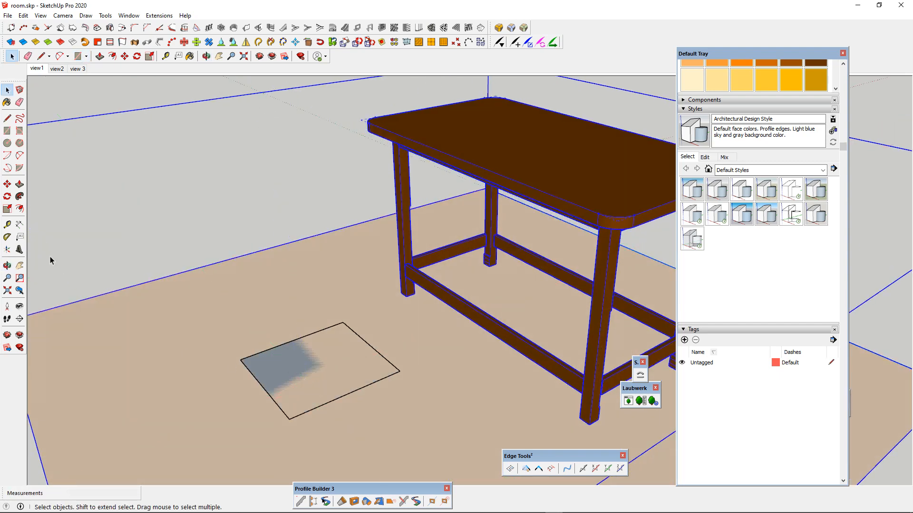
- Extrude the square on the floor upward by 20 mm with Push/Pull
left_click(19, 183)
left_click(316, 376)
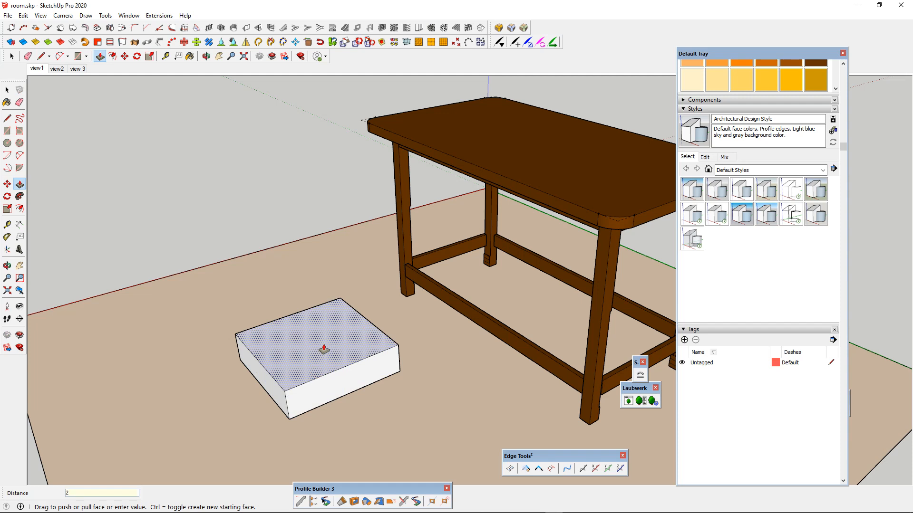
type("20")
key("Return")
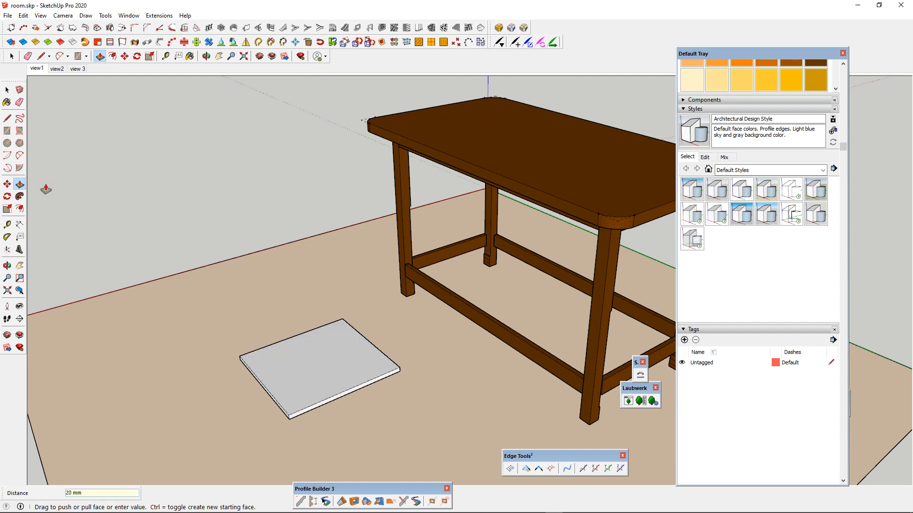
key("space")
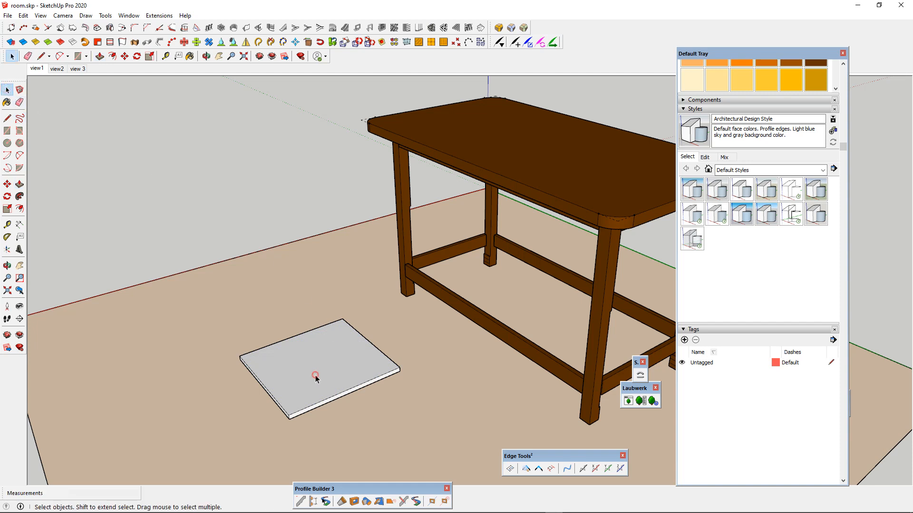
- Select all faces and edges of the thin square board and make them a group
triple_click(315, 376)
right_click(315, 376)
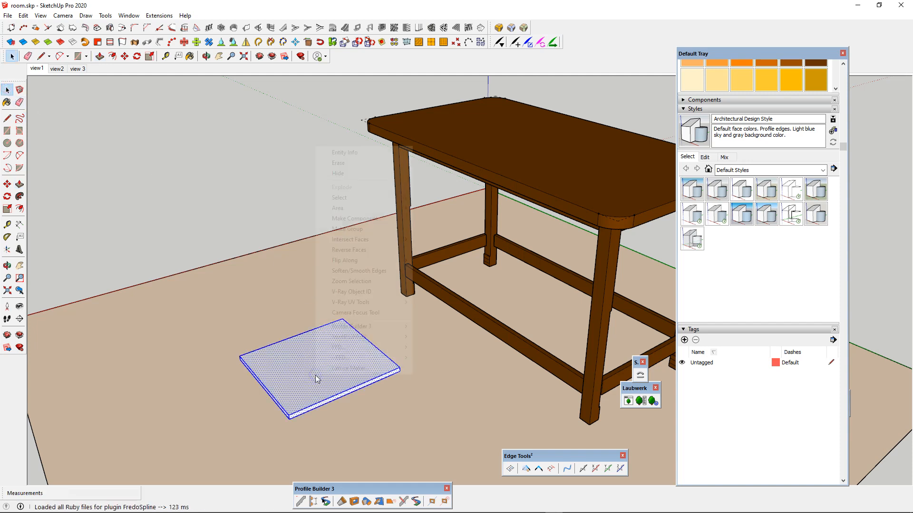
left_click(373, 229)
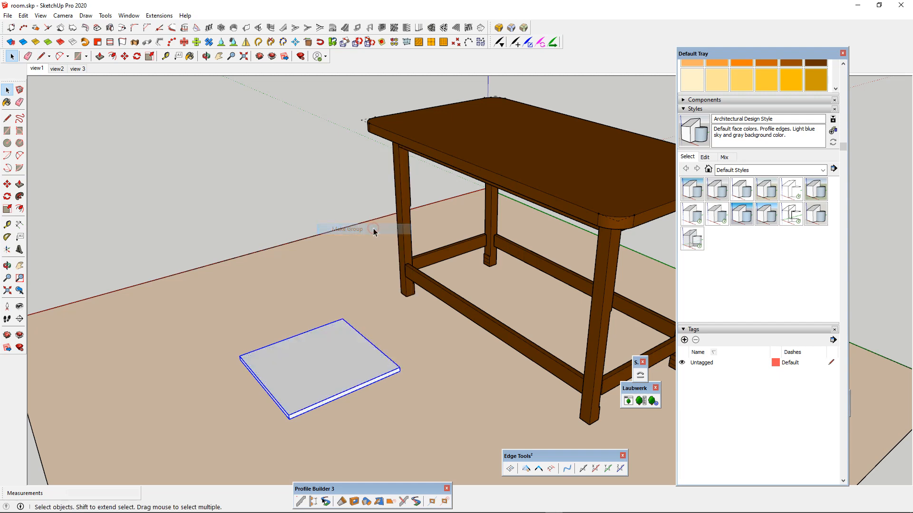
- Examine the grouped board on the floor beside the table from several angles
scroll(354, 304, "down", 3)
middle_click_drag(331, 356, 566, 342)
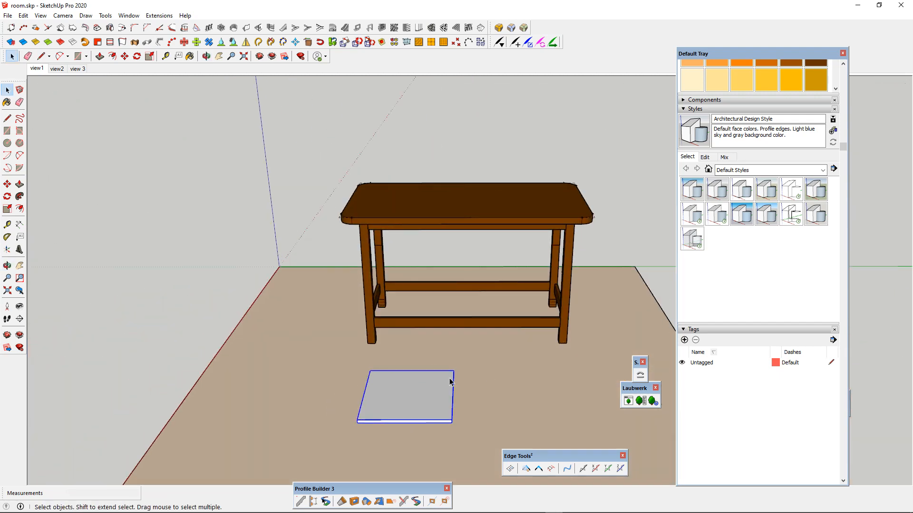
scroll(446, 386, "down", 1)
middle_click_drag(439, 392, 554, 414)
scroll(485, 400, "up", 5)
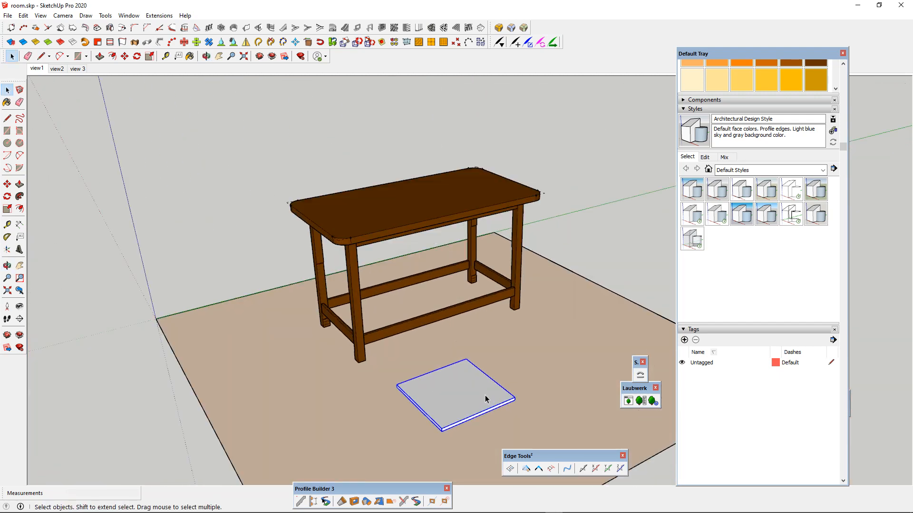
middle_click_drag(485, 410, 637, 392)
scroll(509, 417, "down", 3)
scroll(509, 404, "up", 5)
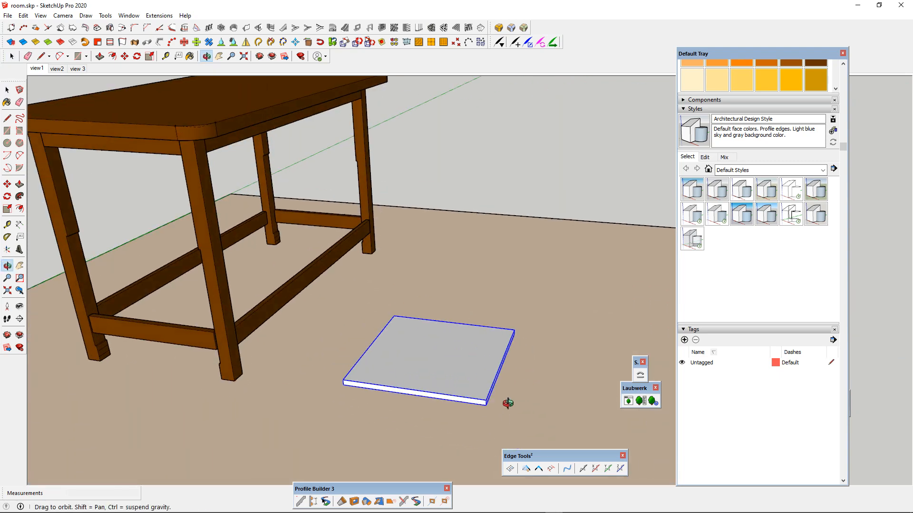
scroll(436, 405, "up", 1)
middle_click_drag(437, 405, 472, 396)
scroll(472, 396, "up", 2)
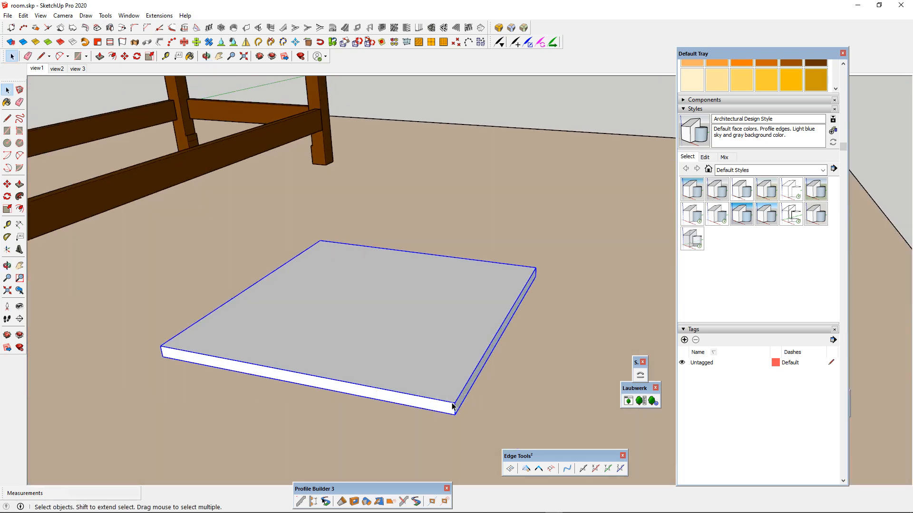
scroll(402, 345, "down", 2)
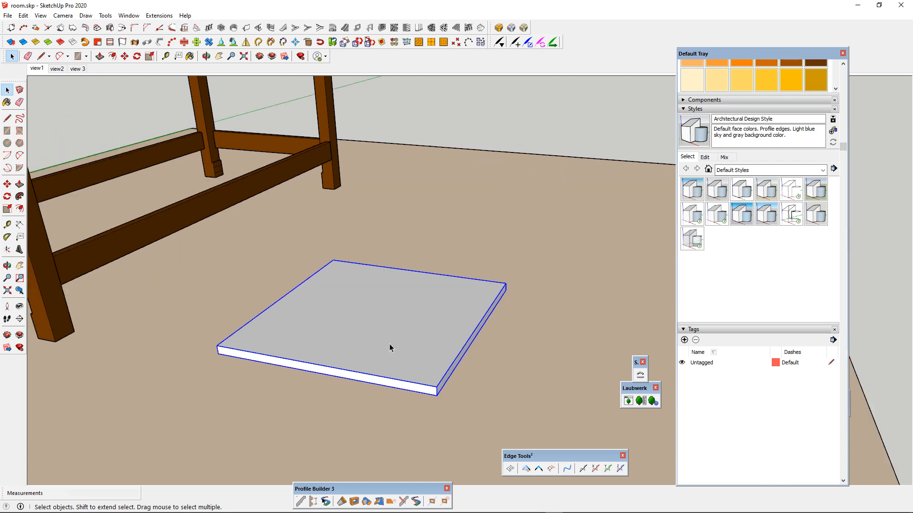
middle_click_drag(389, 344, 457, 361)
scroll(442, 367, "up", 1)
scroll(393, 367, "down", 1)
scroll(393, 367, "down", 1)
scroll(446, 373, "up", 2)
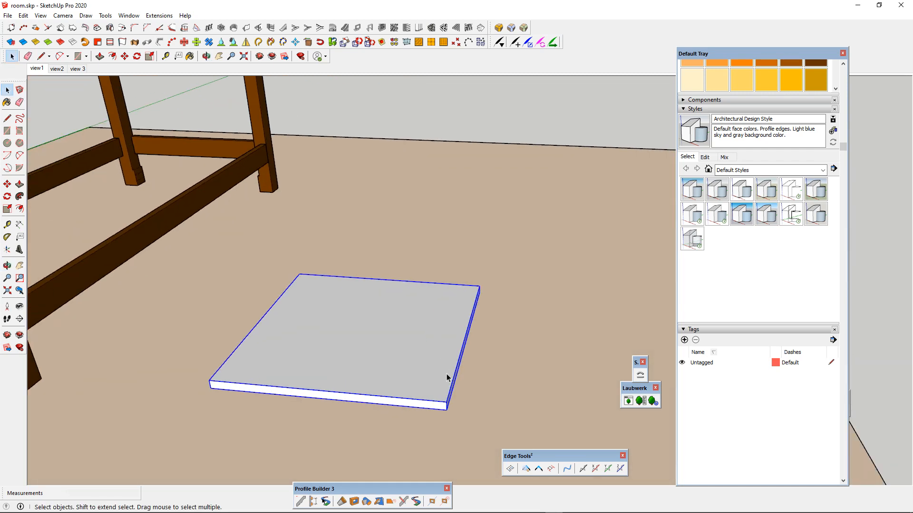
- Activate the Rotate tool and review the Shortcuts page of the preferences, cancelling without changes
left_click(8, 197)
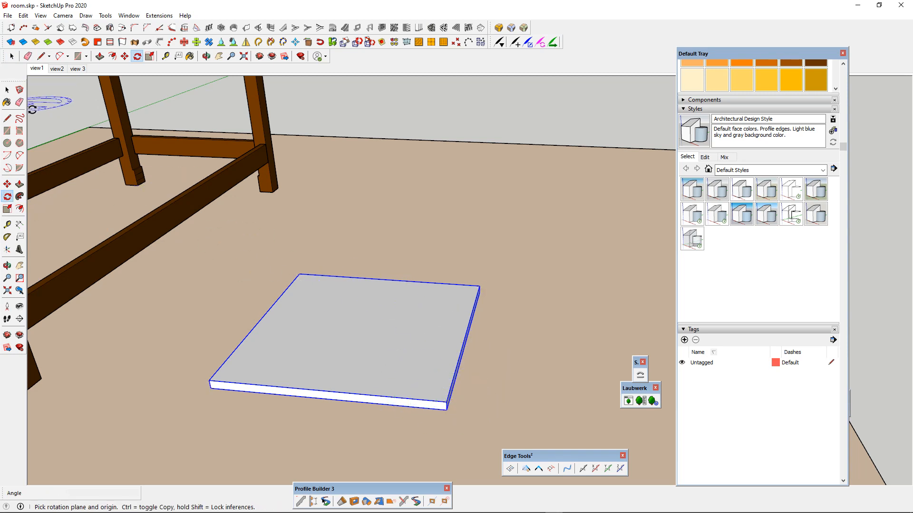
left_click(160, 19)
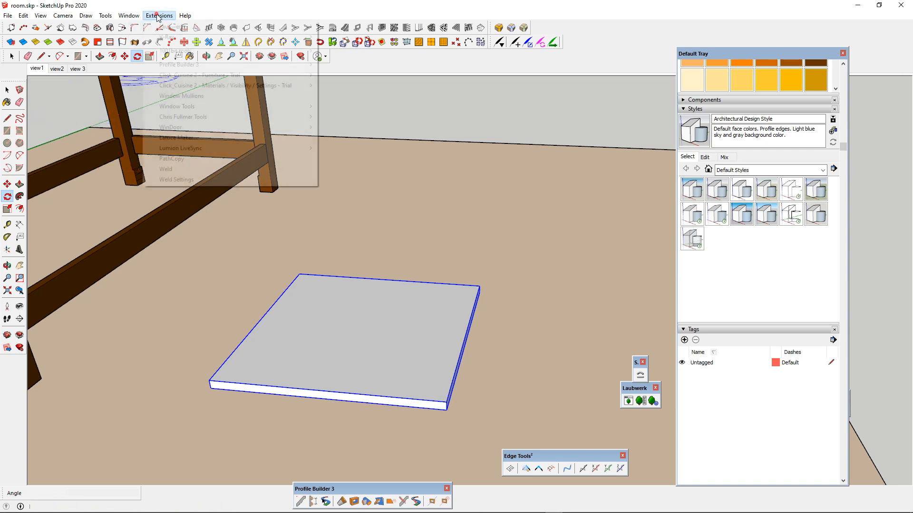
mouse_move(134, 16)
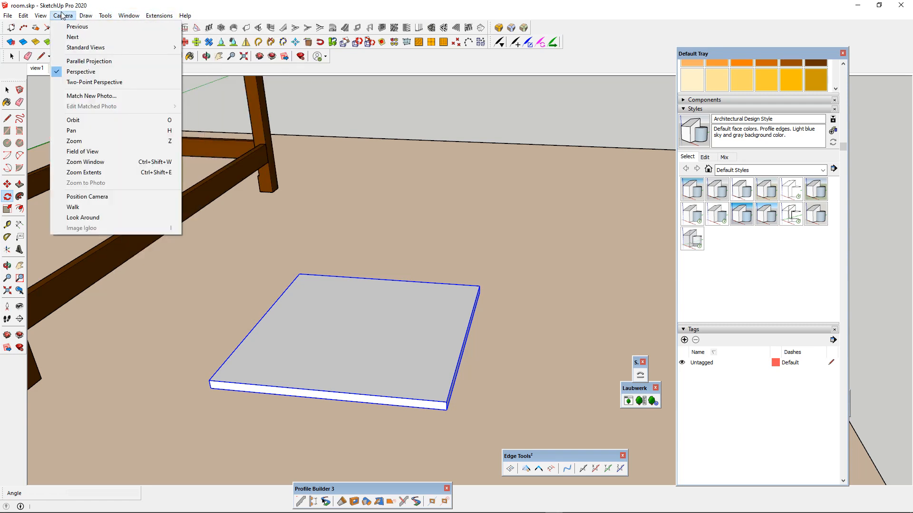
mouse_move(27, 18)
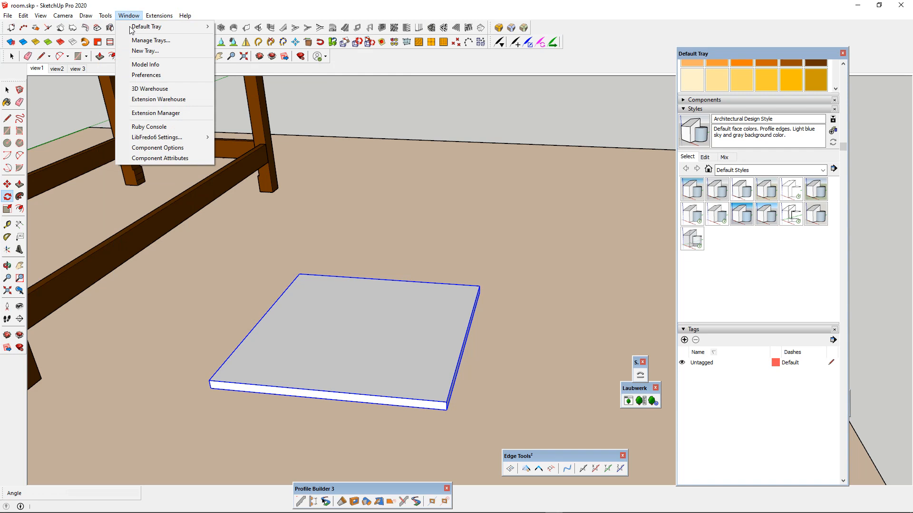
left_click(147, 75)
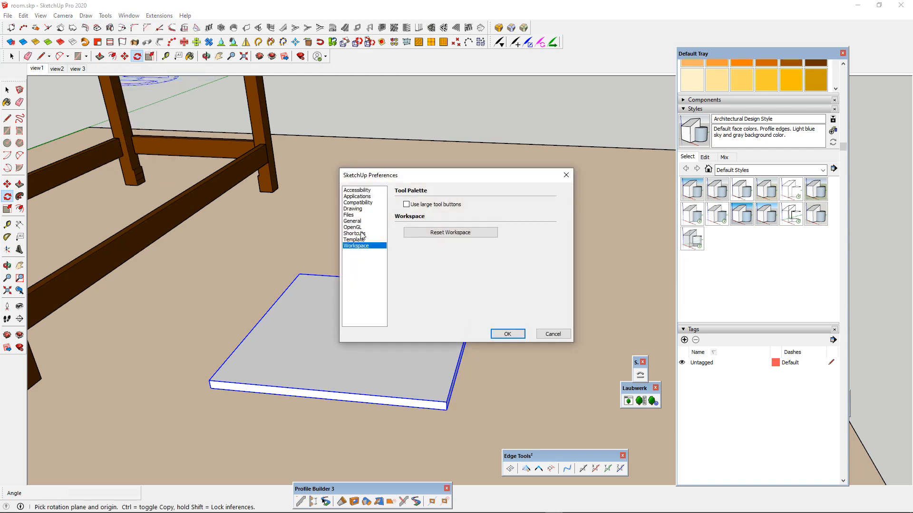
left_click(357, 234)
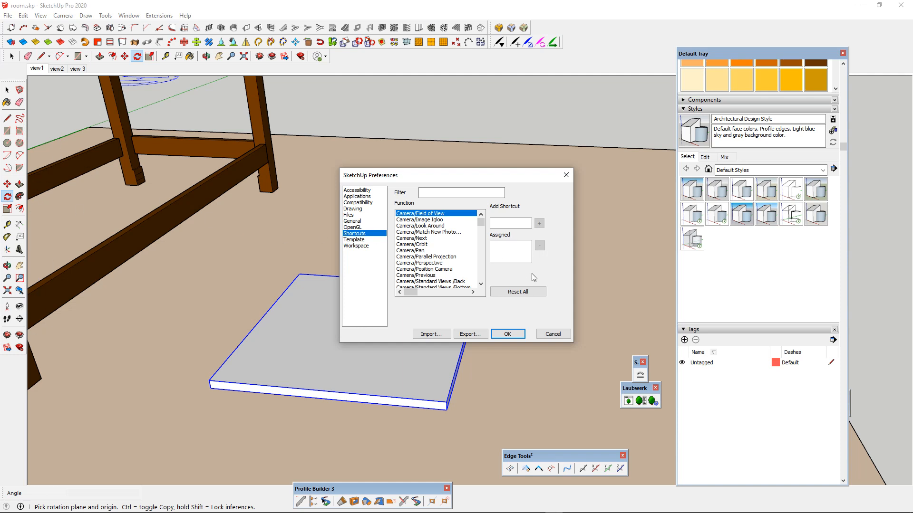
left_click(553, 334)
- Rotate a copy of the board by 90 degrees about its upper edge so it stands upright on the original board's end
middle_click_drag(534, 333, 438, 401)
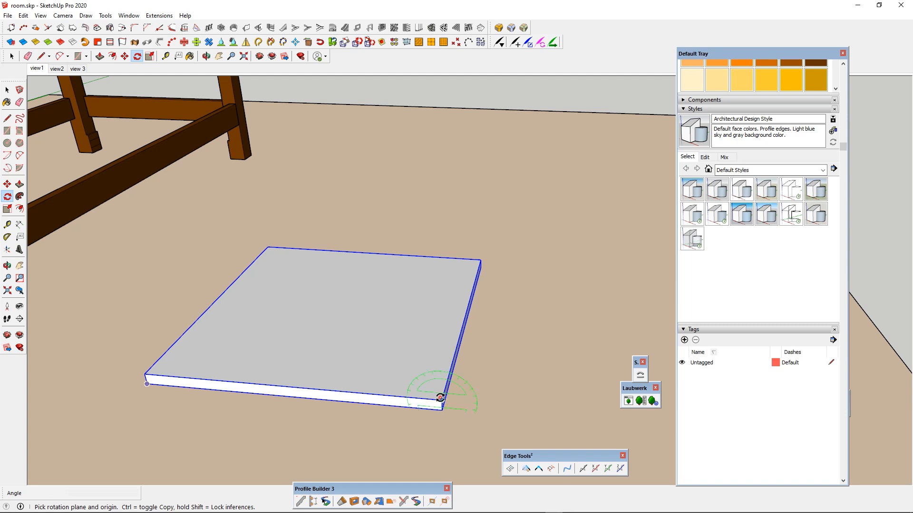
left_click(440, 398)
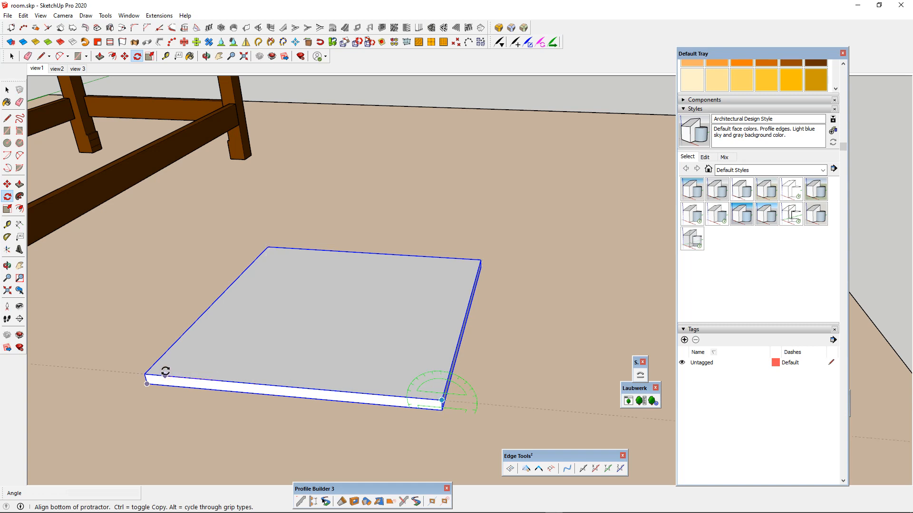
left_click(165, 376)
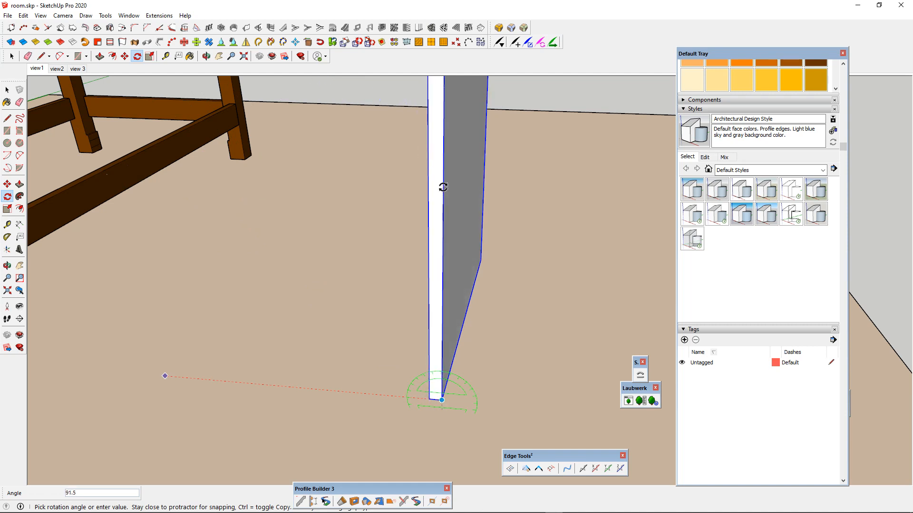
key("ctrl")
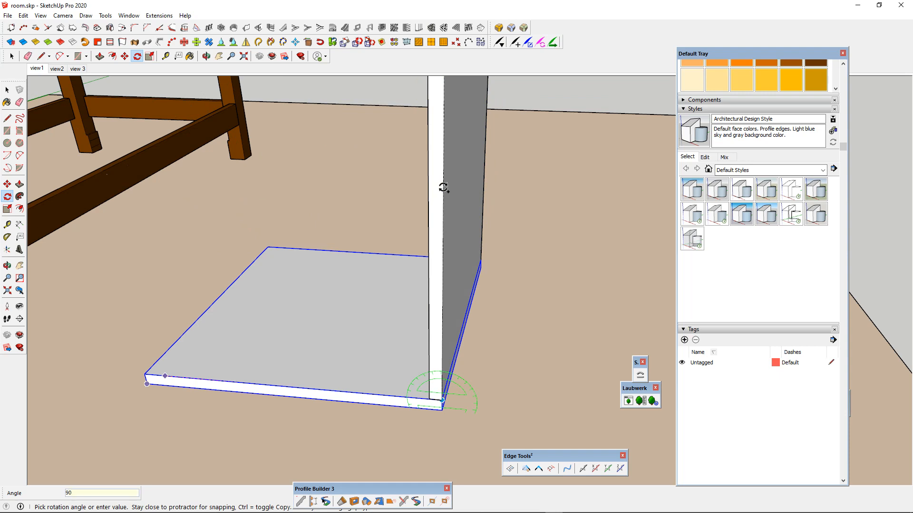
left_click(443, 188)
scroll(375, 347, "down", 5)
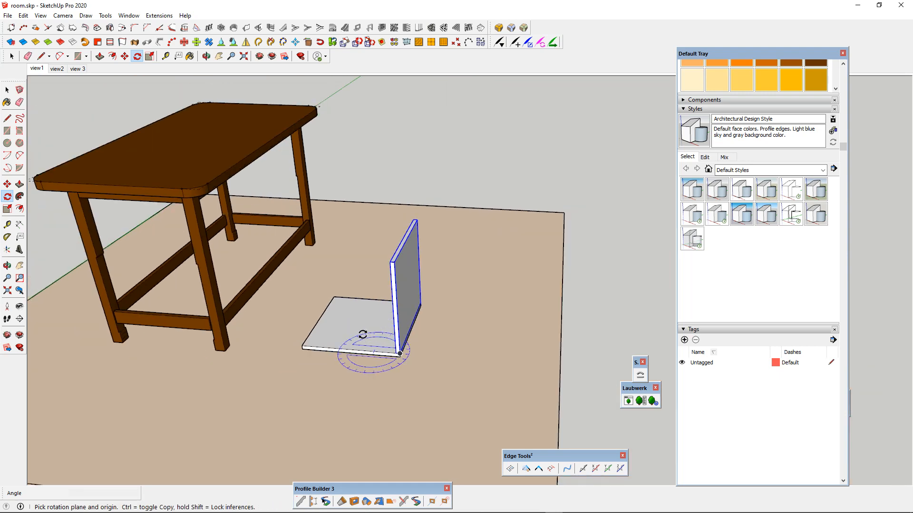
middle_click_drag(363, 335, 256, 273)
scroll(387, 275, "up", 2)
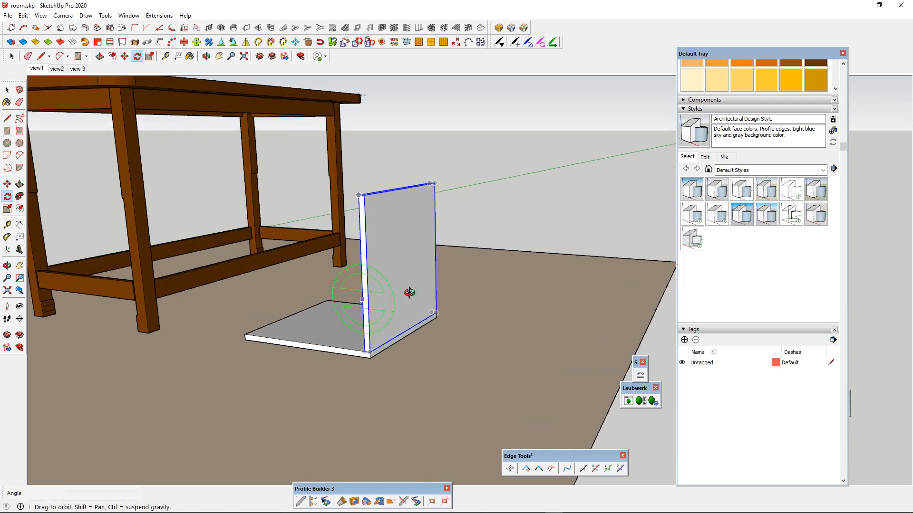
middle_click_drag(409, 293, 540, 309)
scroll(387, 302, "down", 3)
scroll(387, 302, "up", 3)
middle_click_drag(424, 328, 454, 331)
key("space")
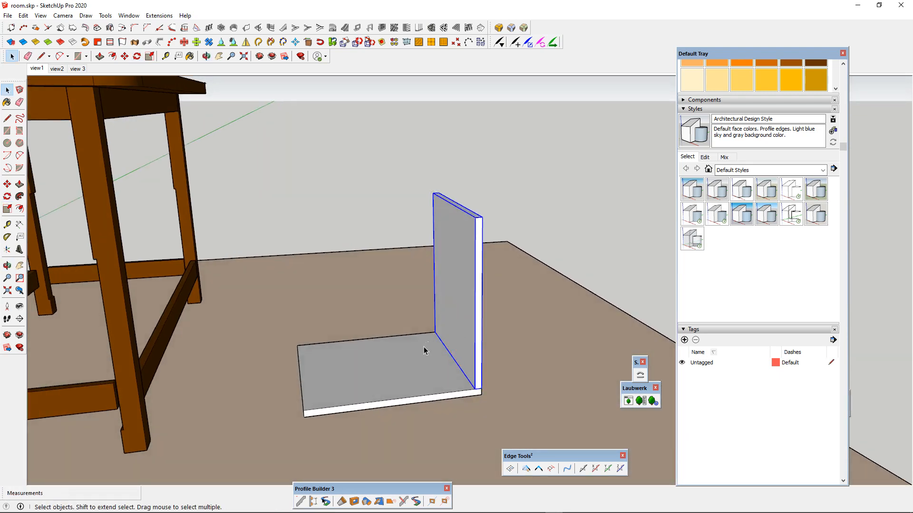
- Select the flat board together with the upright board and make them one group
scroll(465, 292, "down", 3)
scroll(457, 295, "up", 3)
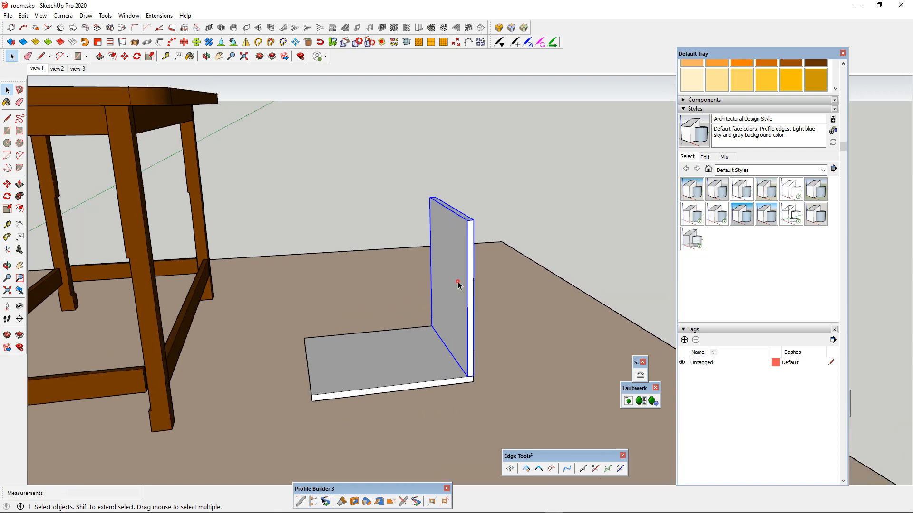
scroll(437, 320, "down", 3)
scroll(409, 345, "up", 3)
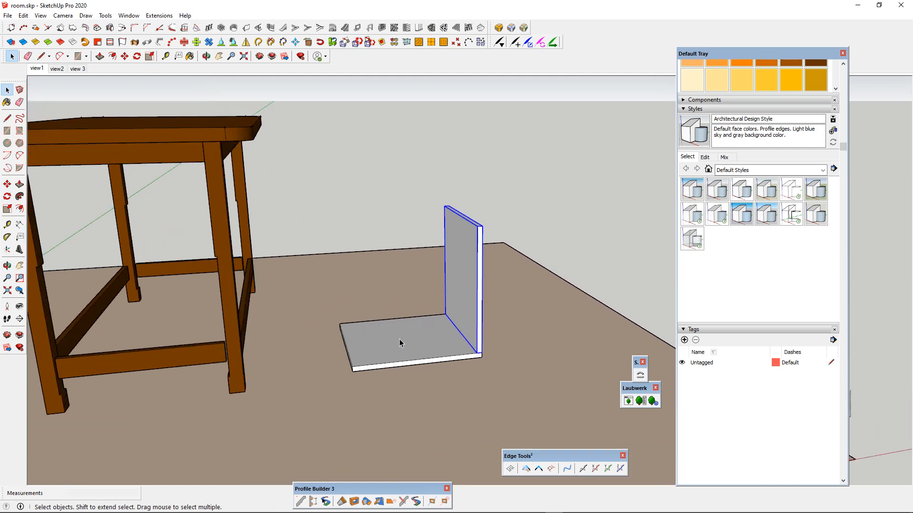
left_click(418, 340, "shift")
scroll(387, 335, "down", 3)
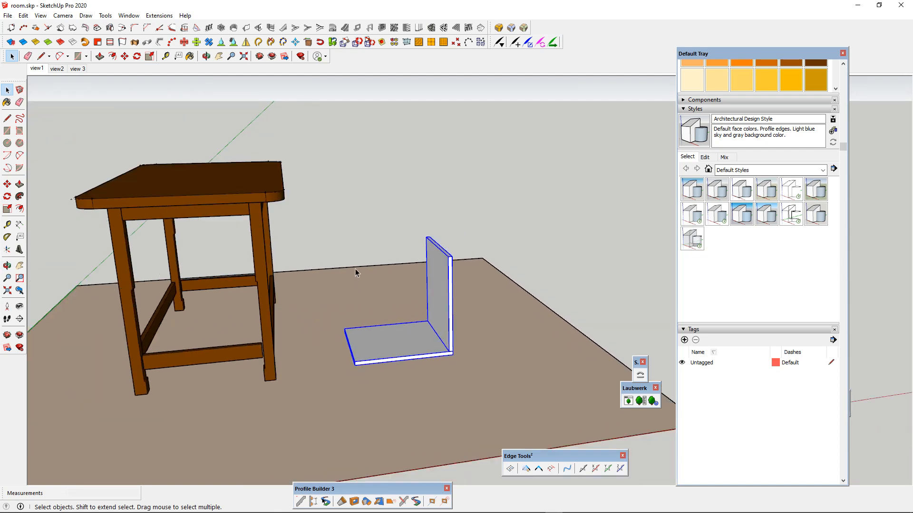
right_click(398, 339)
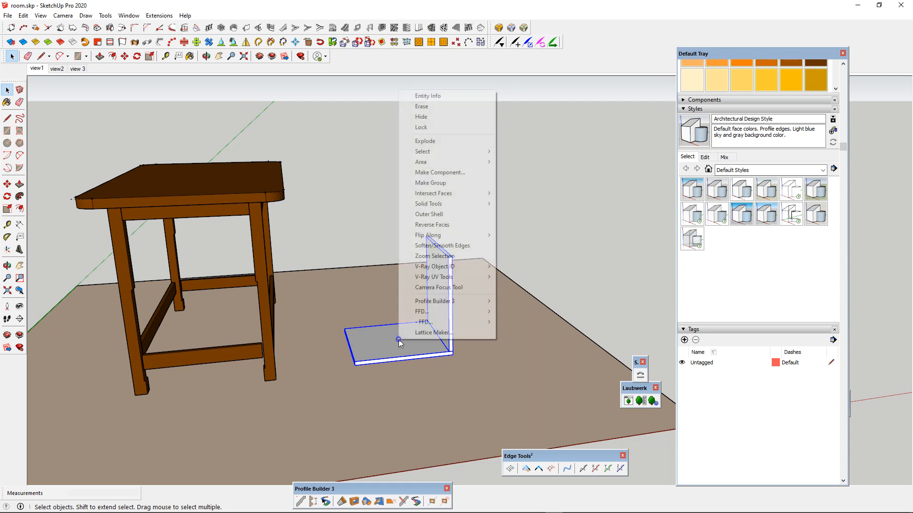
left_click(442, 184)
- Move the grouped seat and back straight up by 500 mm above the floor
scroll(420, 317, "up", 1)
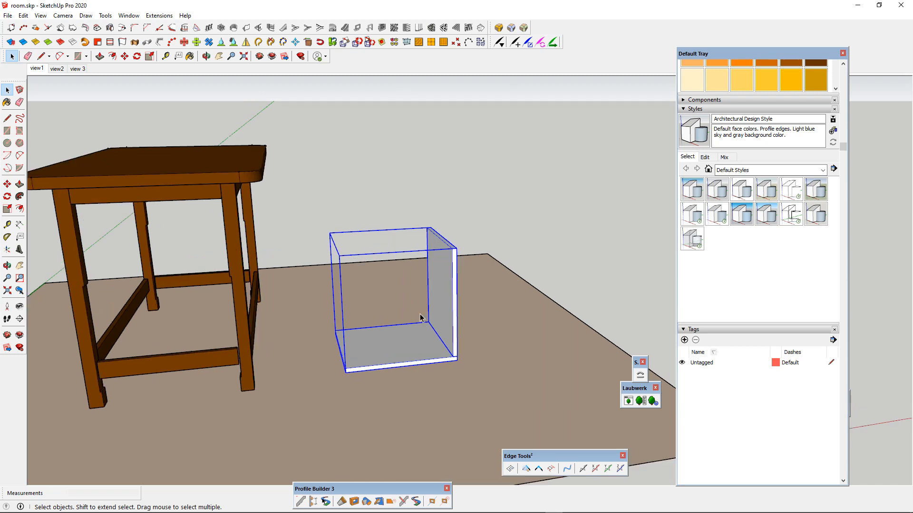
scroll(428, 321, "down", 4)
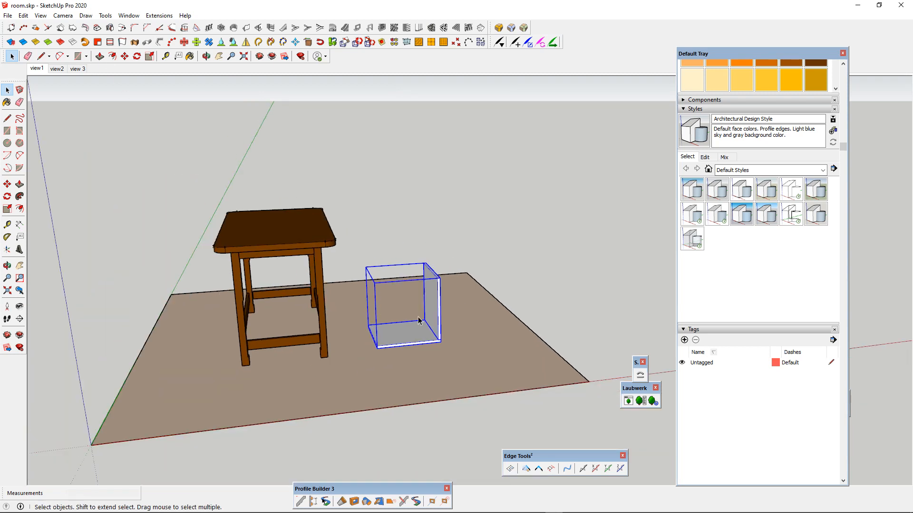
scroll(421, 324, "up", 4)
scroll(437, 322, "up", 1)
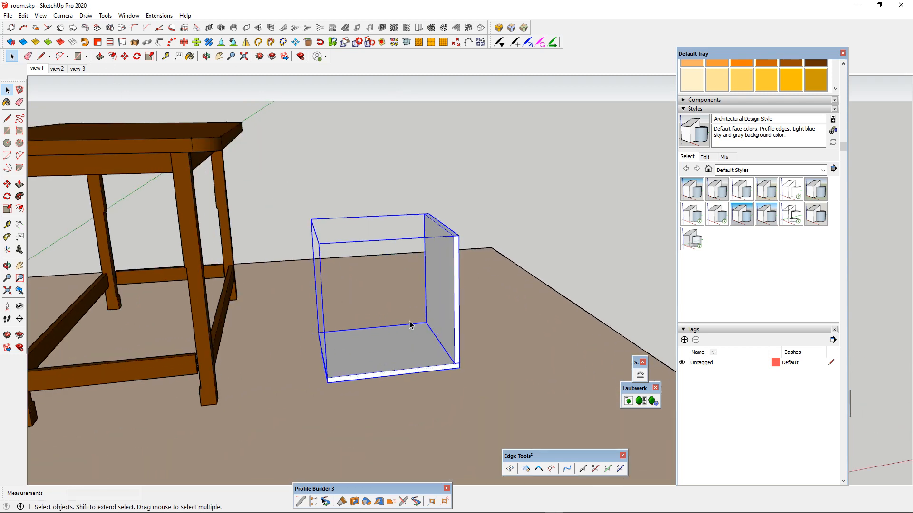
scroll(413, 323, "down", 4)
scroll(430, 319, "up", 3)
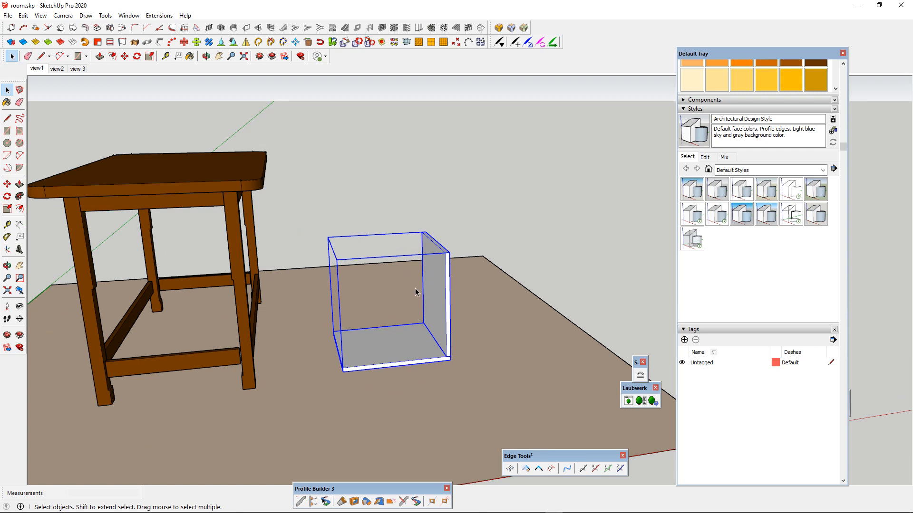
scroll(404, 332, "down", 2)
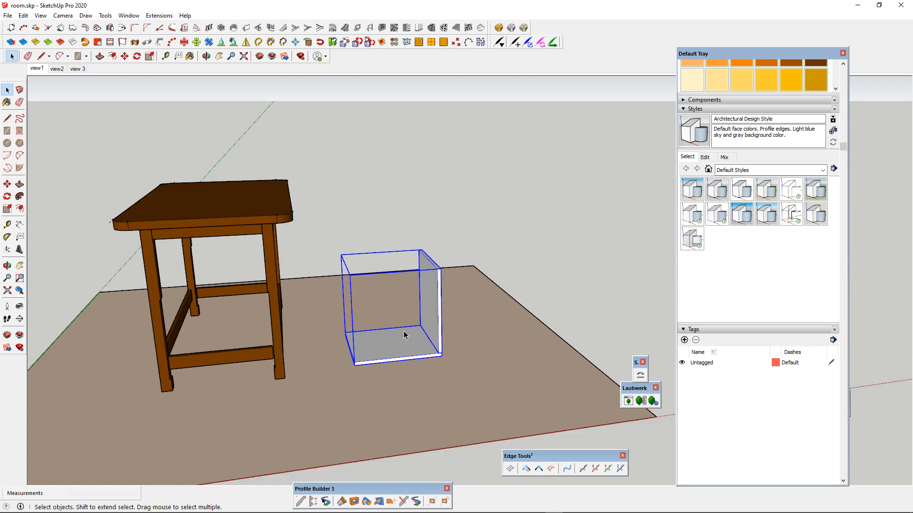
scroll(404, 346, "up", 2)
middle_click_drag(403, 347, 357, 350)
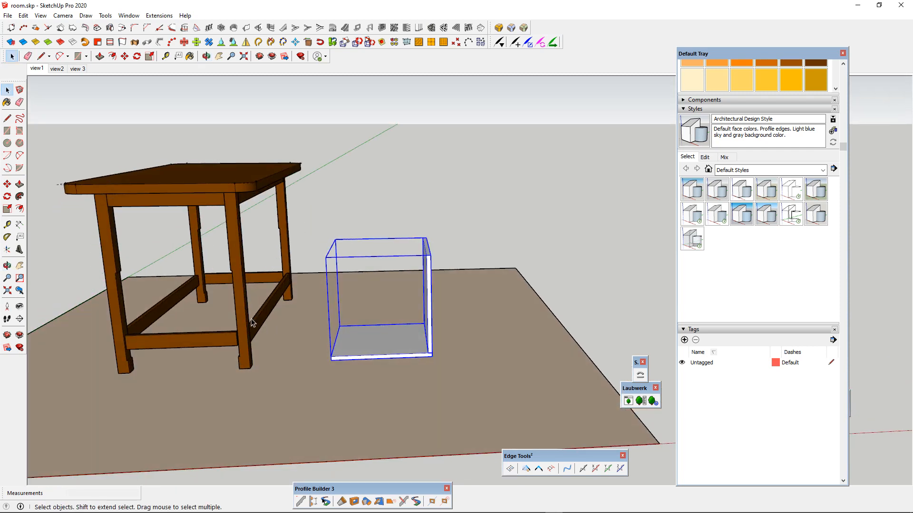
key("m")
left_click(249, 352)
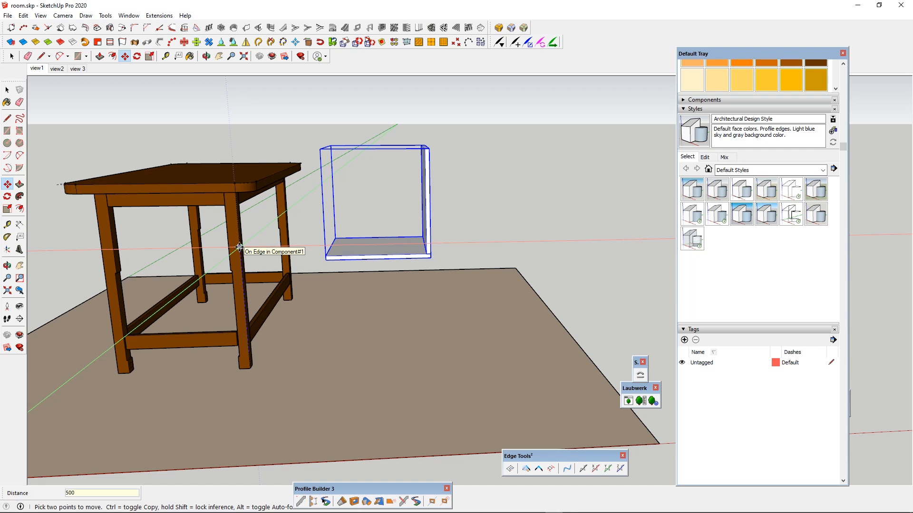
key("Return")
- Examine the raised seat and back from several angles, focusing on the seat's free front corner
middle_click_drag(361, 272, 170, 290)
scroll(380, 246, "up", 2)
middle_click_drag(424, 214, 534, 233)
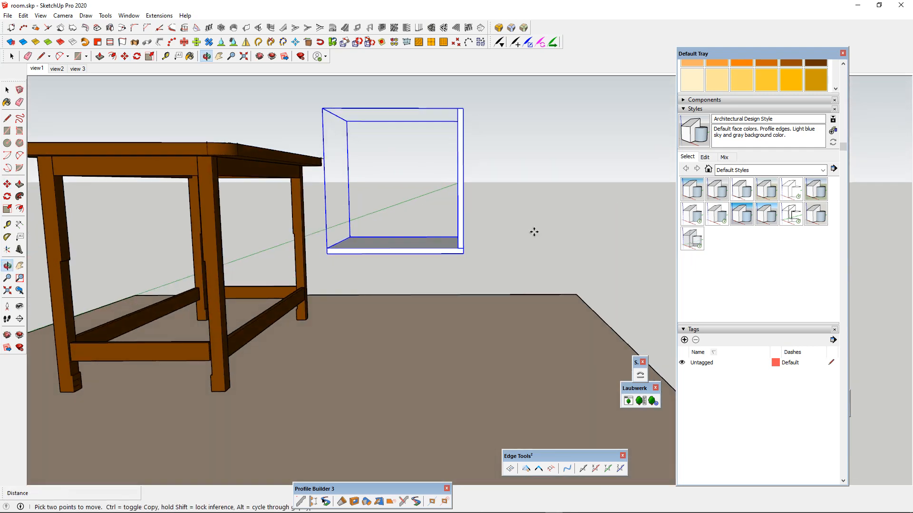
middle_click_drag(454, 261, 599, 285)
middle_click_drag(537, 267, 463, 272)
scroll(463, 273, "up", 3)
middle_click_drag(399, 279, 312, 279)
key("m")
scroll(283, 263, "down", 6)
scroll(245, 273, "up", 4)
scroll(312, 280, "down", 5)
scroll(314, 267, "up", 6)
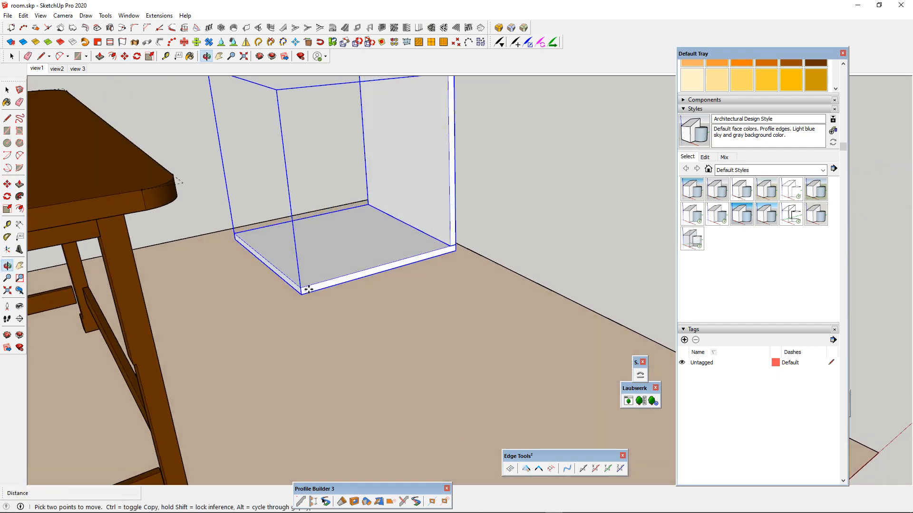
key("space")
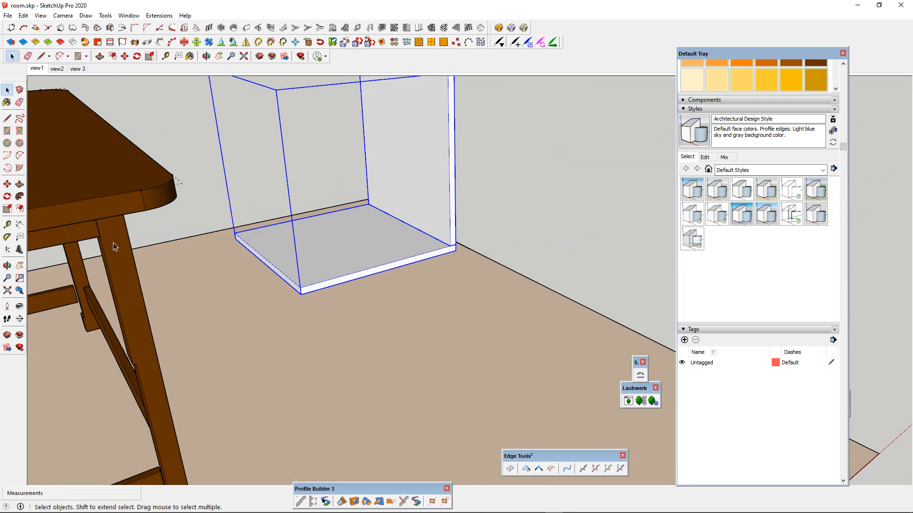
scroll(138, 249, "down", 5)
scroll(170, 249, "up", 5)
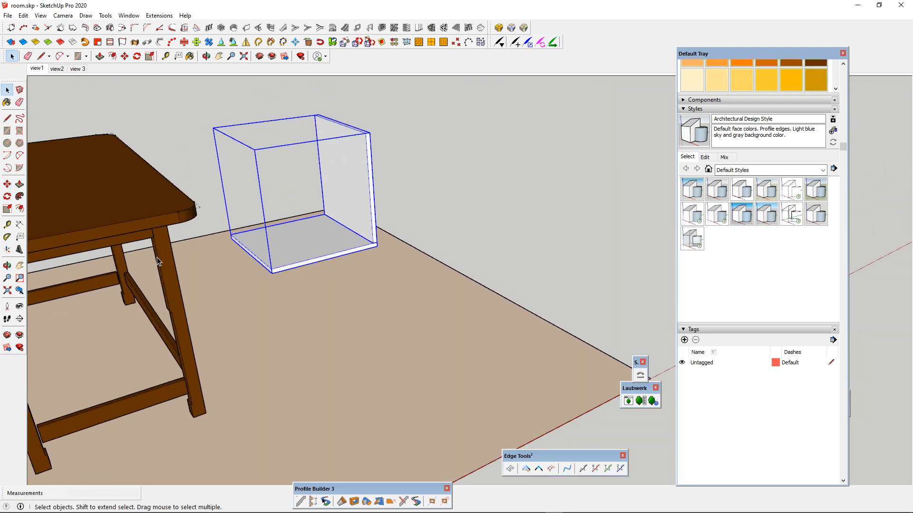
scroll(170, 248, "down", 1)
scroll(311, 284, "up", 6)
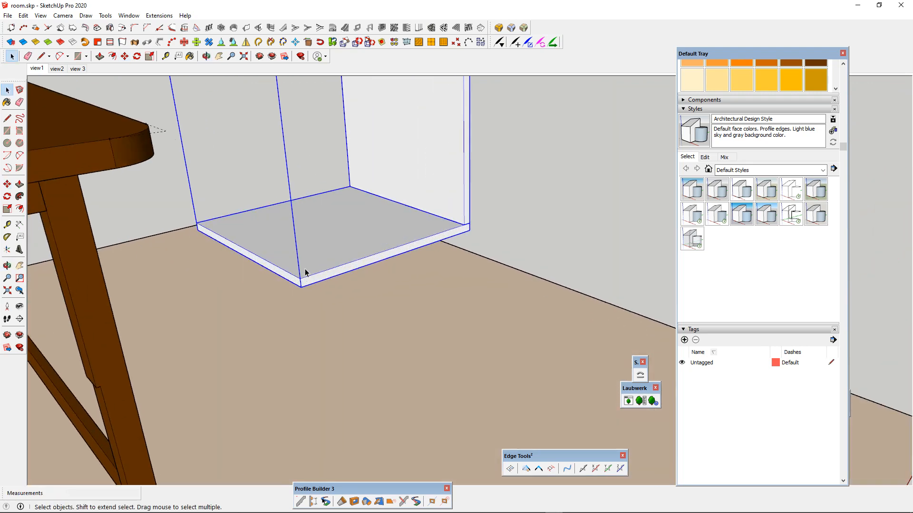
- Draw a small rectangle on the seat's near front corner and push it down 520 mm to form a leg
key("r")
left_click(295, 285)
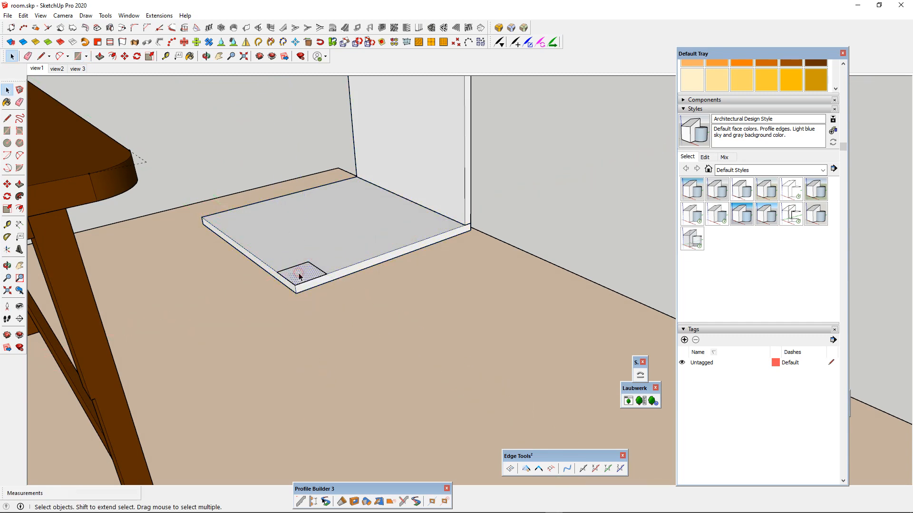
key("p")
left_click_drag(300, 276, 353, 401)
scroll(310, 351, "down", 3)
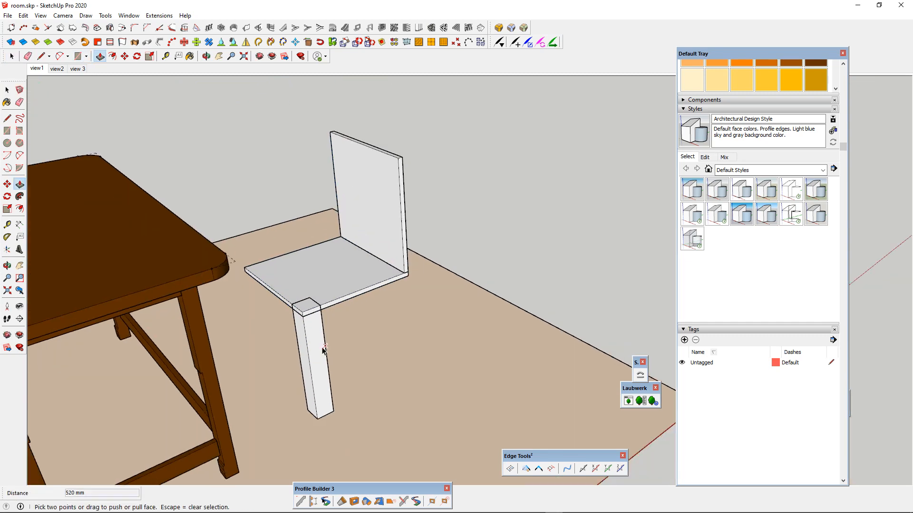
- Select all the leg's geometry and make it a component with the default settings
key("space")
left_click(314, 350)
right_click(313, 349)
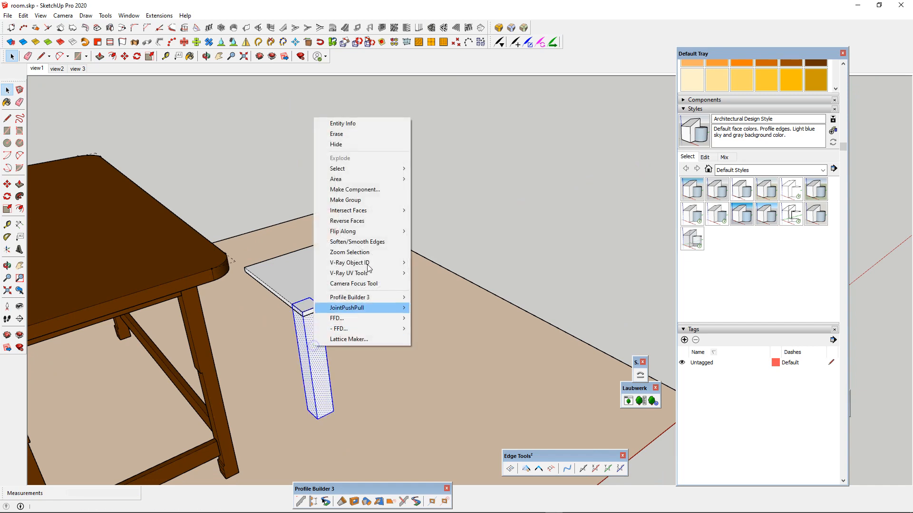
left_click(373, 192)
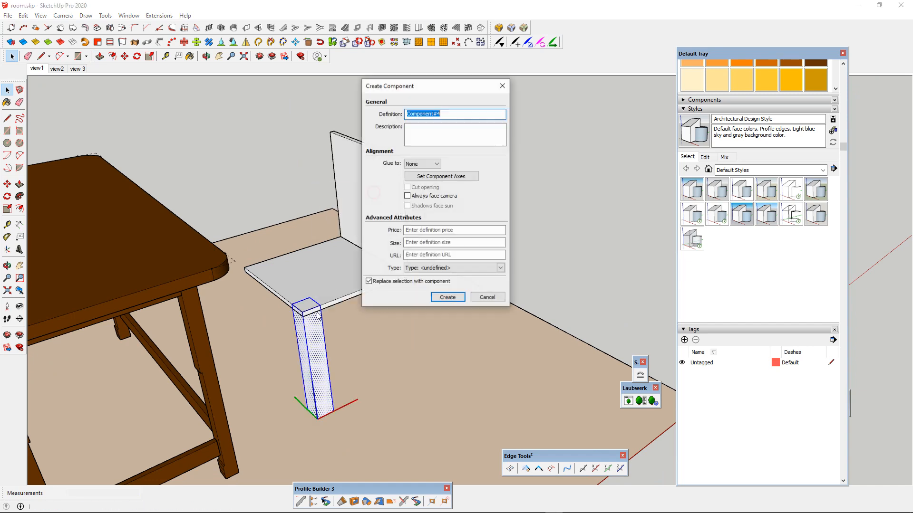
left_click(448, 297)
- Copy the leg about 423 mm along the seat's side to the corner below the backrest
scroll(352, 301, "up", 3)
key("m")
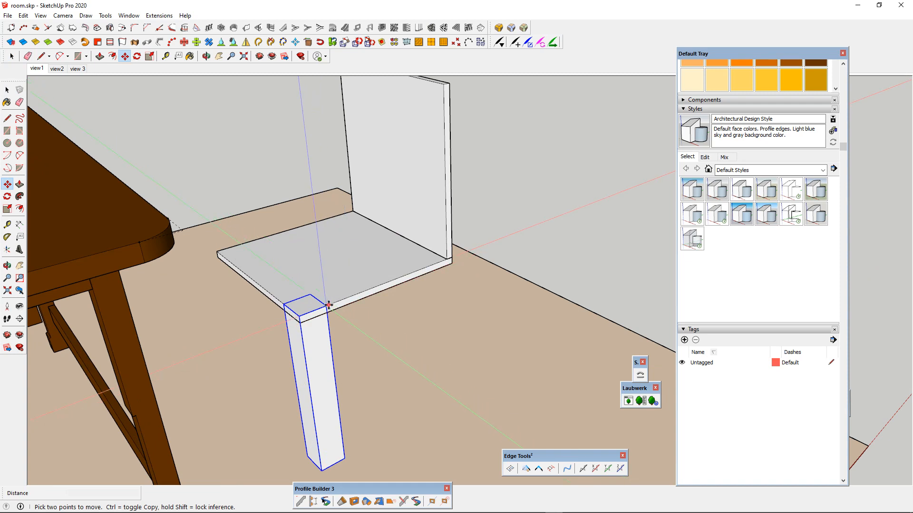
key("ctrl")
left_click(350, 300)
left_click(407, 264)
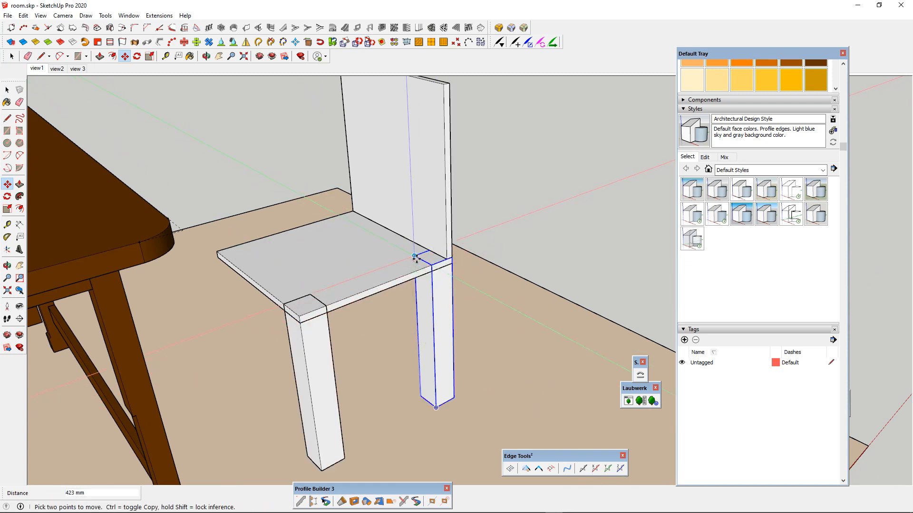
- Select both legs and copy them about 419 mm across to the seat's opposite corners
key("space")
left_click(307, 336, "shift")
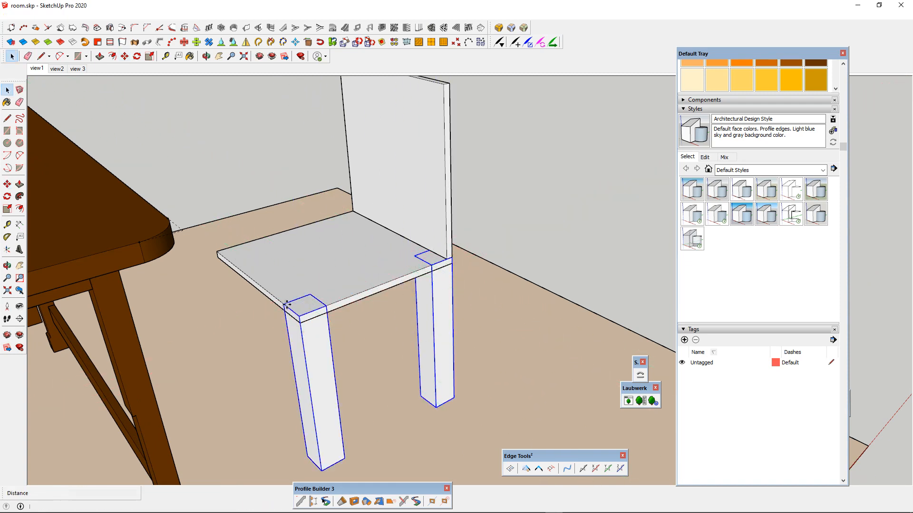
key("m")
key("ctrl")
left_click(287, 304)
left_click(218, 250)
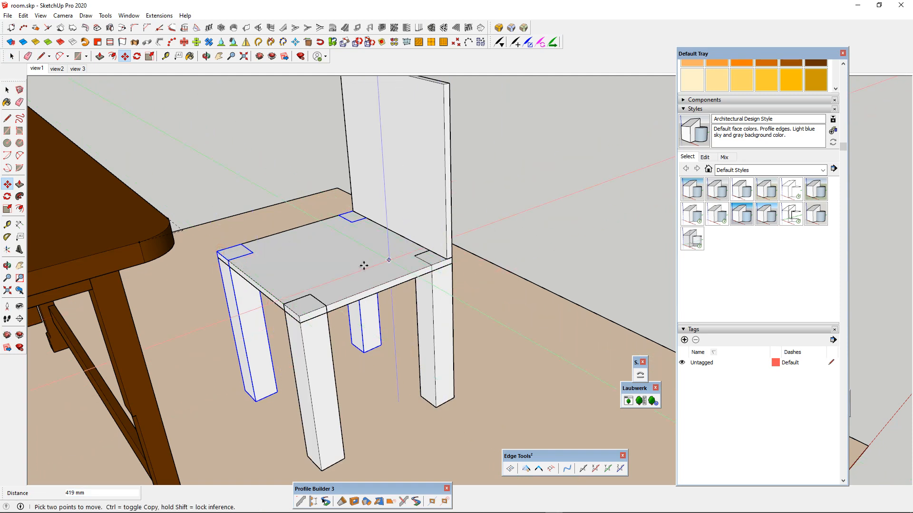
- Undo the leg copies and the leg component, and delete the remaining leg geometry
key("ctrl+z")
key("ctrl+z")
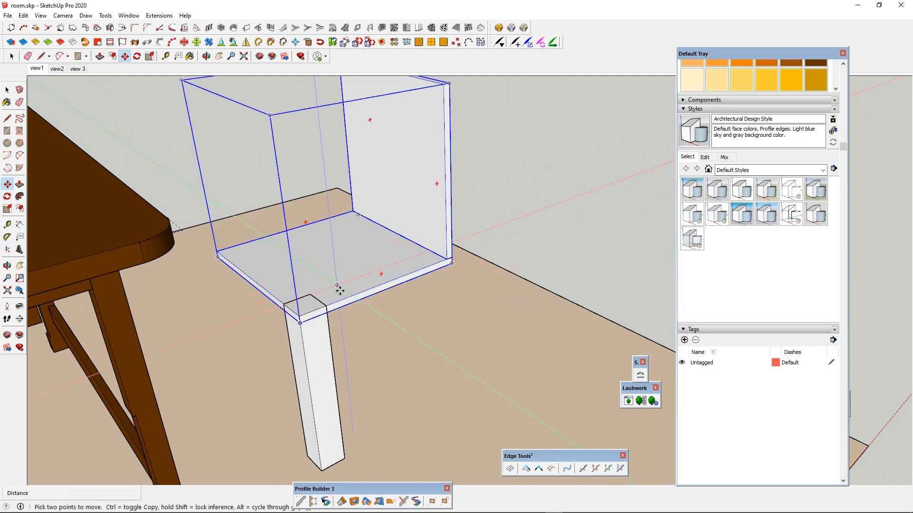
key("space")
left_click(312, 347)
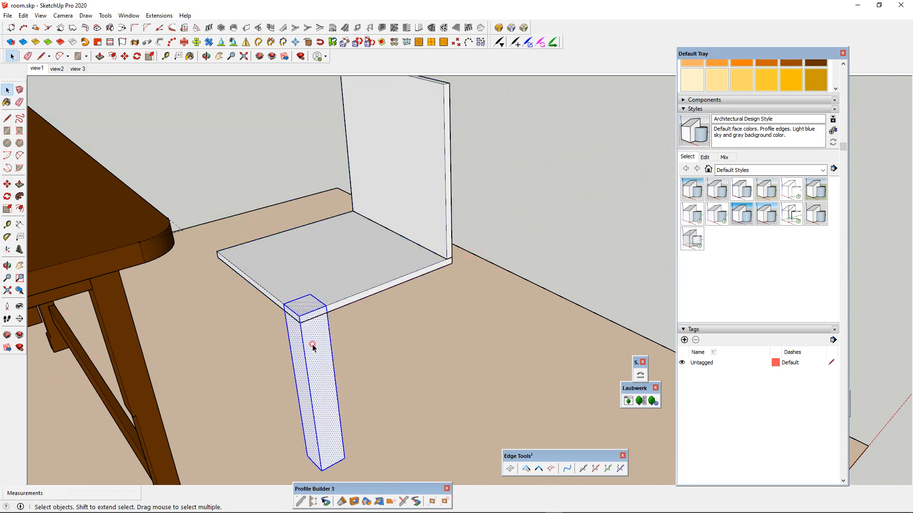
key("Delete")
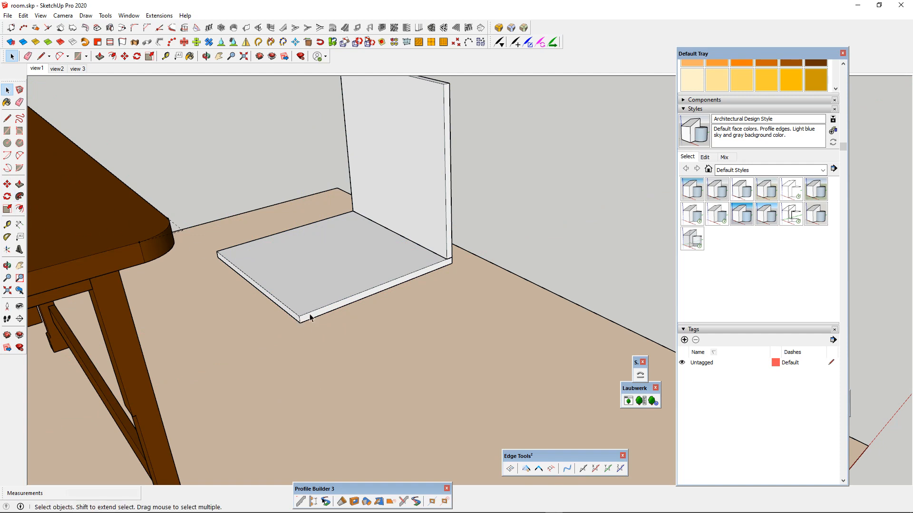
- Draw a vertical rectangle about 440 by 500 mm from the seat's lower front corner down to the floor
middle_click_drag(335, 326, 313, 296)
scroll(312, 291, "down", 4)
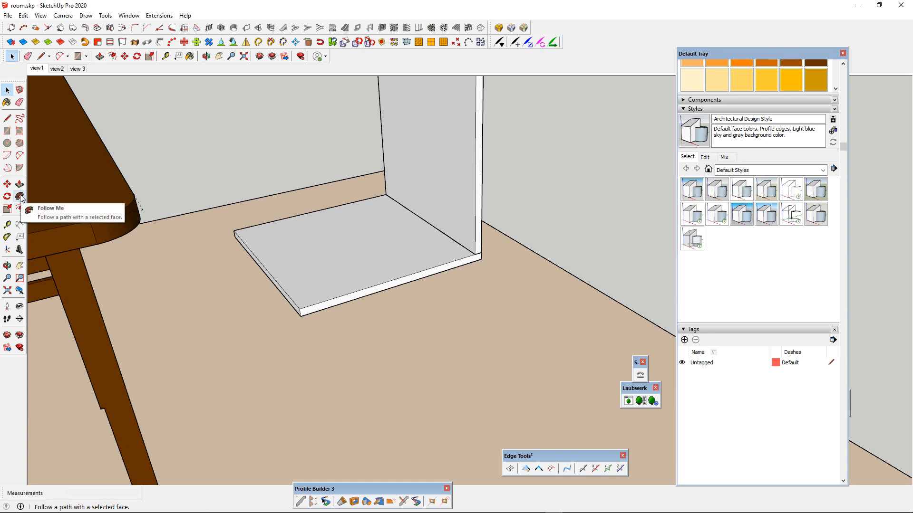
scroll(325, 266, "down", 4)
middle_click_drag(367, 238, 315, 202)
scroll(312, 277, "up", 3)
scroll(321, 252, "up", 2)
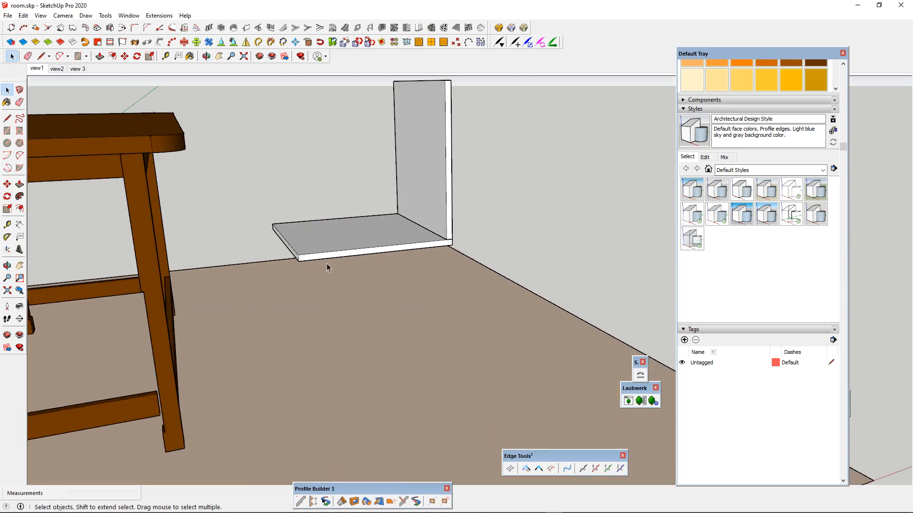
scroll(312, 258, "up", 1)
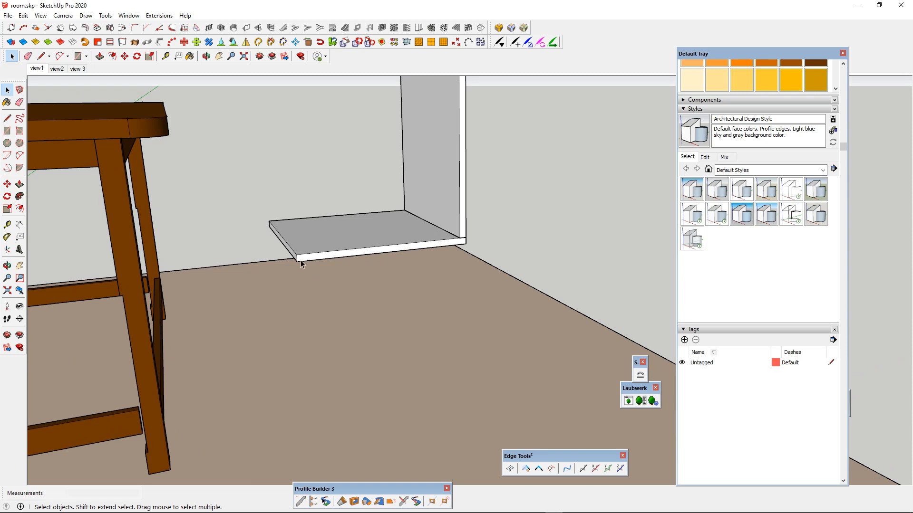
key("r")
left_click(296, 262)
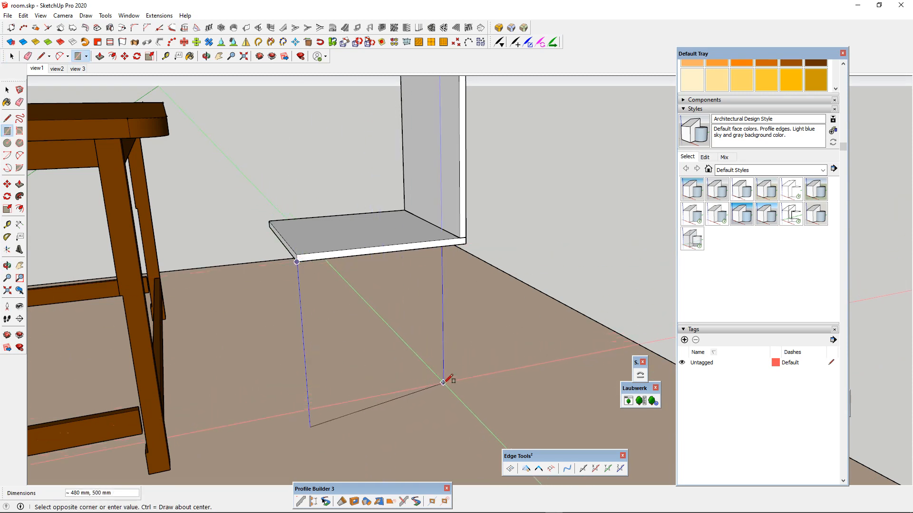
left_click(446, 386)
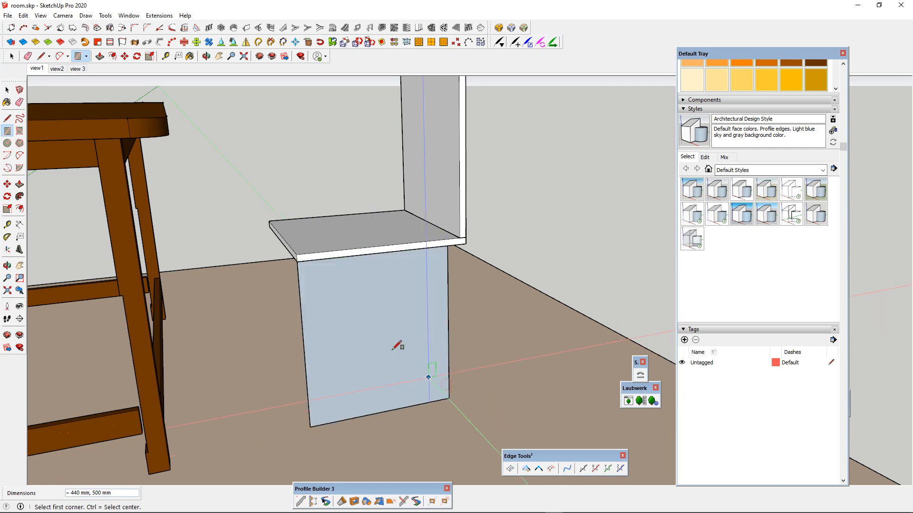
- Select the vertical face with its edges, make it a group, and open the group for editing
key("space")
left_click(364, 310)
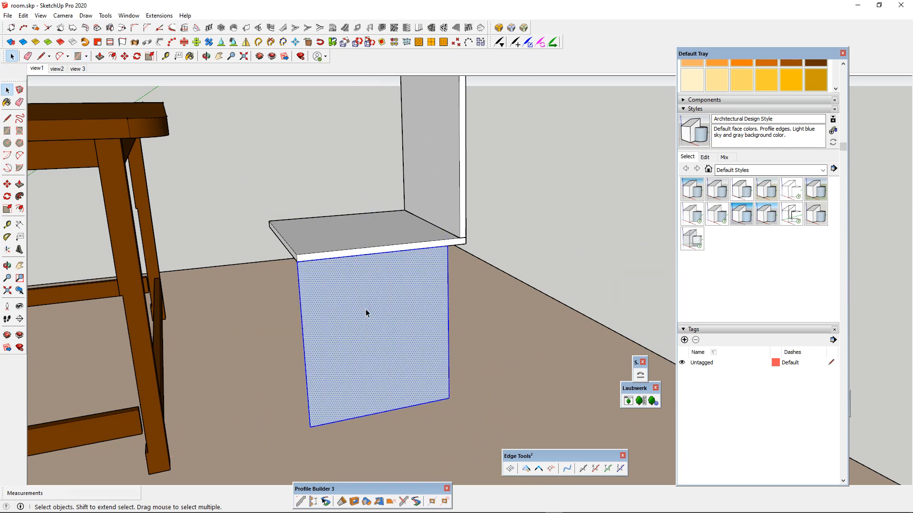
right_click(366, 312)
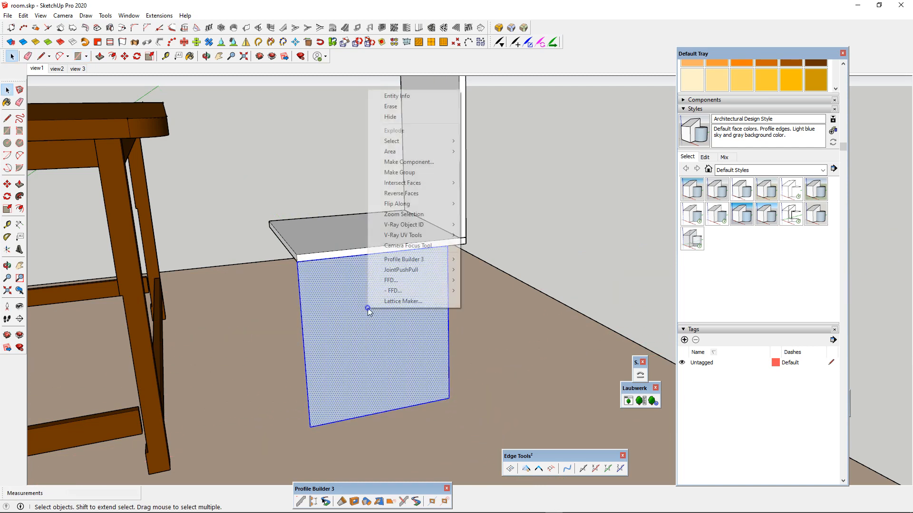
left_click(425, 172)
middle_click_drag(427, 171, 265, 265)
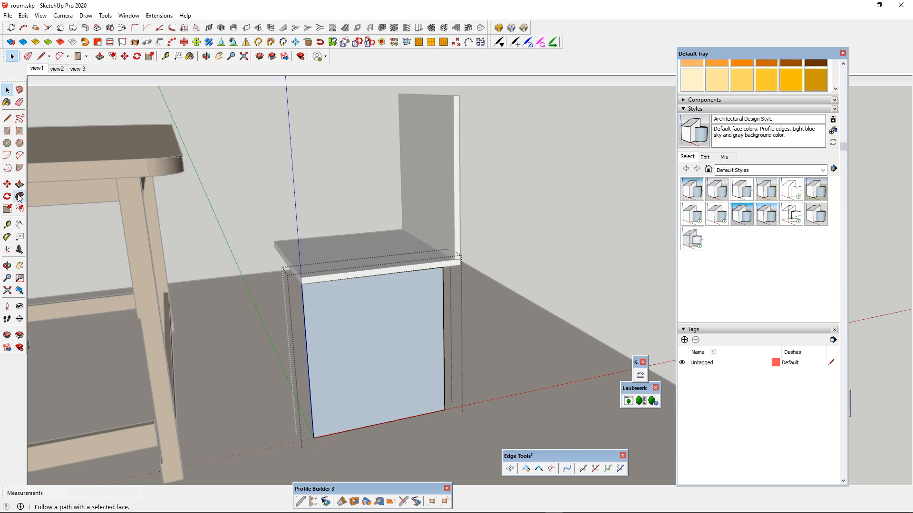
- Draw a line about 104 mm straight down the vertical face, starting roughly a quarter of the way along its upper edge
scroll(376, 304, "up", 6)
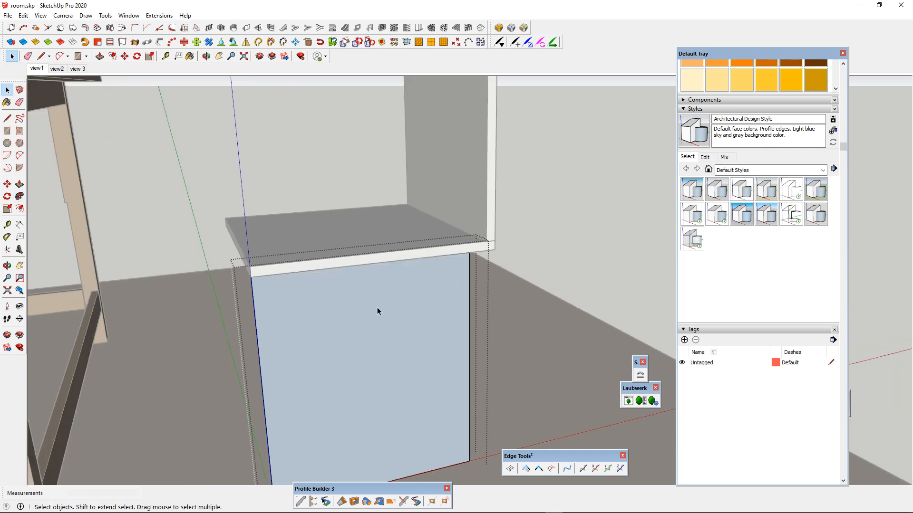
middle_click_drag(367, 313, 403, 354)
scroll(370, 327, "down", 3)
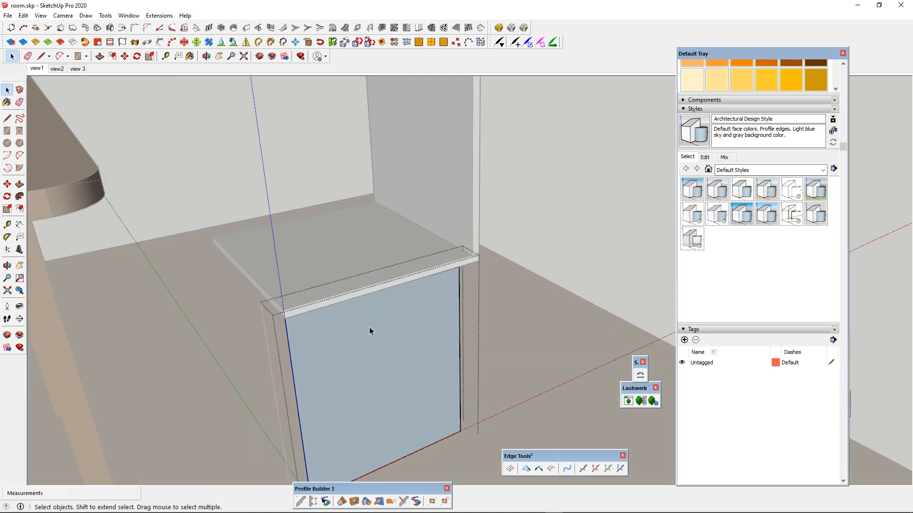
scroll(369, 327, "up", 1)
middle_click_drag(289, 316, 315, 323)
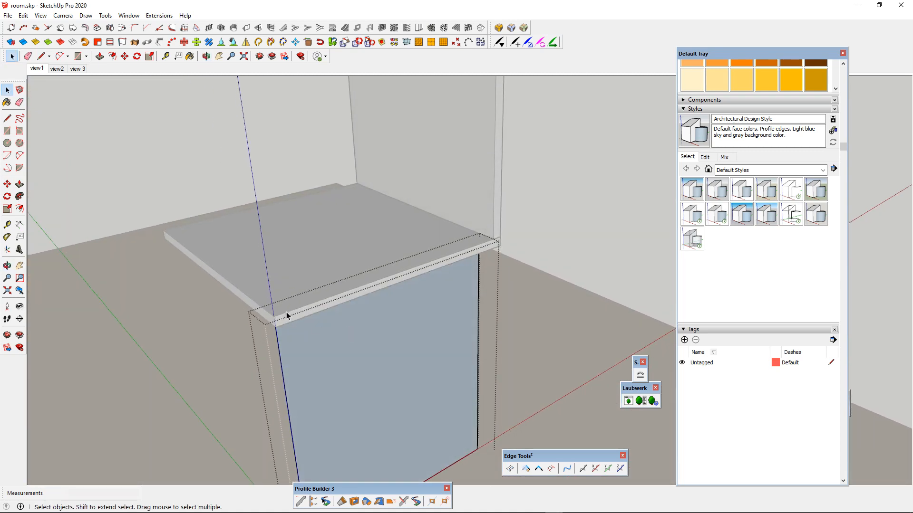
scroll(366, 283, "down", 2)
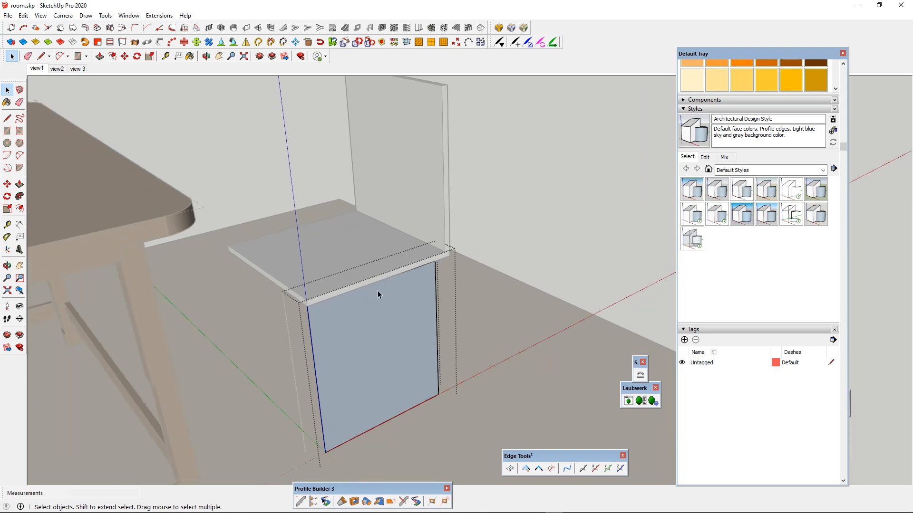
scroll(377, 296, "up", 2)
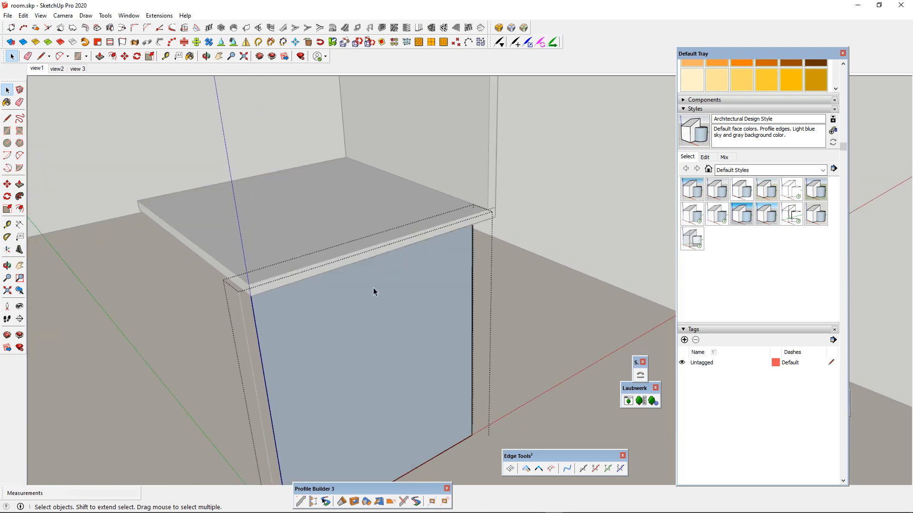
middle_click_drag(367, 311, 279, 284)
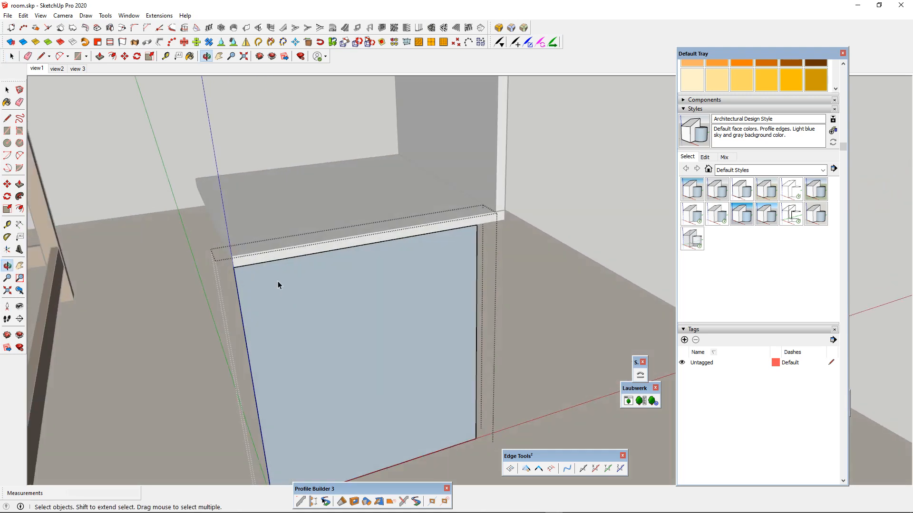
left_click(18, 156)
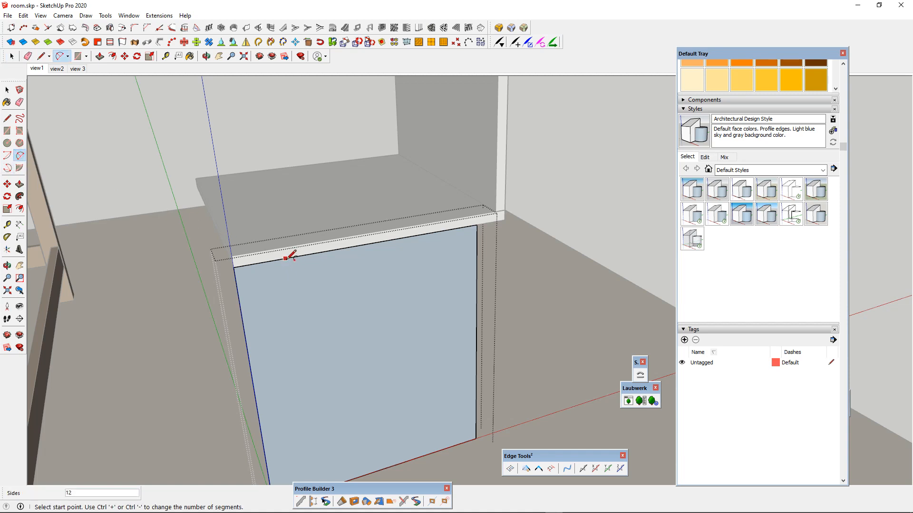
left_click(7, 118)
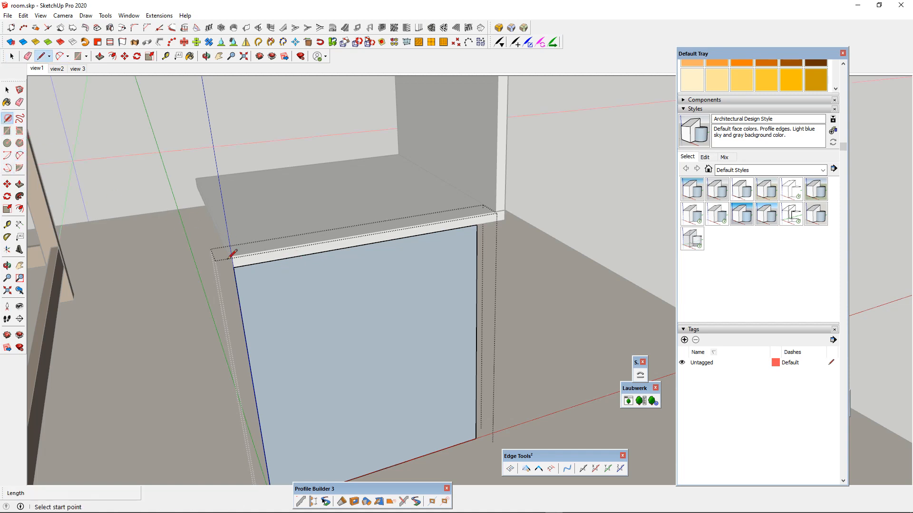
left_click(296, 256)
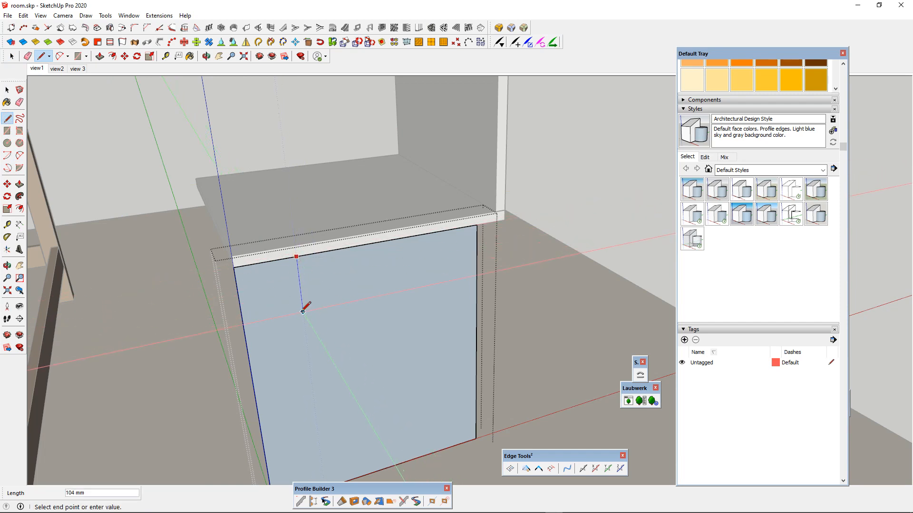
left_click(303, 312)
- Extend the line with two arcs bulging in opposite directions, the first bulging about 26 mm, the second about 115 mm long with a 34 mm bulge
left_click(20, 154)
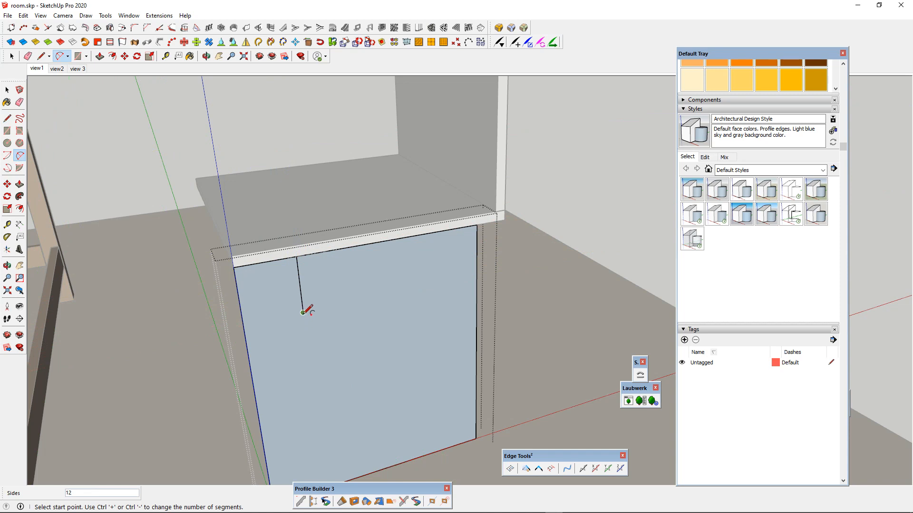
left_click(302, 312)
left_click(312, 385)
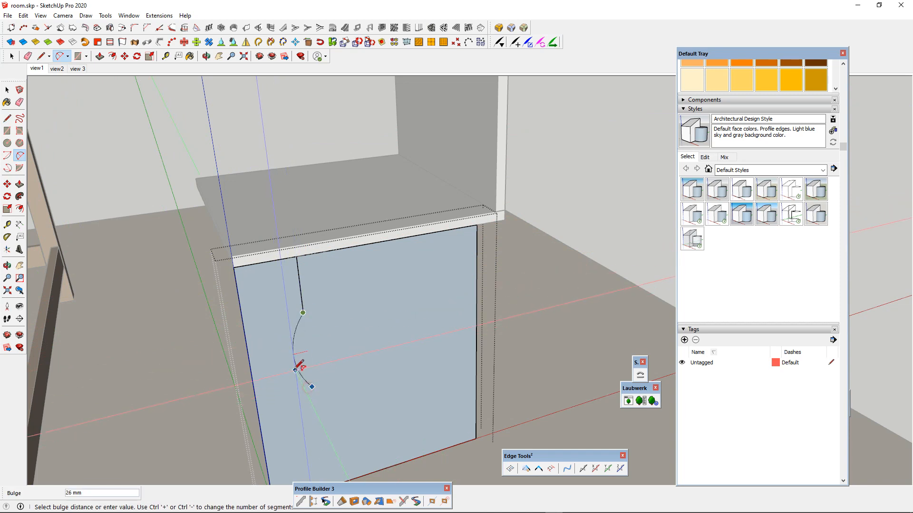
left_click(292, 367)
middle_click_drag(309, 349, 322, 360)
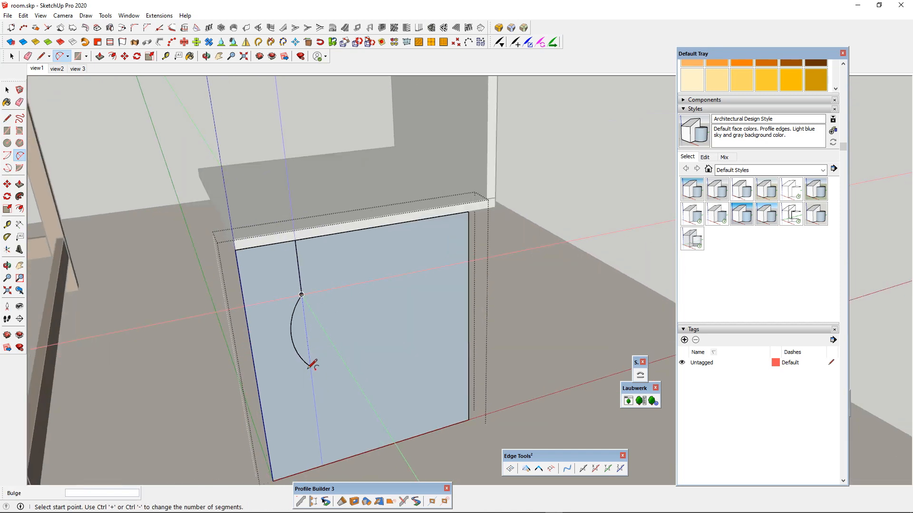
left_click(310, 366)
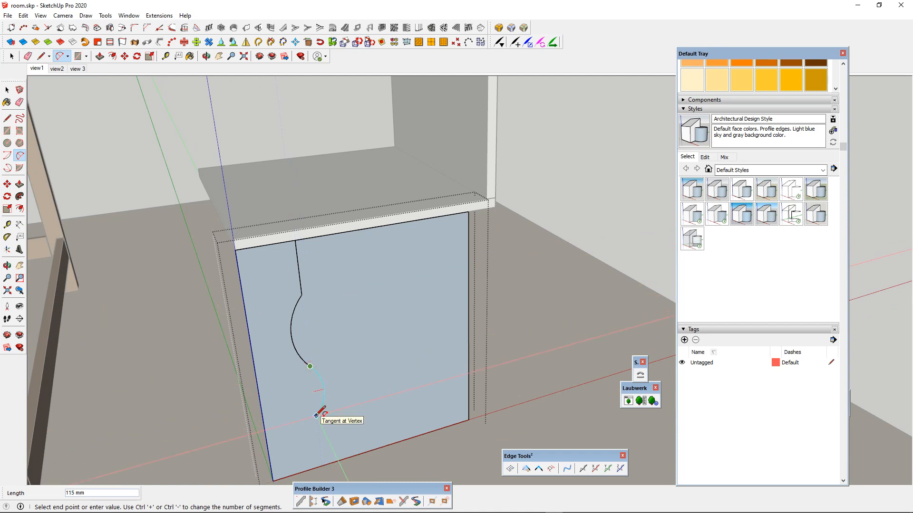
left_click(316, 416)
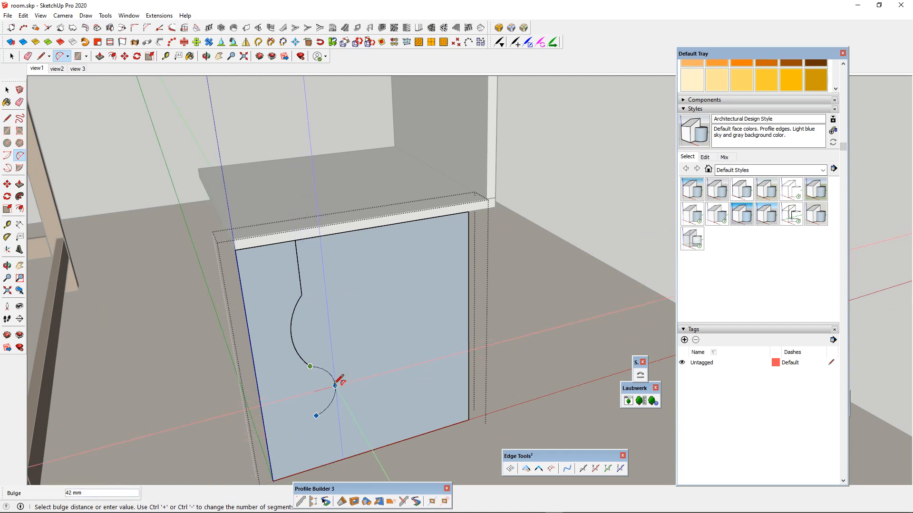
left_click(331, 386)
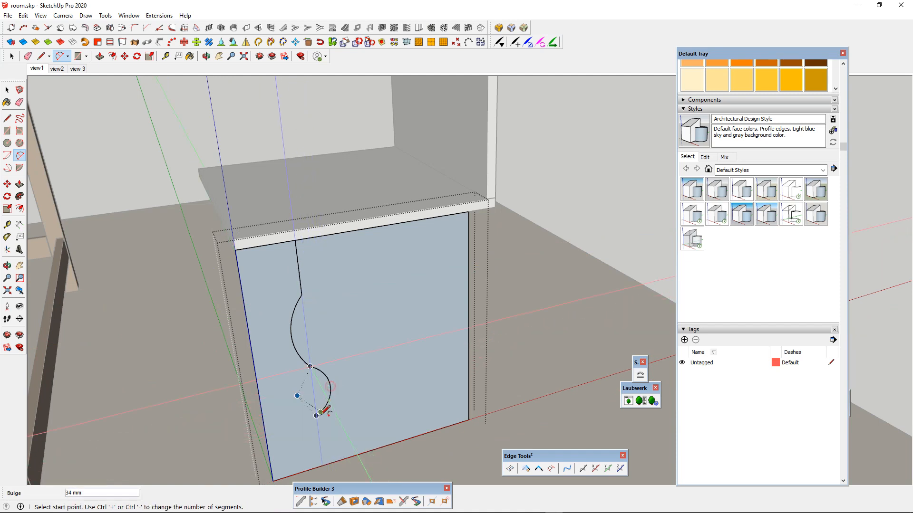
- Finish the profile curve with a third arc, tangent to the second one, ending on the face's lower edge
left_click(316, 416)
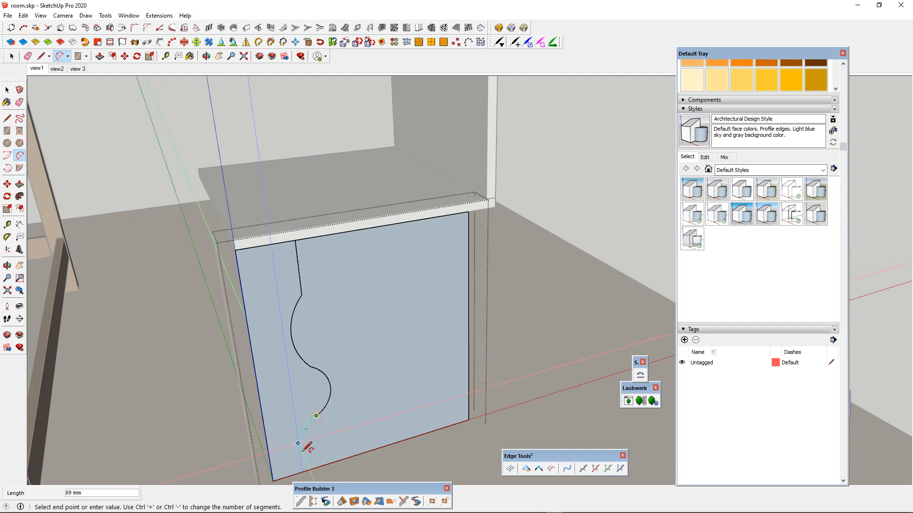
left_click(310, 470)
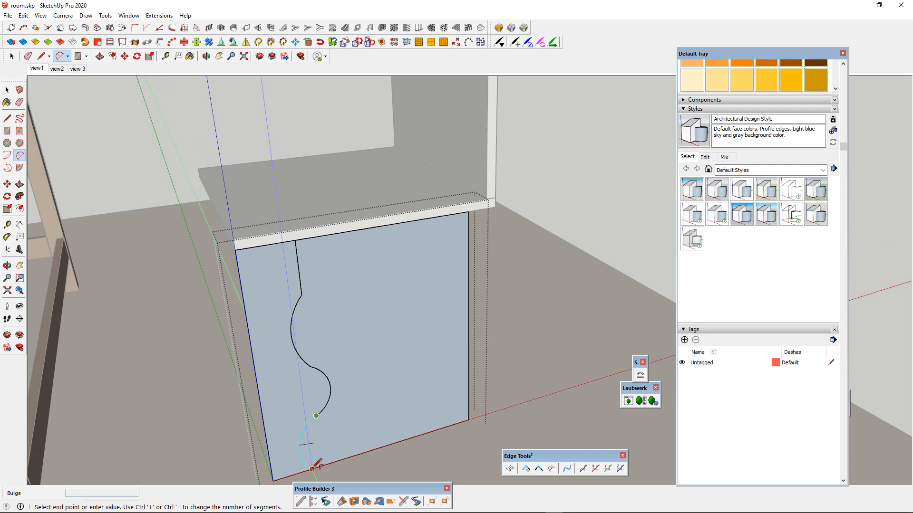
scroll(297, 392, "down", 2)
scroll(309, 363, "up", 2)
key("space")
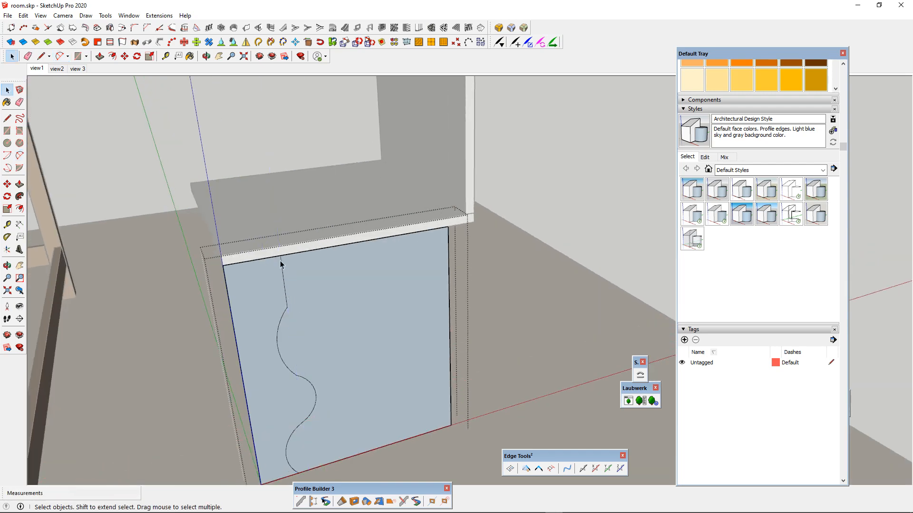
- Check that the curve divides the vertical face by selecting the larger part, and close the group
middle_click_drag(233, 293, 283, 275)
left_click(329, 304)
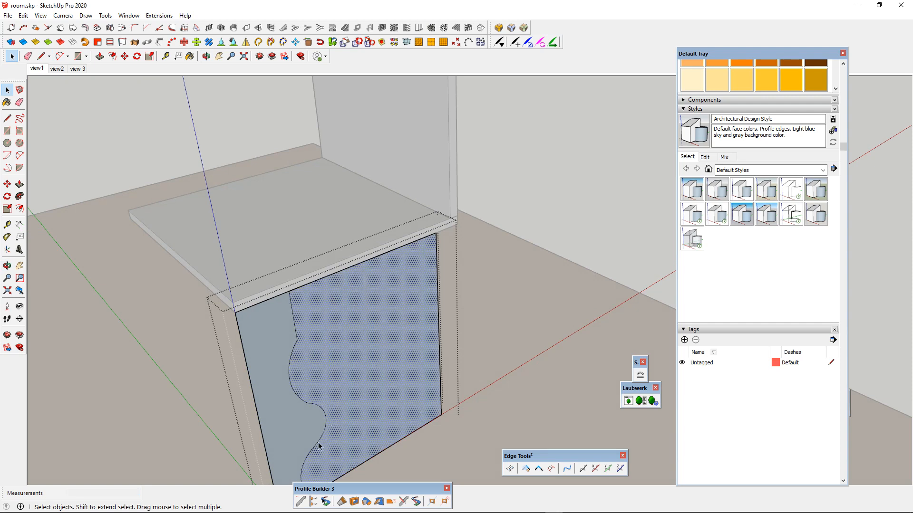
scroll(292, 316, "down", 3)
scroll(287, 295, "up", 3)
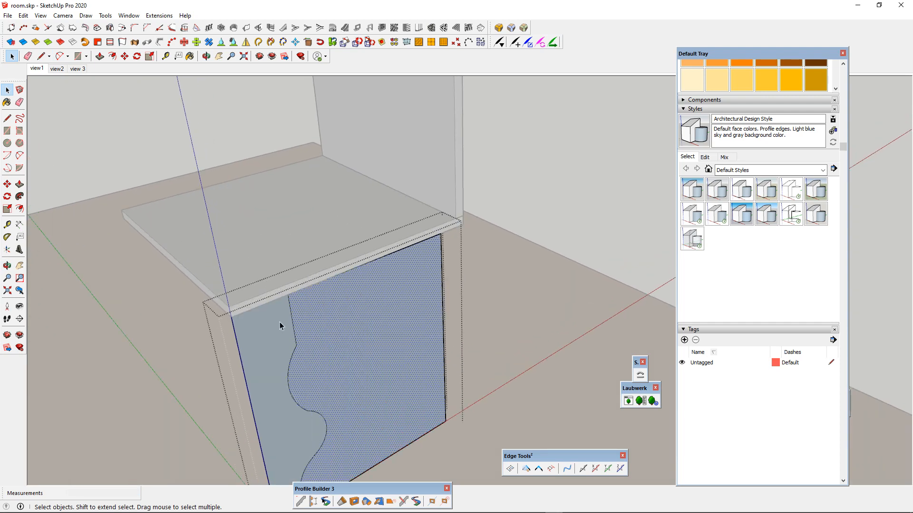
left_click(278, 252)
scroll(350, 341, "down", 3)
scroll(312, 301, "up", 2)
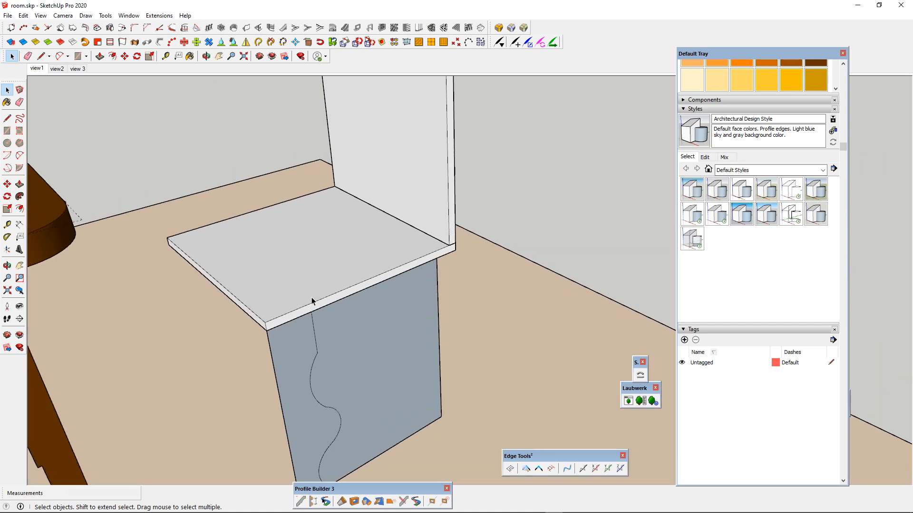
- Draw a horizontal circle of 20 mm radius centred on the seat's upper front edge, just above the start of the profile curve
middle_click_drag(309, 303, 296, 316)
scroll(297, 320, "down", 3)
scroll(313, 327, "up", 3)
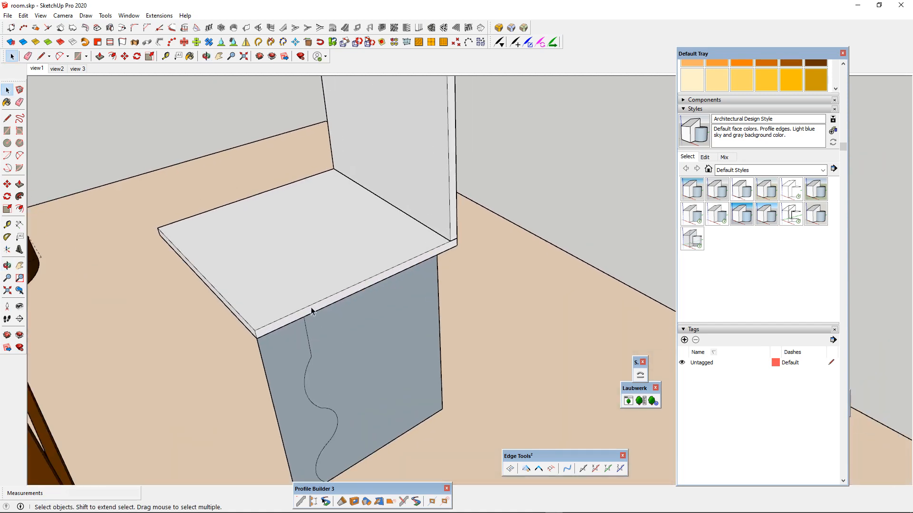
scroll(303, 309, "down", 3)
scroll(309, 321, "up", 3)
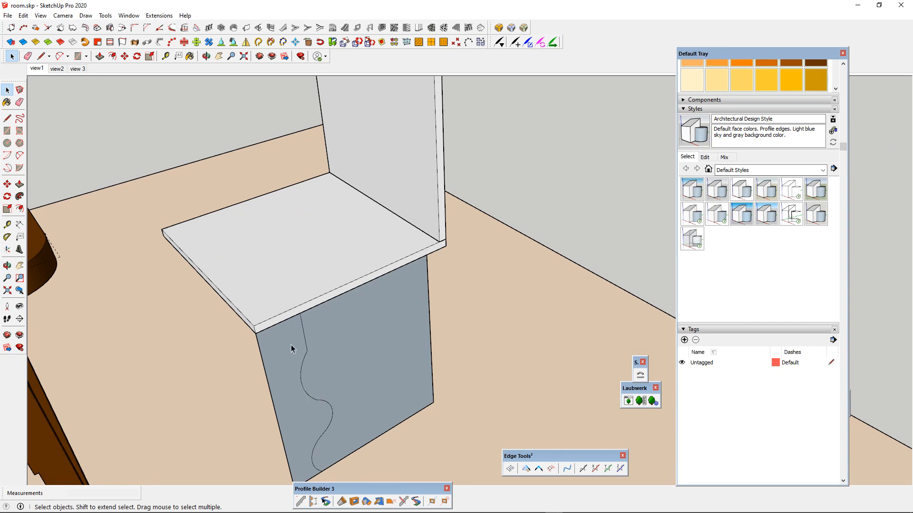
scroll(291, 349, "up", 5)
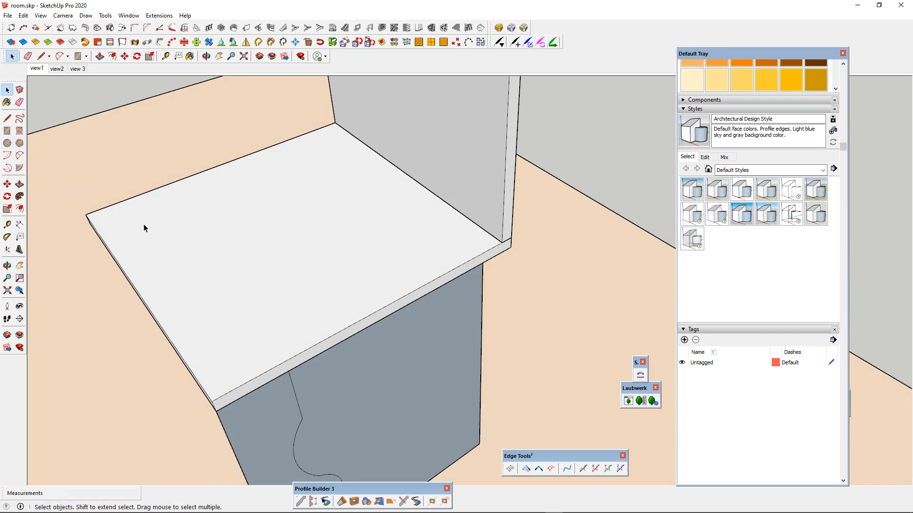
left_click(7, 143)
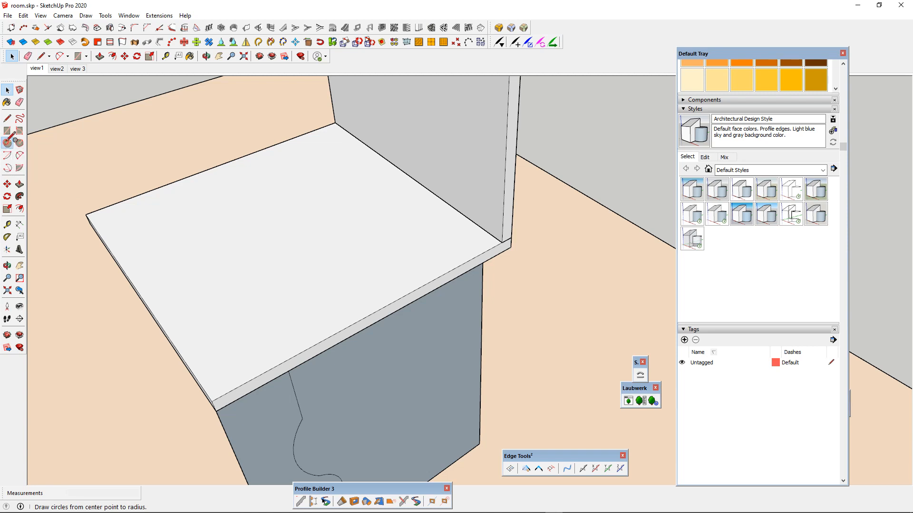
scroll(248, 383, "up", 3)
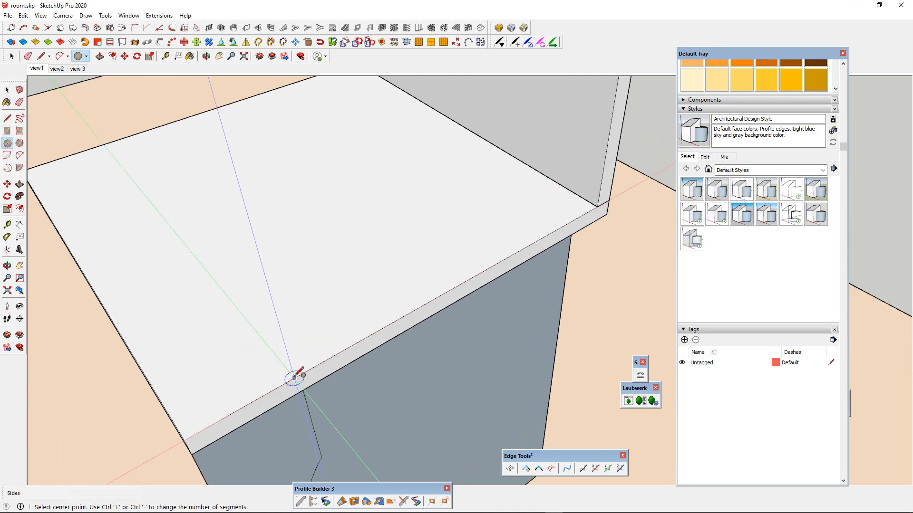
left_click(294, 378)
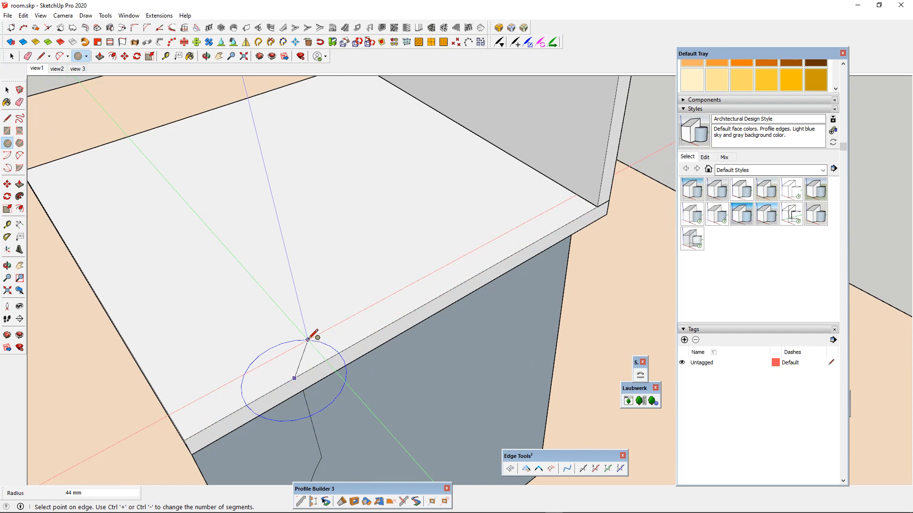
type("20")
key("Return")
- Select the circular face together with its edge on the seat's front edge
middle_click_drag(313, 332, 270, 288)
key("space")
scroll(270, 289, "down", 4)
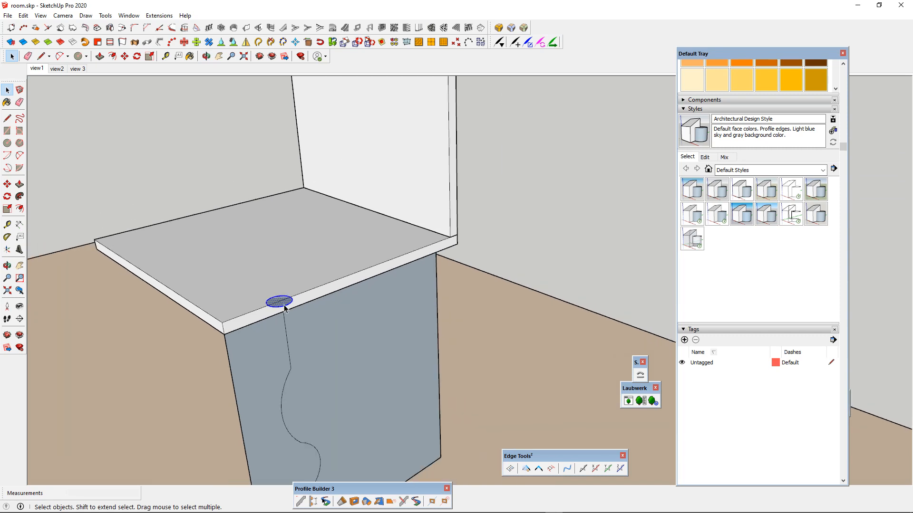
scroll(286, 309, "up", 3)
scroll(280, 307, "up", 2)
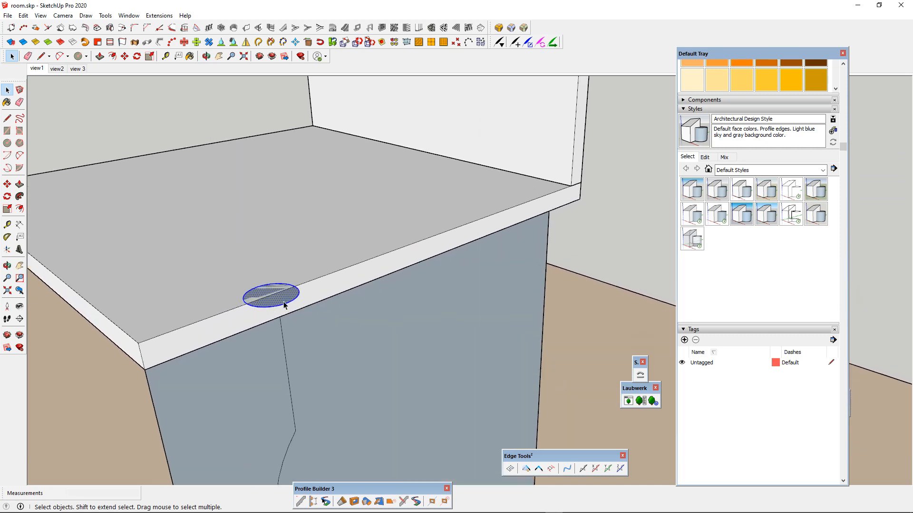
scroll(281, 302, "down", 3)
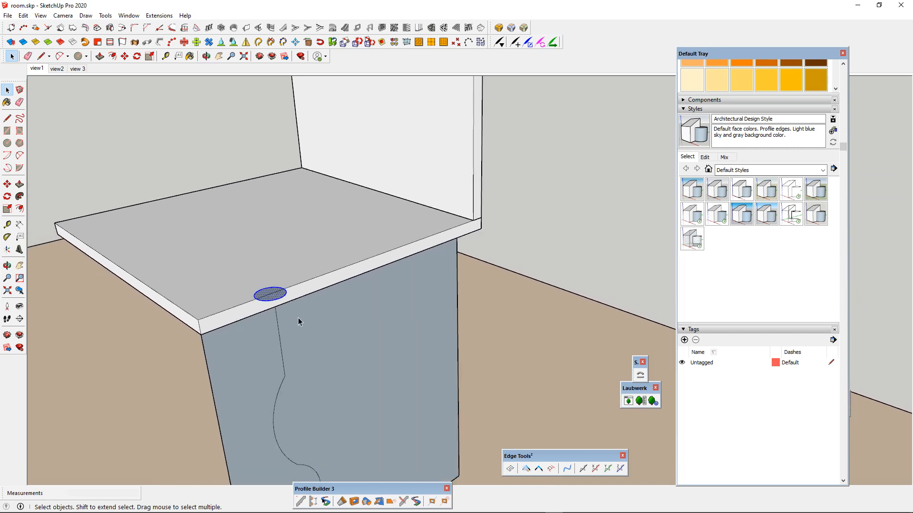
scroll(286, 307, "up", 2)
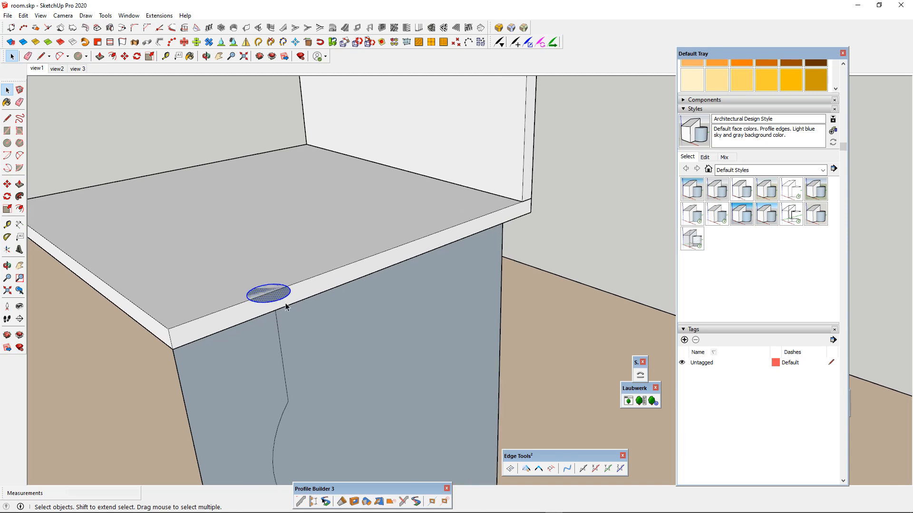
- Open the vertical face's group with the profile curve for editing
double_click(308, 328)
scroll(282, 319, "down", 3)
scroll(277, 333, "up", 2)
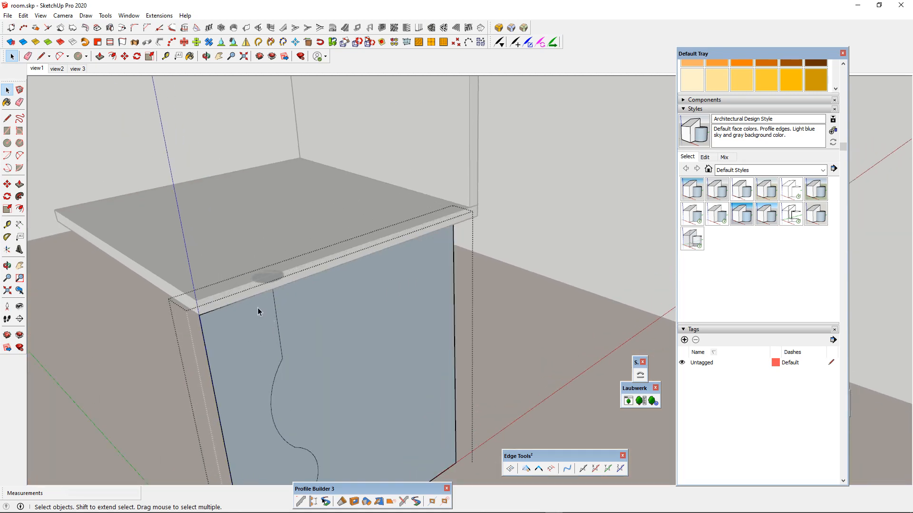
scroll(263, 273, "down", 2)
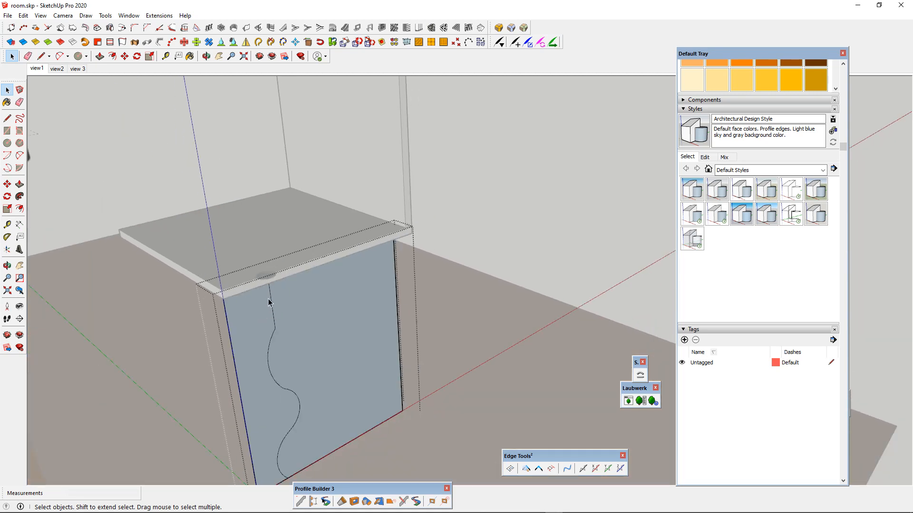
scroll(263, 375, "down", 2)
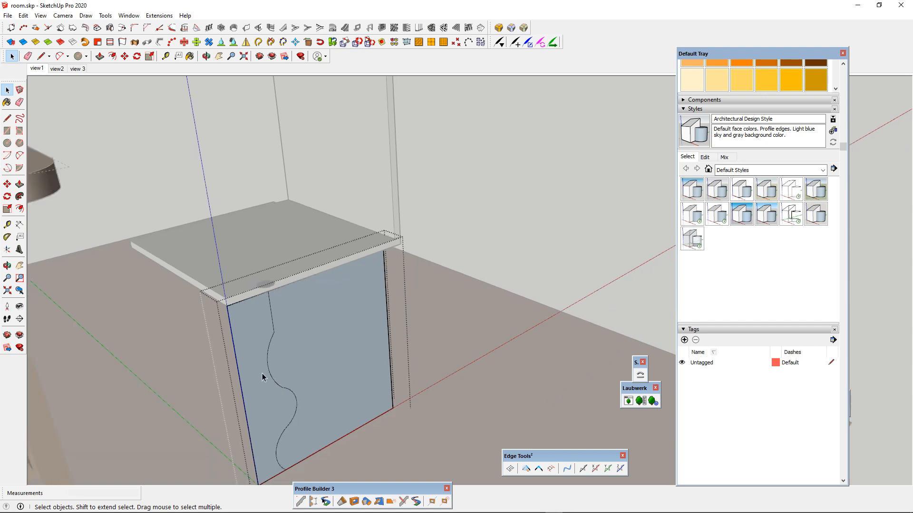
scroll(273, 447, "up", 3)
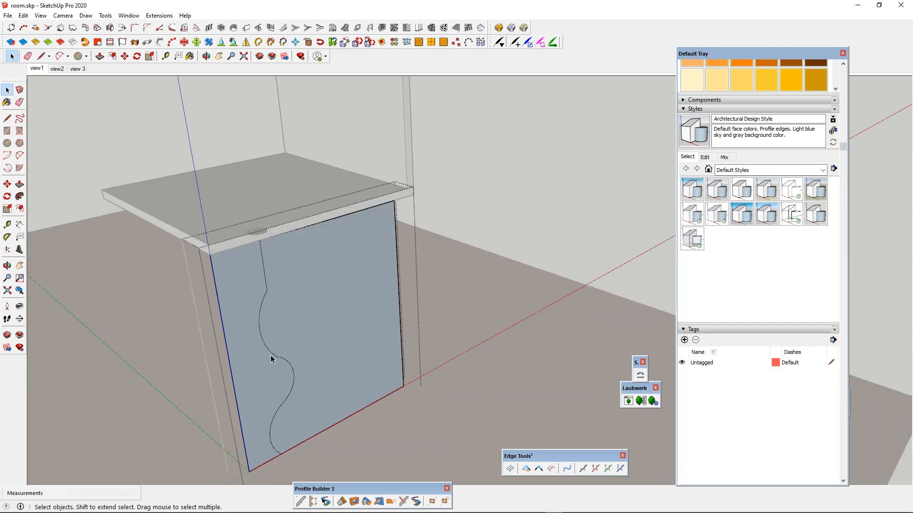
- Erase the outer edges of the vertical face's larger part, on the far side of the profile curve
left_click(234, 270)
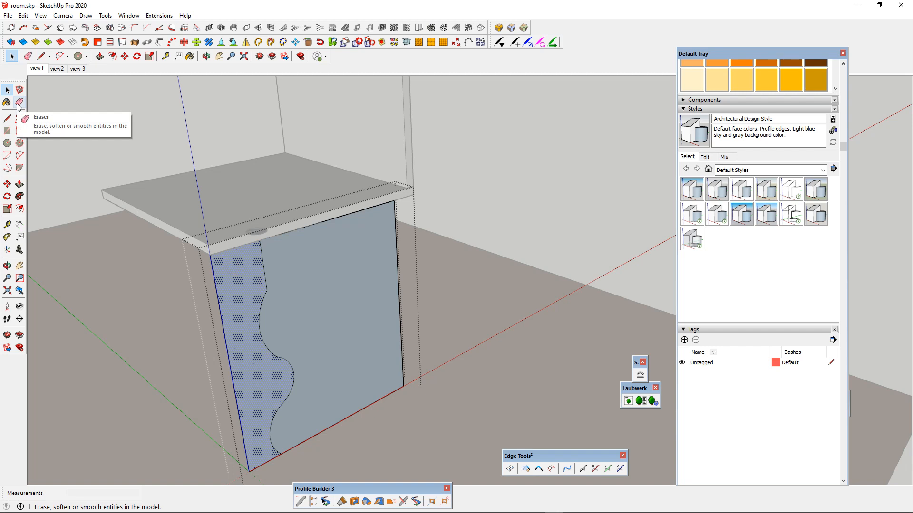
left_click(19, 104)
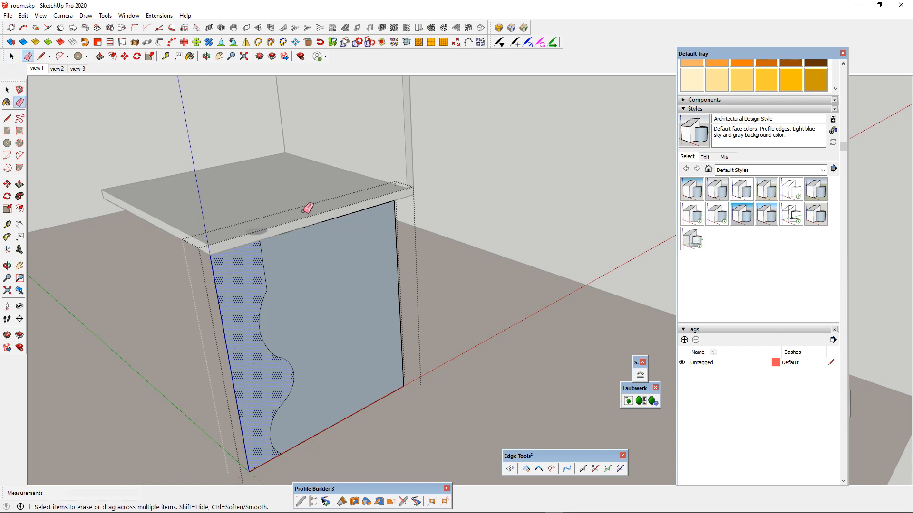
scroll(408, 203, "up", 4)
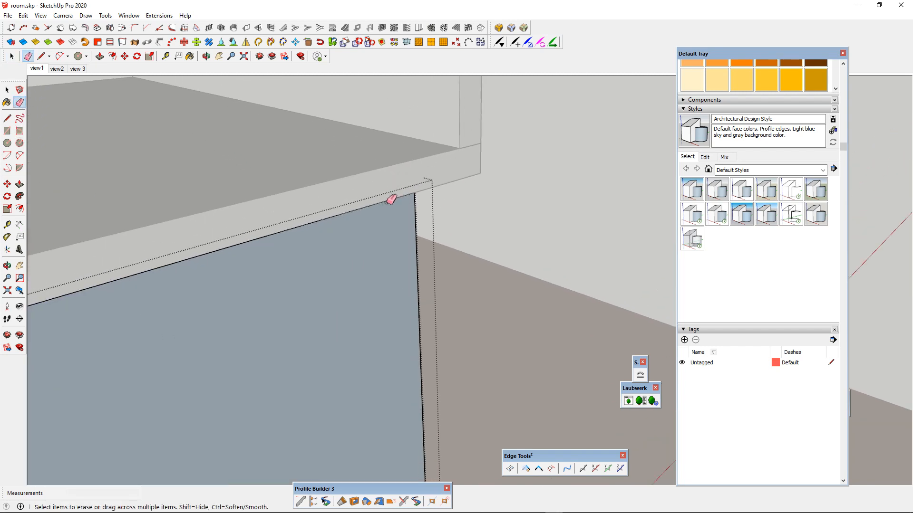
scroll(390, 199, "down", 5)
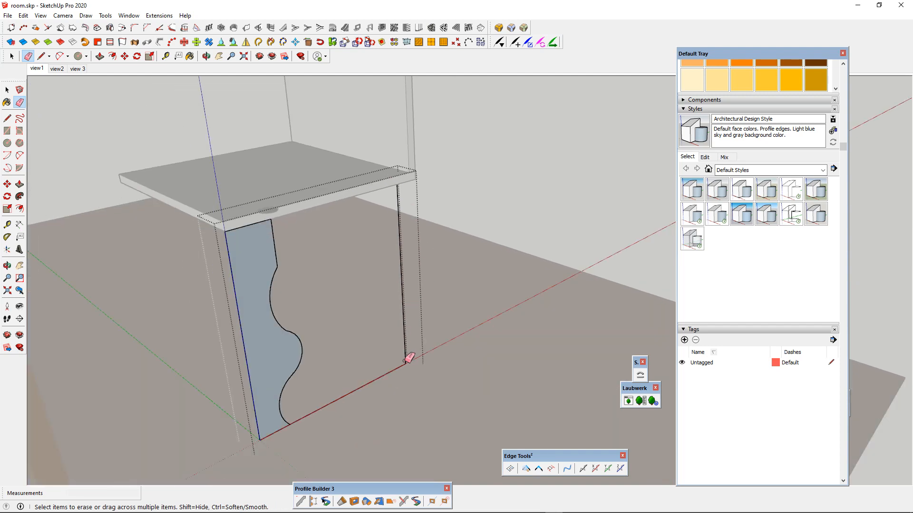
left_click(406, 351)
scroll(338, 399, "up", 3)
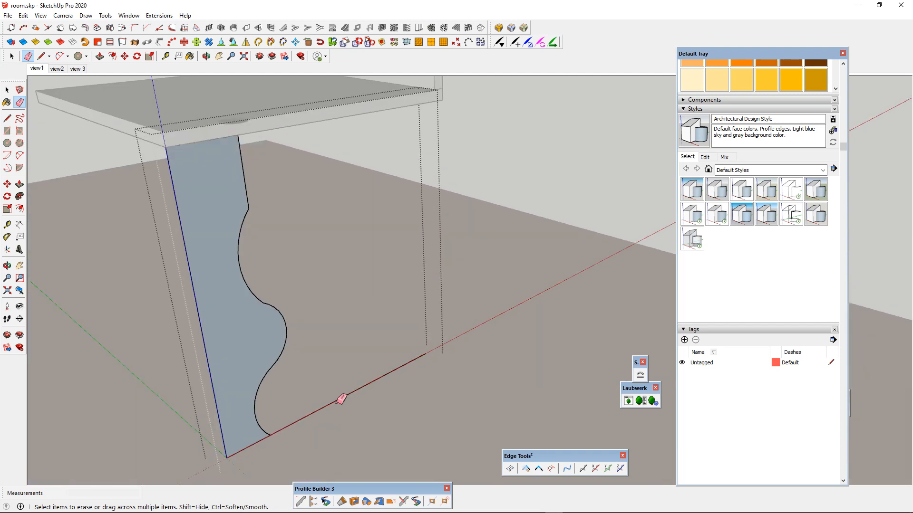
scroll(362, 387, "down", 2)
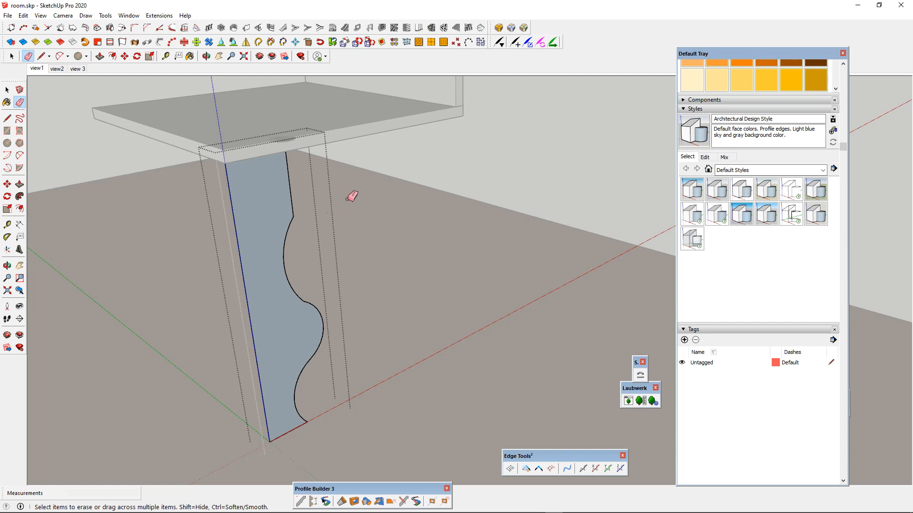
- Erase the remaining straight edges of the narrow part beside the profile curve, keeping only the curve
scroll(347, 203, "down", 3)
scroll(321, 313, "up", 3)
left_click(303, 328)
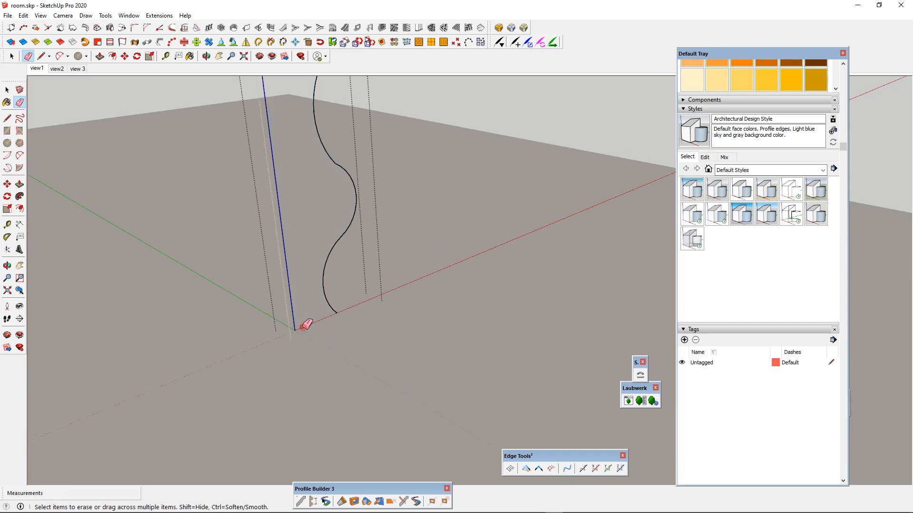
scroll(298, 305, "down", 3)
scroll(291, 152, "up", 3)
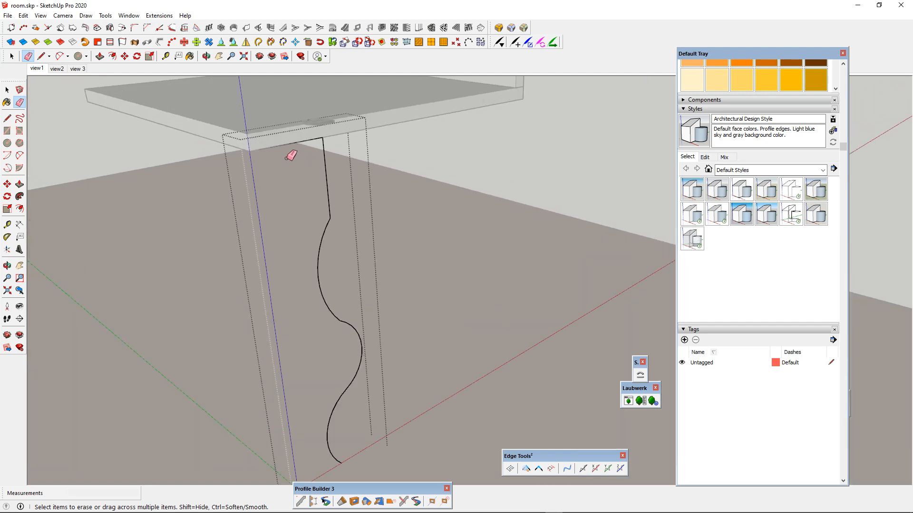
left_click(289, 142)
scroll(280, 179, "down", 4)
key("space")
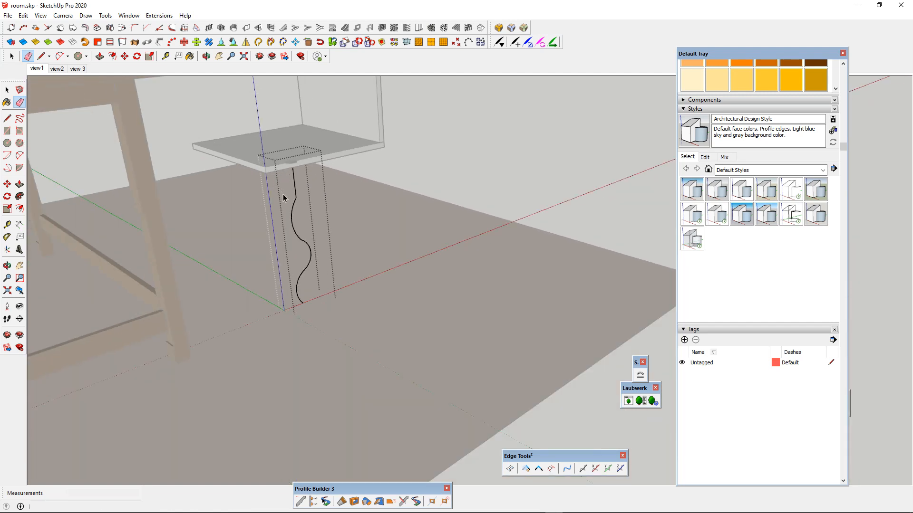
- Undo the edge erasures back to the full vertical face divided by the profile curve
key("ctrl+z")
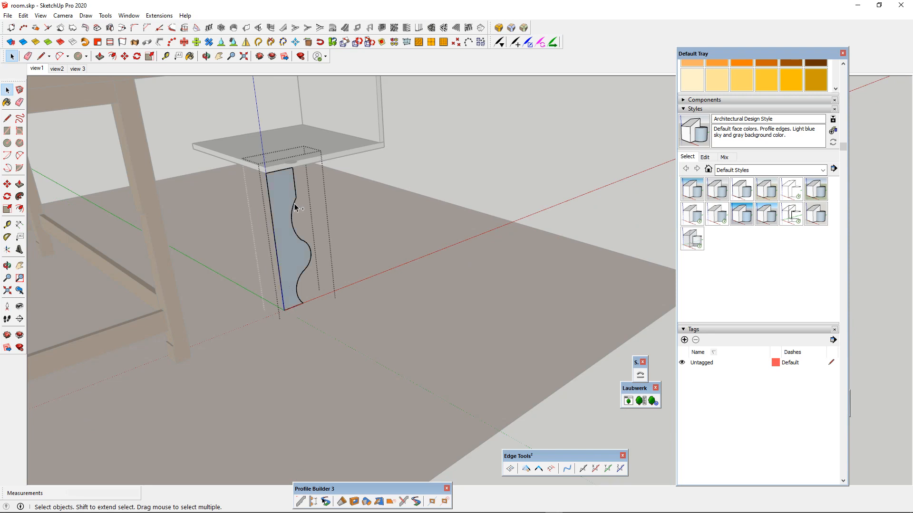
key("ctrl+z")
key("ctrl+z")
- Erase the larger face beyond the profile curve together with its outer edges
left_click(347, 204)
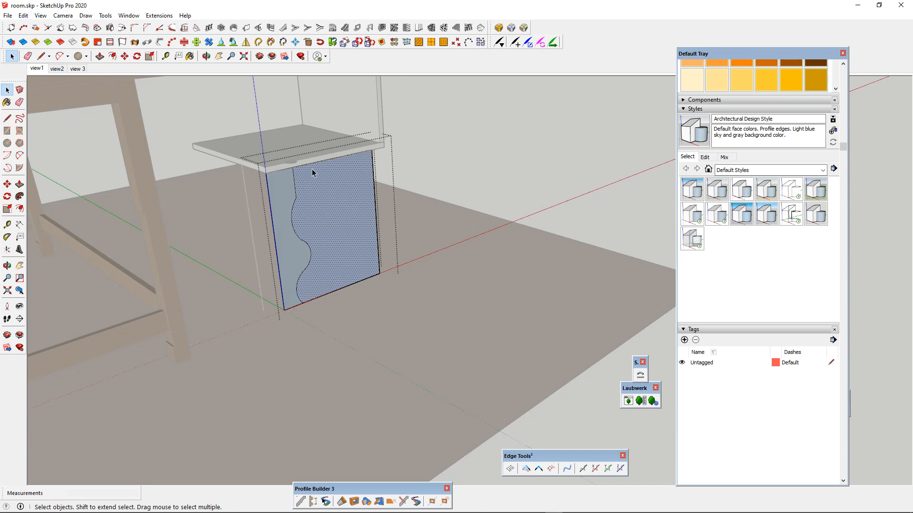
right_click(351, 190)
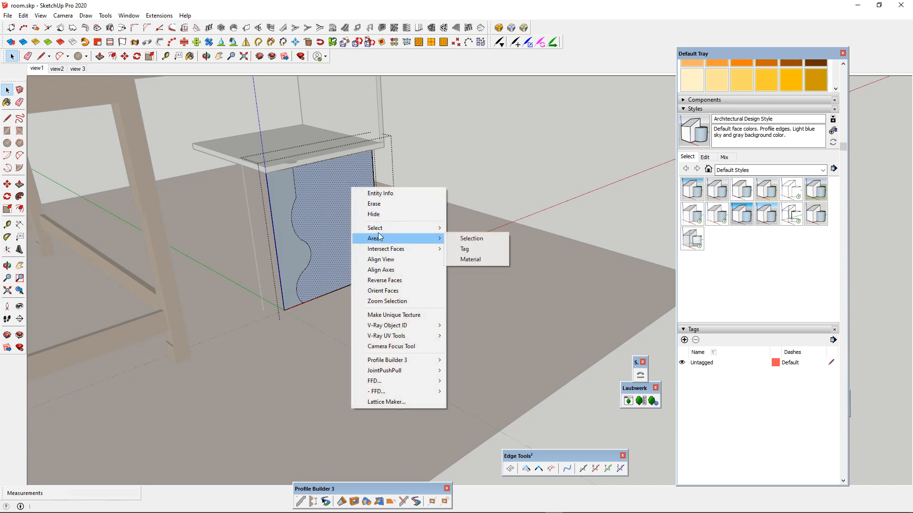
left_click(390, 213)
scroll(371, 182, "up", 1)
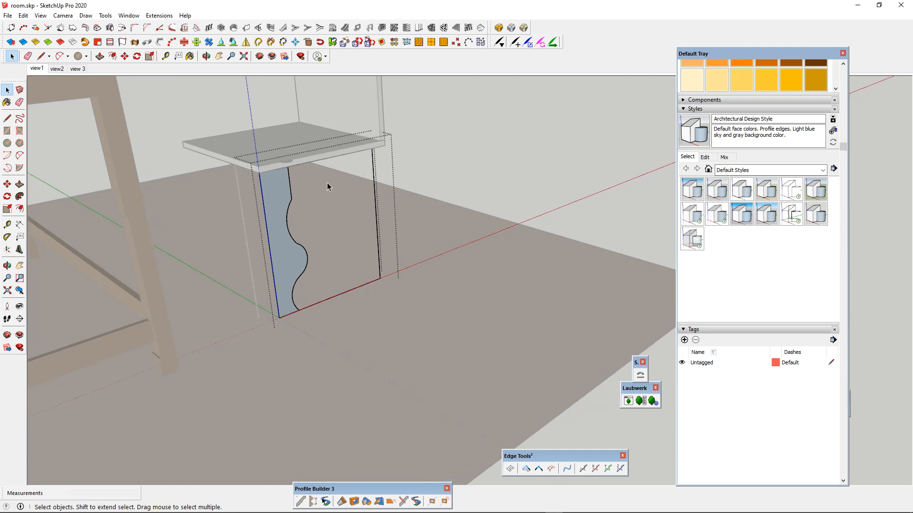
key("e")
mouse_move(363, 133)
left_mouse_down()
mouse_move(387, 228)
mouse_move(355, 281)
left_mouse_up()
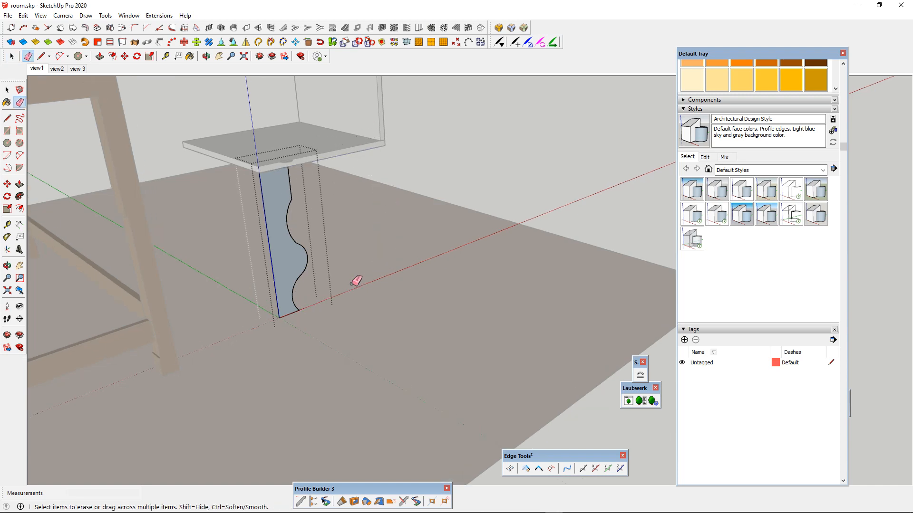
- Erase the straight edges bounding the narrow face so that only the profile curve remains, and close the group
left_click(280, 315)
scroll(252, 152, "up", 2)
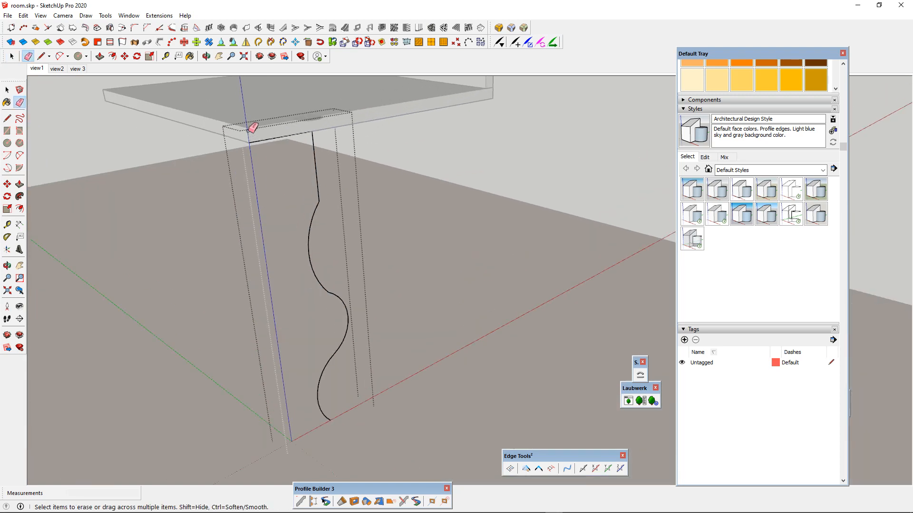
left_click(274, 139)
scroll(297, 209, "down", 3)
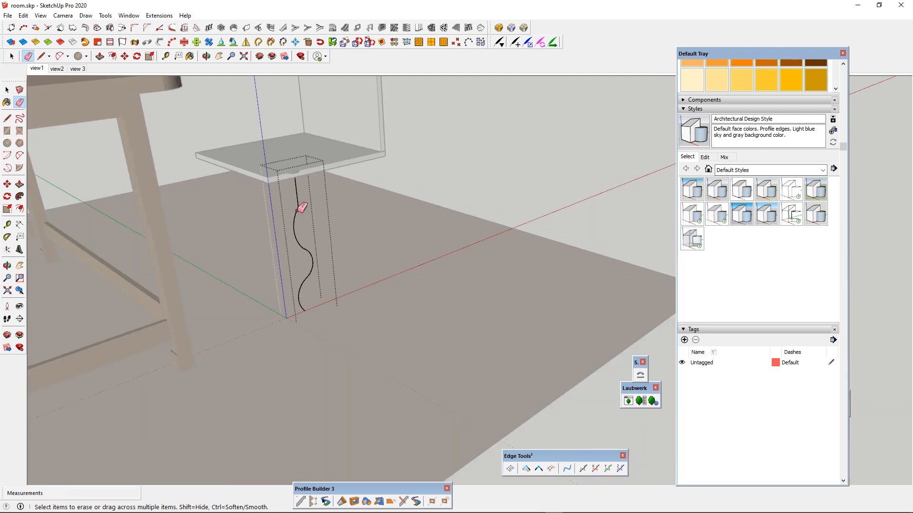
key("space")
key("Escape")
- Move the profile curve group about 181 mm straight out from the seat's front edge along the green axis
scroll(299, 209, "up", 2)
middle_click_drag(297, 165, 332, 271)
scroll(290, 216, "up", 4)
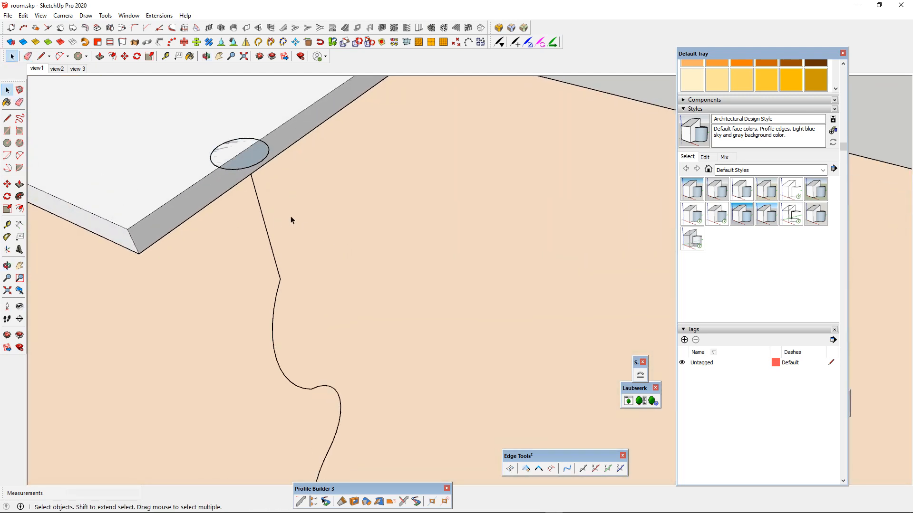
left_click(261, 232)
scroll(271, 256, "down", 5)
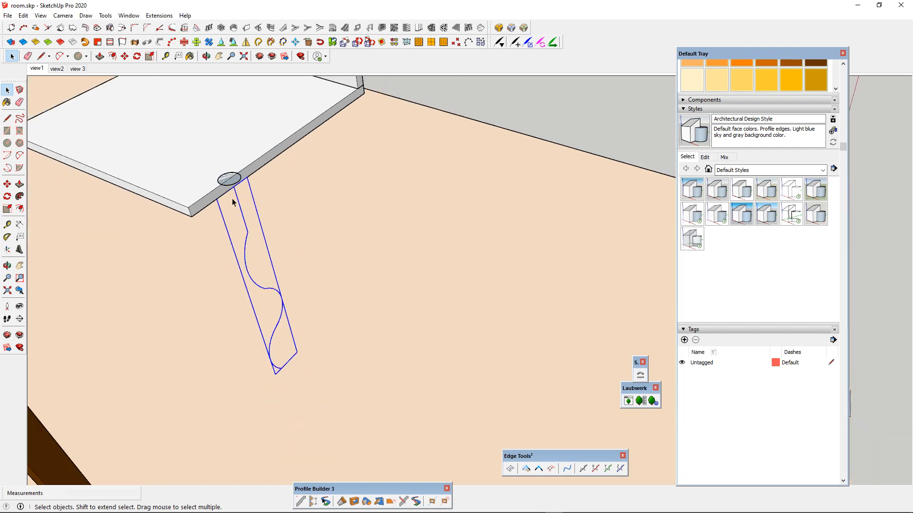
scroll(266, 308, "up", 2)
key("m")
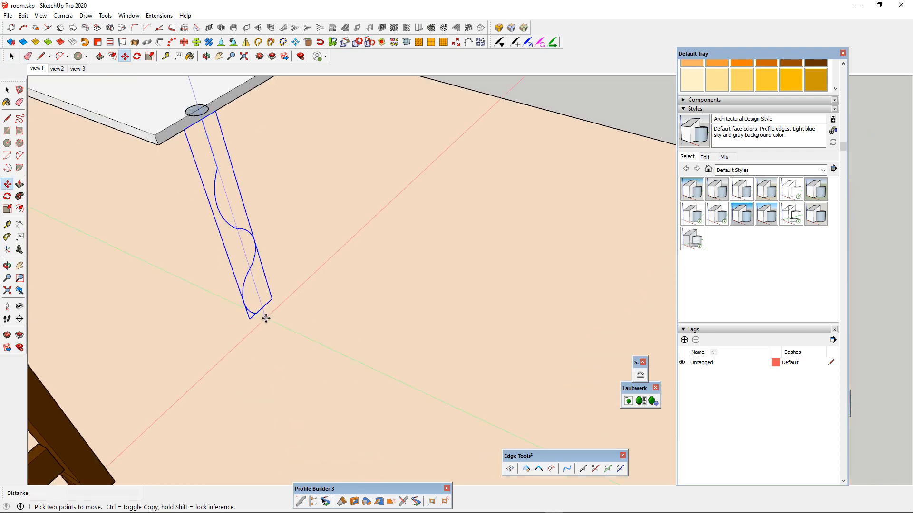
left_click(265, 314)
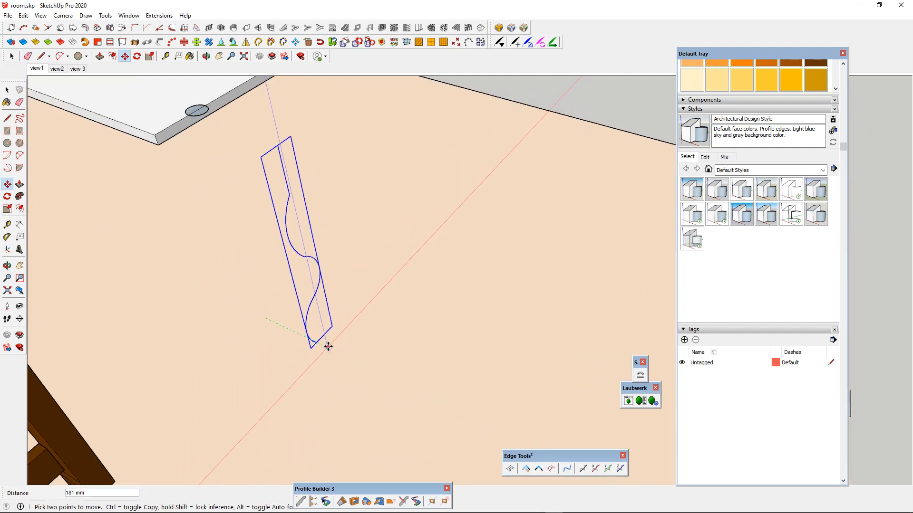
left_click(327, 346)
- Select the circular face and its outline on the seat's front edge
scroll(311, 345, "down", 3)
scroll(247, 217, "up", 2)
key("space")
left_click(257, 209)
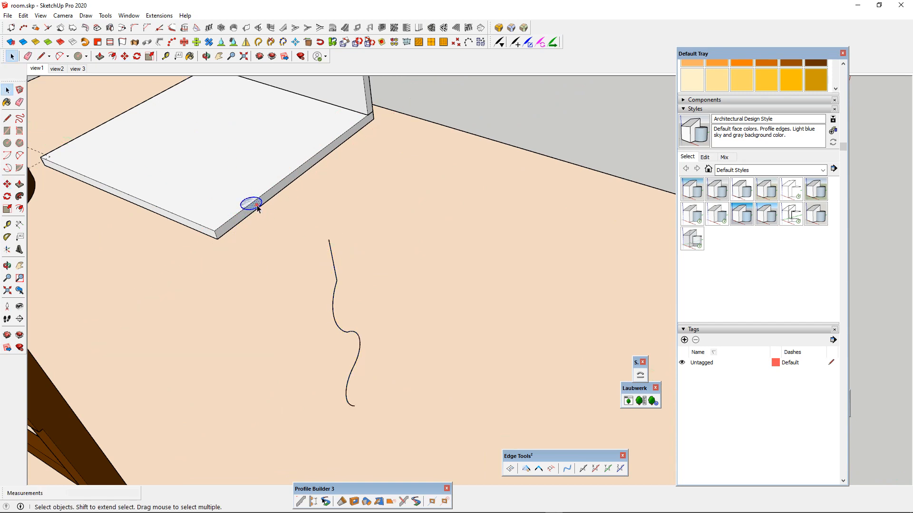
- Examine the position of the circle on the seat's edge relative to the separated profile curve
scroll(252, 205, "up", 4)
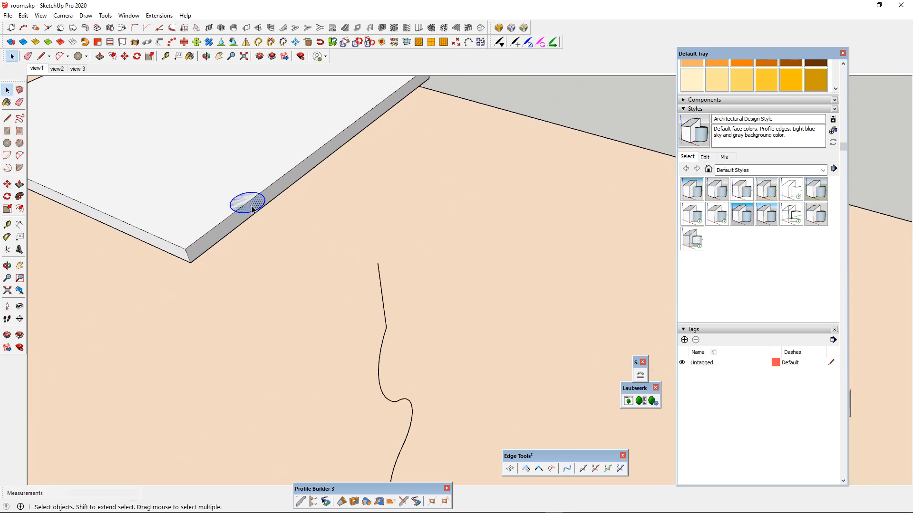
scroll(333, 228, "down", 5)
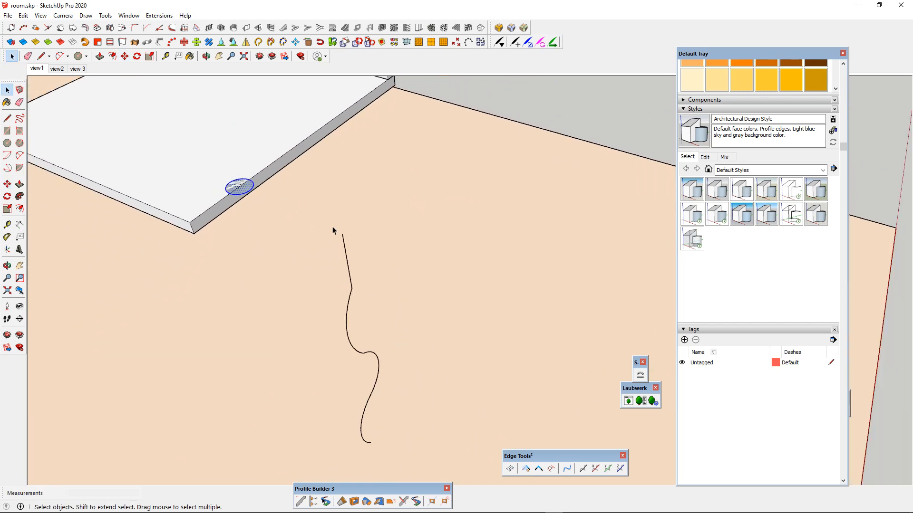
scroll(305, 210, "up", 4)
scroll(253, 204, "up", 1)
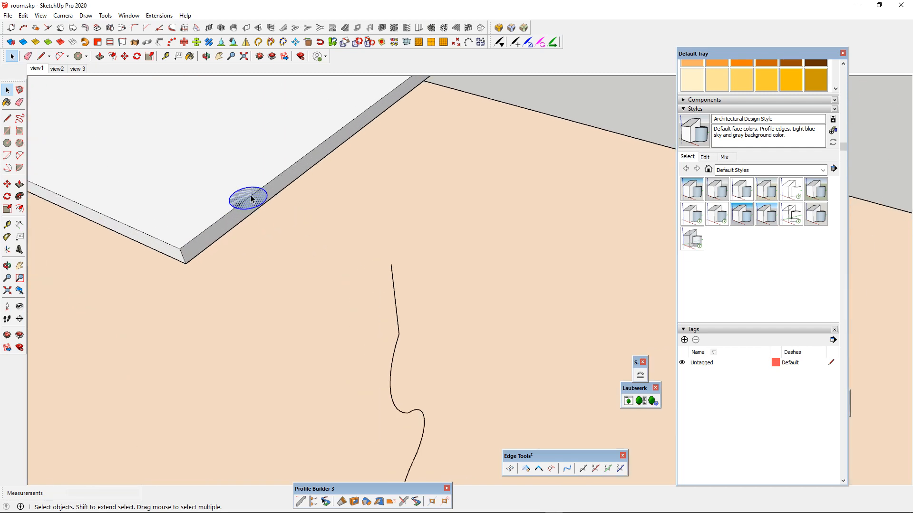
scroll(251, 198, "down", 4)
scroll(252, 198, "up", 3)
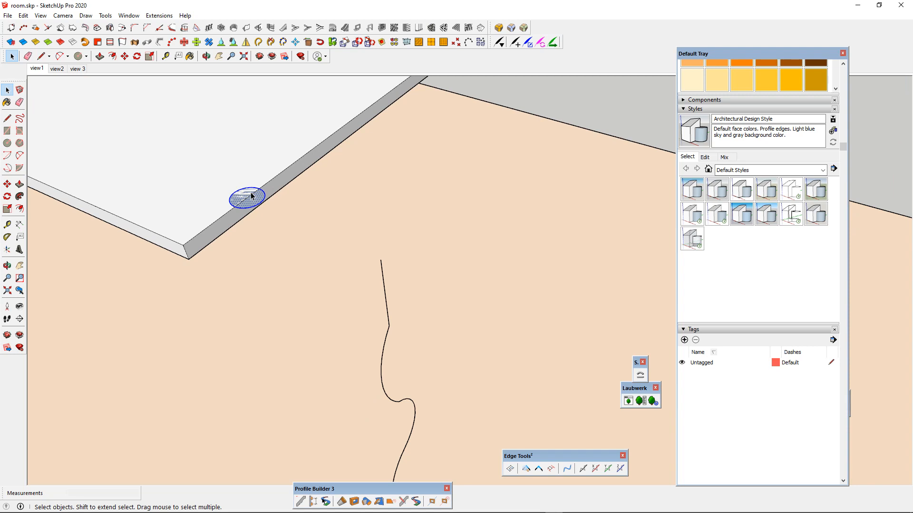
scroll(256, 213, "down", 3)
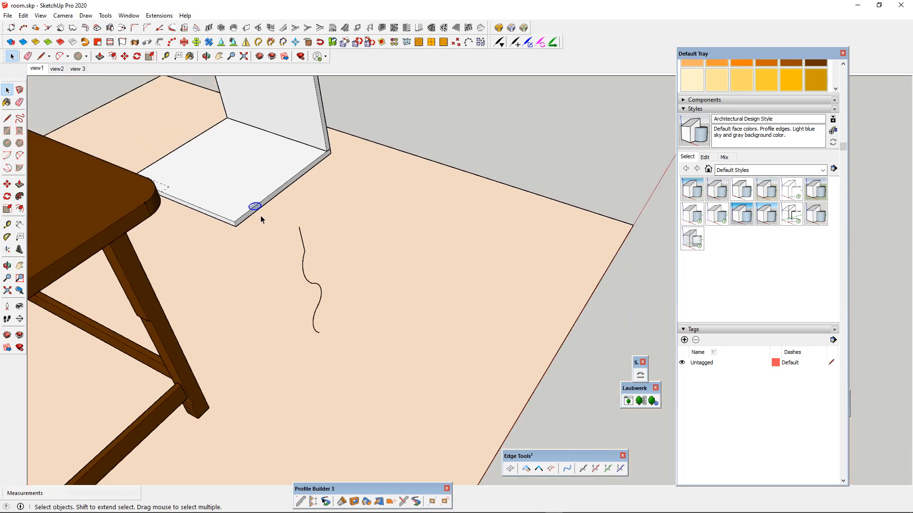
scroll(258, 210, "up", 3)
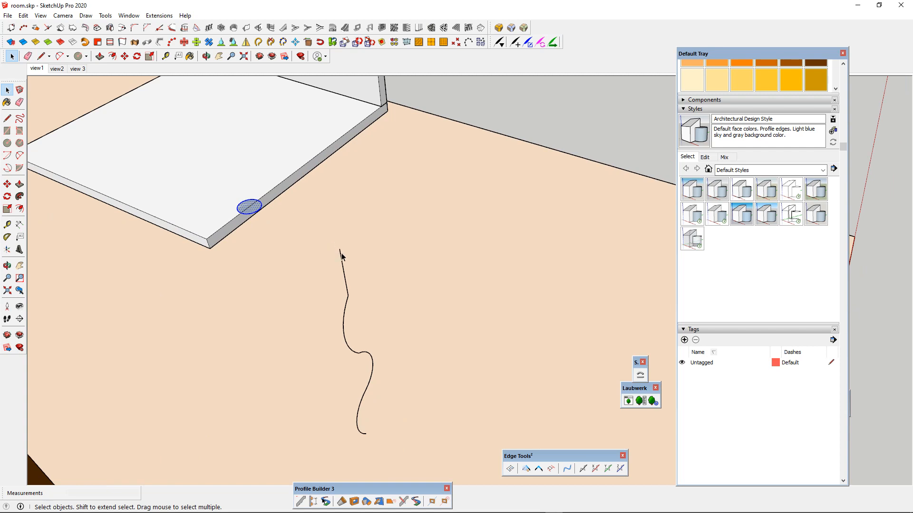
scroll(340, 253, "down", 2)
scroll(312, 194, "up", 3)
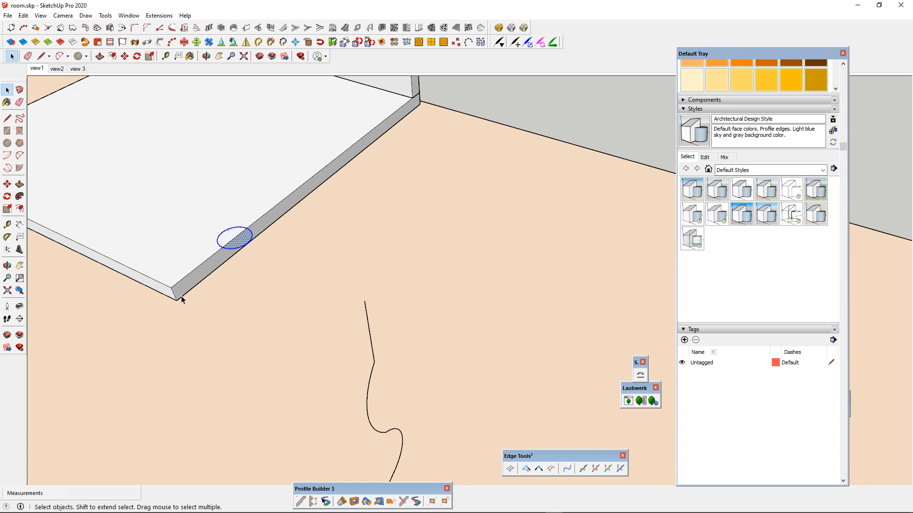
- Move the selected circle about 301 mm away from the seat, aiming for the upper end of the profile curve
key("m")
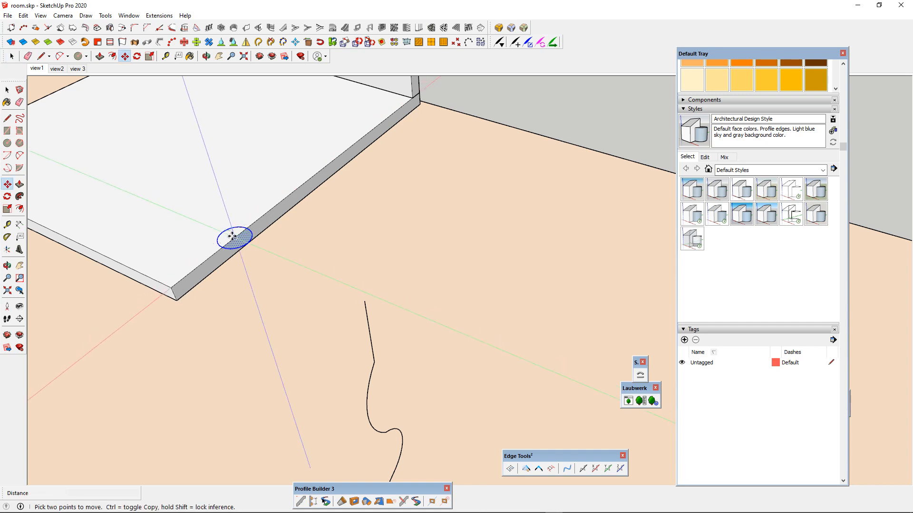
left_click(232, 236)
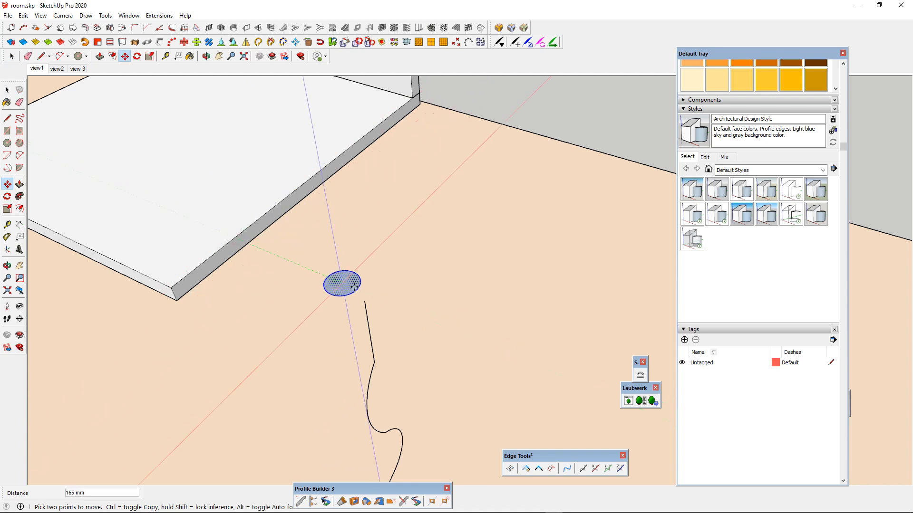
middle_click_drag(363, 302, 358, 238)
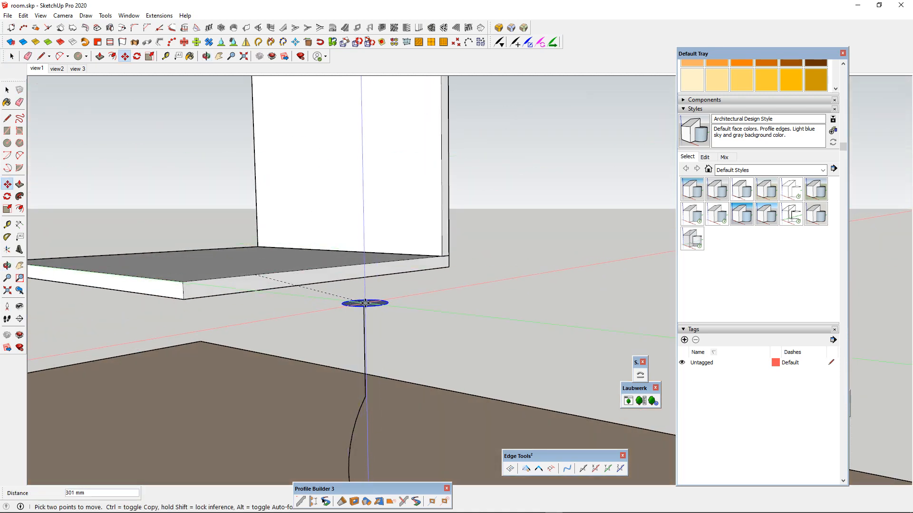
middle_click_drag(365, 302, 599, 421)
- Check from several angles whether the moved circle meets the upper end of the profile curve
scroll(356, 338, "down", 6)
middle_click_drag(463, 295, 175, 297)
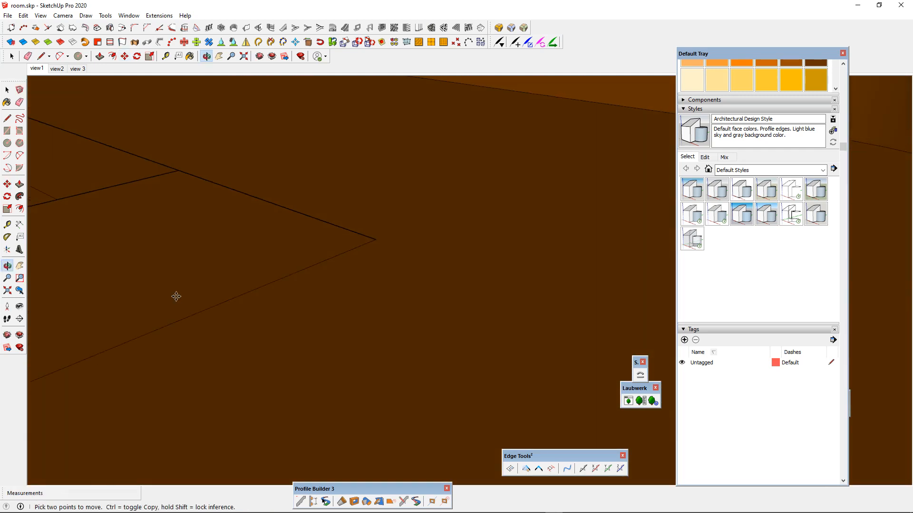
scroll(176, 204, "down", 8)
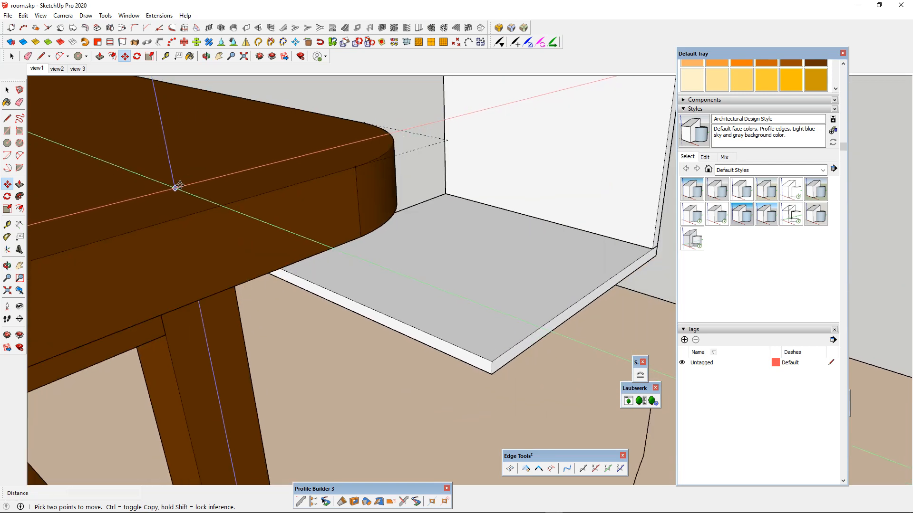
scroll(176, 188, "down", 3)
scroll(533, 324, "up", 6)
scroll(357, 290, "down", 6)
middle_click_drag(455, 338, 183, 395)
scroll(402, 317, "up", 5)
scroll(301, 327, "down", 4)
scroll(377, 315, "up", 4)
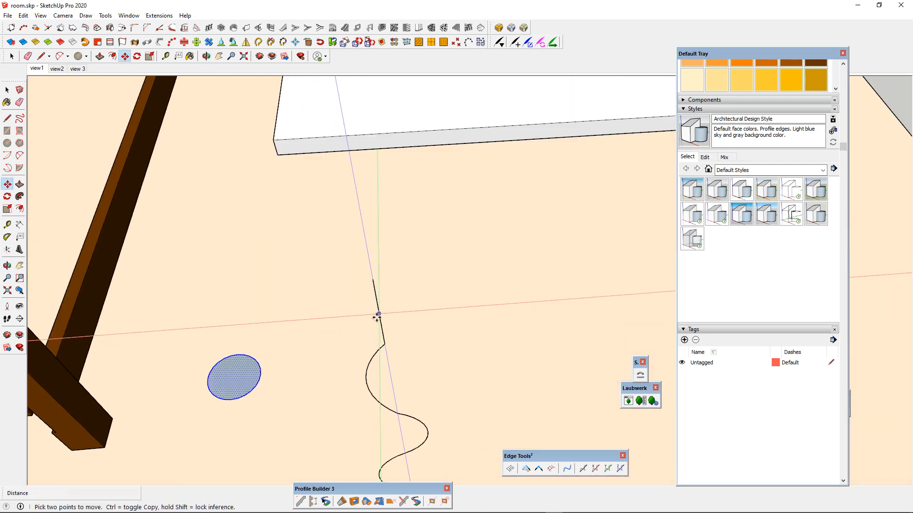
scroll(377, 315, "down", 5)
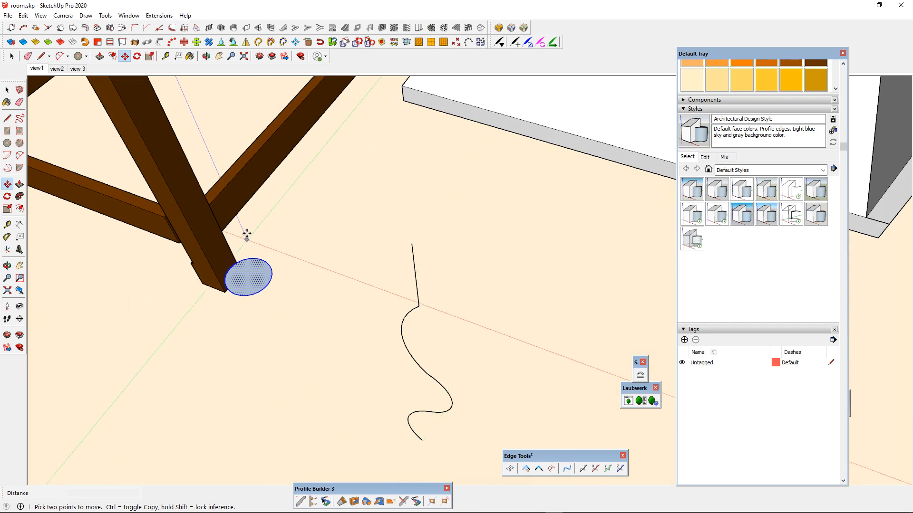
- Move the circle horizontally in several moves until it lies directly above the upper end of the profile curve
left_click(261, 261)
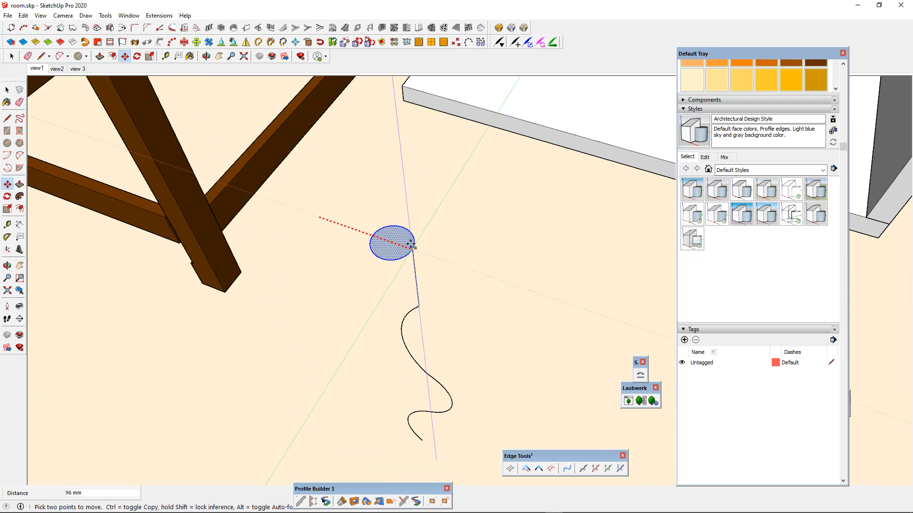
left_click(420, 306)
middle_click_drag(361, 305, 426, 180)
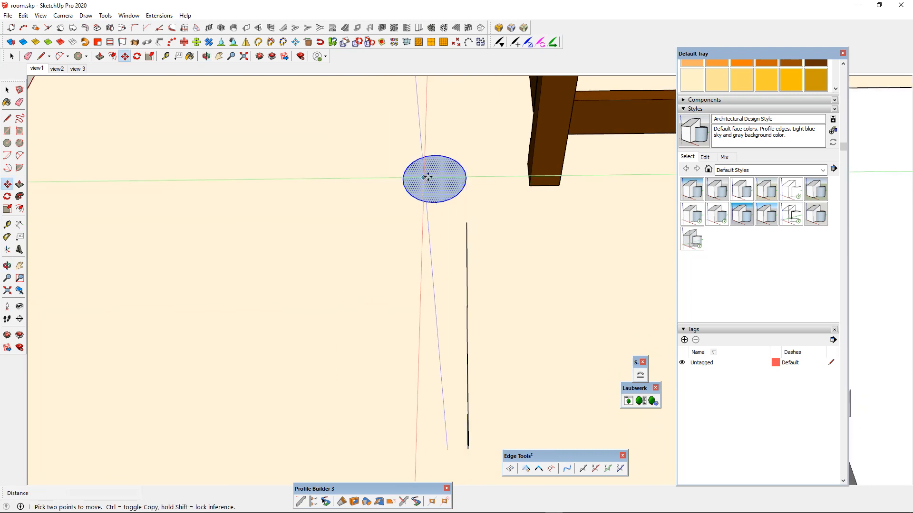
left_click(437, 177)
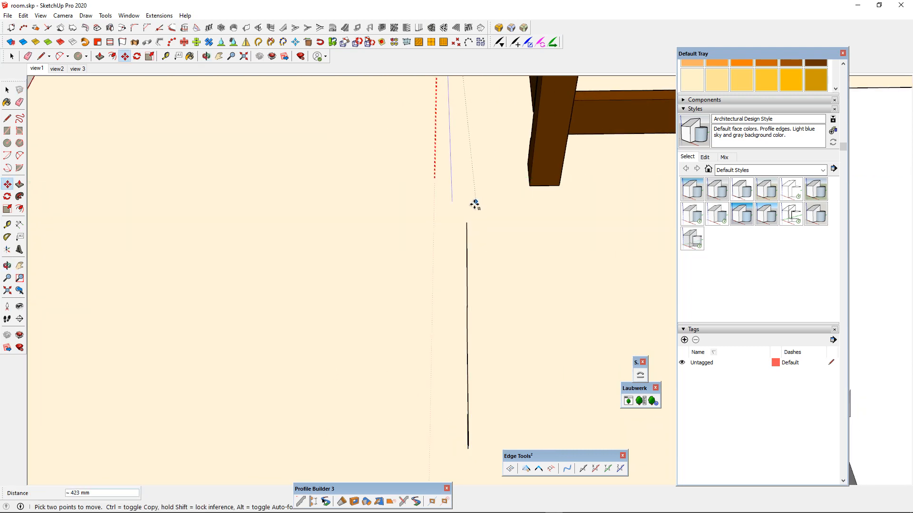
middle_click_drag(465, 226, 397, 230)
left_click(398, 229)
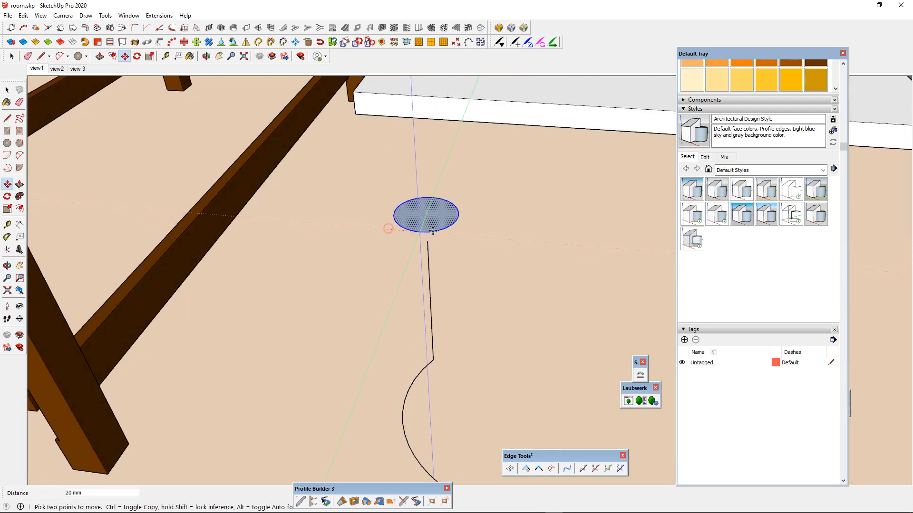
left_click(424, 243)
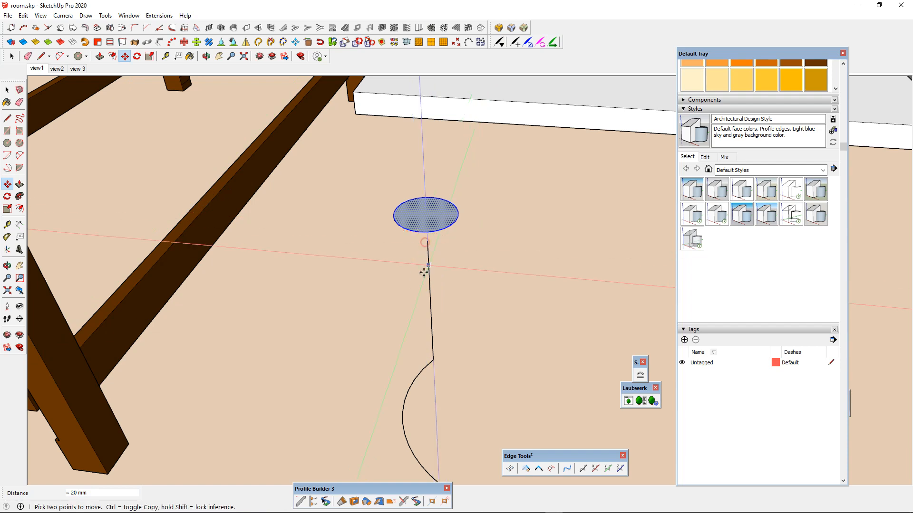
- Lower the circle about 20 mm along the blue axis onto the upper endpoint of the profile curve
middle_click_drag(424, 269, 490, 212)
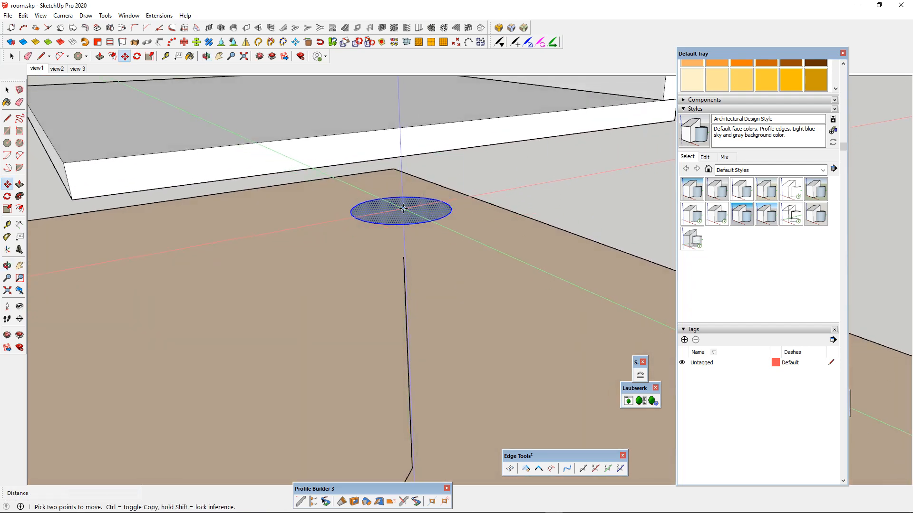
left_click(415, 225)
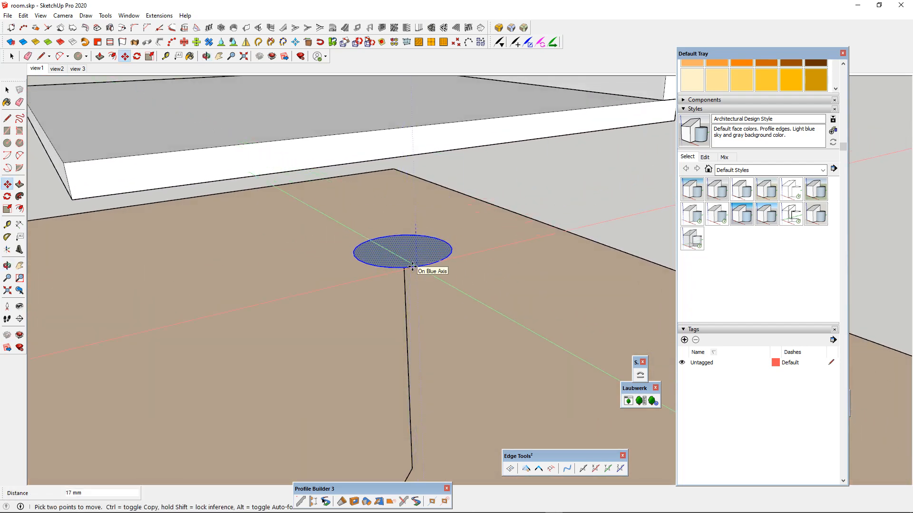
left_click(407, 256)
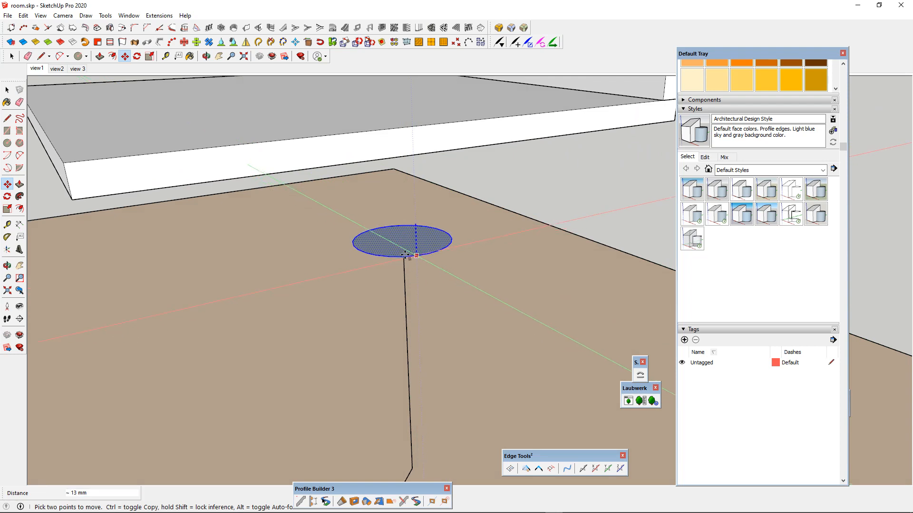
middle_click_drag(407, 257, 426, 137)
left_click(402, 264)
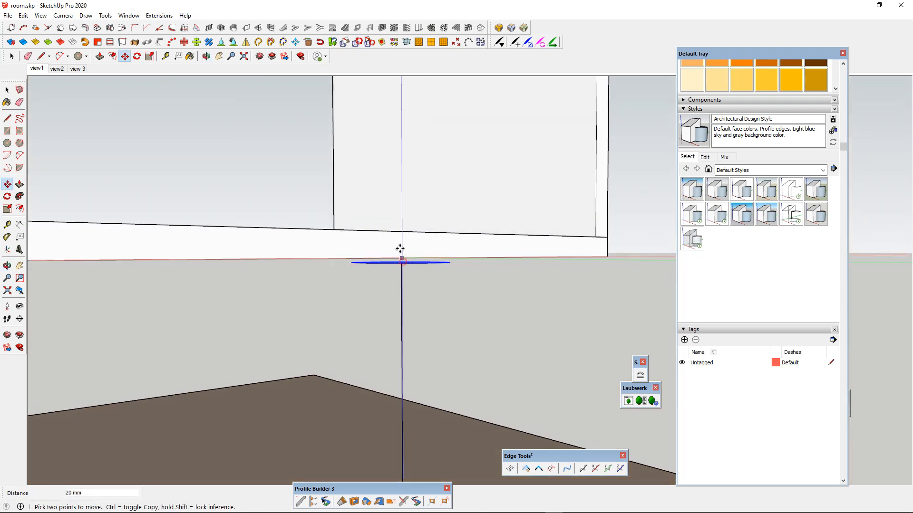
- Check how the circle sits on the upper end of the profile curve, selecting the circle and the curve's group in turn
middle_click_drag(401, 249, 366, 377)
scroll(348, 232, "down", 8)
scroll(356, 247, "up", 3)
middle_click_drag(304, 247, 190, 271)
scroll(399, 185, "up", 4)
key("space")
left_click(402, 188)
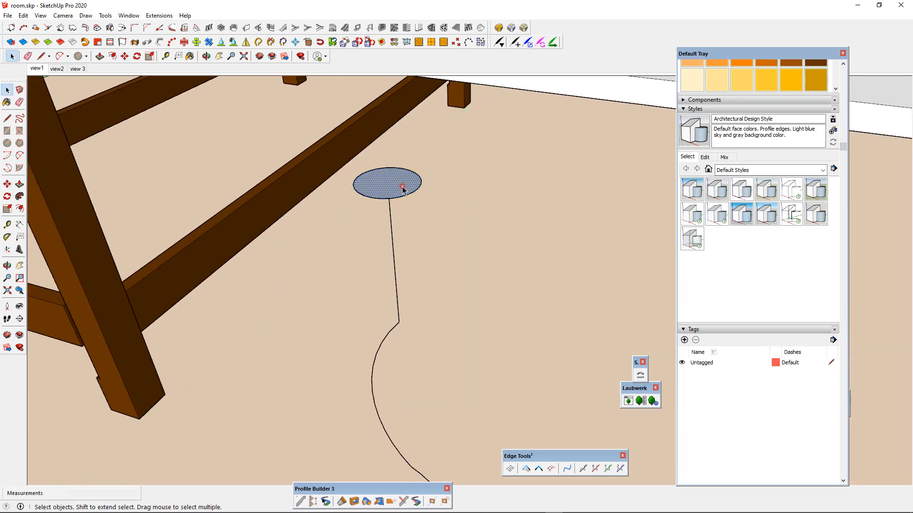
scroll(403, 199, "down", 1)
scroll(403, 209, "down", 1)
left_click(399, 252)
scroll(403, 228, "down", 3)
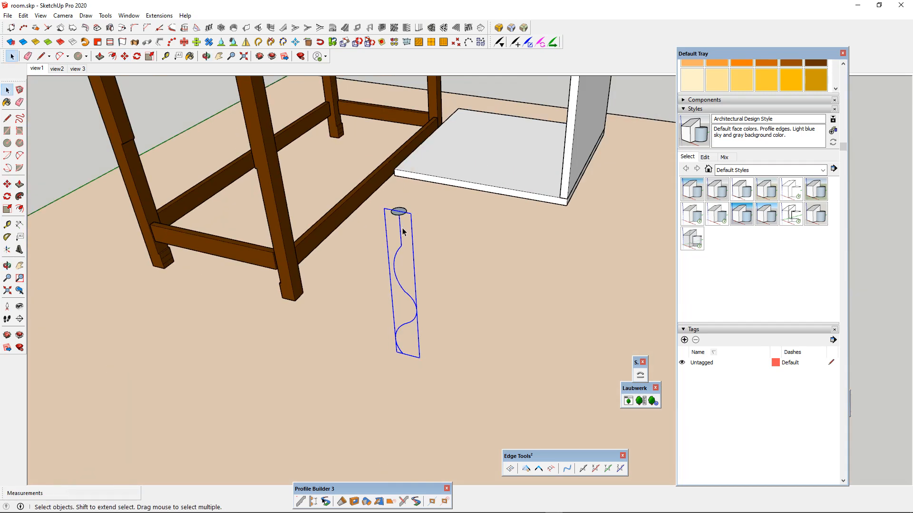
scroll(393, 232, "up", 5)
scroll(399, 233, "down", 3)
scroll(369, 196, "up", 5)
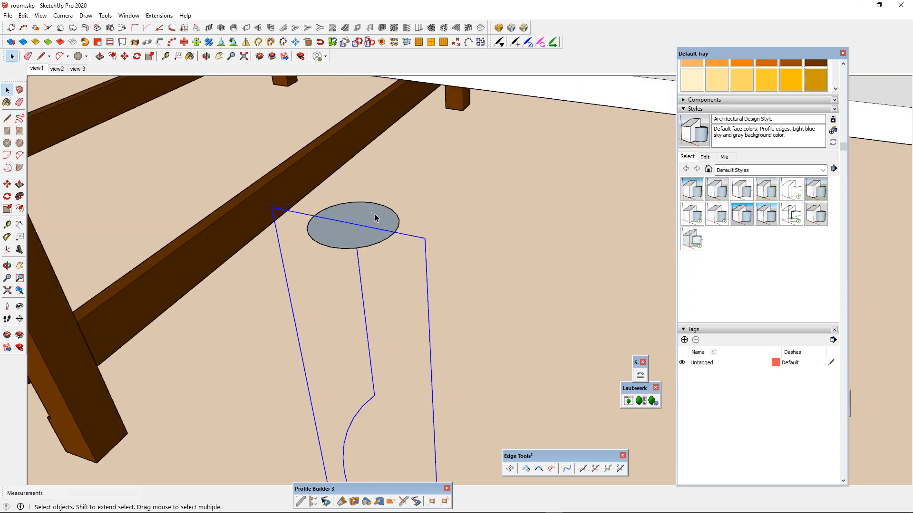
scroll(375, 215, "down", 3)
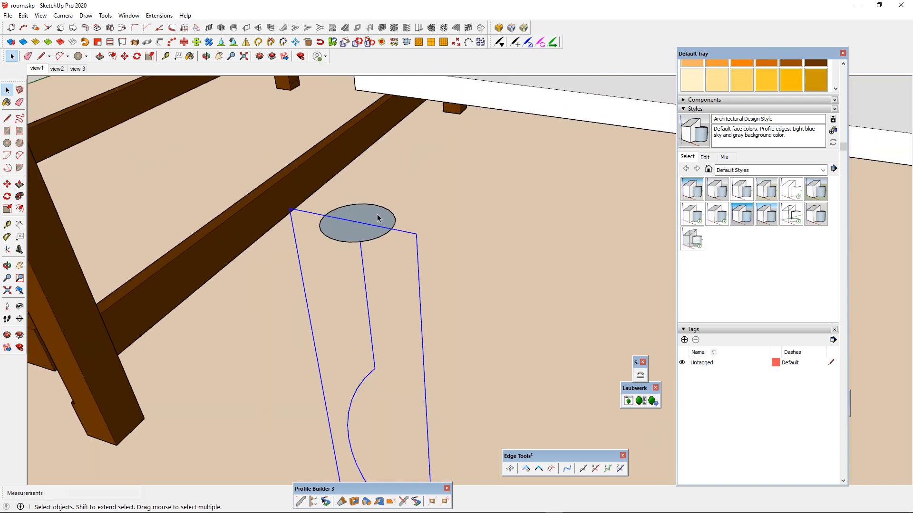
scroll(373, 215, "up", 3)
- Select the circular face together with its outline and cut it to the clipboard
left_click(462, 228)
scroll(368, 230, "down", 2)
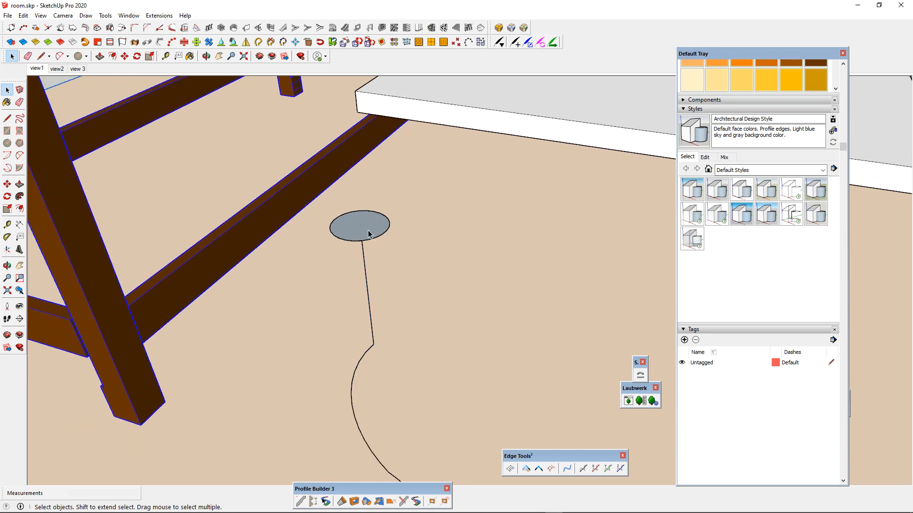
left_click(370, 231)
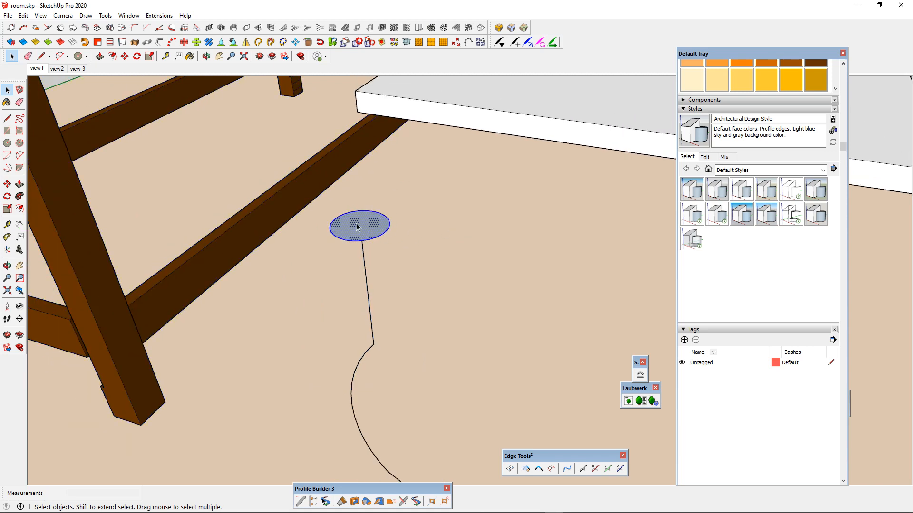
right_click(358, 227)
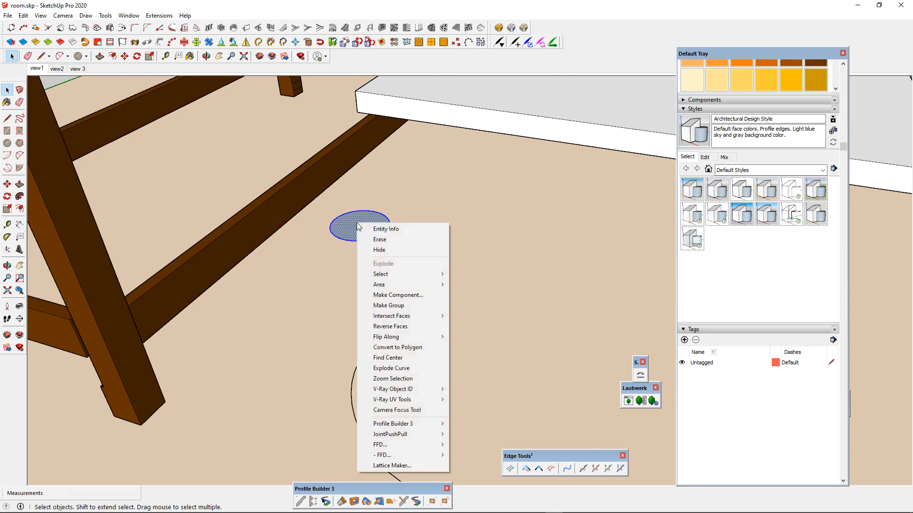
left_click(338, 216)
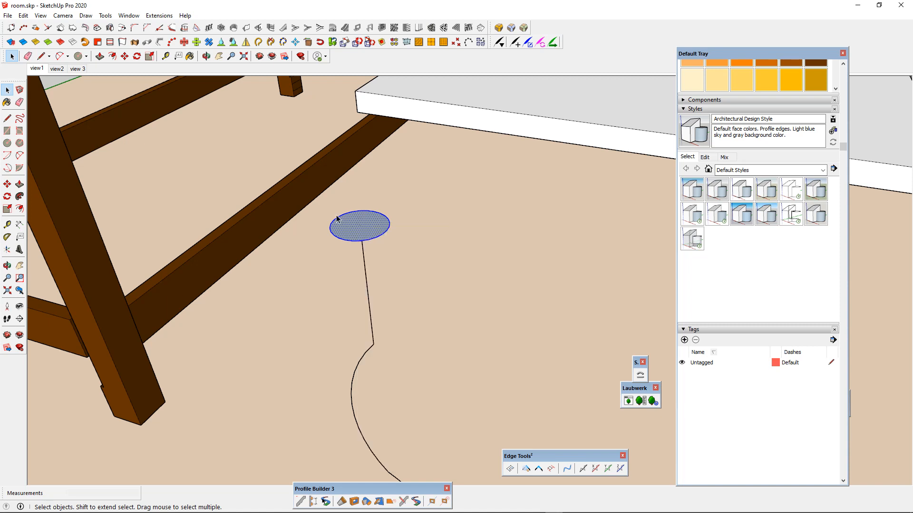
left_click(23, 16)
left_click(43, 52)
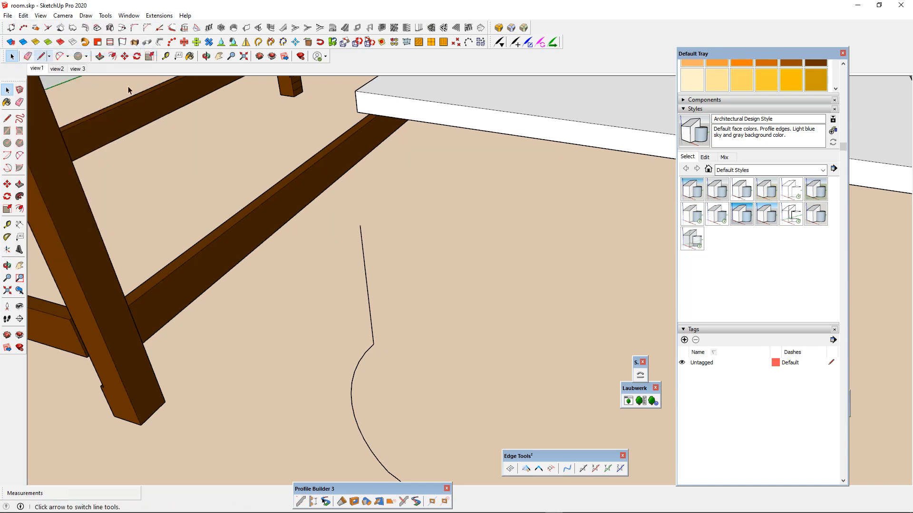
scroll(335, 230, "down", 3)
scroll(346, 252, "up", 2)
double_click(351, 250)
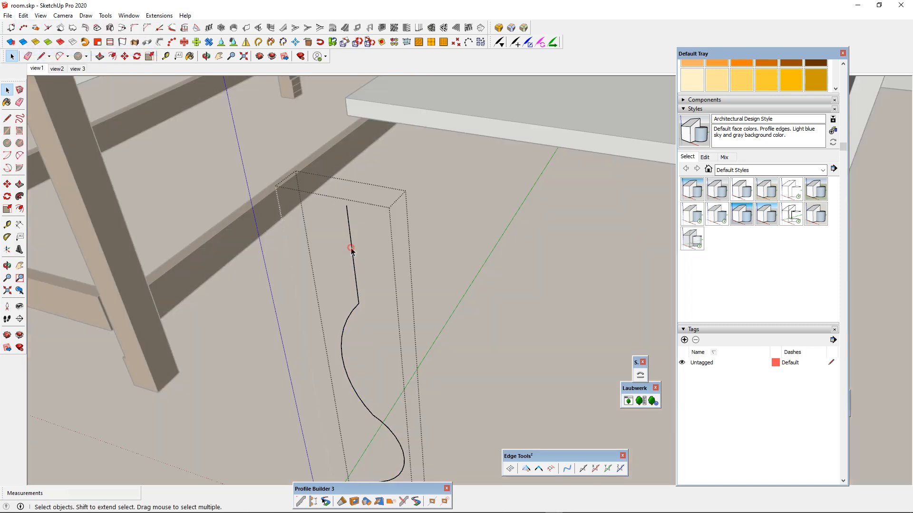
scroll(352, 250, "down", 4)
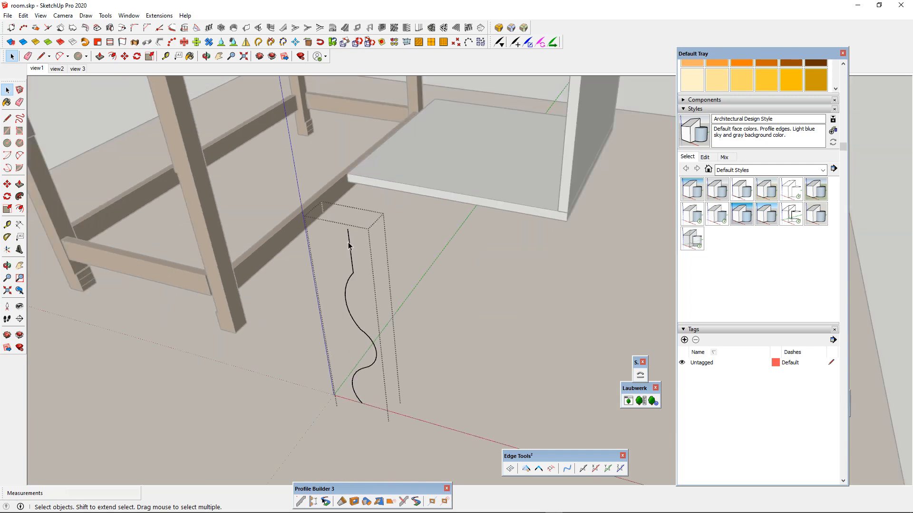
scroll(349, 238, "up", 1)
key("Escape")
double_click(350, 241)
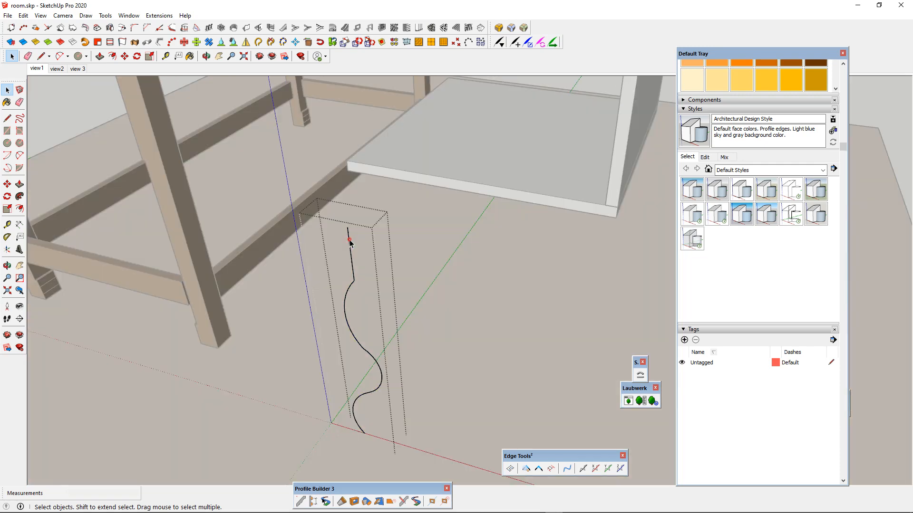
key("Escape")
- Open the profile curve's group for editing and paste the cut circle in place inside it
left_click(349, 244)
right_click(349, 243)
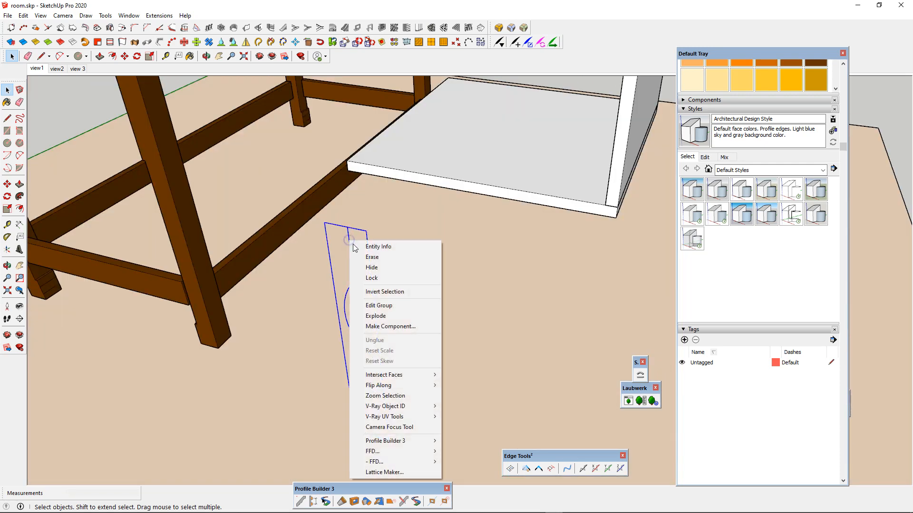
left_click(379, 305)
scroll(347, 241, "down", 2)
scroll(346, 241, "up", 2)
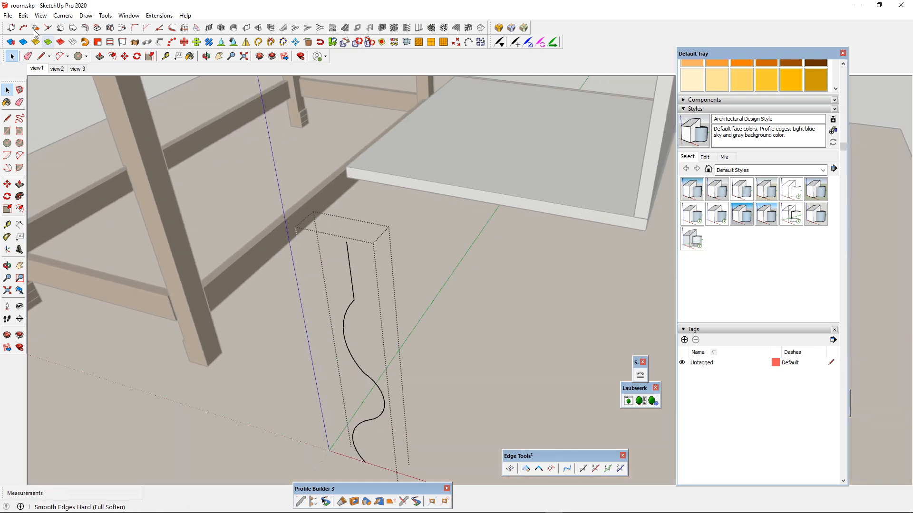
left_click(23, 15)
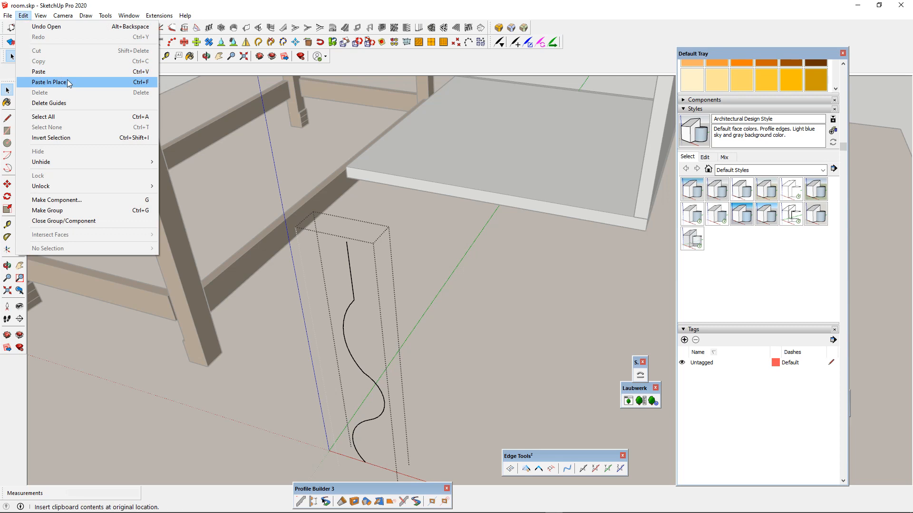
left_click(49, 82)
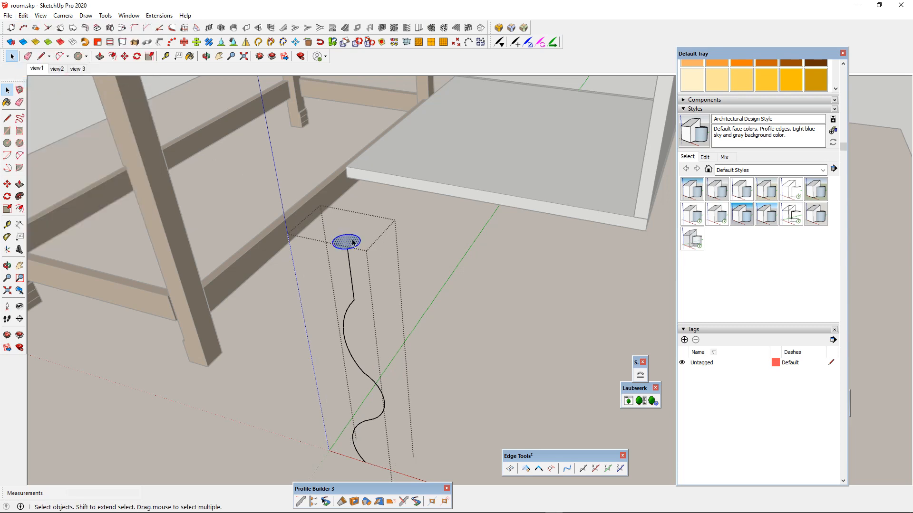
- Select the edges of the profile curve and sweep the circle along them with Follow Me
middle_click_drag(352, 242, 198, 229)
scroll(301, 217, "up", 3)
scroll(330, 196, "down", 2)
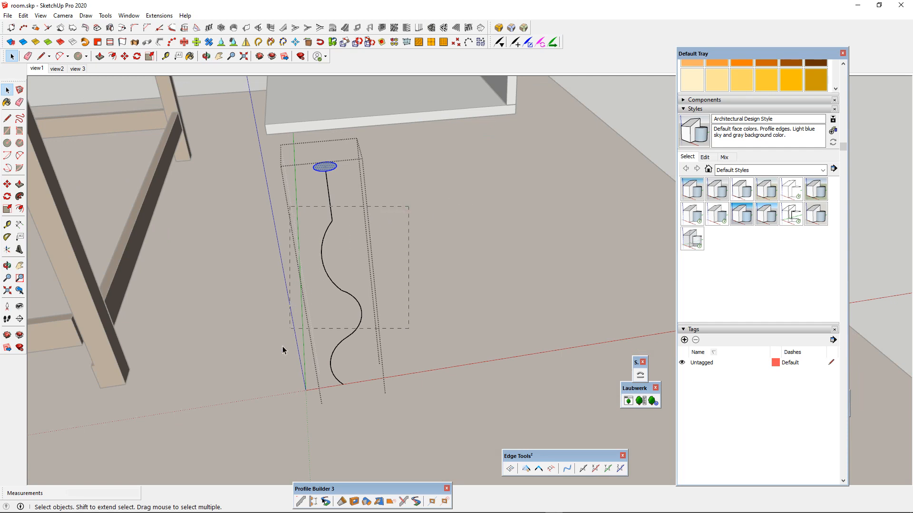
left_click_drag(263, 405, 262, 413, "shift")
left_click(20, 196)
scroll(326, 171, "up", 2)
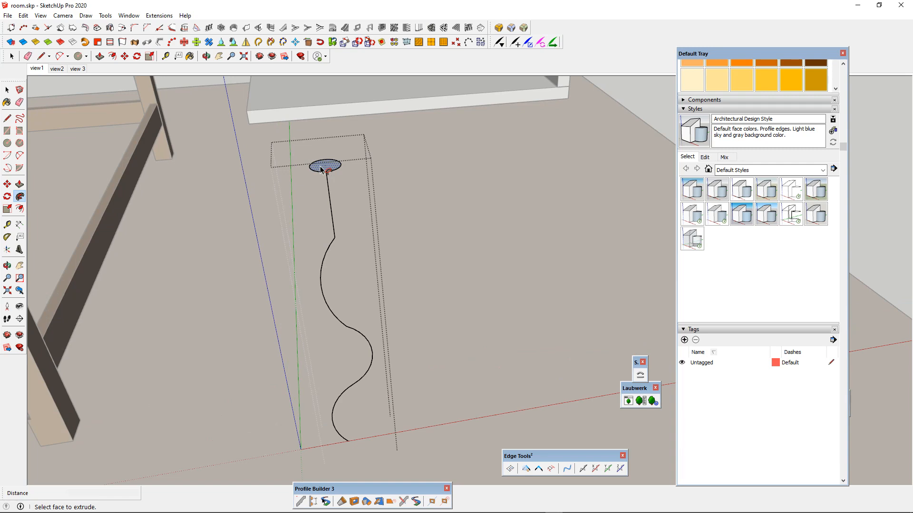
left_click(322, 171)
scroll(325, 248, "down", 2)
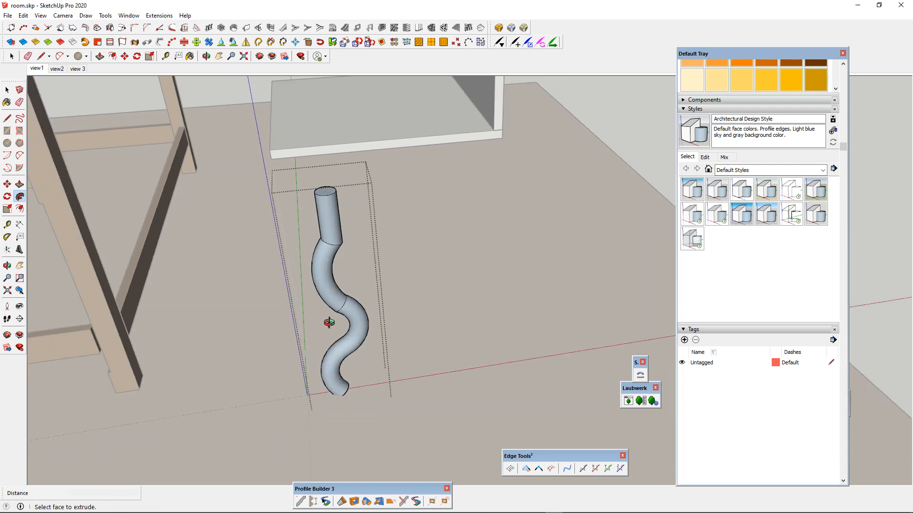
- Inspect the swept leg below the seat and undo the Follow Me sweep
middle_click_drag(328, 322, 421, 332)
scroll(388, 351, "down", 4)
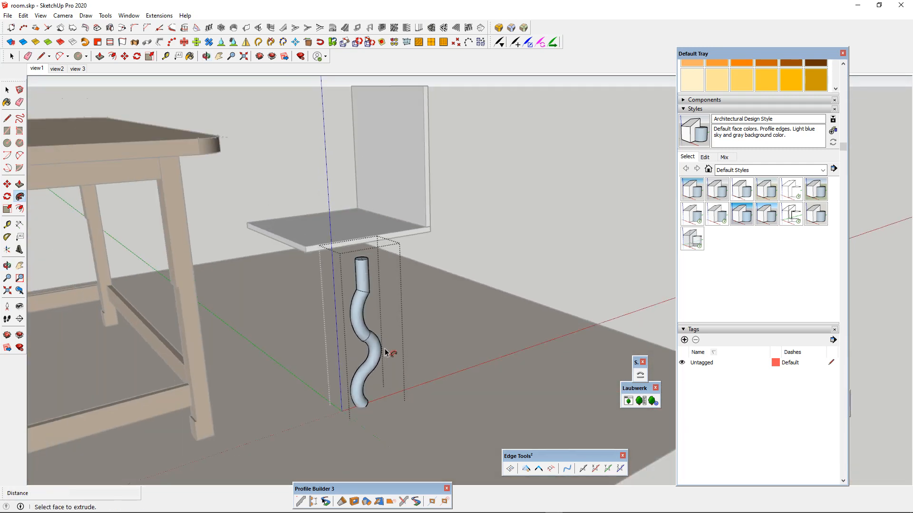
scroll(373, 333, "up", 2)
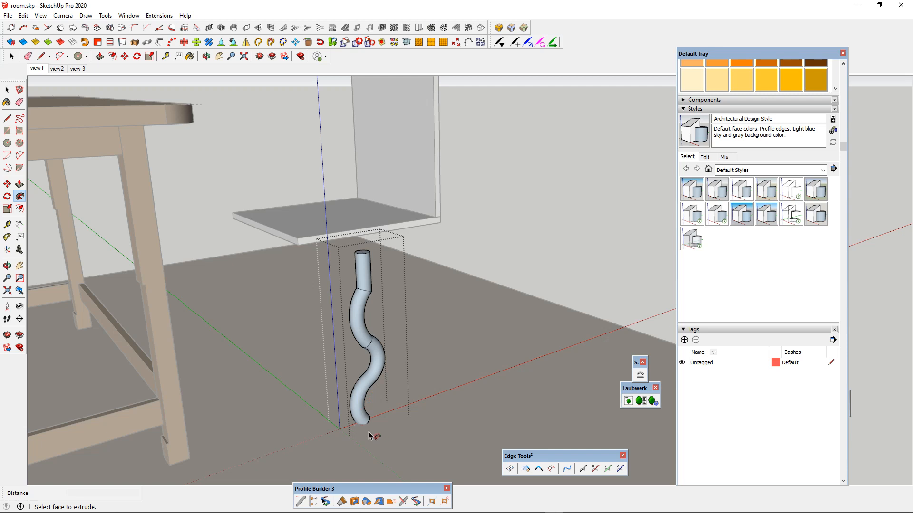
scroll(384, 331, "up", 2)
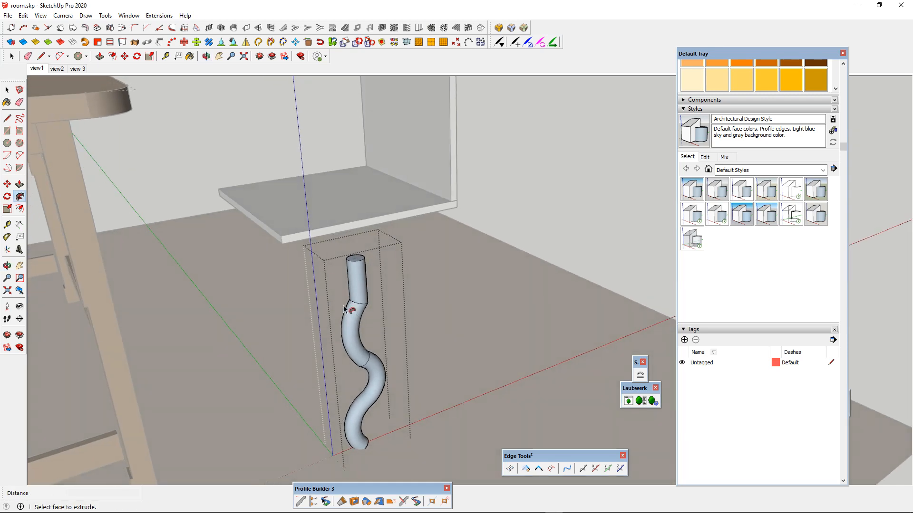
key("ctrl+z")
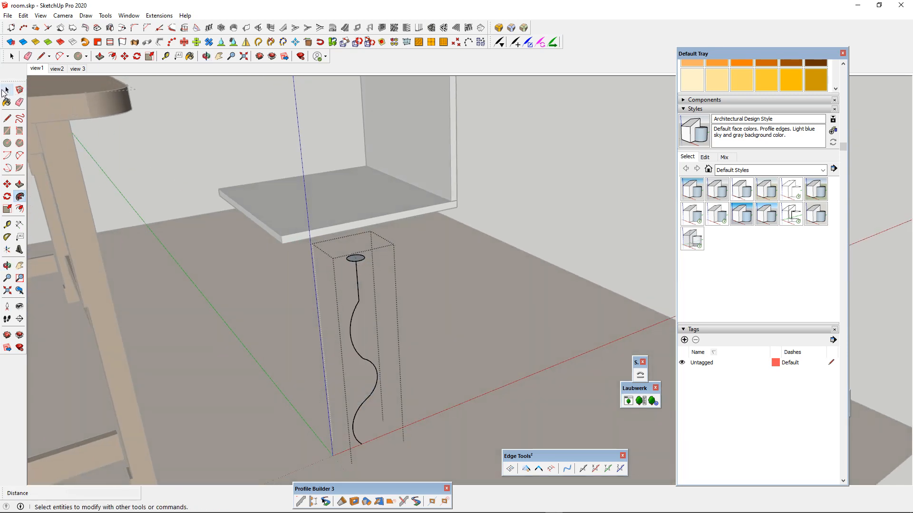
- Select the circular face at the upper end of the profile curve
scroll(398, 271, "up", 5)
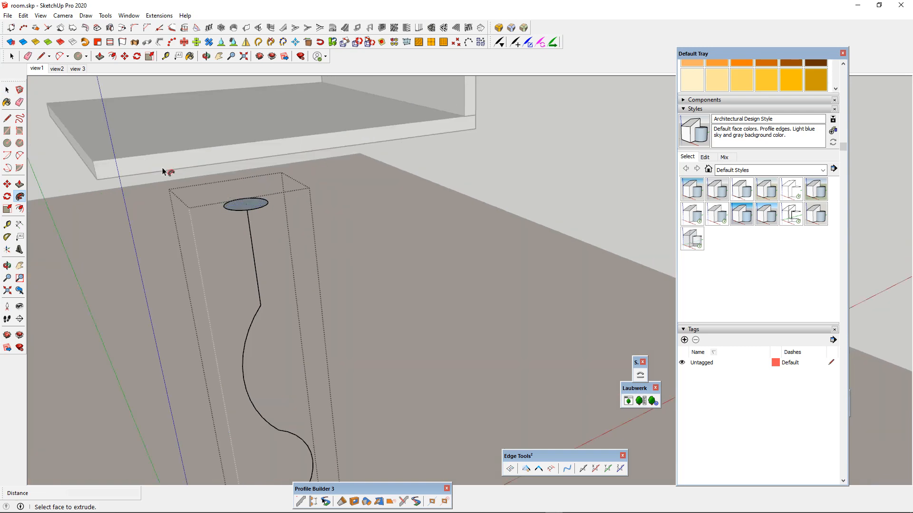
left_click(7, 90)
scroll(388, 323, "down", 4)
scroll(324, 267, "up", 3)
scroll(375, 331, "up", 4)
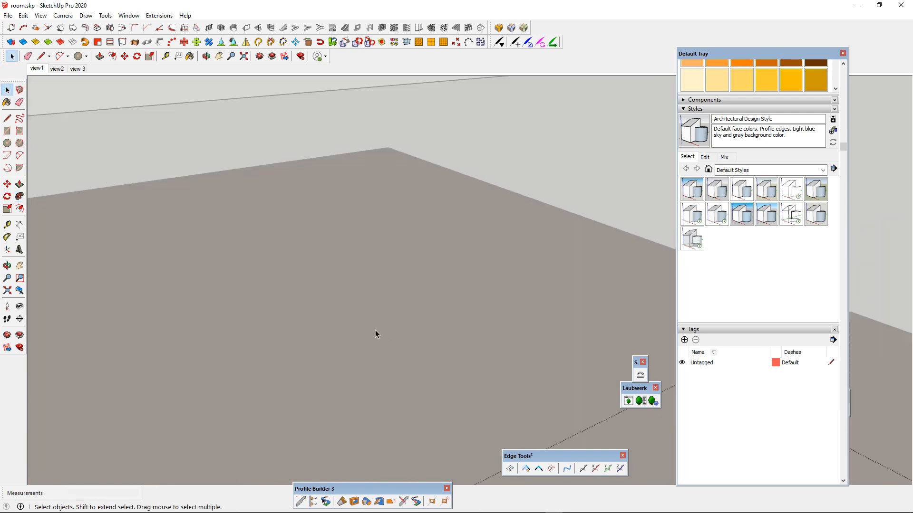
scroll(375, 334, "down", 4)
scroll(341, 314, "up", 6)
left_click(317, 374)
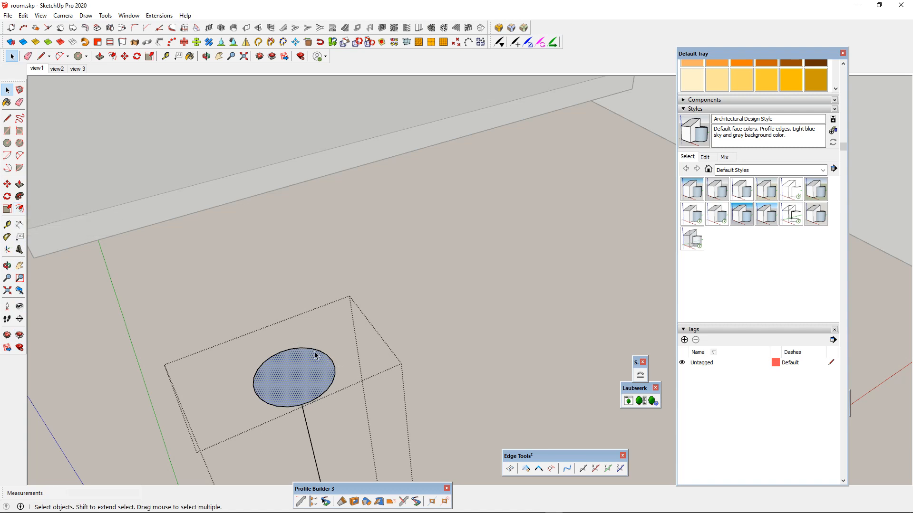
middle_click_drag(276, 380, 311, 346)
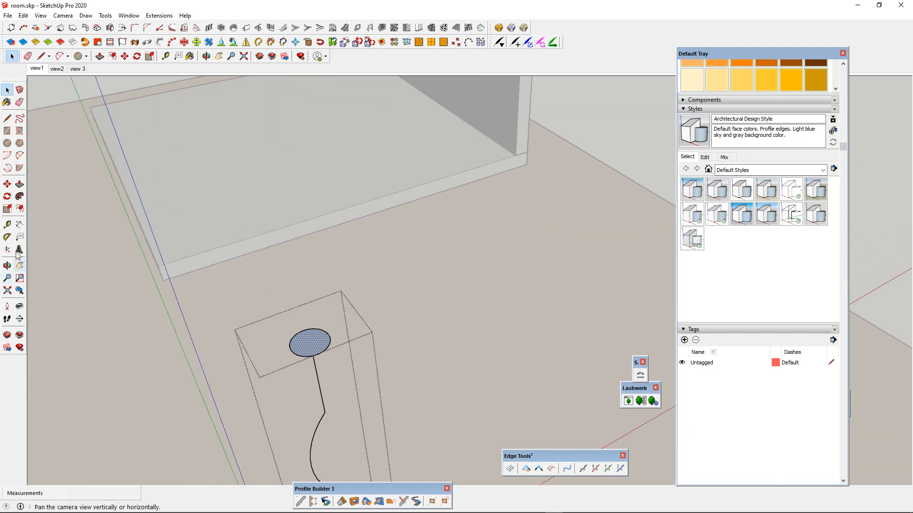
- Try offsetting the circle about 10 mm inward and about 12 mm outward, undoing each offset
left_click(20, 212)
scroll(343, 345, "up", 4)
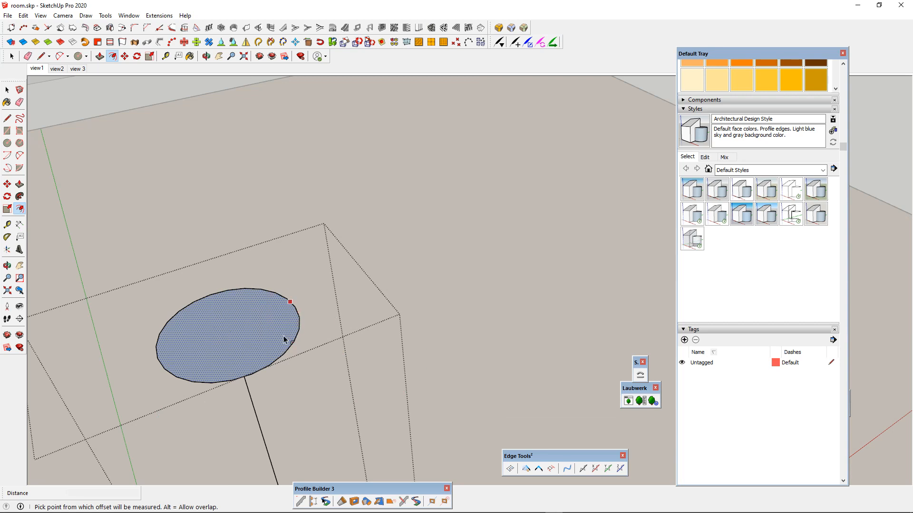
scroll(295, 324, "down", 3)
scroll(296, 312, "up", 3)
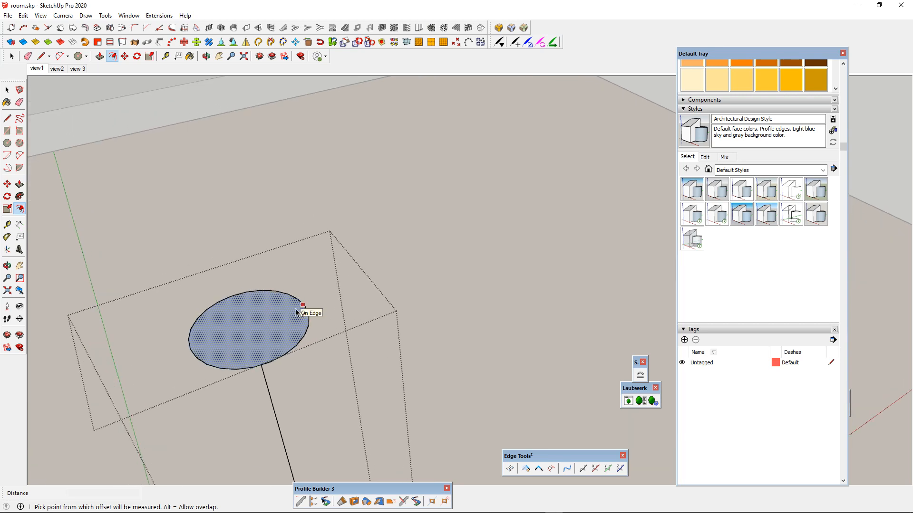
scroll(295, 312, "up", 1)
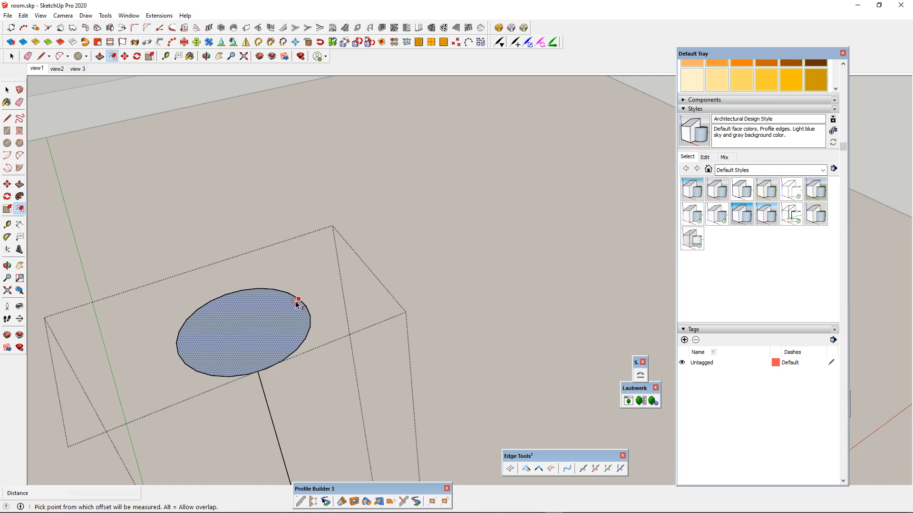
left_click(297, 302)
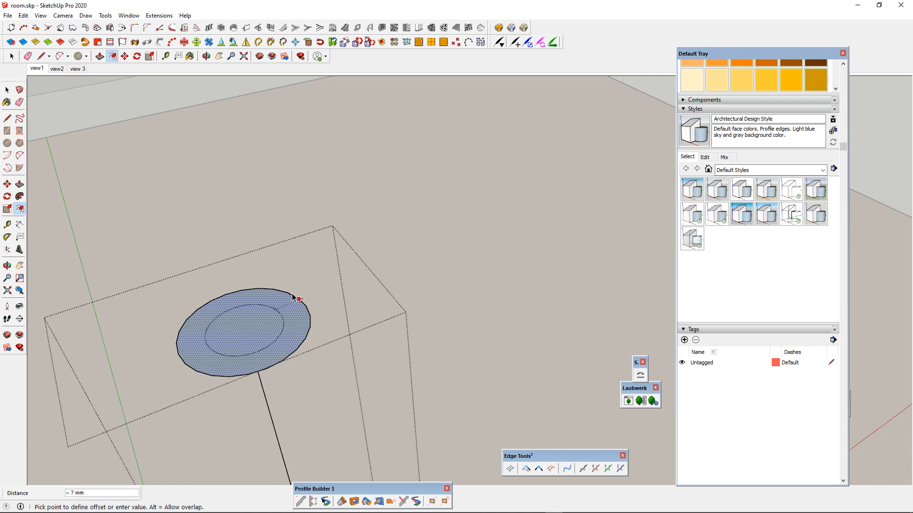
left_click(281, 326)
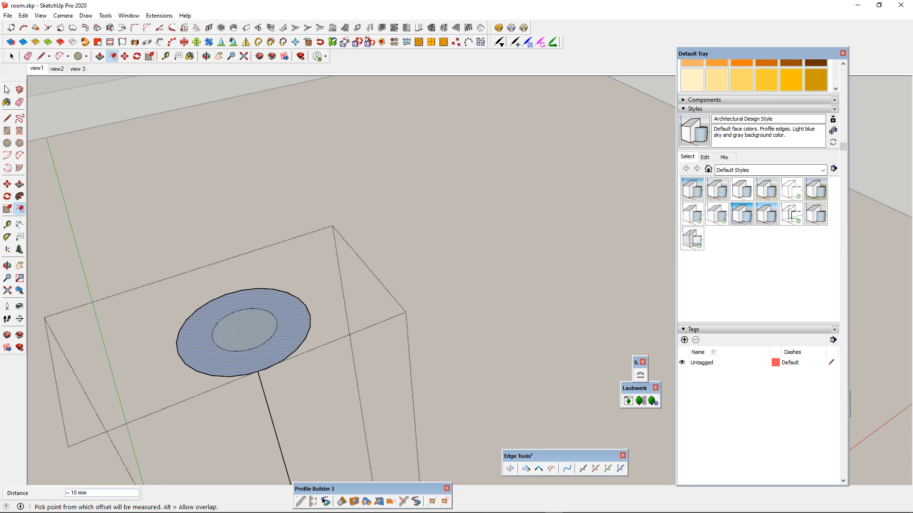
key("ctrl+z")
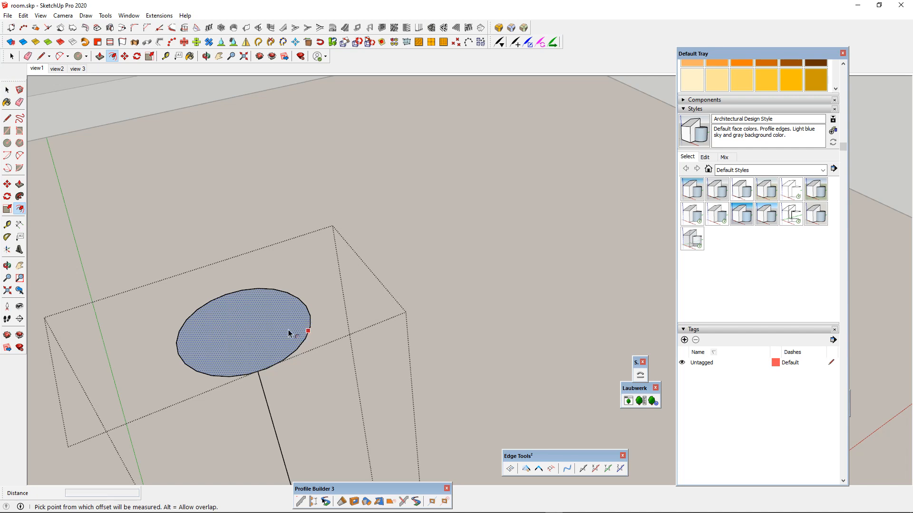
left_click(306, 339)
left_click(348, 341)
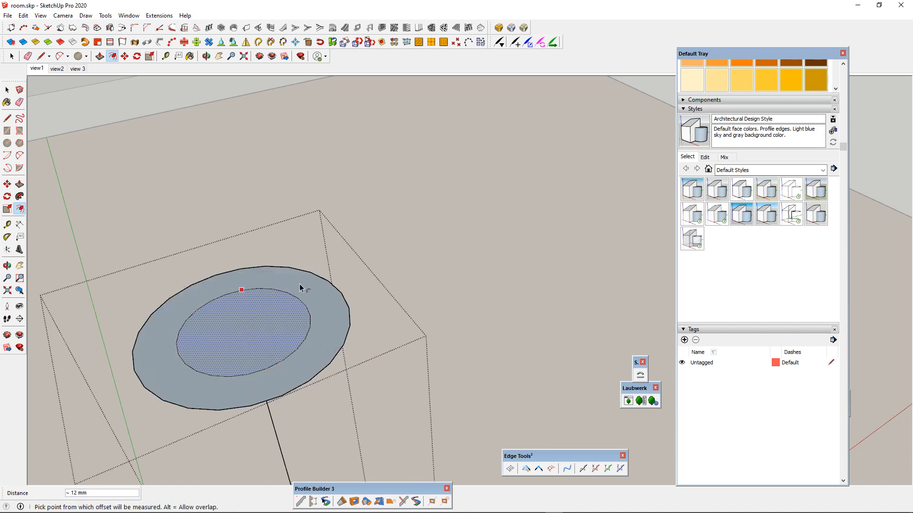
key("ctrl+z")
- Offset the circle about 9 mm inward and erase its original outer outline
left_click(310, 318)
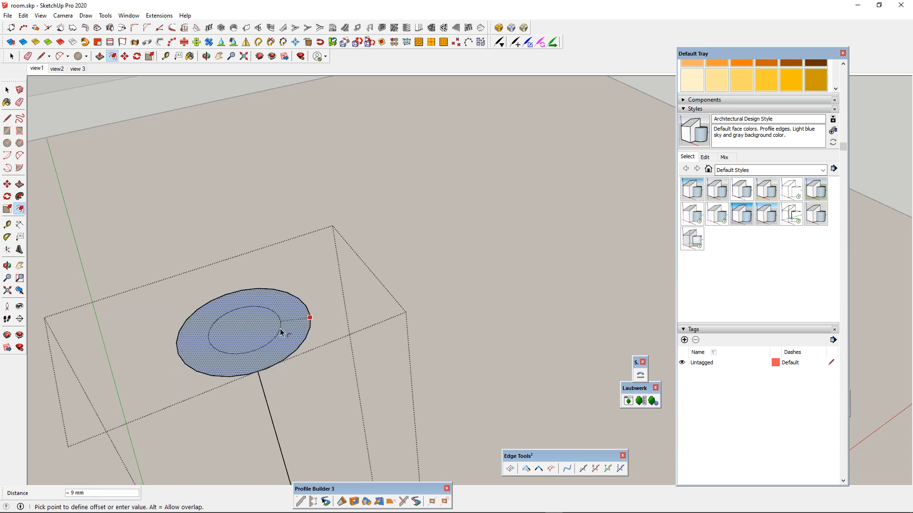
left_click(280, 329)
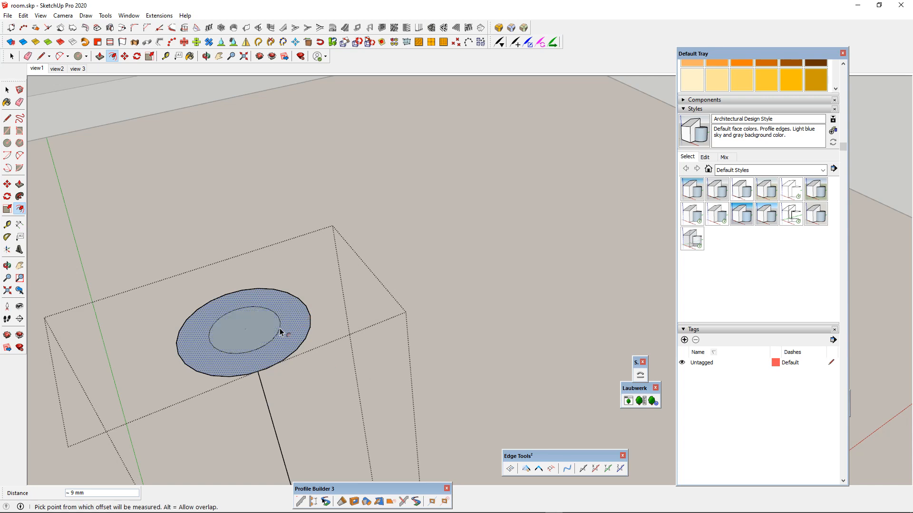
scroll(274, 330, "down", 5)
scroll(279, 337, "up", 4)
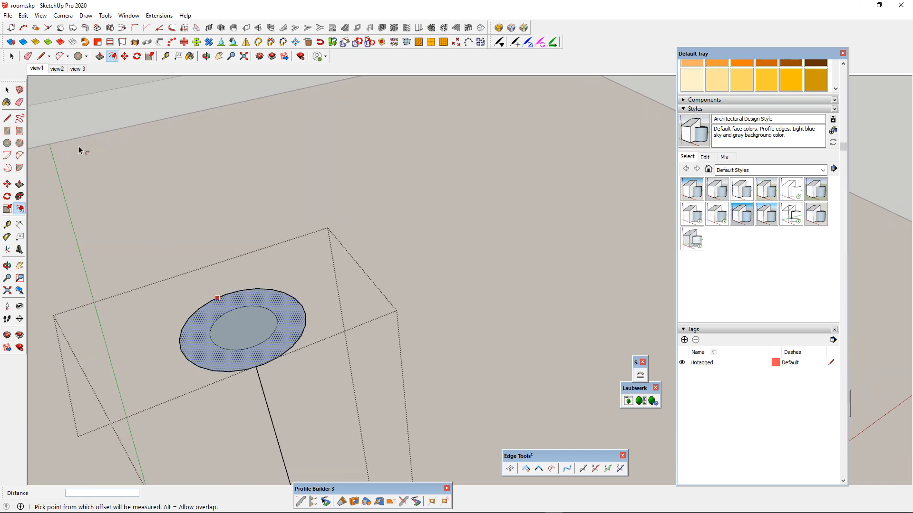
left_click(19, 102)
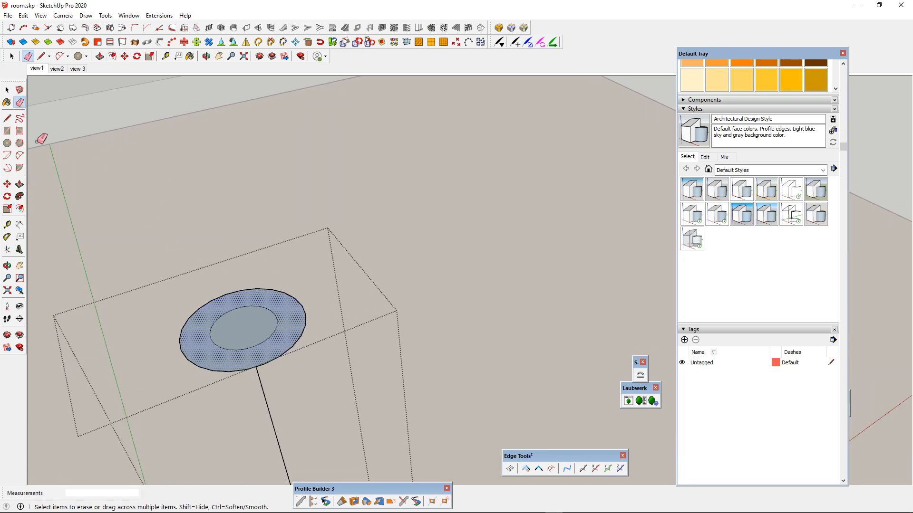
left_click(289, 351)
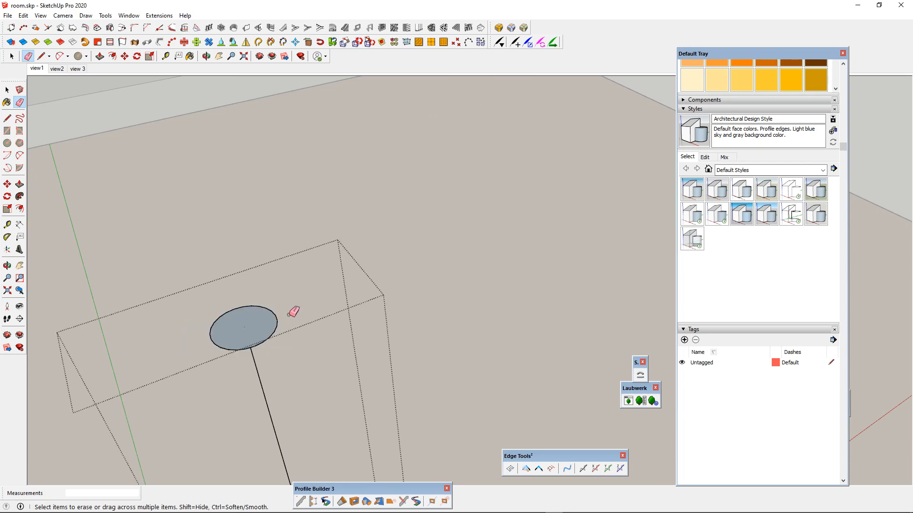
mouse_move(294, 311)
middle_mouse_down()
mouse_move(285, 355)
mouse_move(367, 241)
mouse_move(338, 165)
mouse_move(244, 187)
mouse_move(271, 295)
middle_mouse_up()
- Select the edges of the profile curve and sweep the smaller circle along them with Follow Me
left_click(8, 90)
mouse_move(285, 238)
middle_mouse_down()
mouse_move(330, 261)
mouse_move(323, 295)
mouse_move(336, 256)
middle_mouse_up()
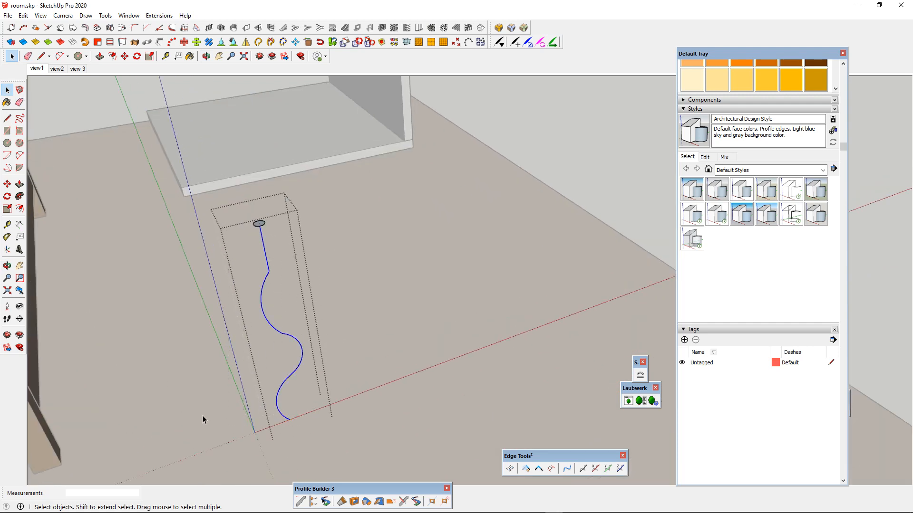
scroll(173, 220, "up", 3)
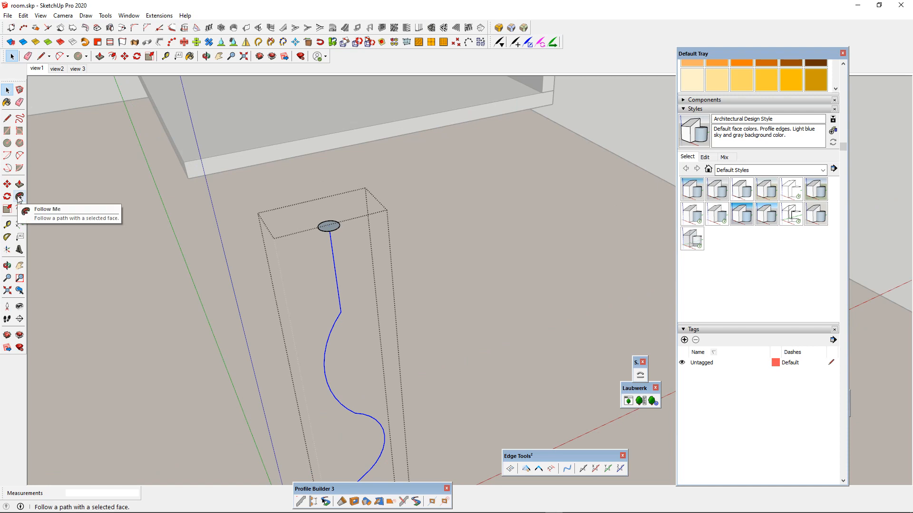
left_click(19, 198)
scroll(336, 208, "up", 5)
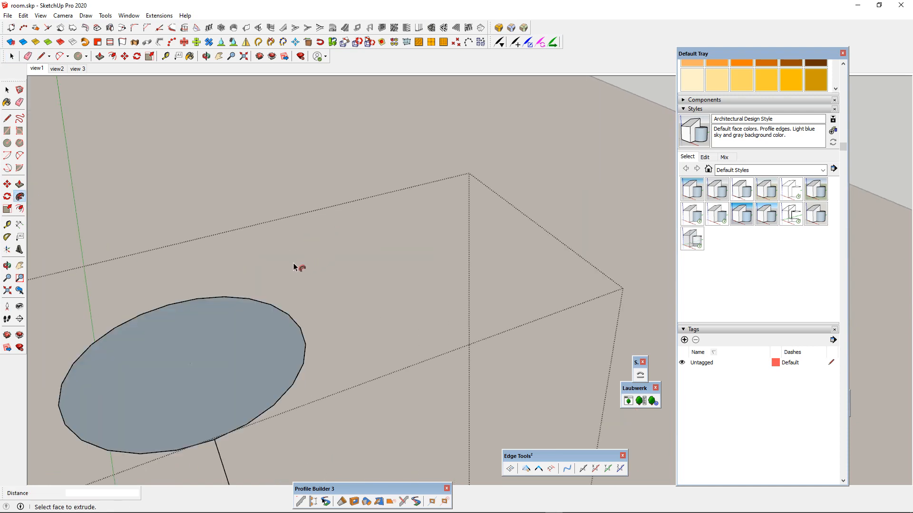
scroll(275, 258, "down", 5)
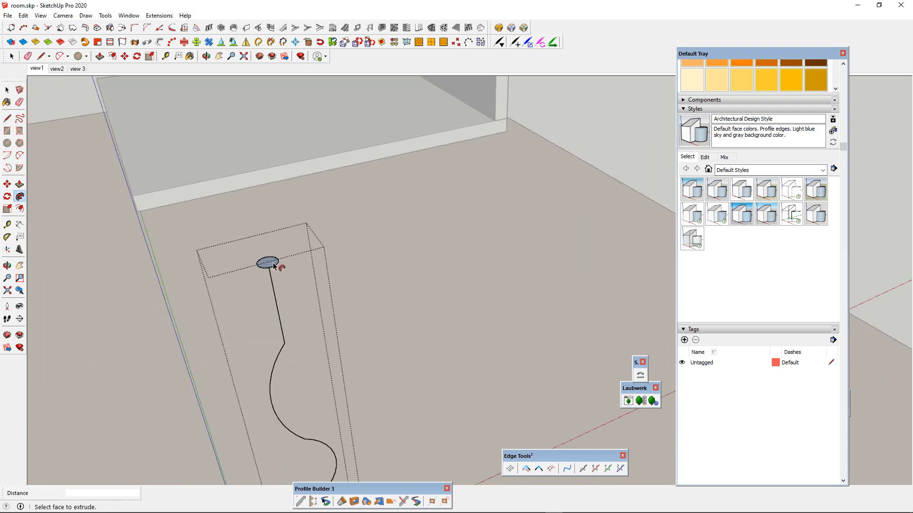
left_click(273, 265)
scroll(275, 263, "down", 5)
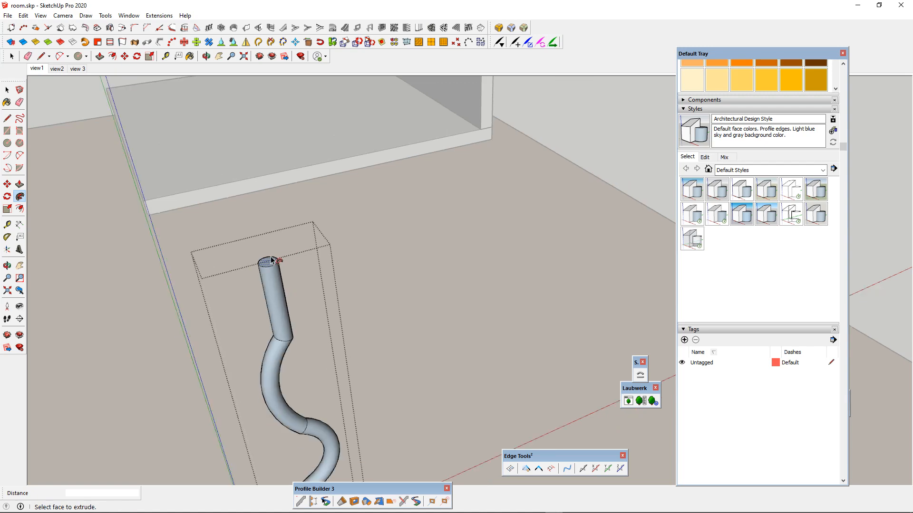
middle_click_drag(280, 315, 290, 228)
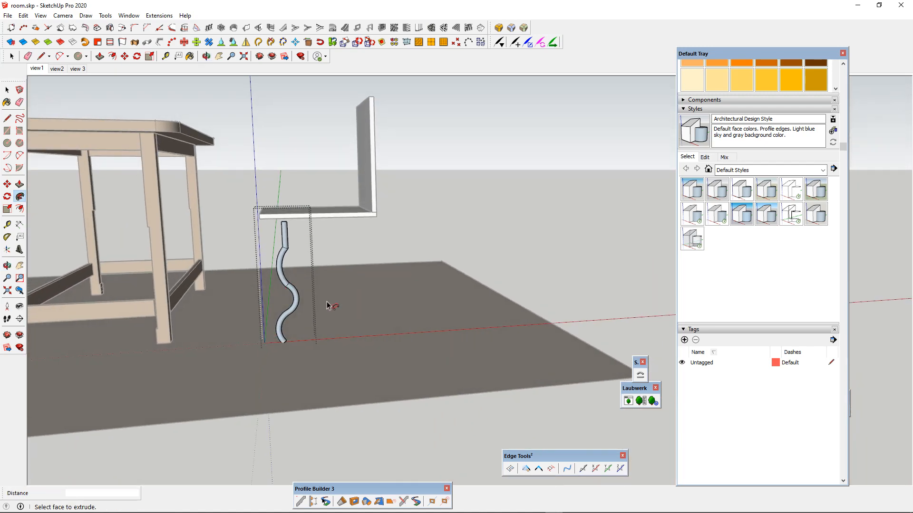
- Leave the group's editing mode and select the swept leg group below the seat
left_click(7, 90)
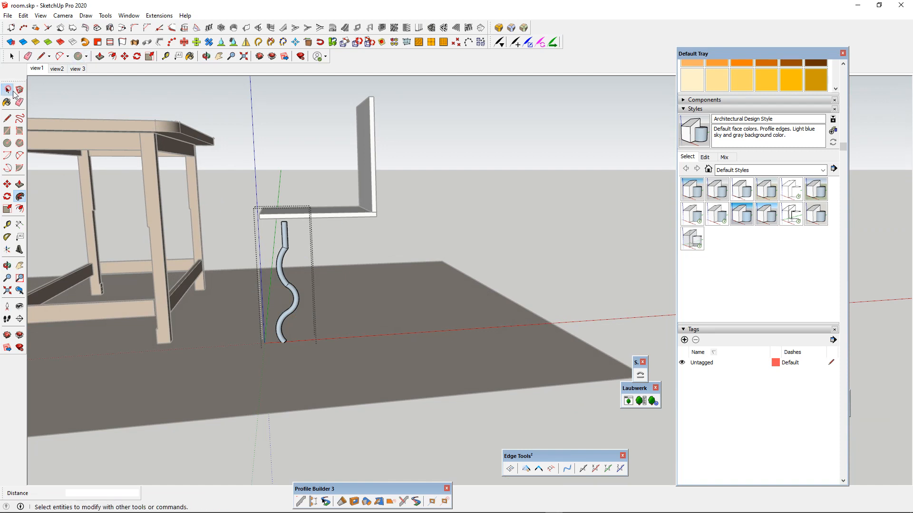
left_click(405, 232)
scroll(365, 254, "down", 3)
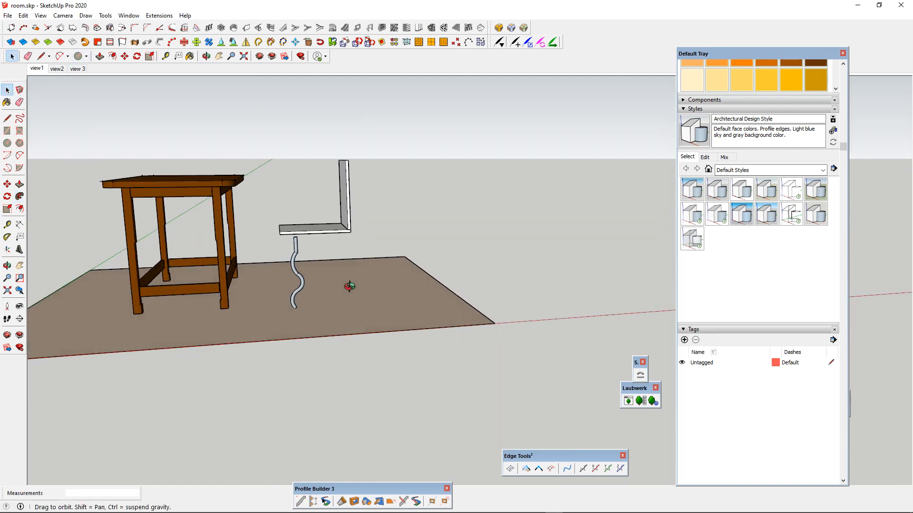
middle_click_drag(359, 279, 429, 361)
scroll(330, 325, "up", 5)
left_click(331, 319)
scroll(332, 318, "down", 3)
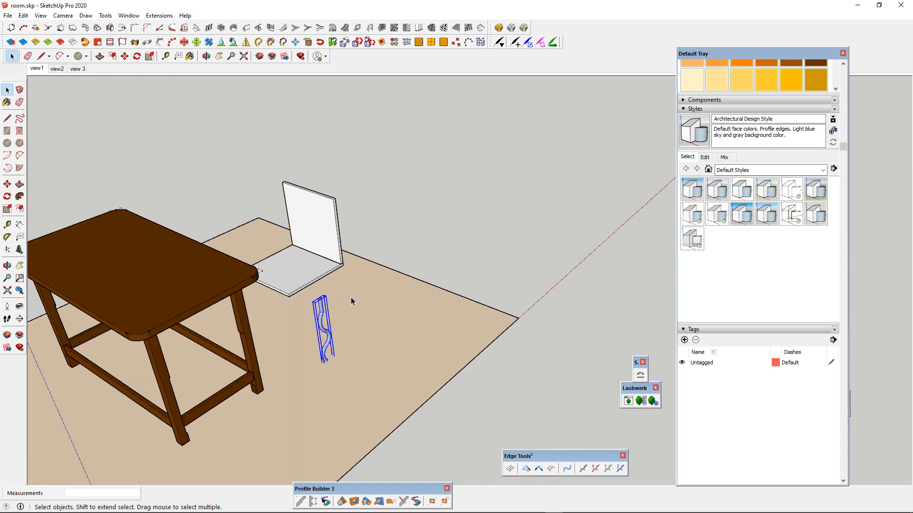
- Paint the leg group with the dark grey Color M07 from the Colors collection
scroll(787, 134, "up", 4)
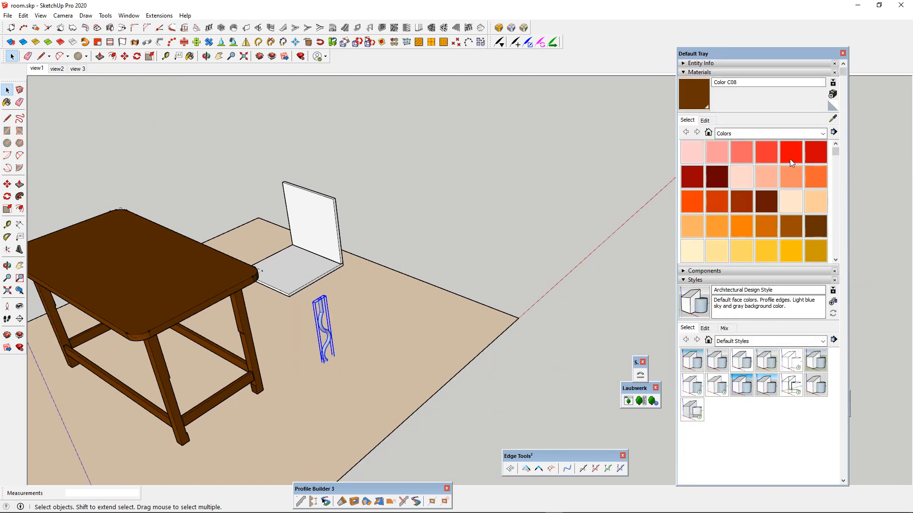
scroll(781, 206, "down", 10)
scroll(781, 207, "up", 10)
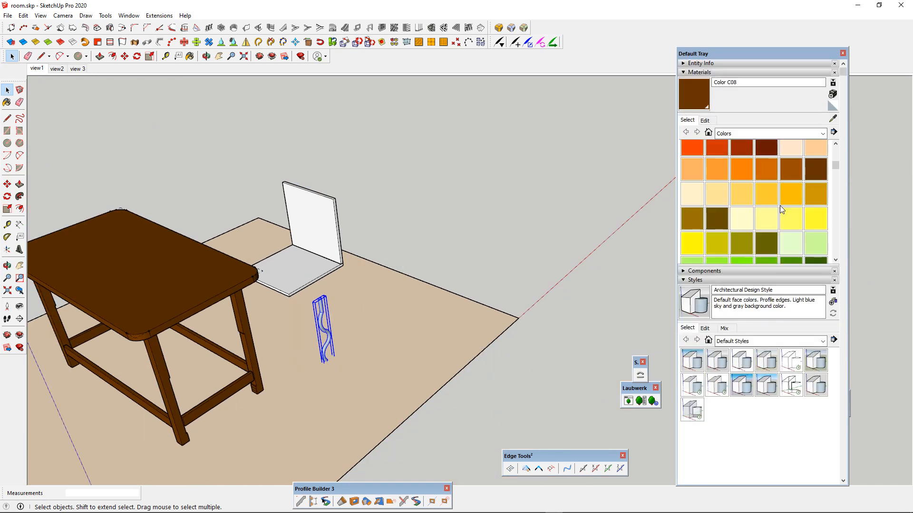
scroll(779, 206, "down", 10)
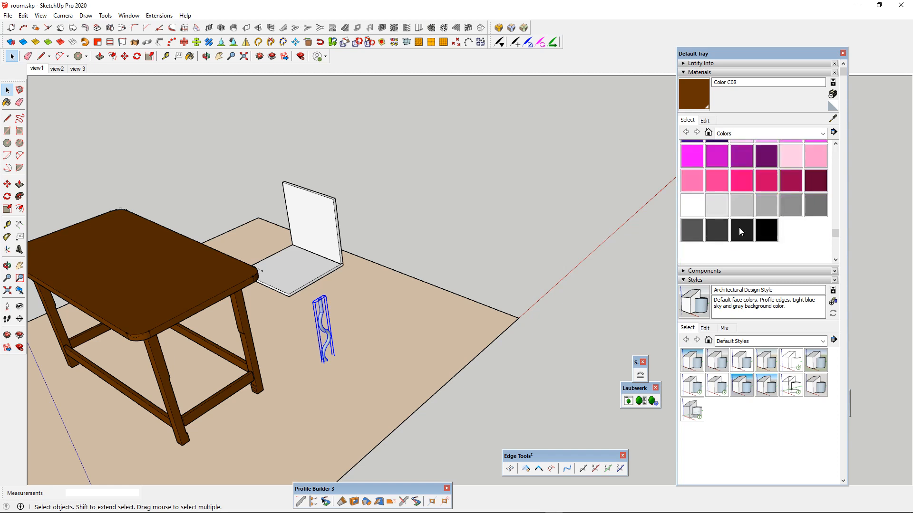
left_click(735, 229)
scroll(298, 314, "up", 4)
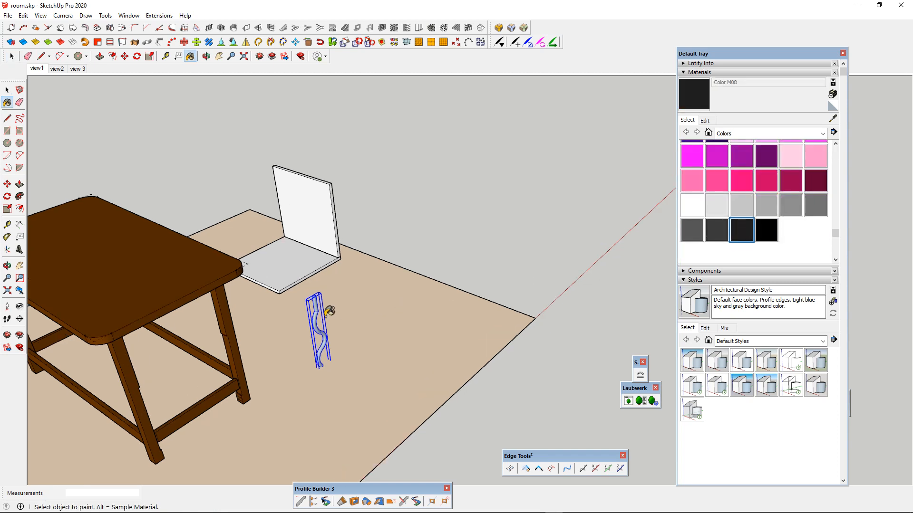
left_click(716, 232)
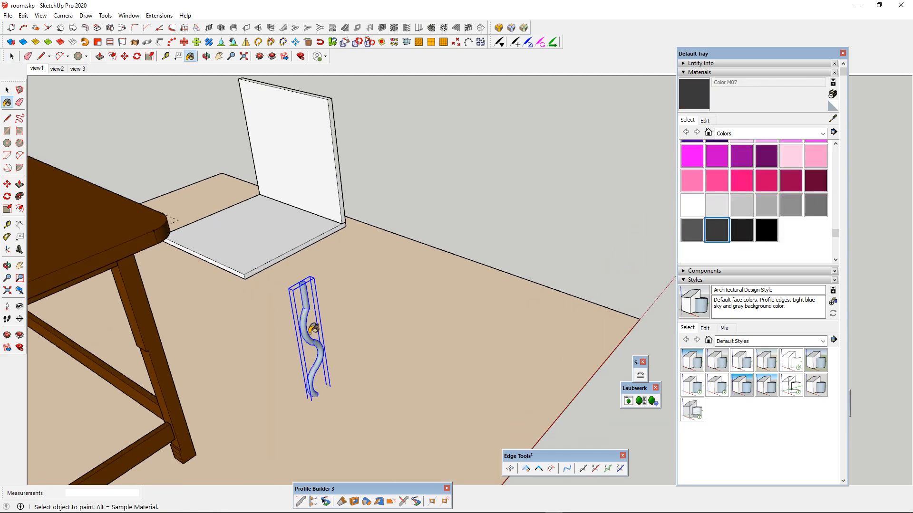
left_click(308, 335)
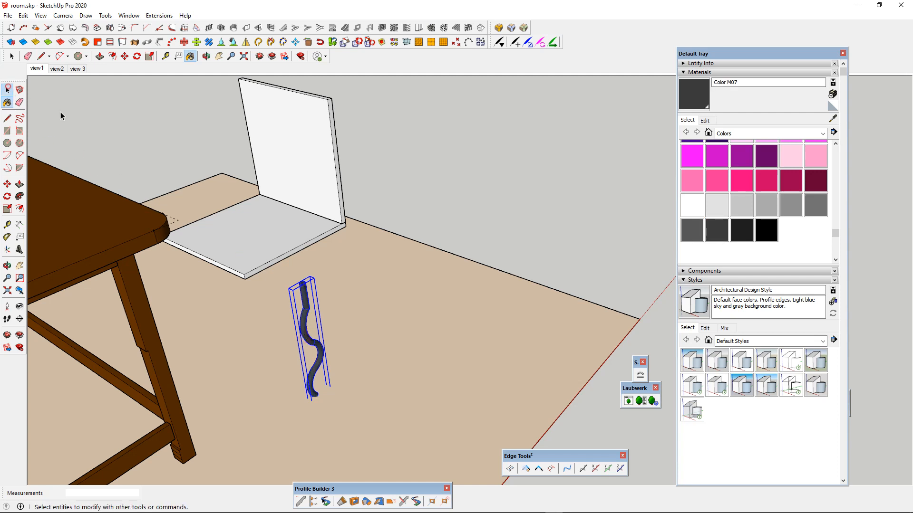
- Turn the painted leg group into a component with the default definition settings
key("space")
scroll(312, 325, "up", 2)
right_click(299, 328)
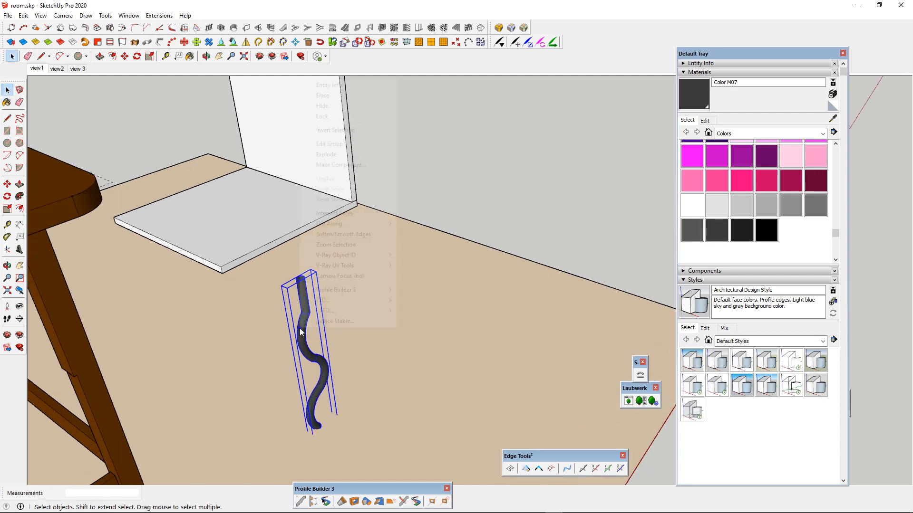
left_click(357, 165)
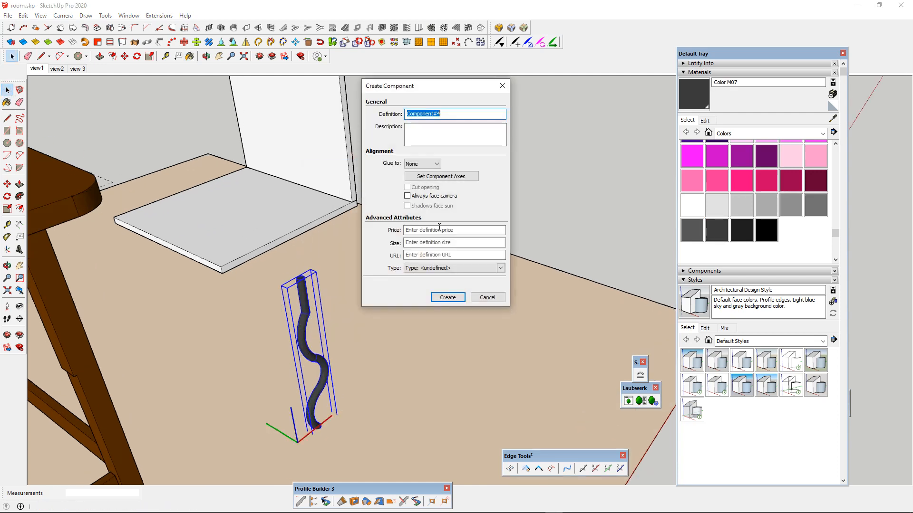
left_click(447, 298)
- Move the leg component by its top end to the underside of the seat's front corner nearest to it
middle_click_drag(319, 343, 370, 310)
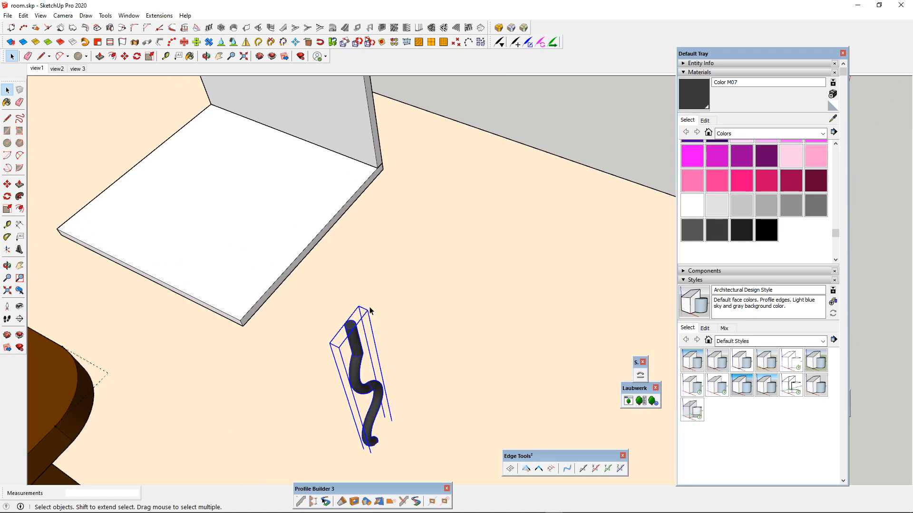
key("m")
left_click(351, 325)
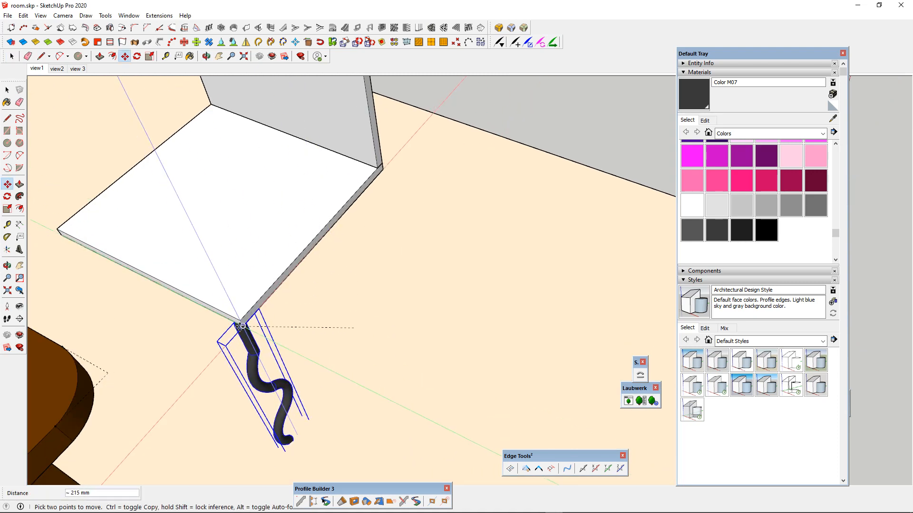
left_click(241, 326)
middle_click_drag(250, 311, 105, 254)
scroll(213, 223, "up", 3)
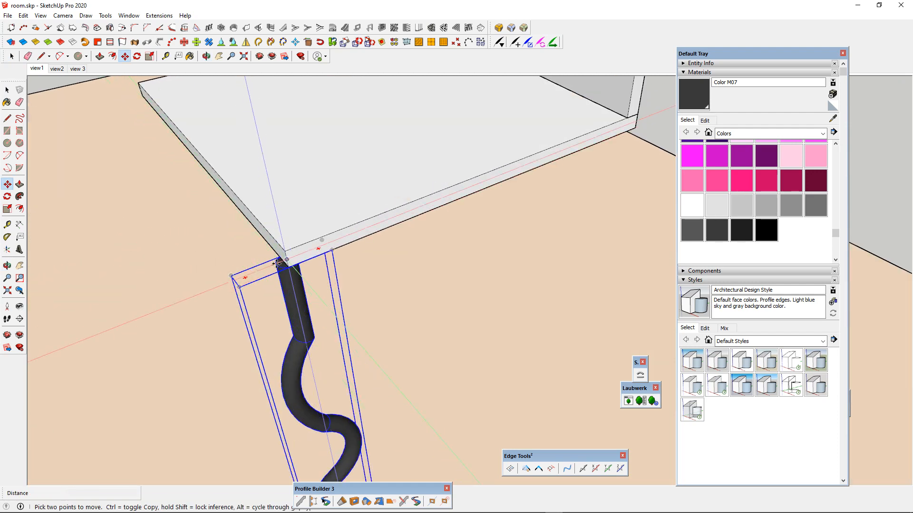
- Copy the front leg along the seat's side edge to the rear corner below the backrest
scroll(367, 231, "down", 3)
middle_click_drag(267, 273, 218, 264)
scroll(252, 247, "up", 2)
scroll(435, 301, "down", 2)
scroll(304, 271, "up", 5)
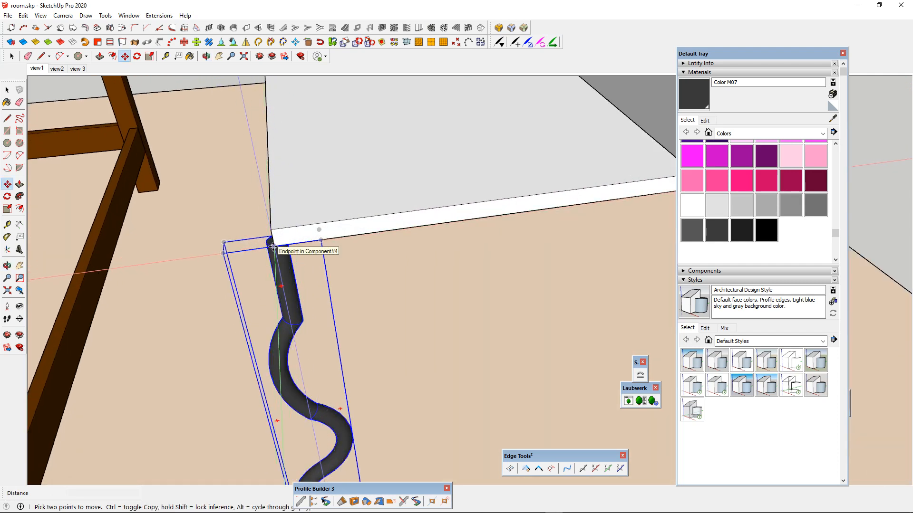
left_click(271, 246)
scroll(356, 239, "down", 4)
scroll(471, 234, "up", 4)
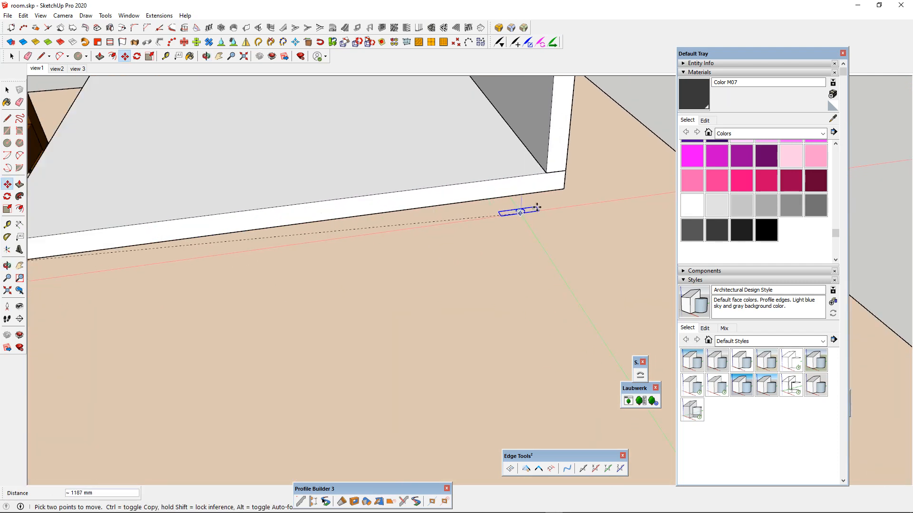
key("ctrl")
left_click(562, 189)
scroll(563, 190, "down", 5)
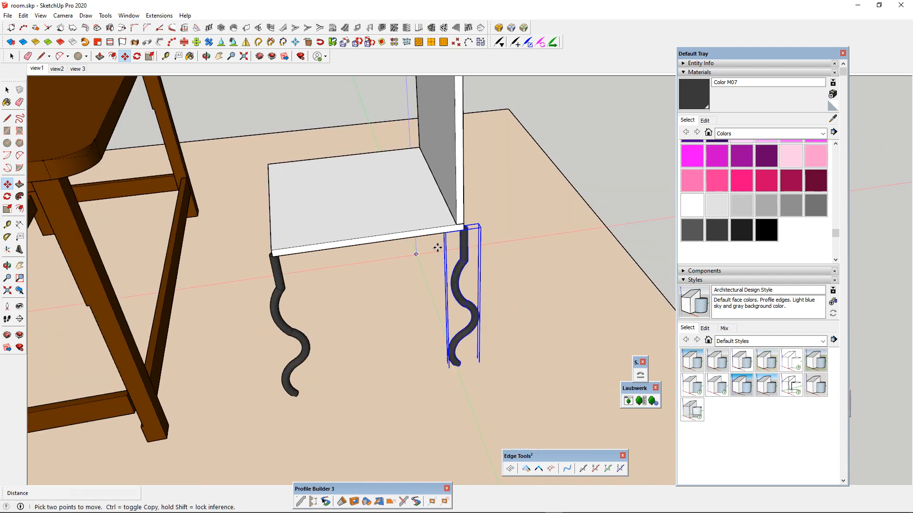
- Rotate the copied rear leg 180 degrees horizontally about the seat's rear corner
middle_click_drag(433, 249, 445, 232)
scroll(458, 238, "up", 4)
key("space")
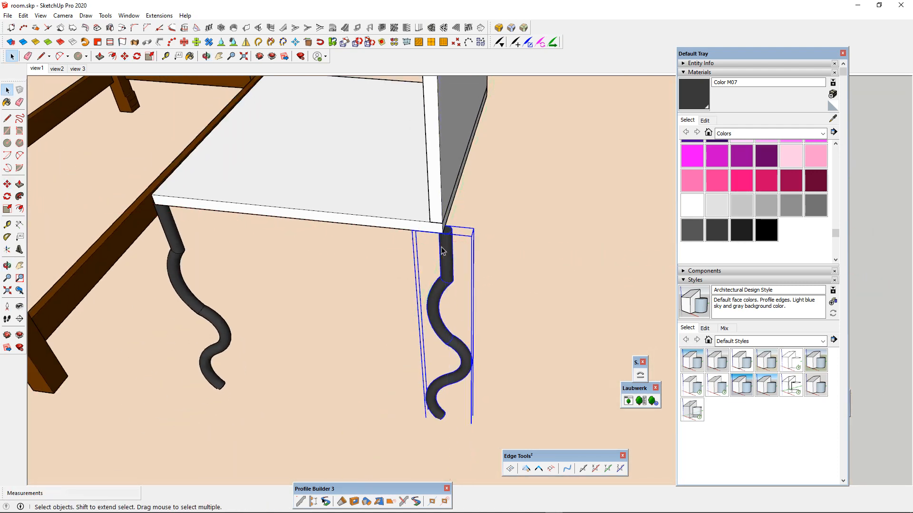
scroll(355, 262, "down", 3)
scroll(408, 238, "up", 4)
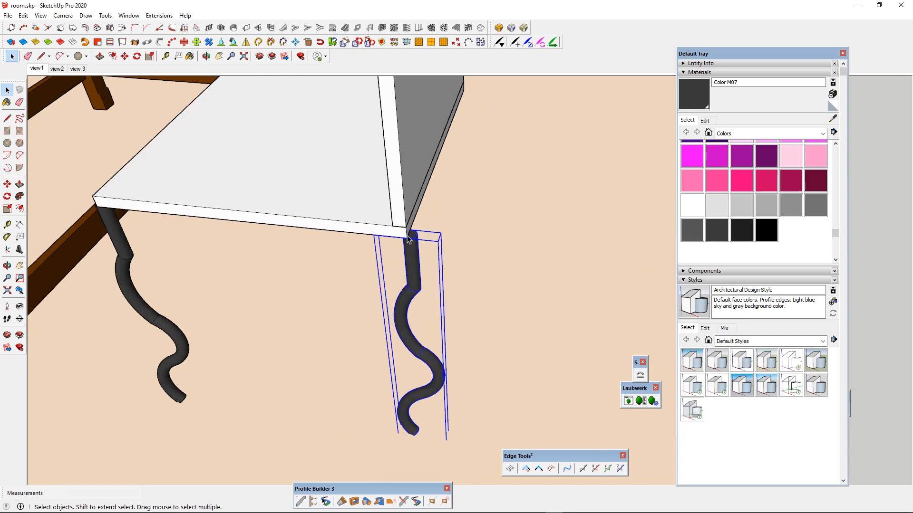
key("q")
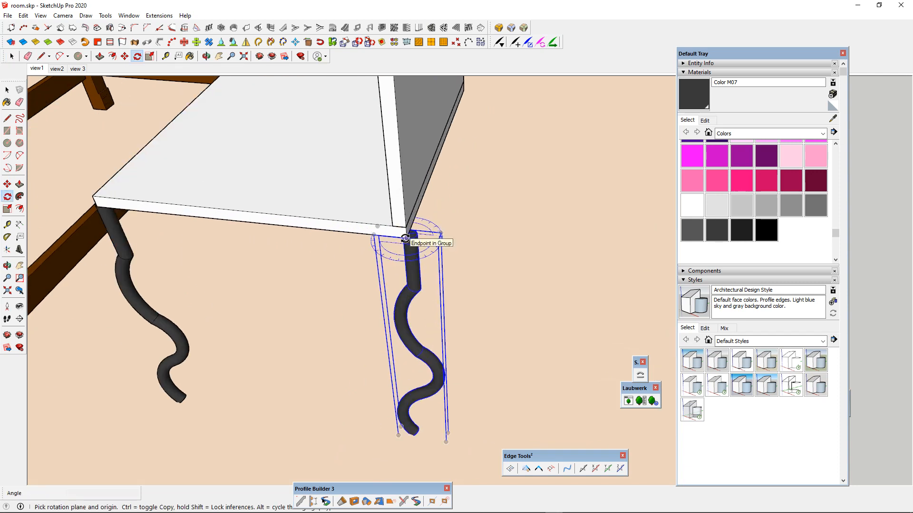
left_click(405, 238)
left_click(468, 245)
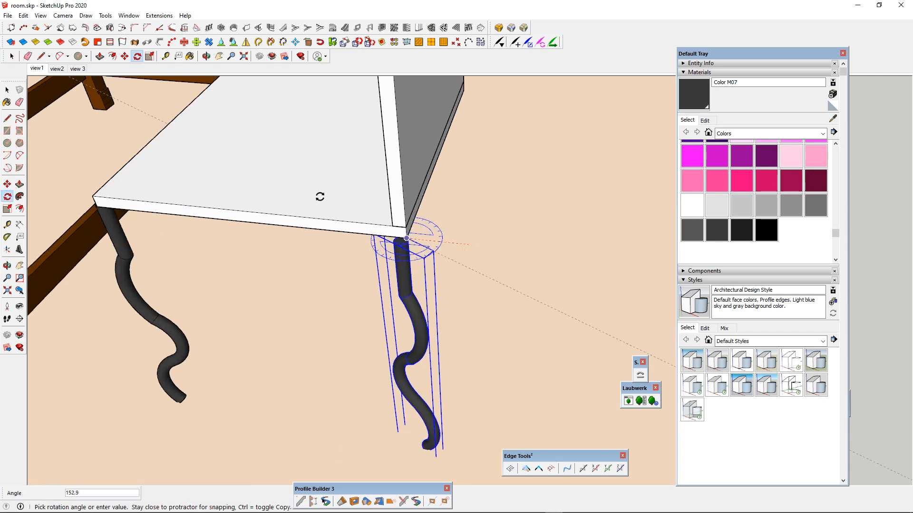
type("180")
key("Return")
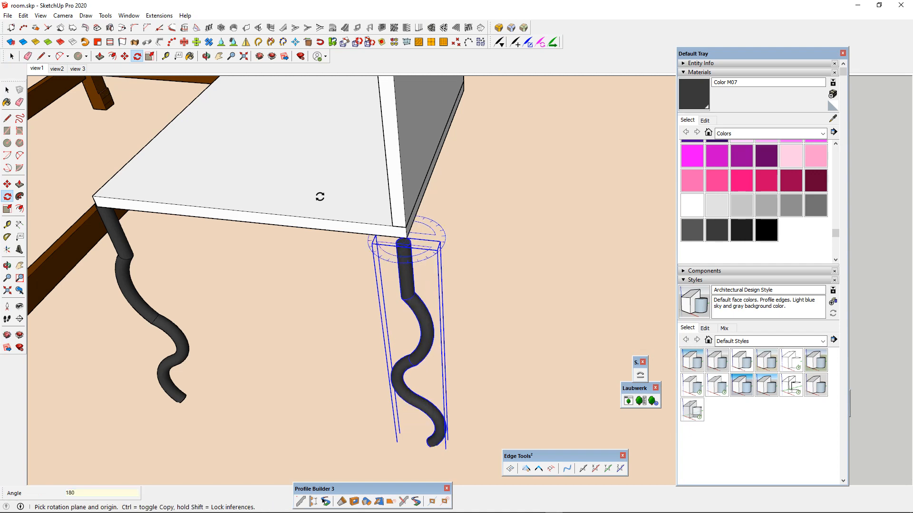
- Move the rotated rear leg so that its top end meets the underside of the seat's rear corner
middle_click_drag(350, 239, 228, 260)
scroll(398, 219, "up", 1)
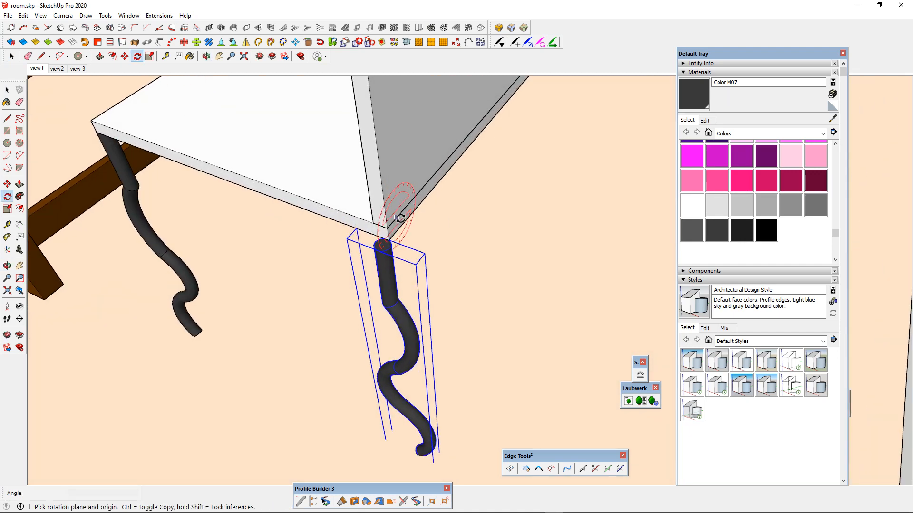
key("m")
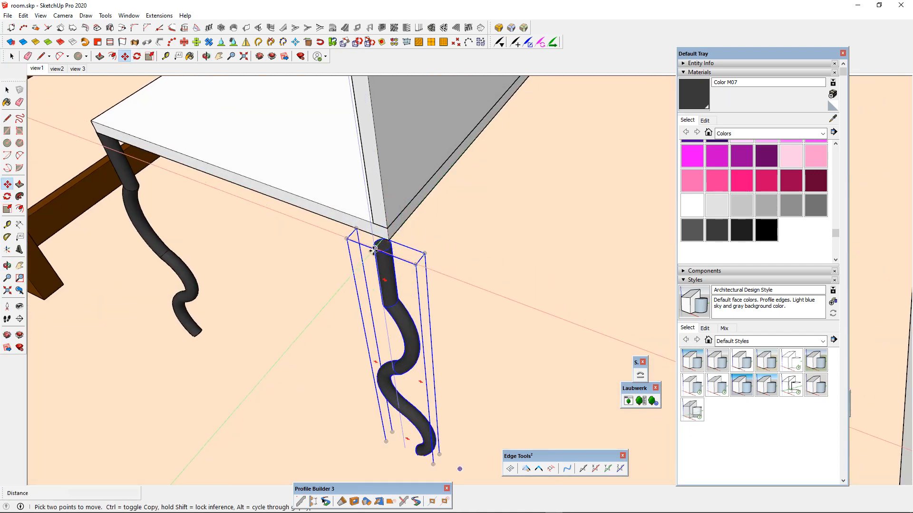
left_click(376, 249)
left_click(389, 239)
- Select both the front and rear legs and copy them about 479 mm along the seat's front edge to the opposite side
middle_click_drag(389, 239, 513, 208)
scroll(513, 208, "down", 5)
middle_click_drag(385, 233, 442, 193)
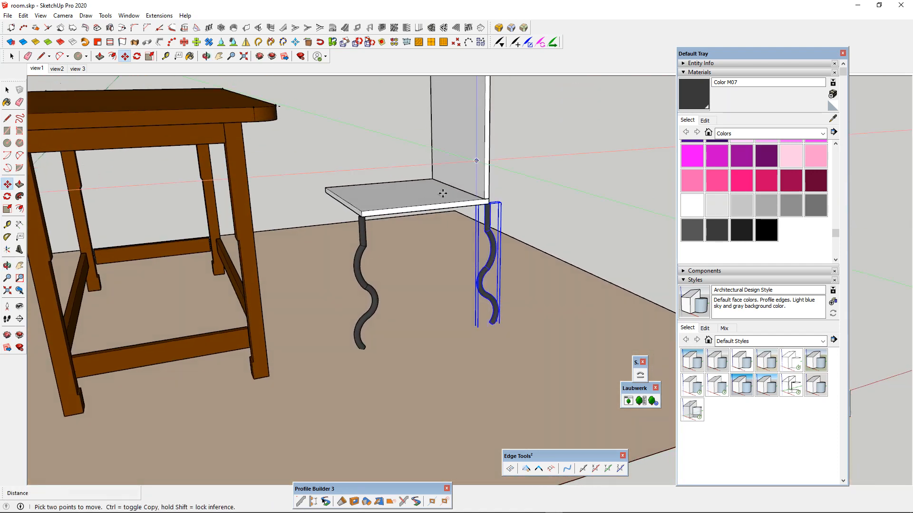
key("space")
left_click(363, 234)
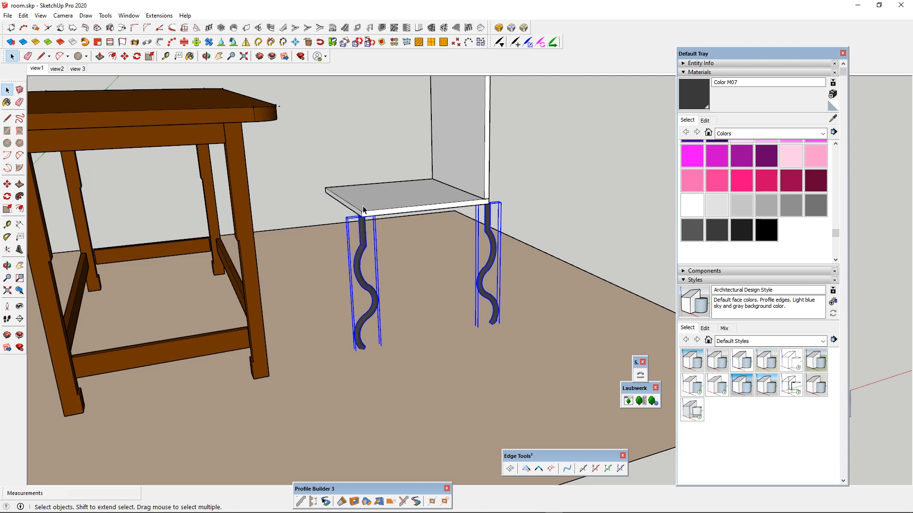
middle_click_drag(362, 222, 632, 290)
scroll(402, 324, "up", 7)
scroll(586, 255, "down", 3)
middle_click_drag(423, 290, 603, 233)
scroll(602, 227, "up", 3)
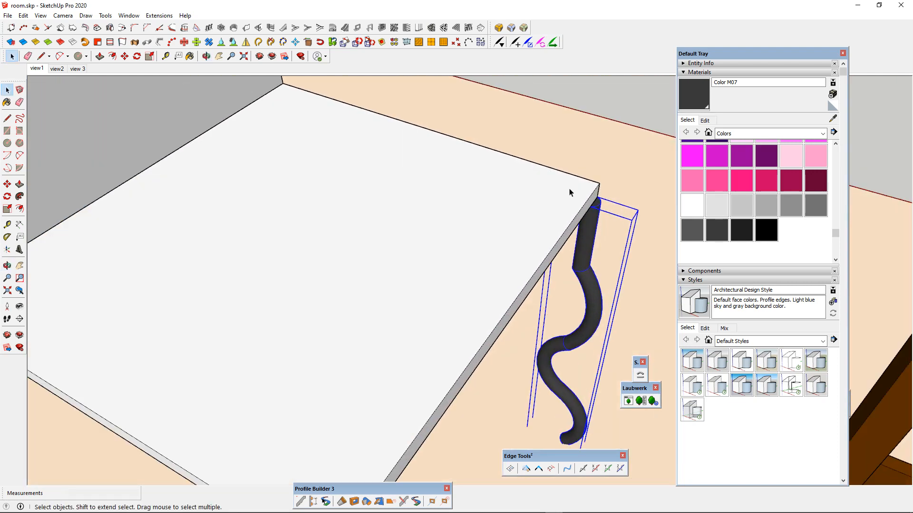
scroll(570, 195, "down", 2)
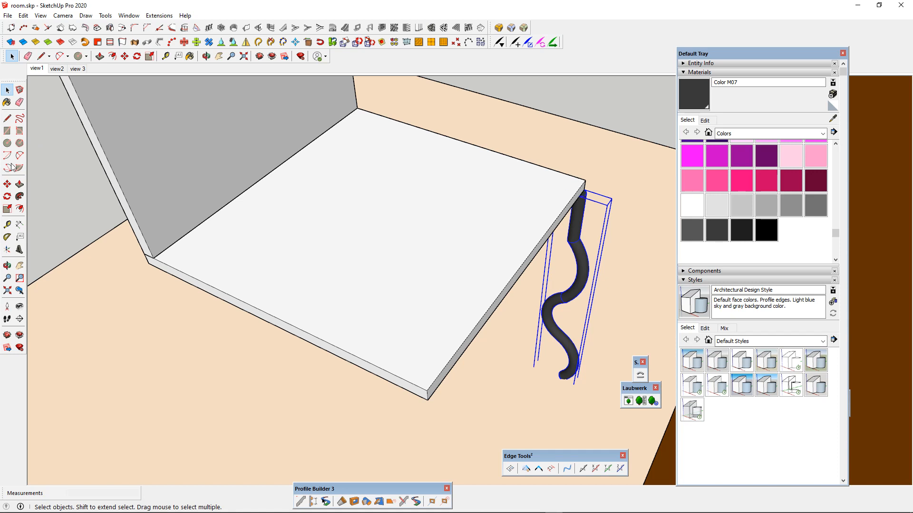
left_click(7, 185)
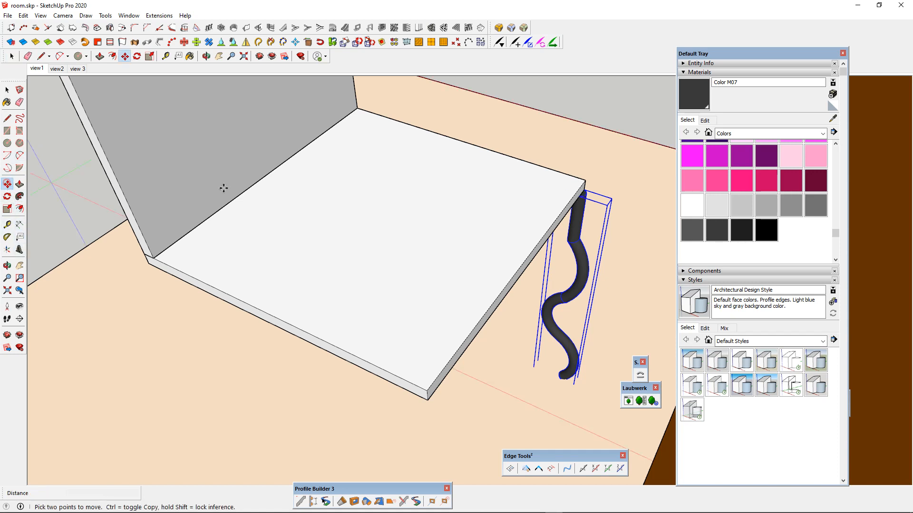
scroll(551, 181, "up", 2)
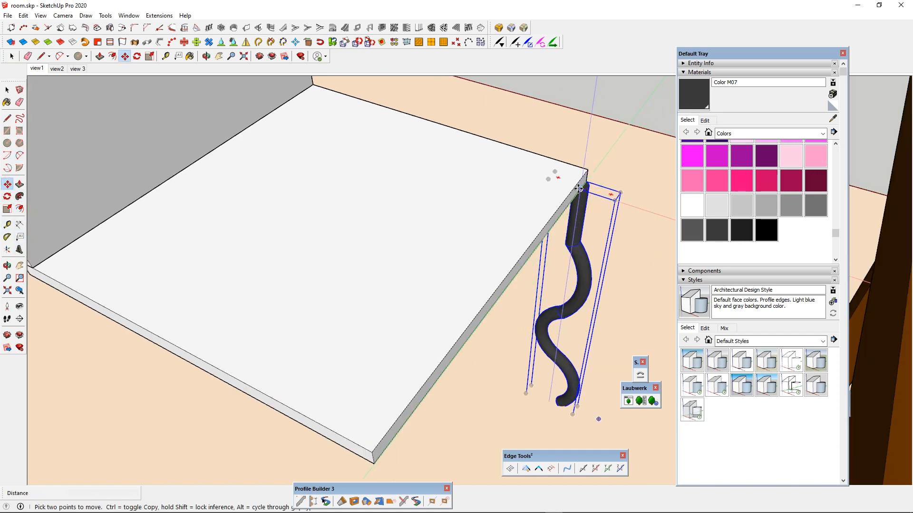
left_click(578, 189)
scroll(502, 291, "down", 3)
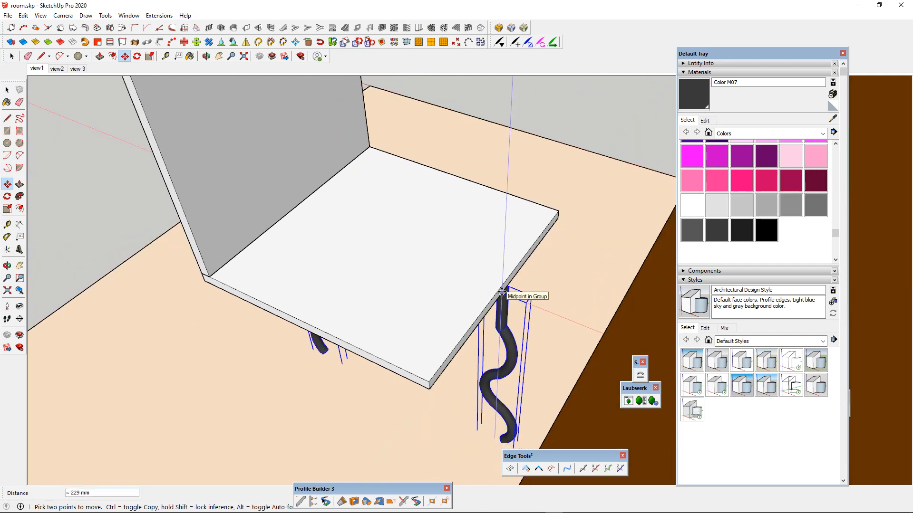
left_click(524, 254)
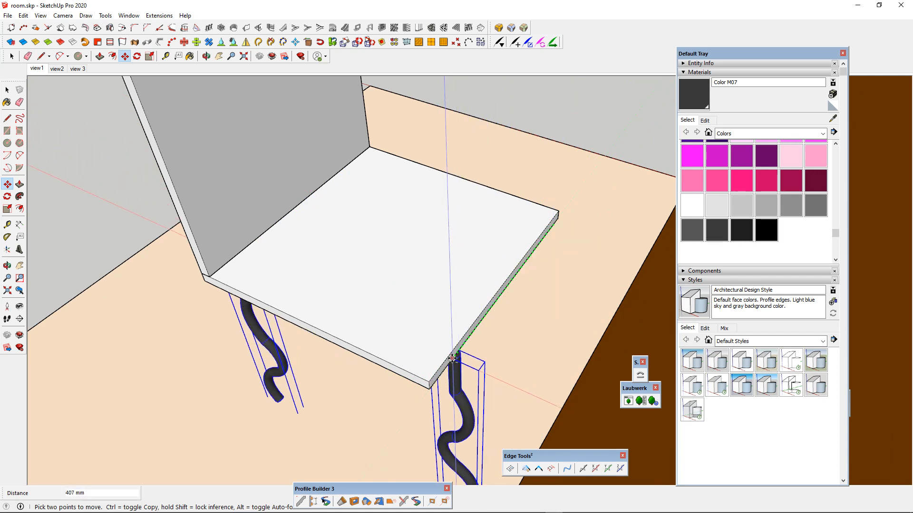
key("ctrl")
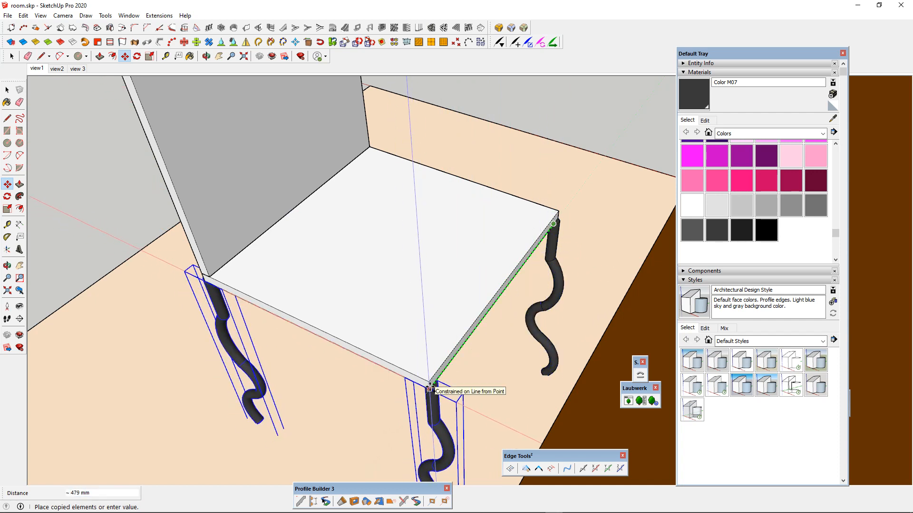
left_click(429, 389)
- Select all four curved legs under the seat and combine them into one group
middle_click_drag(418, 383, 604, 221)
scroll(398, 291, "down", 5)
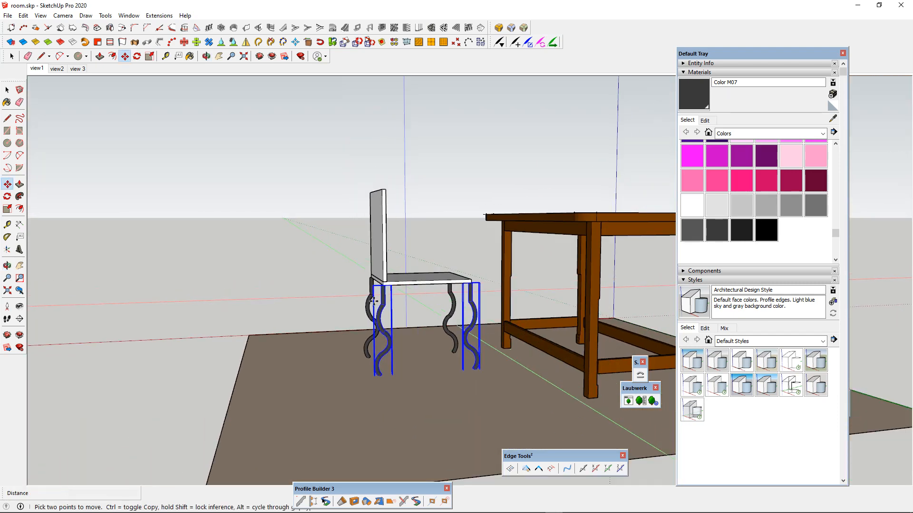
middle_click_drag(397, 295, 727, 349)
middle_click_drag(430, 332, 372, 307)
scroll(373, 307, "up", 3)
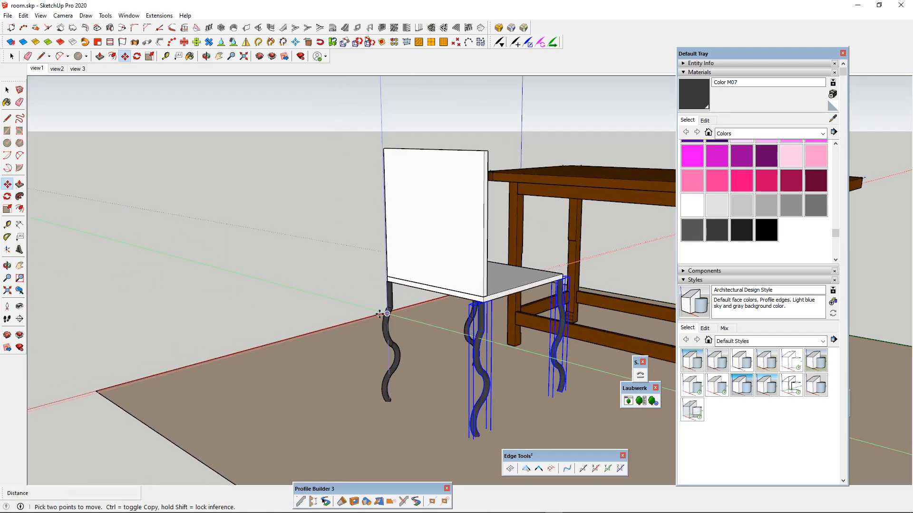
key("space")
left_click(387, 329, "shift")
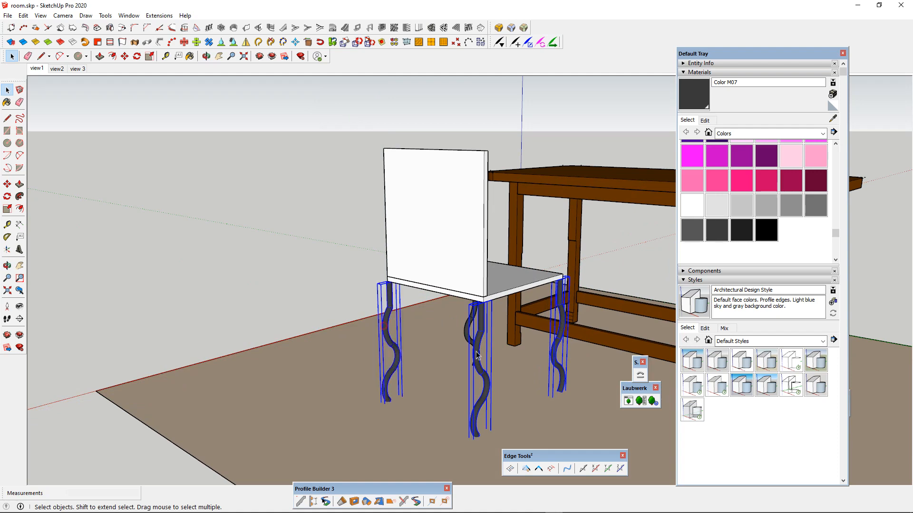
middle_click_drag(387, 328, 491, 318)
left_click(492, 317, "shift")
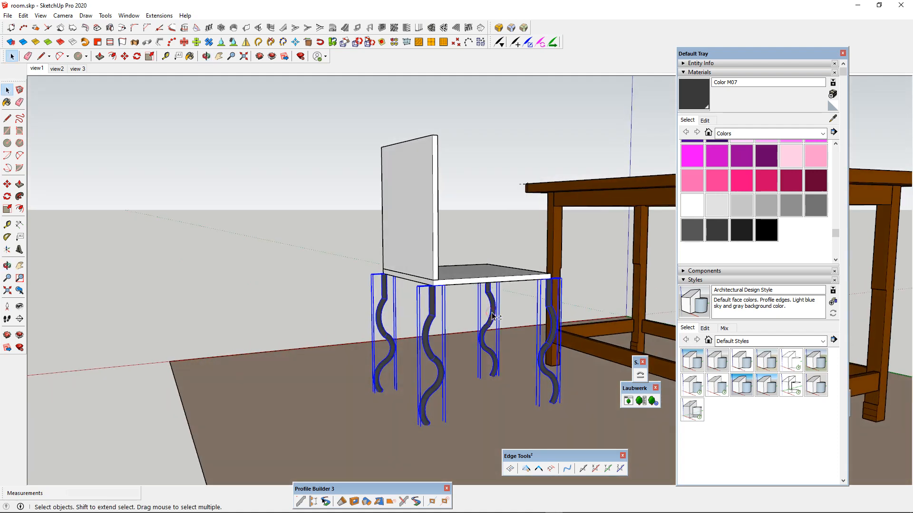
right_click(492, 314)
left_click(537, 164)
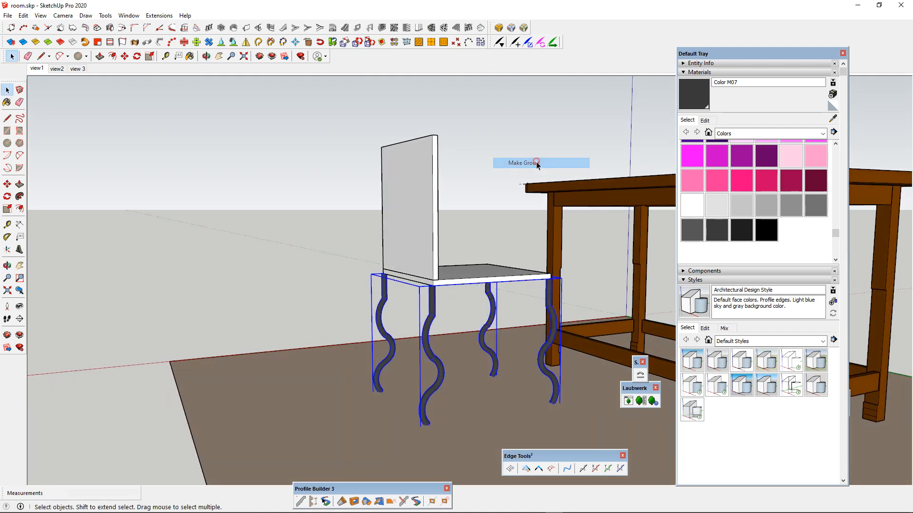
- Examine the grouped legs under the seat and the whole chair beside the table from several sides
scroll(472, 247, "down", 3)
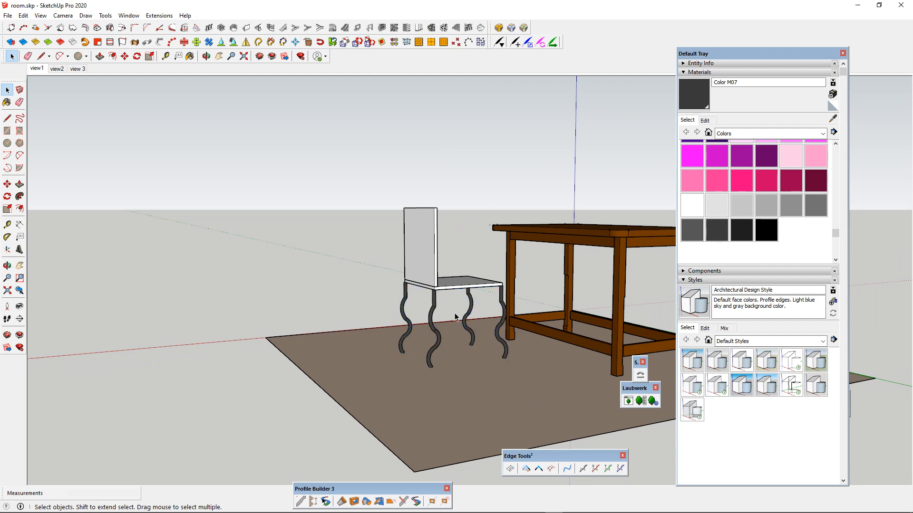
scroll(477, 314, "up", 3)
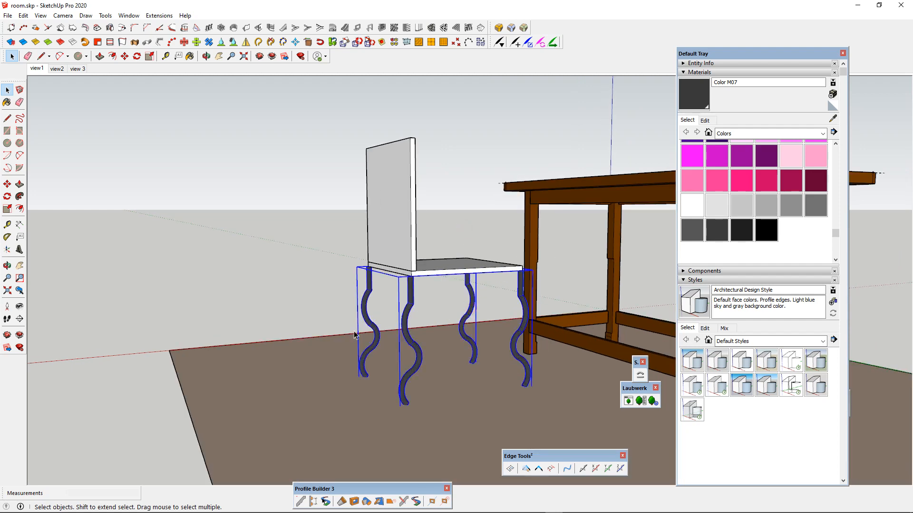
middle_click_drag(354, 335, 449, 356)
scroll(398, 322, "up", 4)
middle_click_drag(373, 281, 465, 269)
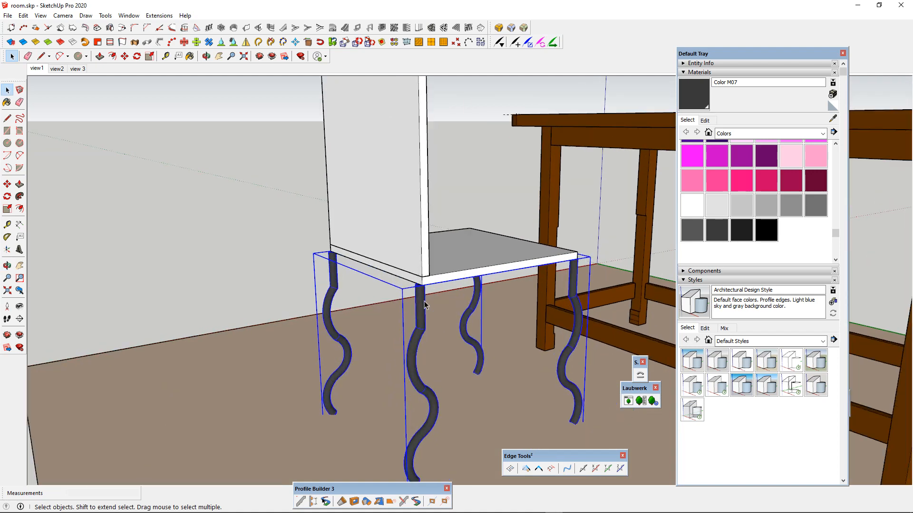
middle_click_drag(424, 305, 620, 349)
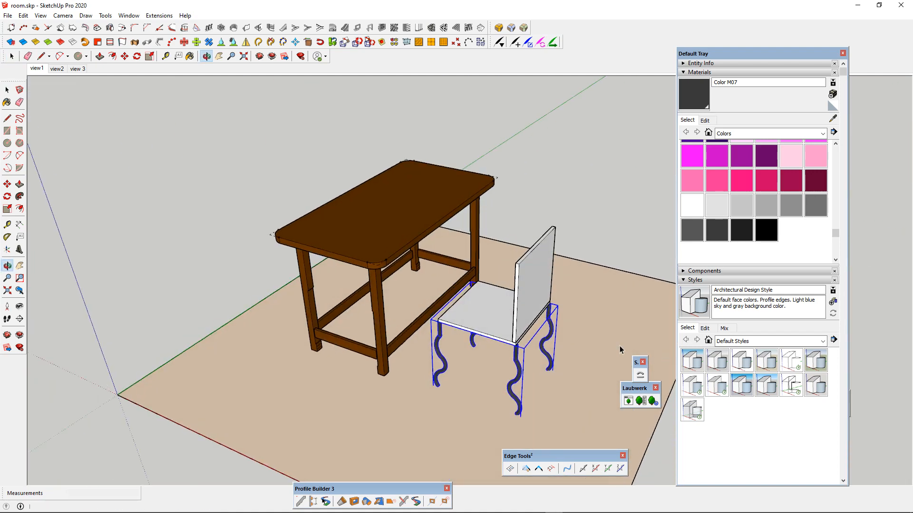
scroll(620, 346, "up", 4)
scroll(520, 301, "up", 3)
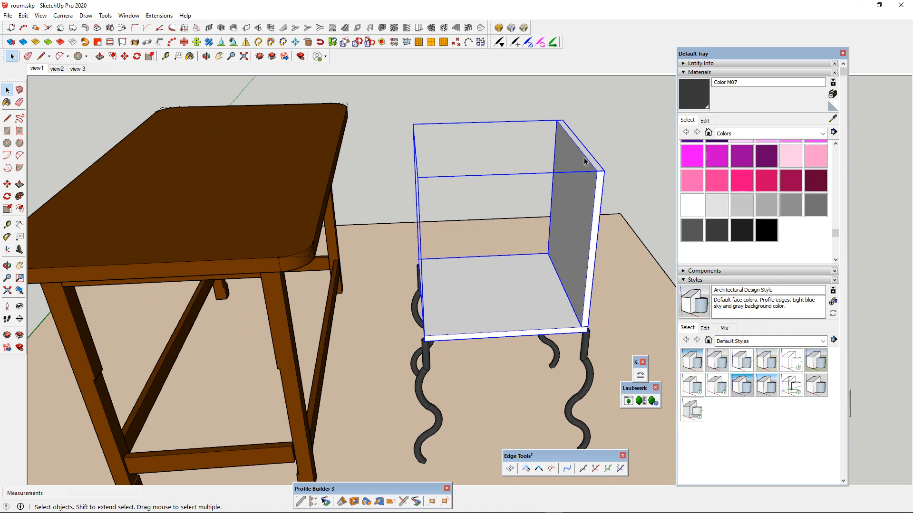
- Paint the chair's seat and backrest with the orange-yellow material Color D05
scroll(535, 246, "down", 5)
scroll(569, 227, "up", 2)
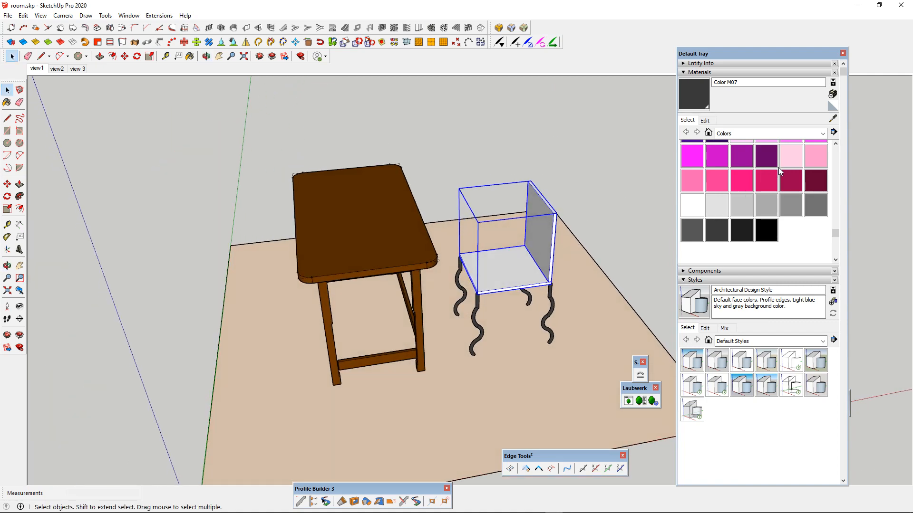
scroll(782, 177, "up", 5)
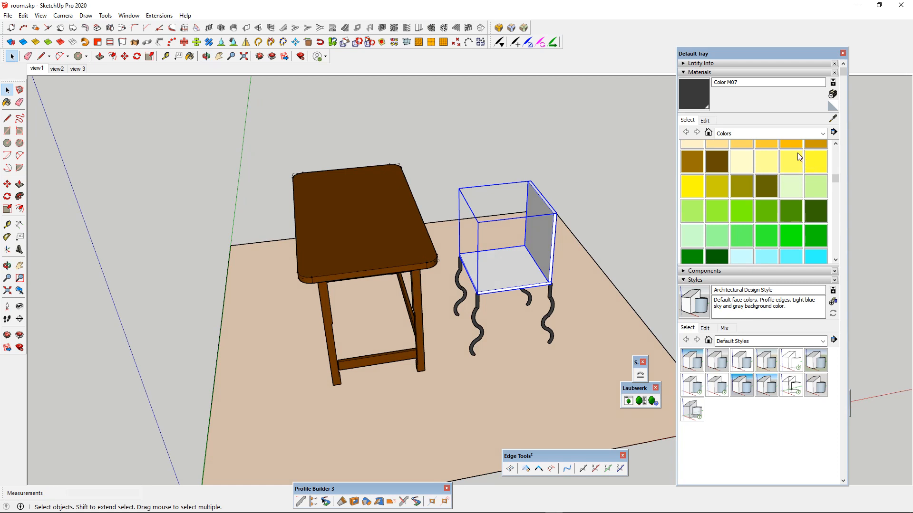
left_click(797, 148)
scroll(560, 230, "up", 2)
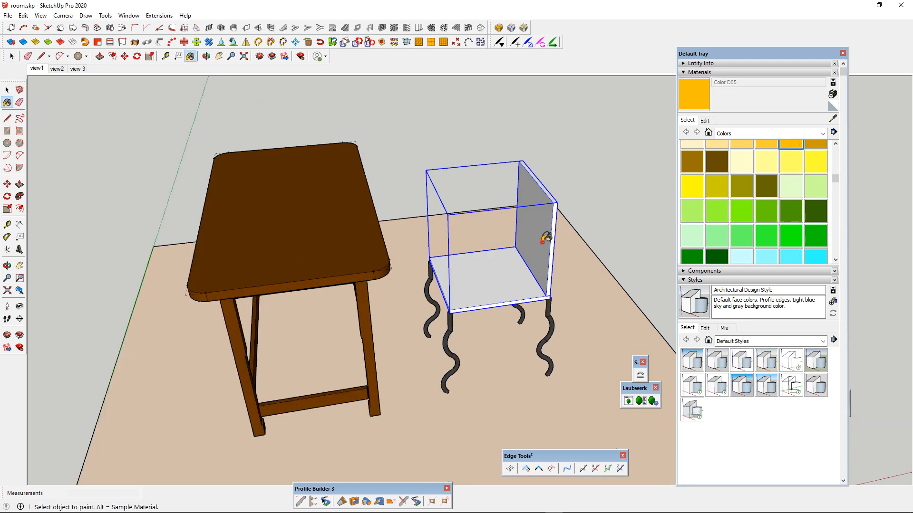
left_click(480, 259)
scroll(480, 259, "down", 5)
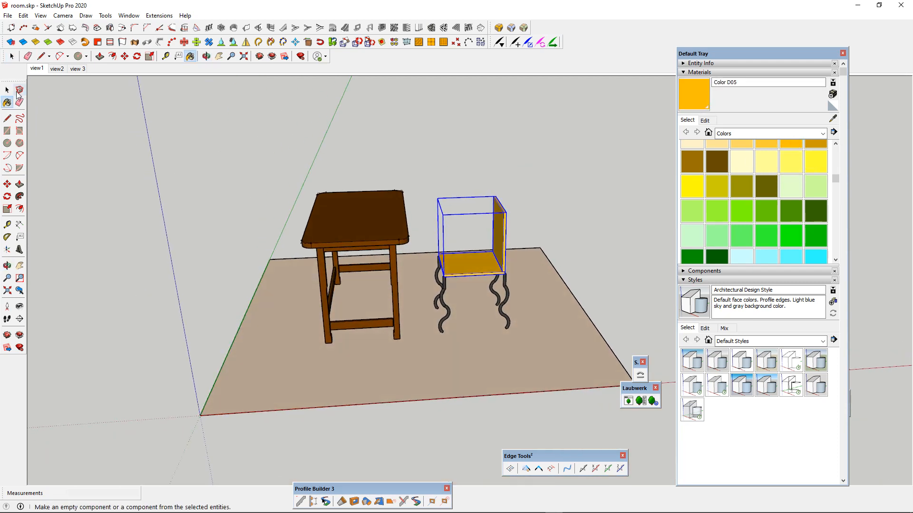
- Group the chair's seat and backrest together with its curved legs
left_click(8, 90)
scroll(508, 283, "up", 2)
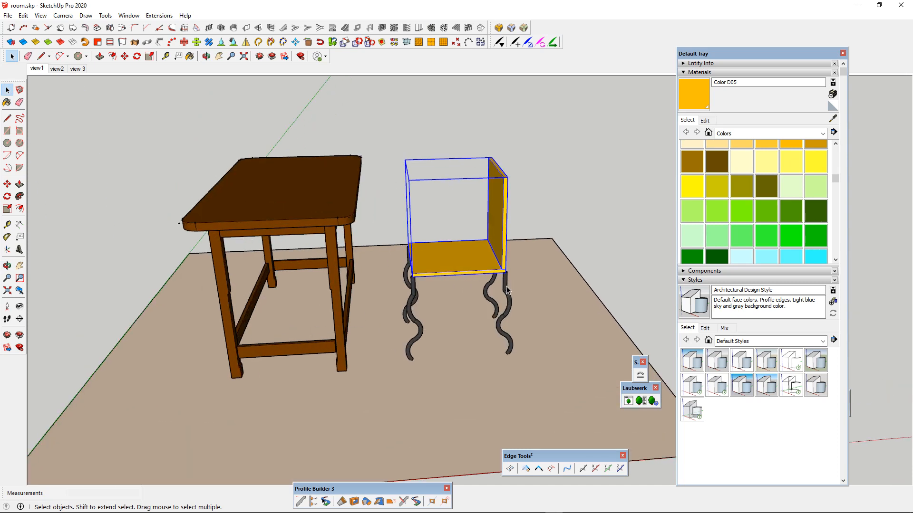
left_click(508, 291, "shift")
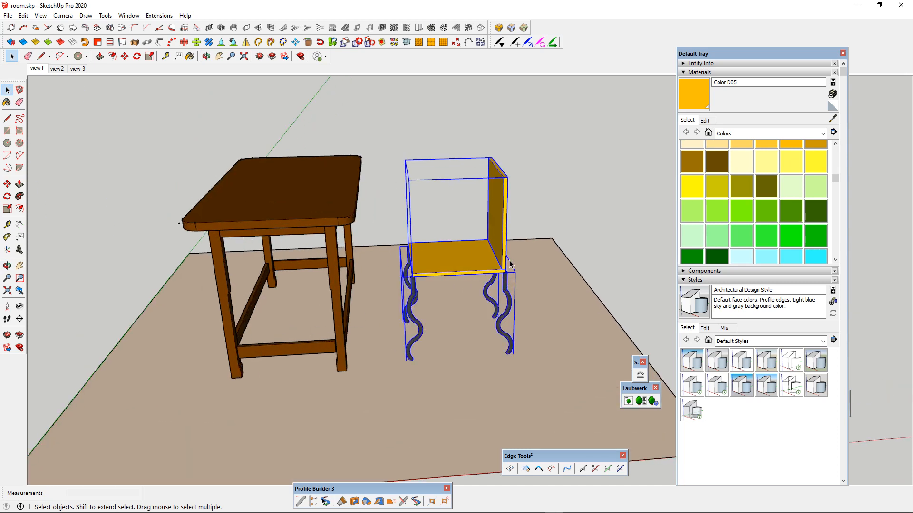
middle_click_drag(478, 266, 492, 248)
right_click(476, 261)
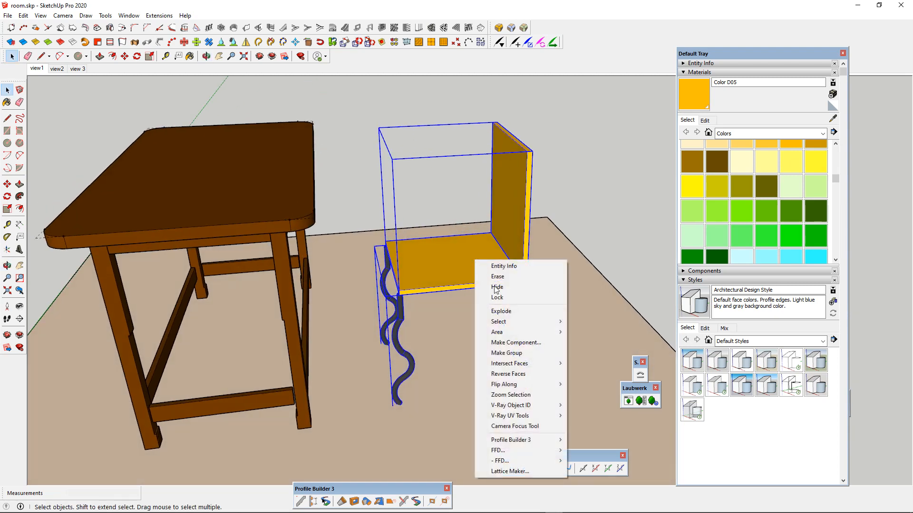
left_click(518, 346)
scroll(481, 263, "down", 4)
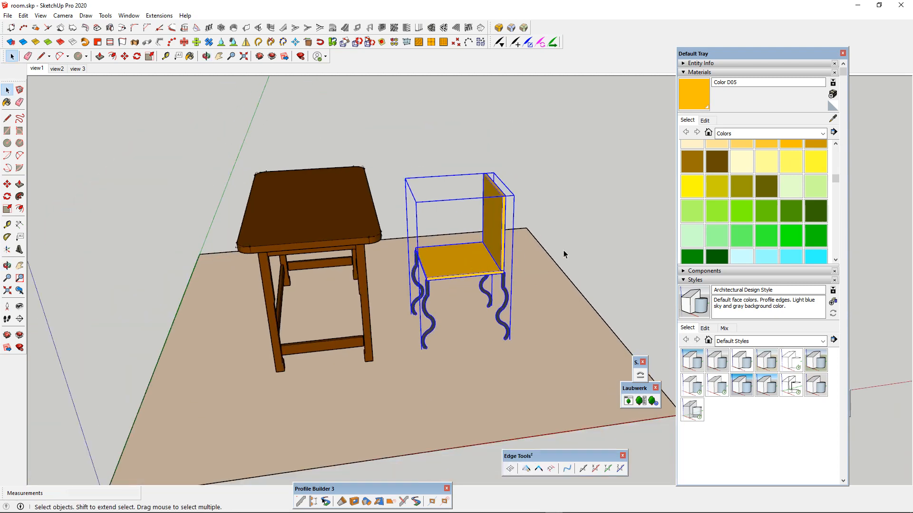
left_click(481, 263)
- Inspect the group that holds the table and the floor by opening it and checking its separate parts
left_click(308, 221)
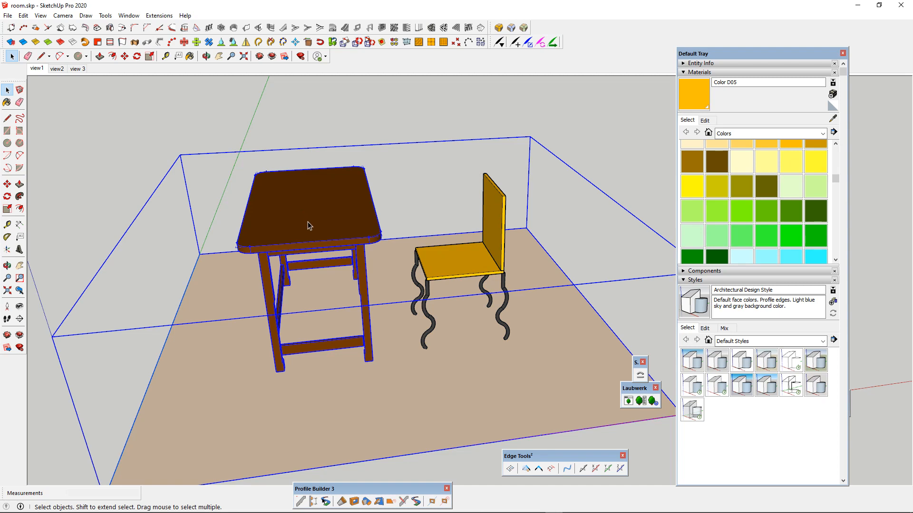
scroll(309, 223, "down", 2)
scroll(385, 247, "up", 2)
middle_click_drag(438, 303, 300, 304)
scroll(328, 298, "down", 3)
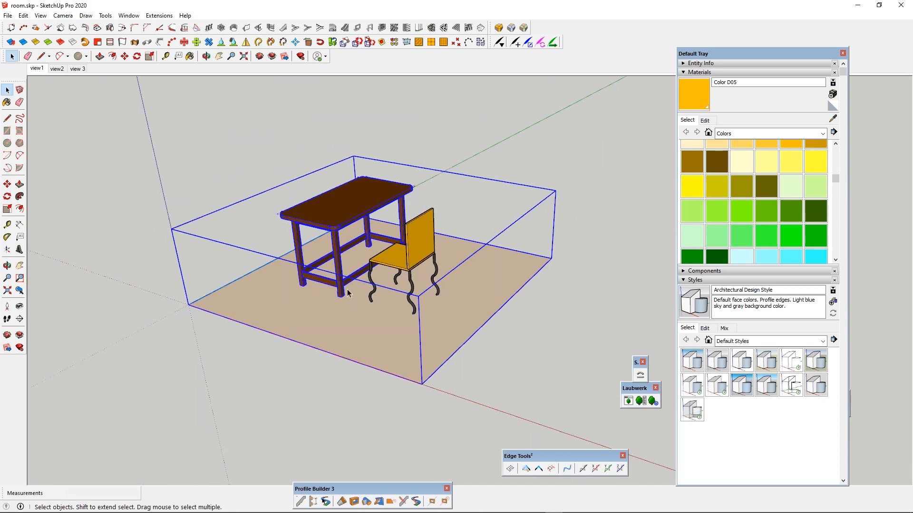
scroll(344, 280, "up", 3)
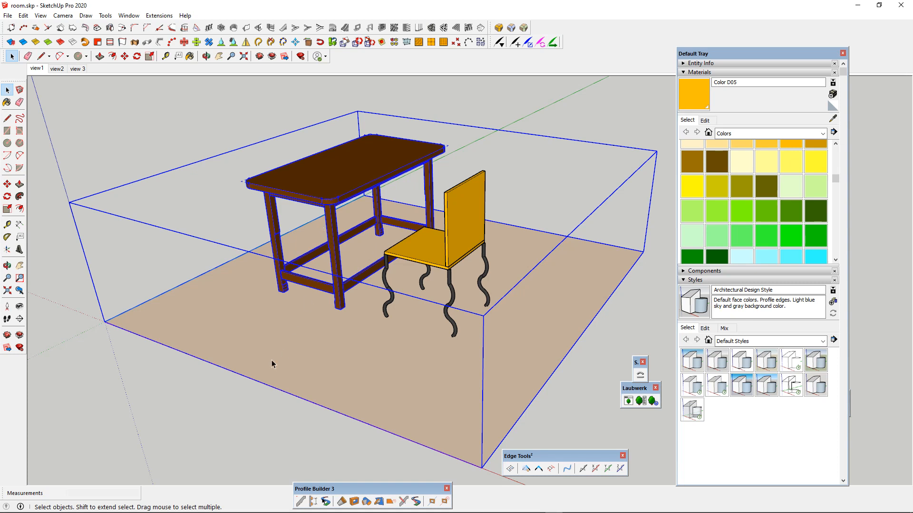
left_click(146, 379)
left_click(231, 316)
double_click(318, 198)
middle_click_drag(319, 235, 352, 255)
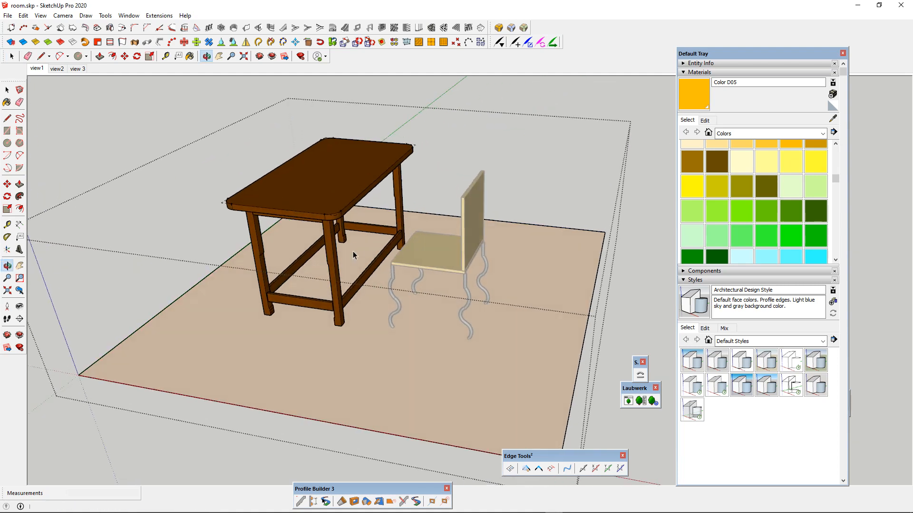
left_click(264, 339)
left_click(314, 204)
left_click(287, 332)
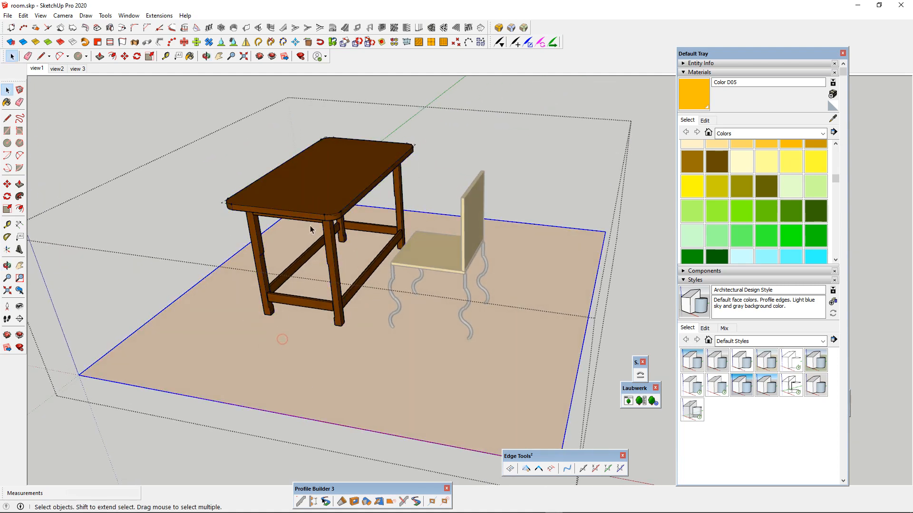
left_click(314, 218)
left_click(641, 244)
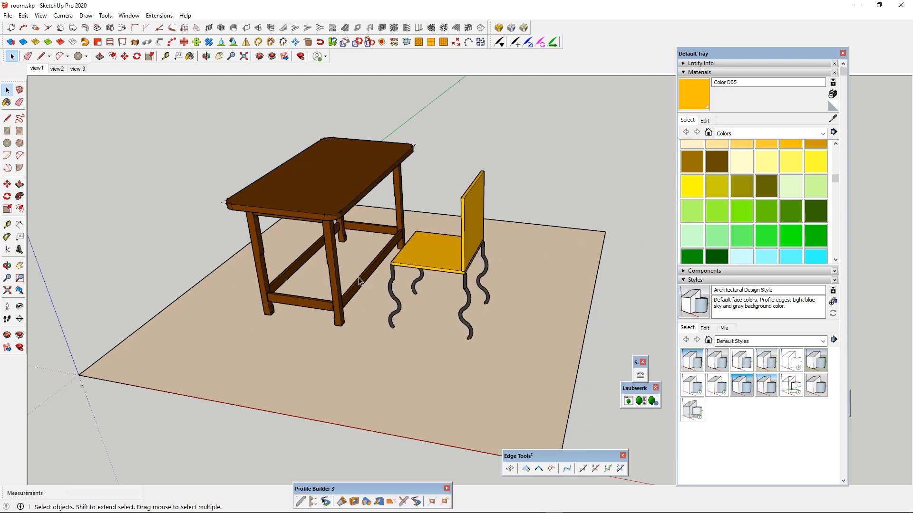
- Explode the group that combines the table and the floor, and check that each selects separately
middle_click_drag(360, 281, 336, 224)
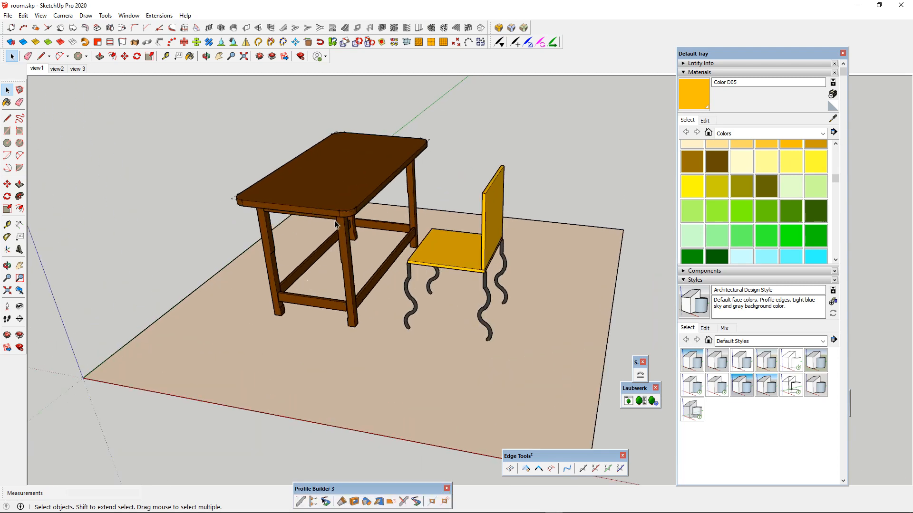
left_click(314, 196)
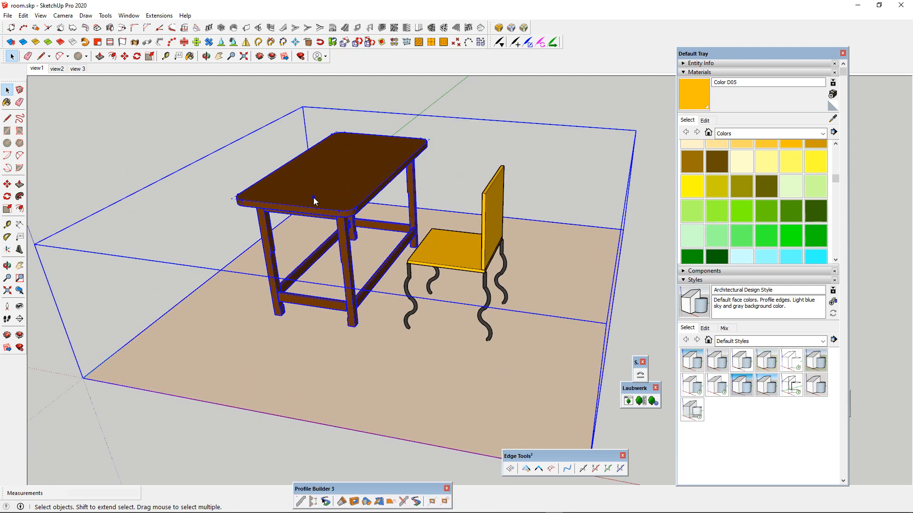
right_click(315, 200)
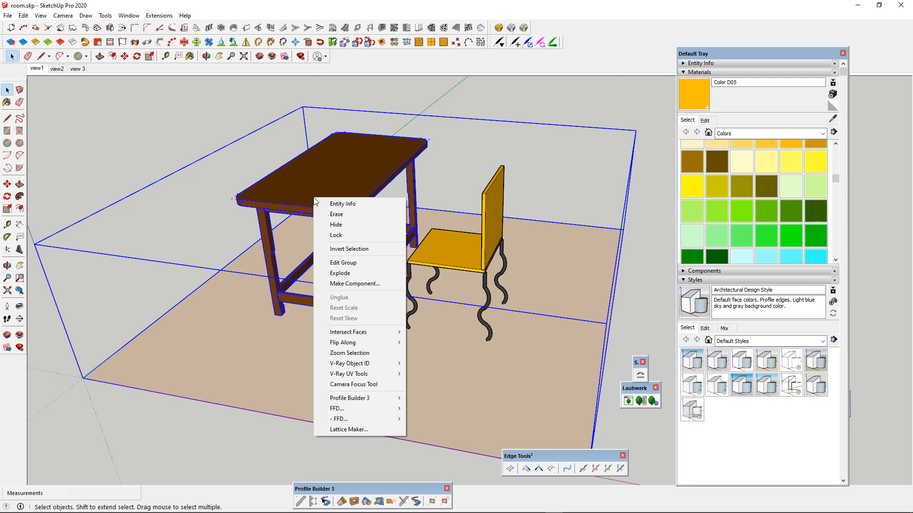
left_click(345, 272)
scroll(345, 272, "down", 2)
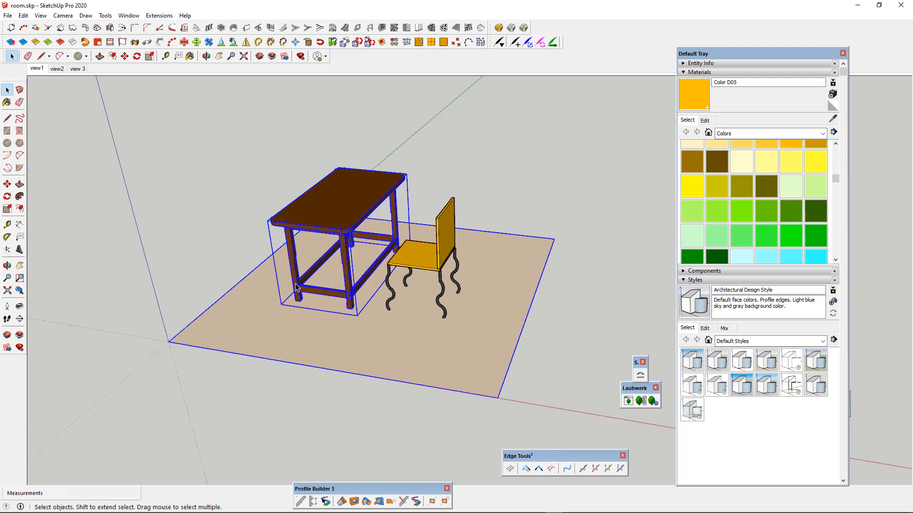
middle_click_drag(295, 287, 314, 247)
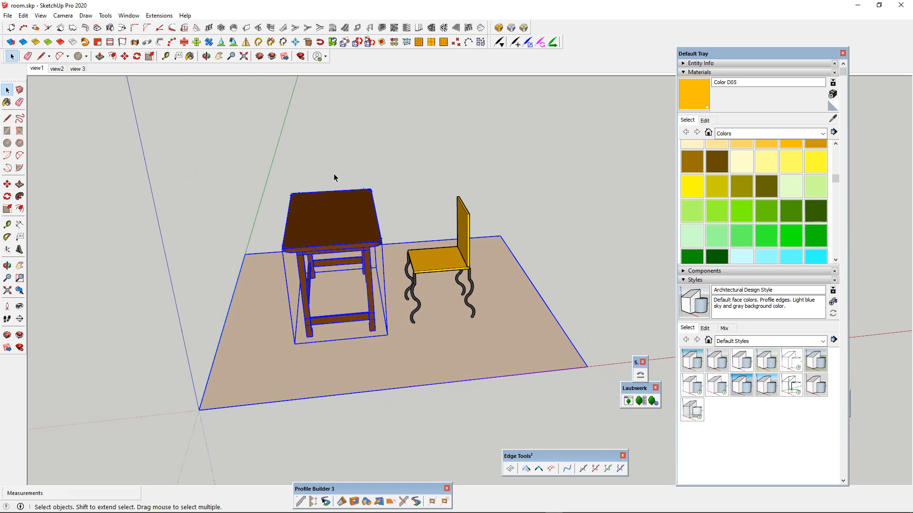
left_click(355, 154)
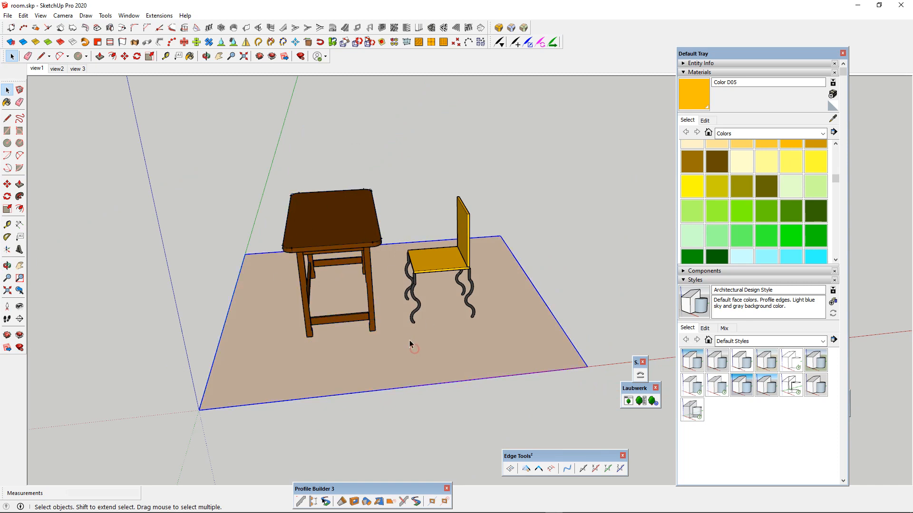
left_click(359, 226)
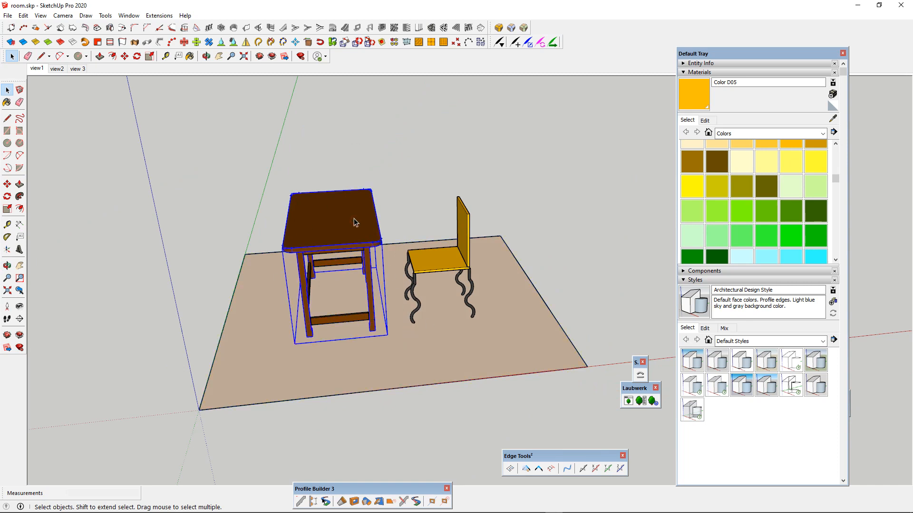
- Examine the table's legs, apron and lower rails from close up and from a low angle
middle_click_drag(455, 262, 214, 261)
scroll(457, 261, "up", 3)
scroll(214, 261, "down", 2)
mouse_move(285, 256)
middle_mouse_down()
mouse_move(350, 236)
mouse_move(277, 268)
middle_mouse_up()
scroll(320, 243, "up", 4)
scroll(319, 244, "up", 4)
scroll(277, 267, "down", 4)
scroll(189, 250, "down", 2)
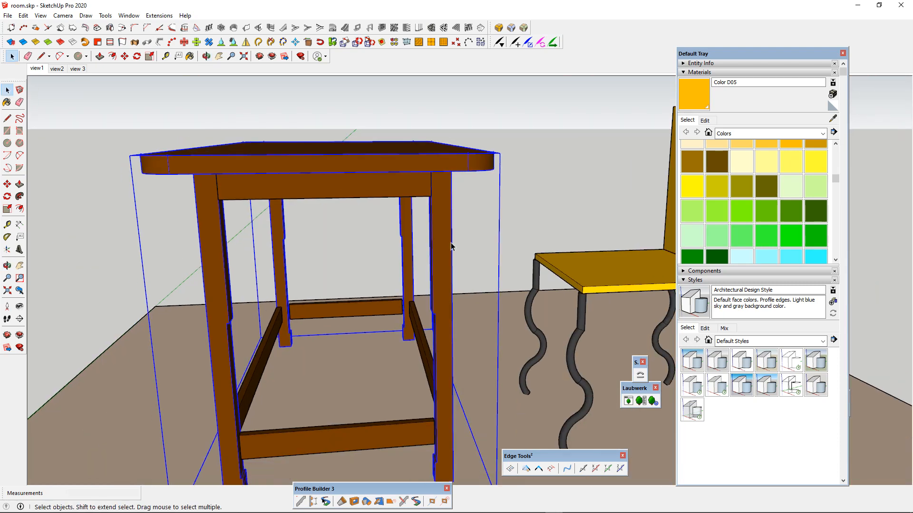
scroll(450, 246, "up", 3)
middle_click_drag(446, 254, 483, 238)
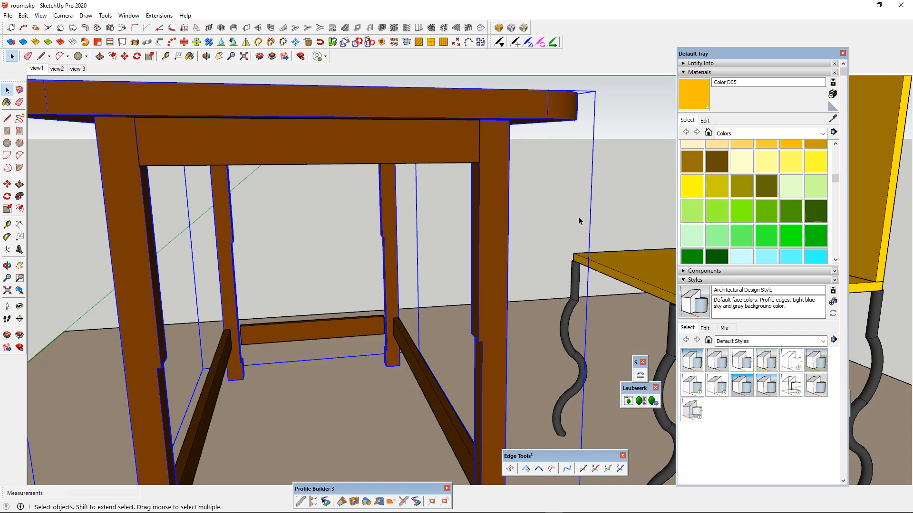
left_click(8, 291)
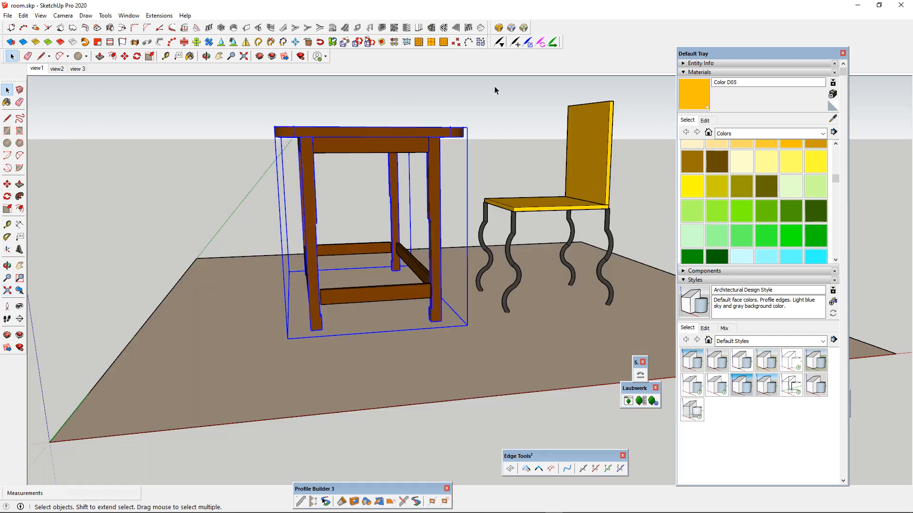
- Examine from below how the chair's curved legs meet the underside of the seat
scroll(559, 126, "up", 3)
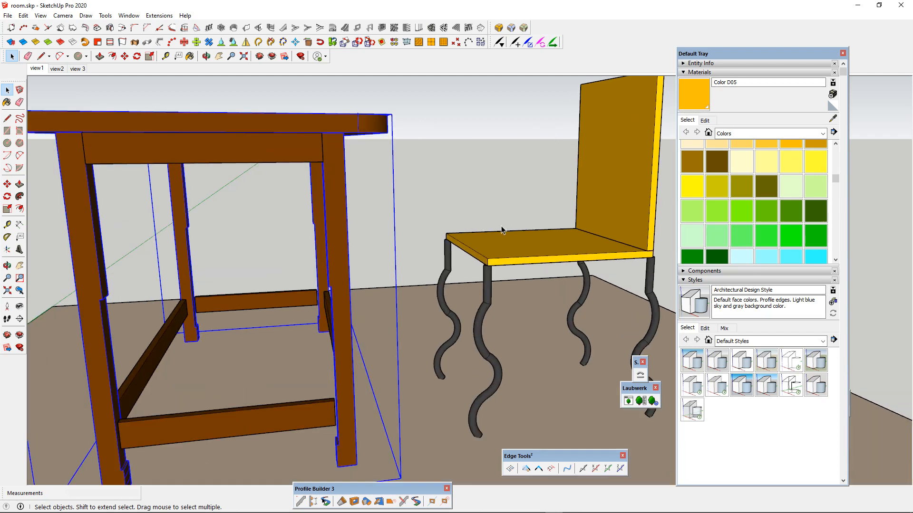
scroll(502, 231, "up", 3)
middle_click_drag(480, 237, 280, 266)
scroll(241, 328, "up", 6)
middle_click_drag(155, 271, 173, 137)
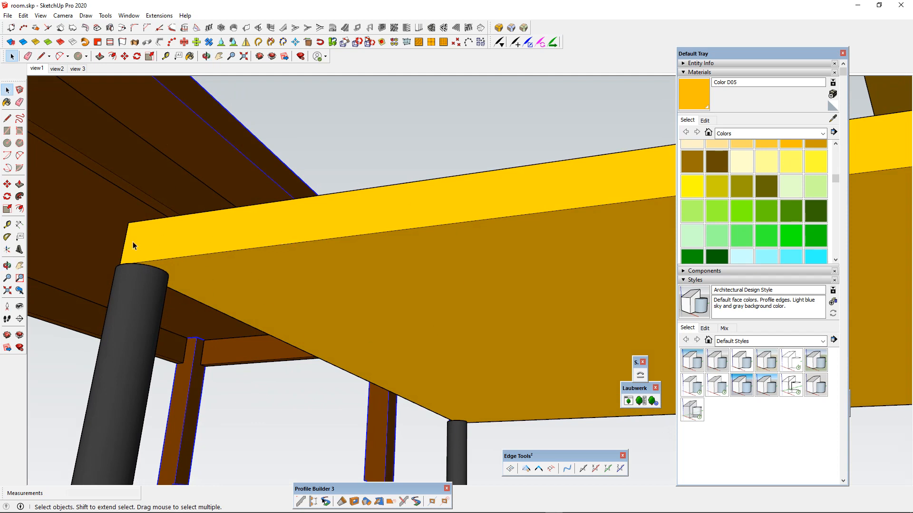
left_click(6, 292)
middle_click_drag(413, 254, 452, 448)
scroll(427, 423, "down", 3)
scroll(537, 380, "up", 4)
middle_click_drag(504, 381, 378, 317)
key("space")
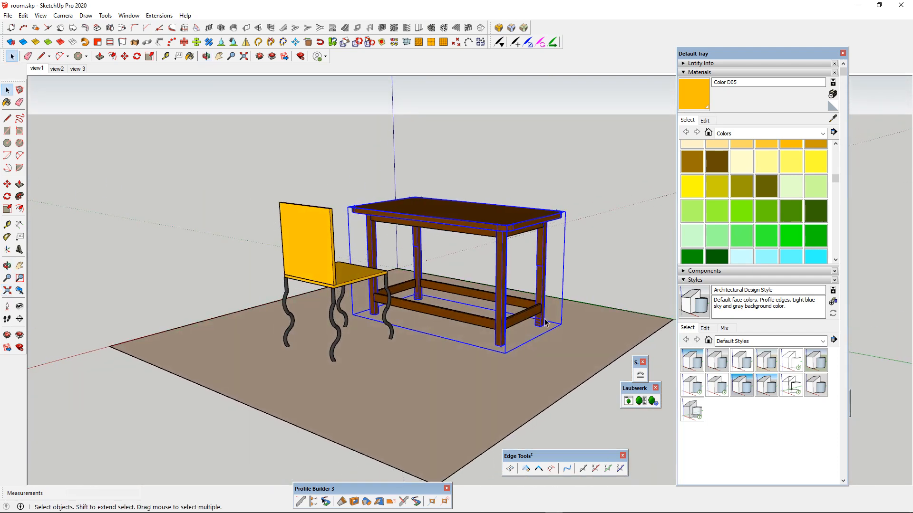
- Examine the table and the chair together from several sides
middle_click_drag(545, 323, 527, 335)
scroll(385, 306, "up", 3)
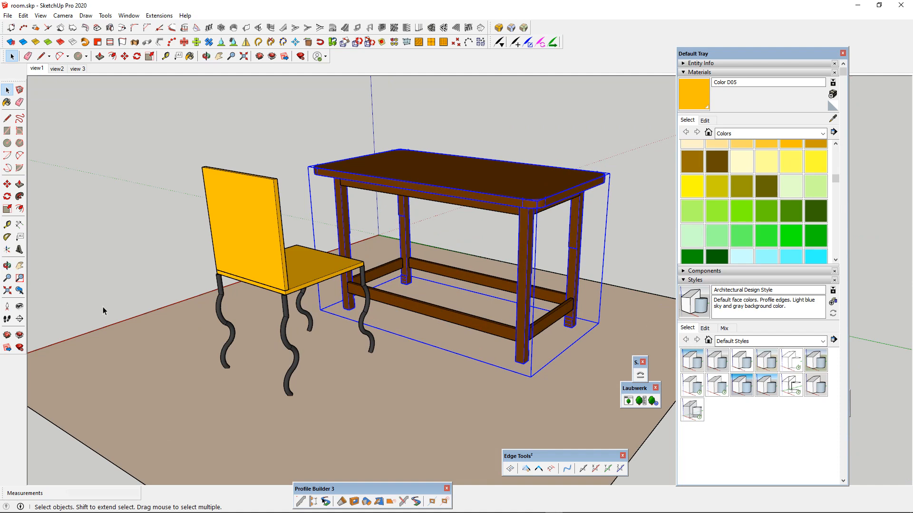
middle_click_drag(105, 335, 507, 288)
mouse_move(567, 511)
scroll(483, 280, "down", 3)
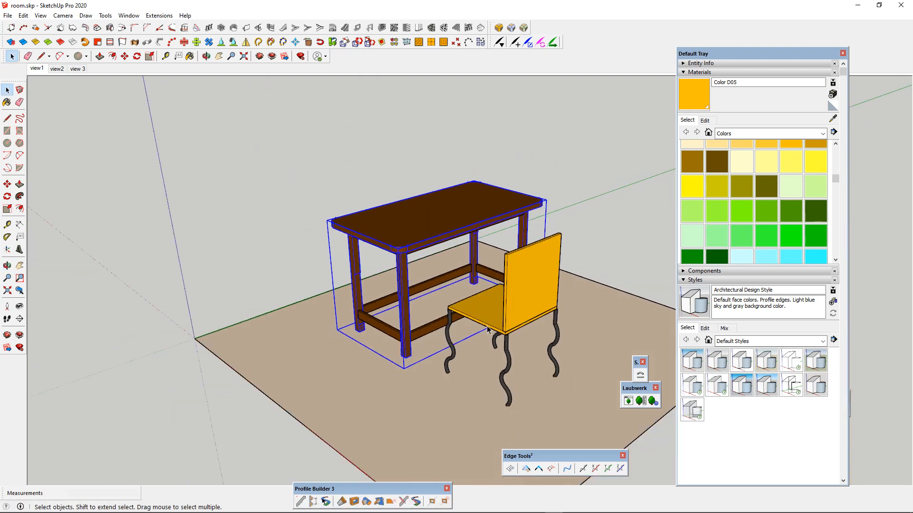
scroll(519, 279, "up", 1)
scroll(474, 291, "up", 1)
middle_click_drag(474, 290, 497, 294)
middle_click_drag(428, 292, 552, 285)
scroll(415, 290, "down", 4)
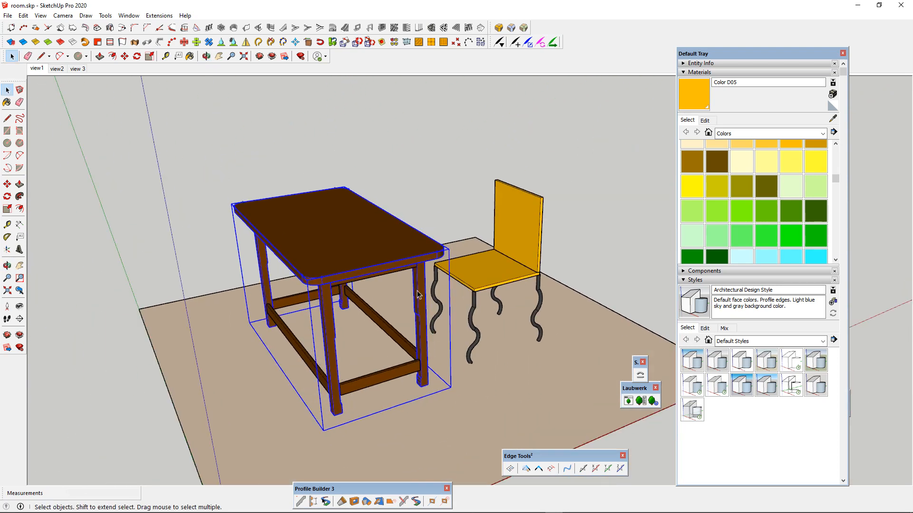
scroll(402, 276, "up", 2)
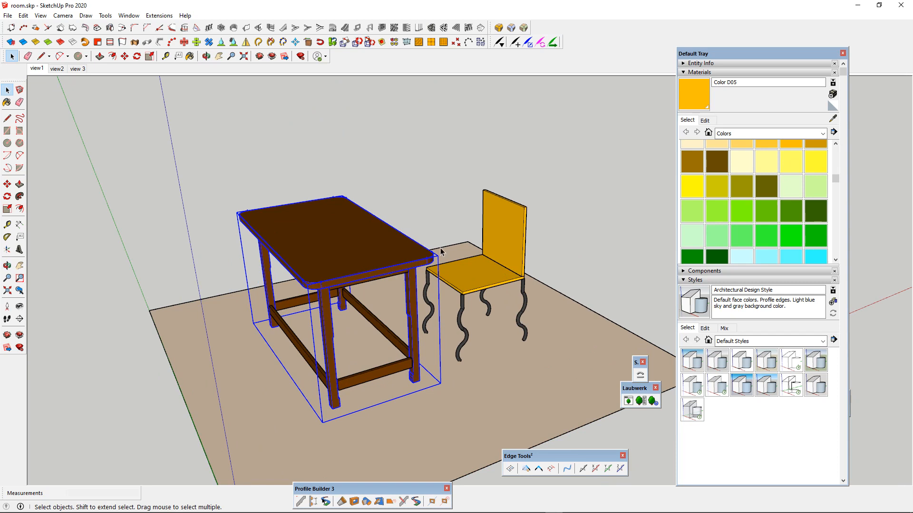
- Turn on shadows for the model and view the shadows cast by the table and chair
left_click(41, 16)
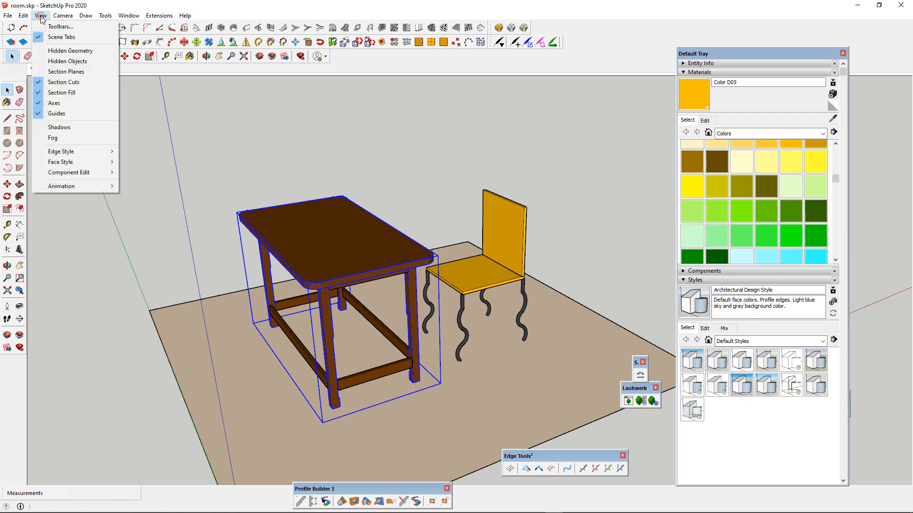
left_click(59, 127)
middle_click_drag(335, 218, 198, 262)
middle_click_drag(414, 305, 644, 313)
middle_click_drag(504, 293, 502, 355)
scroll(430, 299, "down", 3)
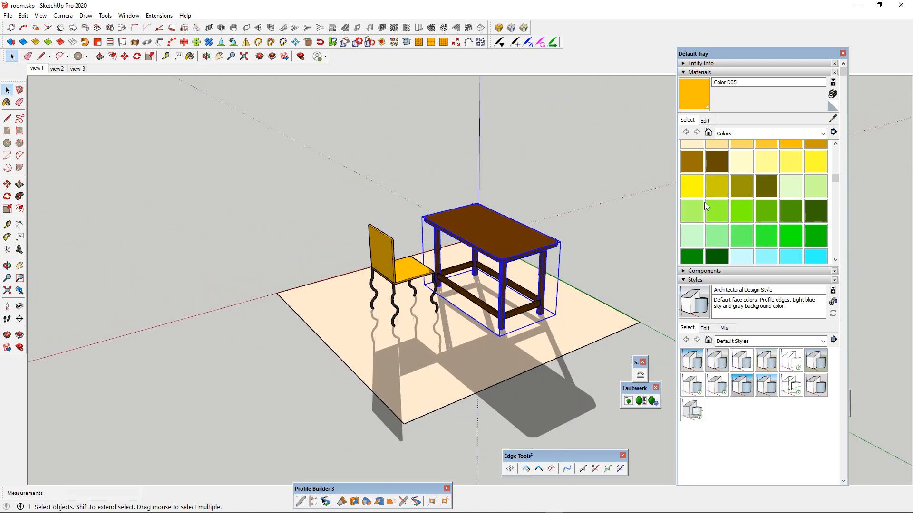
- Set the model's shadow time to 13:22 and its date to 05/22
left_click_drag(715, 55, 698, 42)
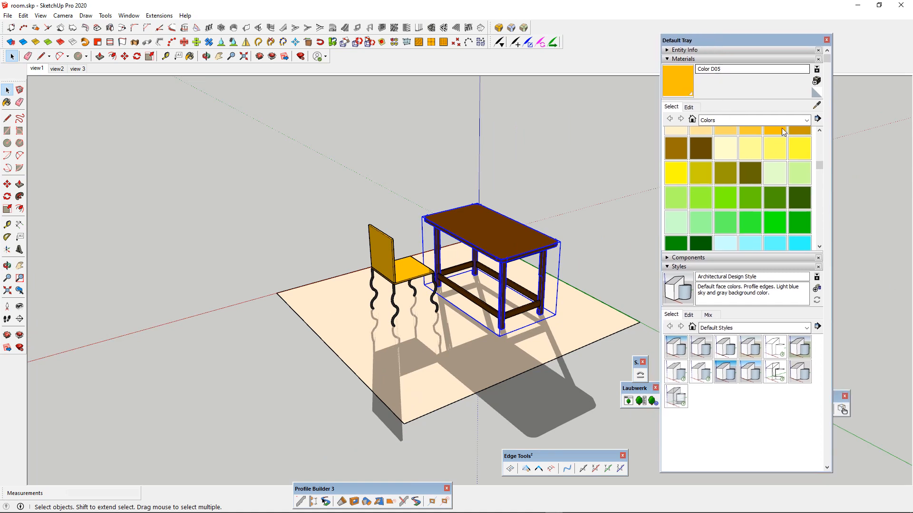
scroll(789, 200, "down", 10)
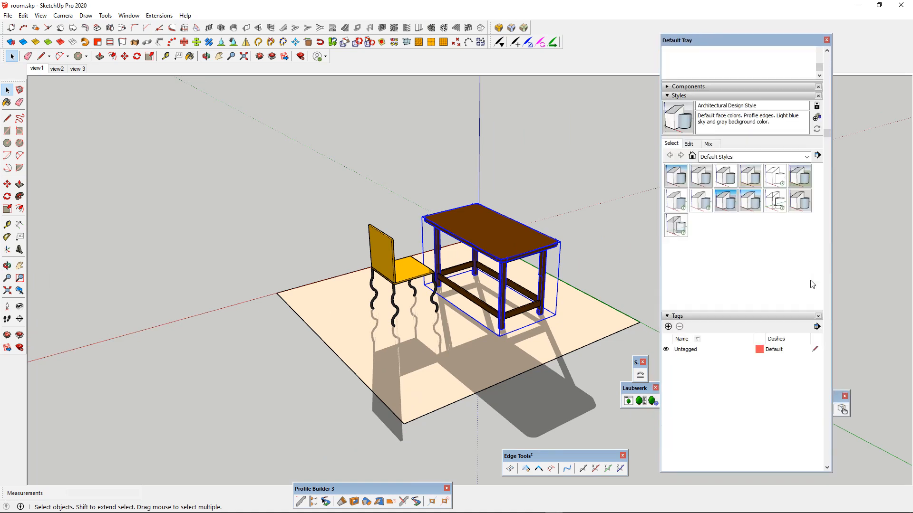
scroll(812, 284, "down", 5)
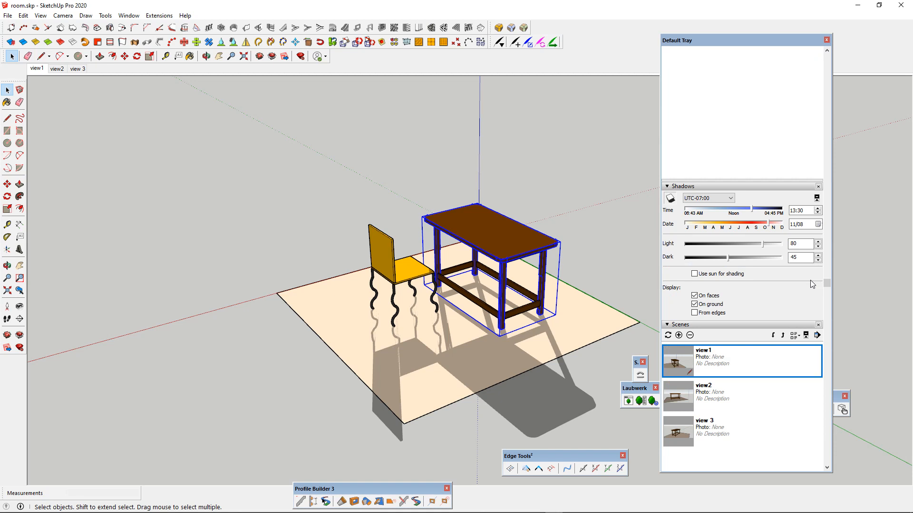
scroll(812, 284, "down", 3)
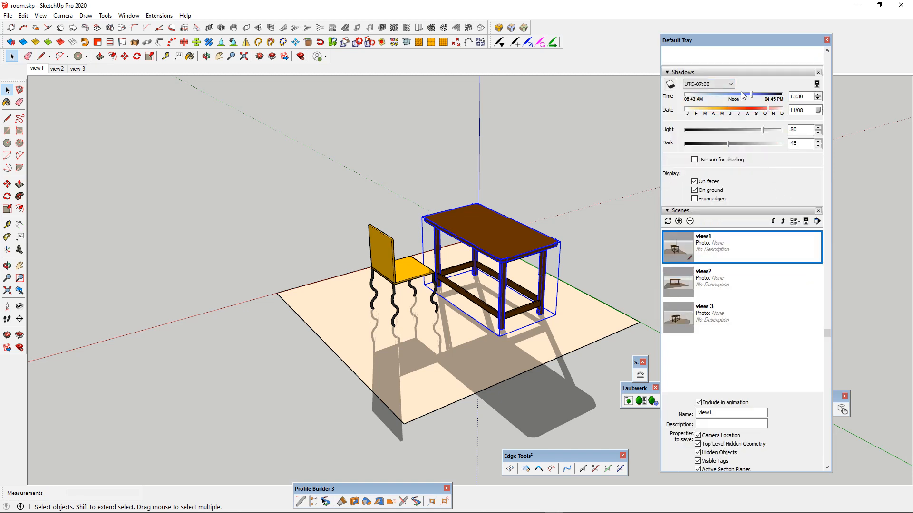
mouse_move(753, 97)
left_mouse_down()
mouse_move(784, 97)
mouse_move(727, 100)
mouse_move(735, 98)
mouse_move(759, 110)
mouse_move(716, 110)
mouse_move(712, 96)
mouse_move(698, 96)
mouse_move(754, 96)
mouse_move(742, 95)
left_mouse_up()
- Examine the shadows cast by the table and the chair from several sides
scroll(528, 294, "up", 3)
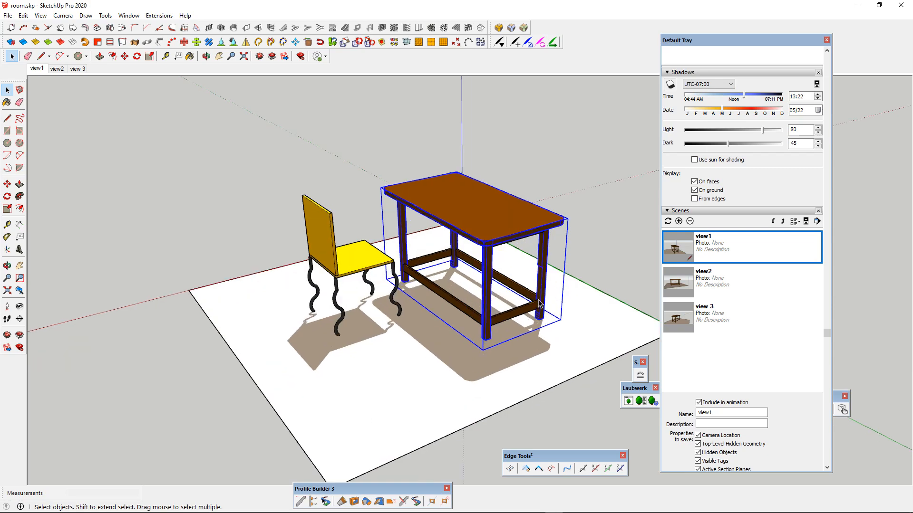
middle_click_drag(499, 290, 243, 250)
scroll(316, 257, "down", 3)
scroll(487, 242, "up", 4)
middle_click_drag(494, 243, 247, 267)
scroll(547, 257, "up", 4)
middle_click_drag(509, 252, 387, 302)
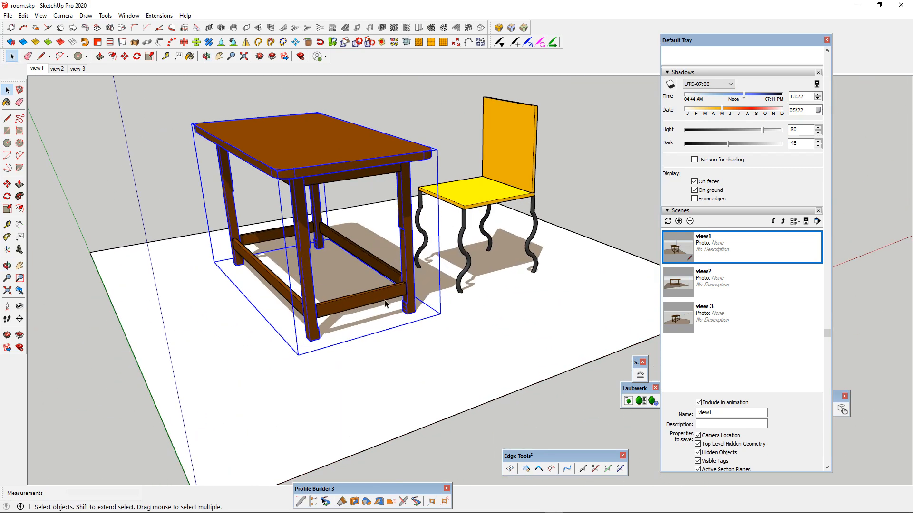
scroll(456, 290, "up", 2)
middle_click_drag(461, 289, 330, 275)
scroll(418, 246, "down", 3)
scroll(418, 246, "up", 3)
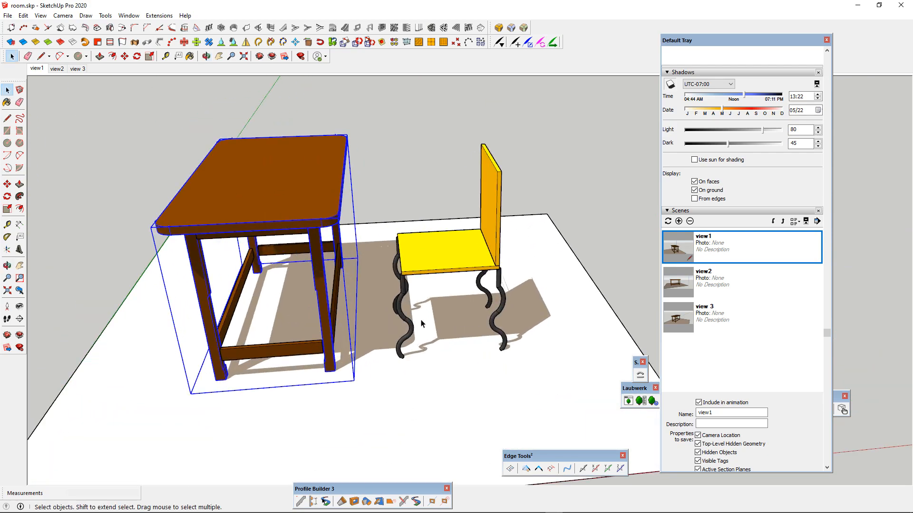
scroll(408, 333, "down", 2)
- Move the chair about 344 mm toward the table so its seat tucks under the tabletop, and clear the selection
left_click(423, 267)
middle_click_drag(427, 261, 314, 214)
scroll(391, 267, "up", 4)
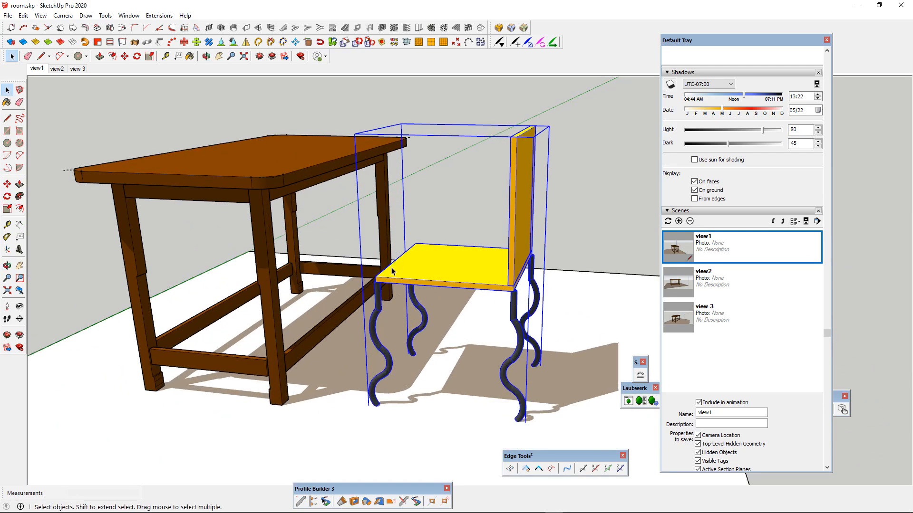
mouse_move(391, 267)
middle_mouse_down()
mouse_move(565, 249)
mouse_move(428, 276)
mouse_move(366, 274)
mouse_move(442, 322)
middle_mouse_up()
scroll(417, 274, "down", 3)
scroll(394, 267, "up", 3)
left_click(538, 263)
key("m")
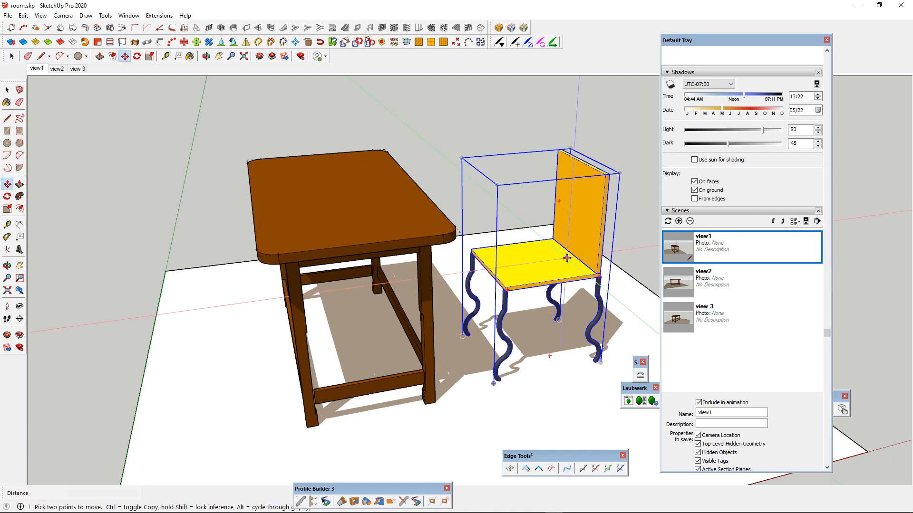
left_click(565, 264)
left_click(505, 269)
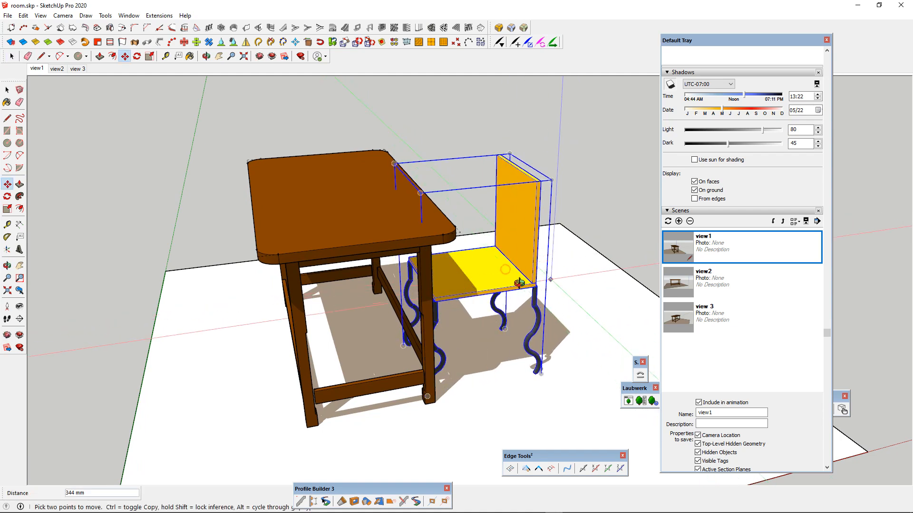
middle_click_drag(519, 284, 238, 298)
middle_click_drag(469, 297, 230, 290)
scroll(230, 289, "down", 4)
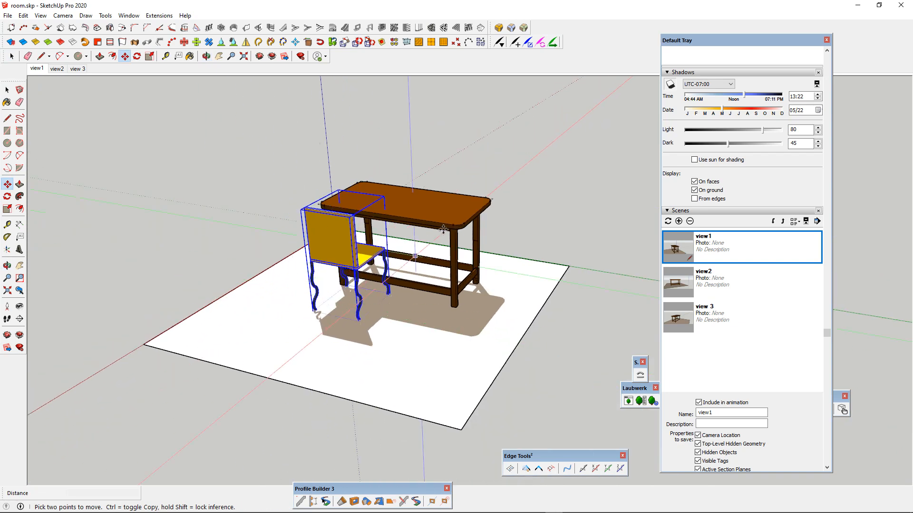
scroll(446, 230, "up", 5)
scroll(449, 231, "down", 6)
key("space")
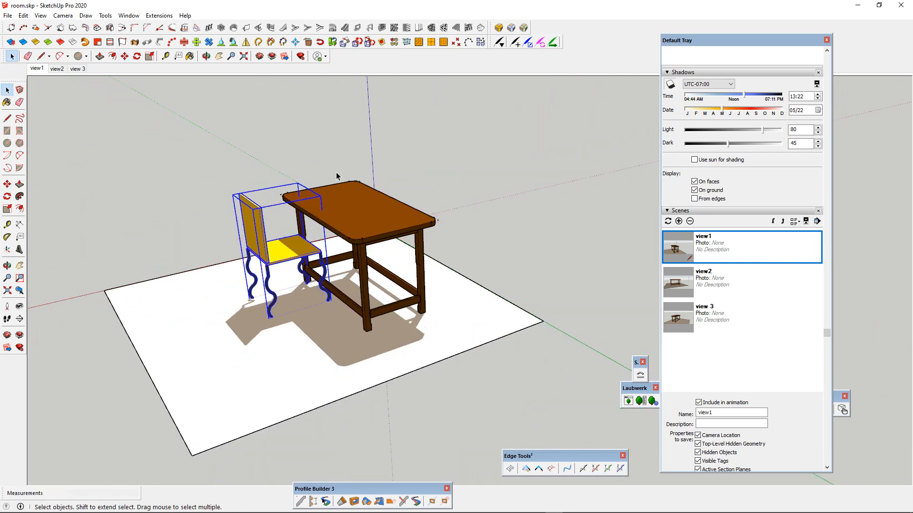
left_click(336, 171)
- Examine the tabletop and the tucked-in chair from behind the chair and from an elevated angle
scroll(308, 200, "up", 5)
middle_click_drag(298, 231, 523, 213)
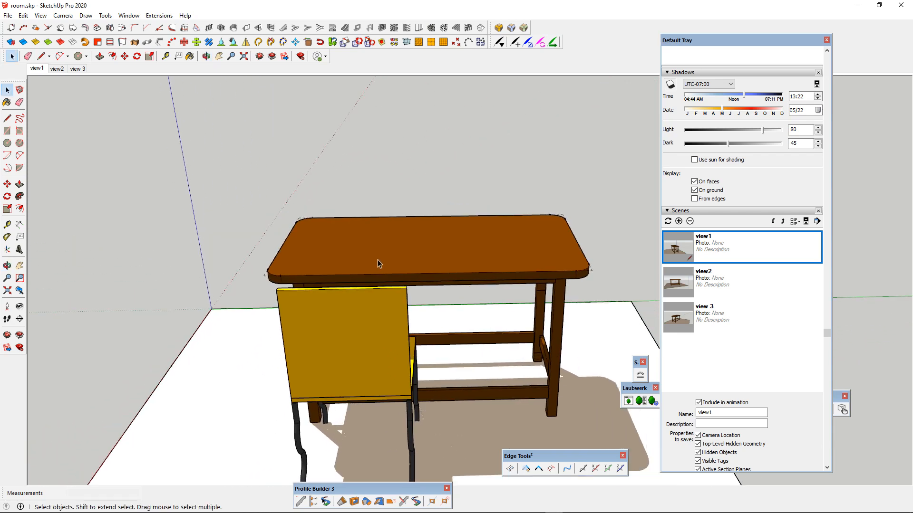
scroll(379, 266, "up", 3)
middle_click_drag(380, 267, 183, 303)
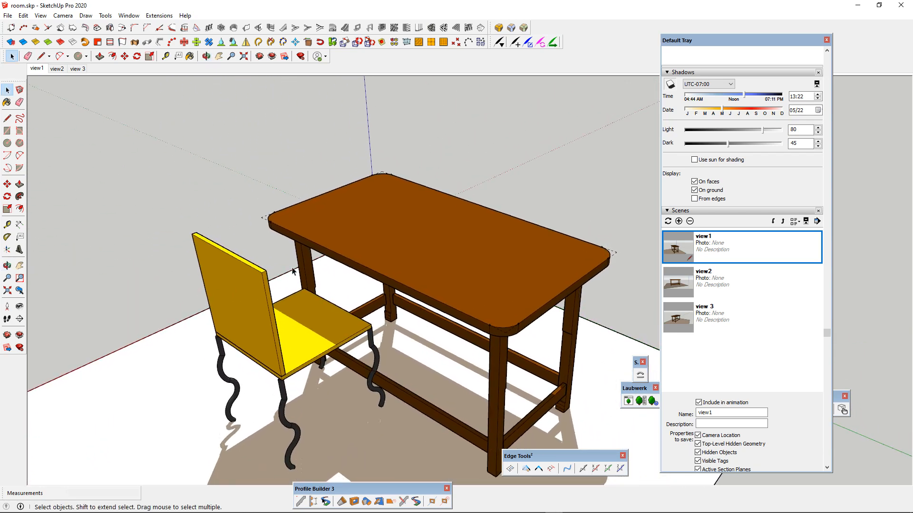
scroll(343, 241, "down", 2)
scroll(343, 242, "up", 2)
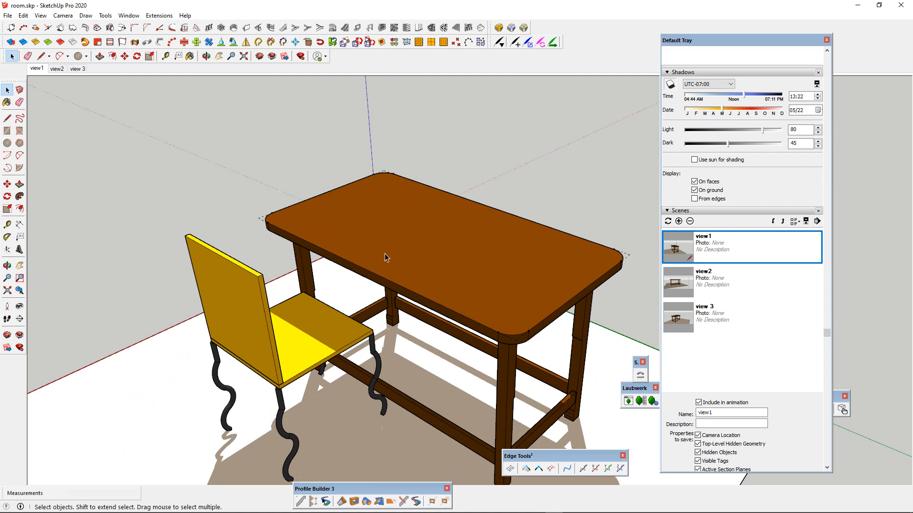
scroll(384, 253, "down", 3)
scroll(369, 269, "up", 2)
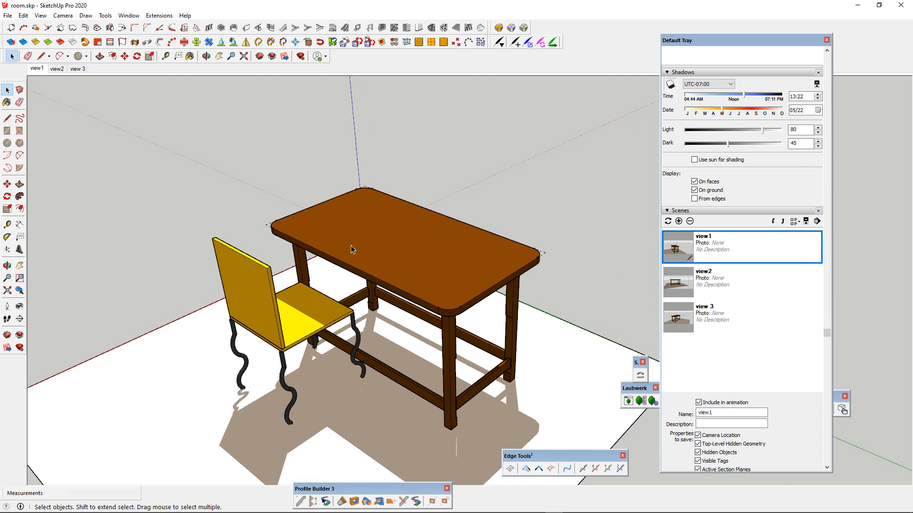
- Dimension the tabletop's length between the midpoints of its short edges, placing the dimension above the table
left_click(20, 226)
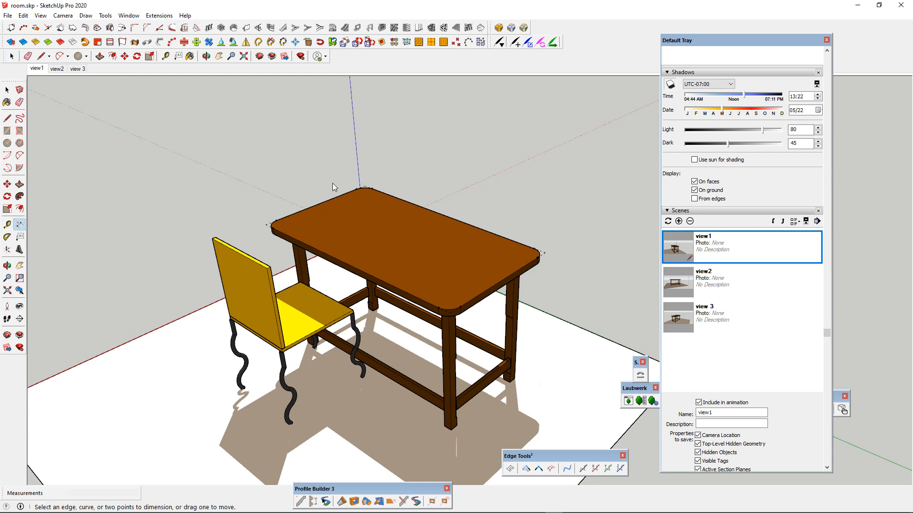
left_click(318, 204)
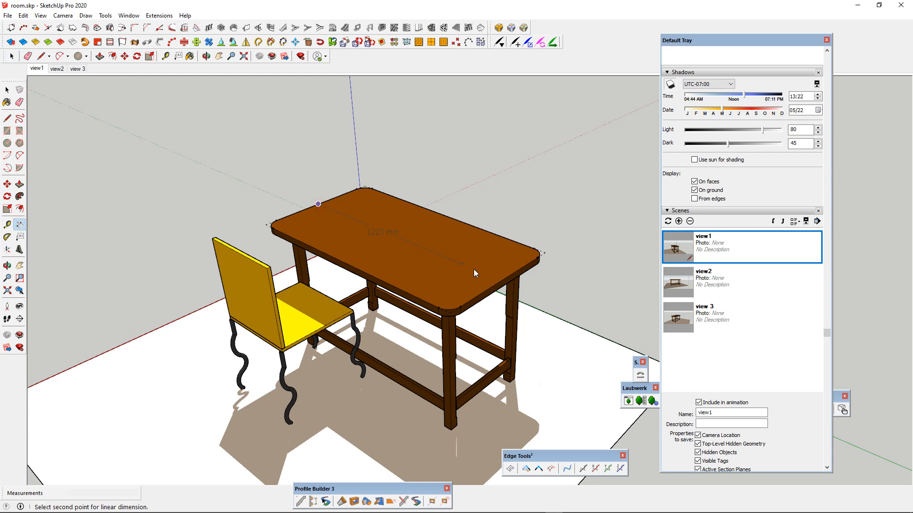
left_click(500, 281)
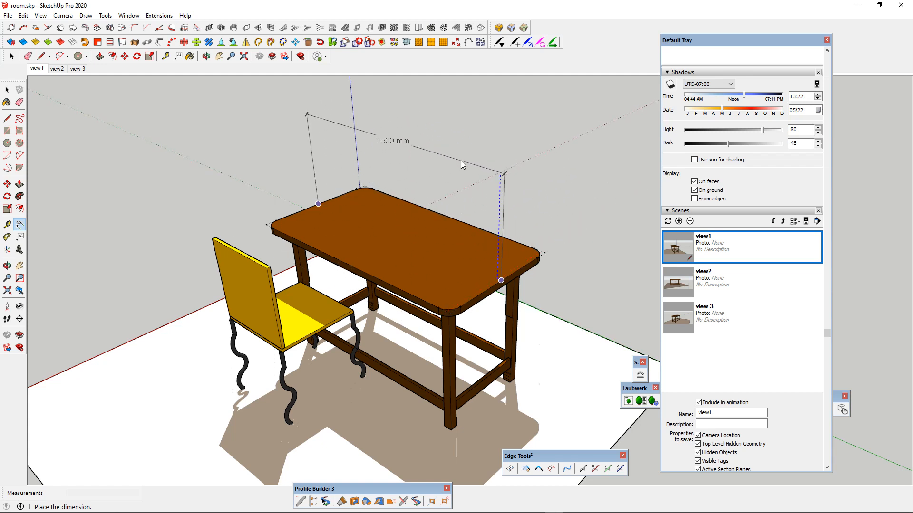
left_click(460, 160)
- Dimension the tabletop's width between the midpoints of its long edges, placing the dimension above the table
middle_click_drag(369, 208, 460, 180)
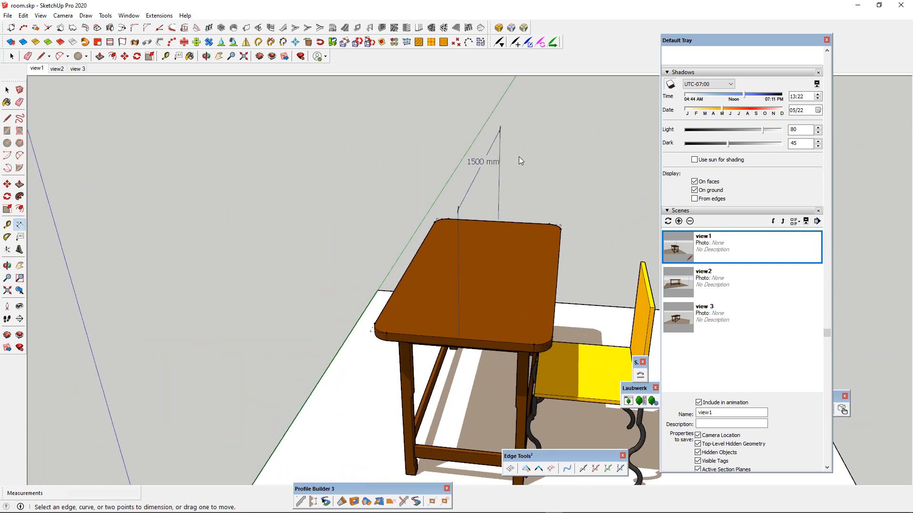
middle_click_drag(553, 201, 455, 248)
left_click(423, 277)
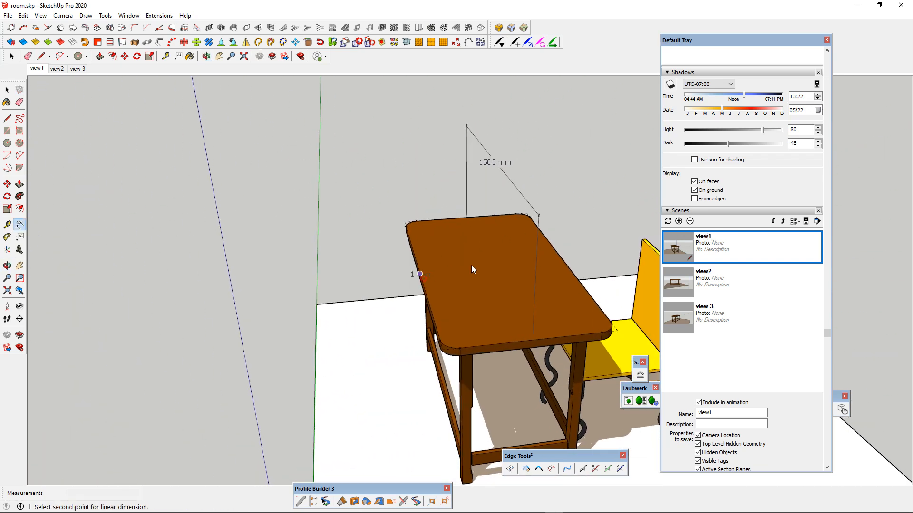
left_click(563, 261)
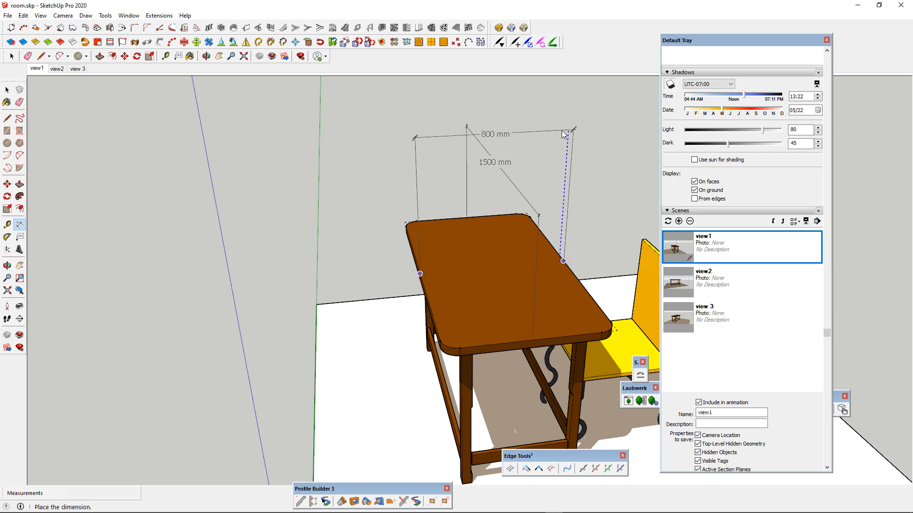
left_click(570, 136)
- Dimension the front edge of the chair's seat from corner to corner, placing the dimension above the seat
middle_click_drag(570, 135, 675, 150)
scroll(408, 186, "down", 3)
middle_click_drag(408, 185, 662, 219)
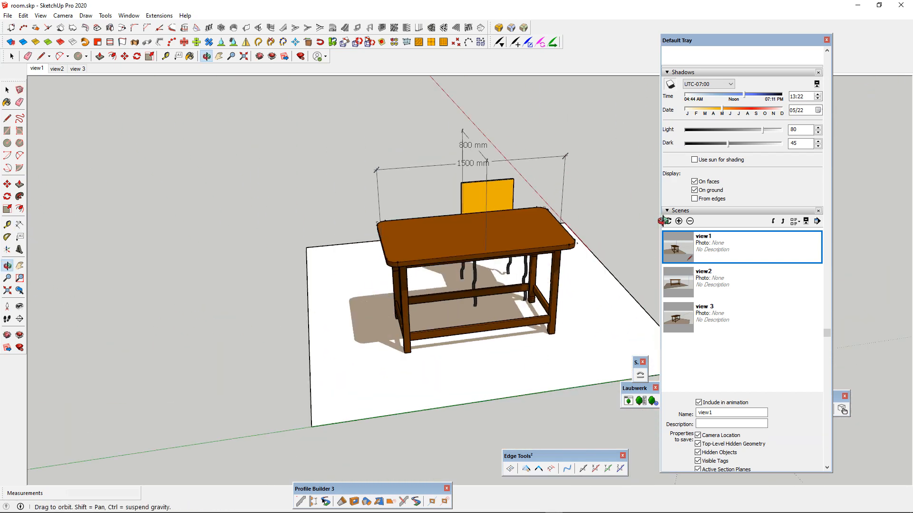
middle_click_drag(366, 195, 590, 247)
scroll(383, 240, "up", 5)
scroll(383, 240, "up", 3)
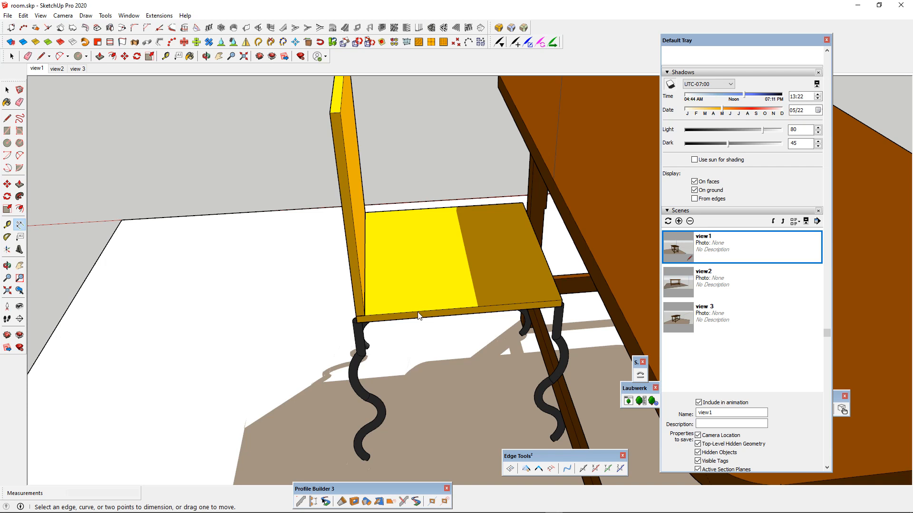
scroll(423, 310, "down", 3)
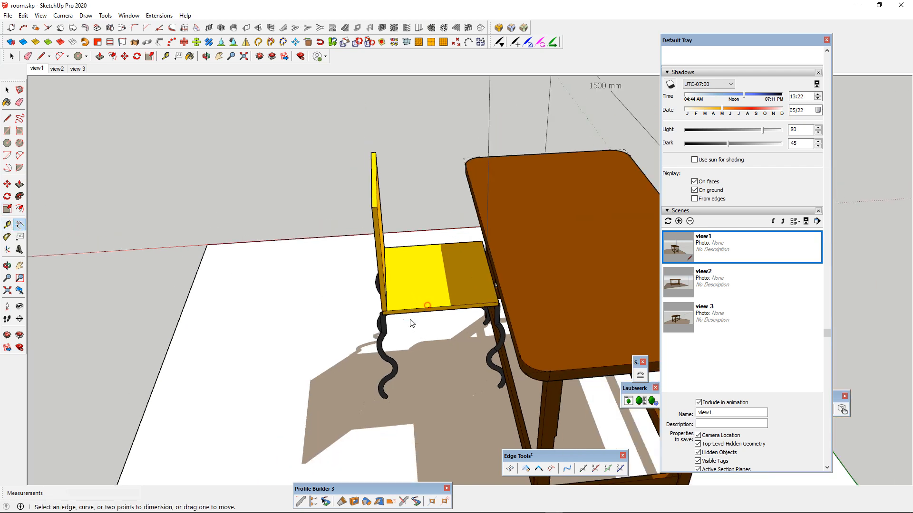
scroll(411, 323, "down", 5)
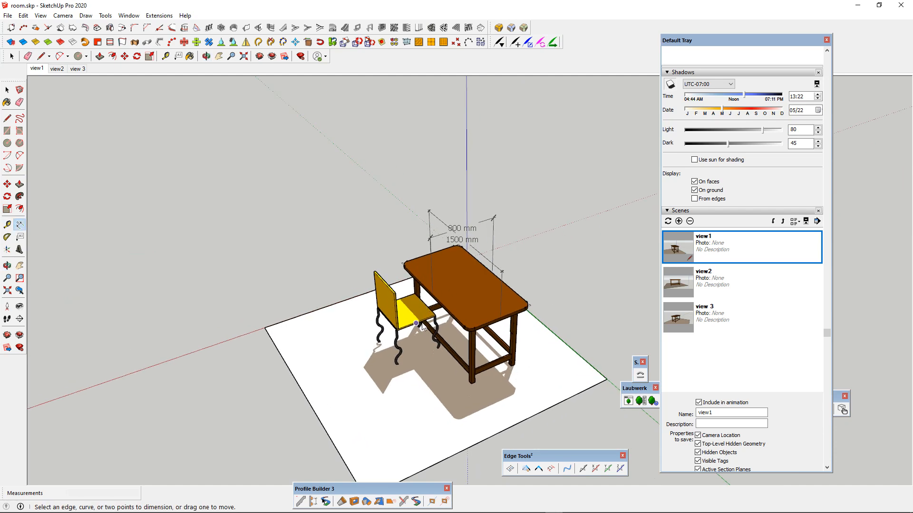
scroll(421, 324, "up", 5)
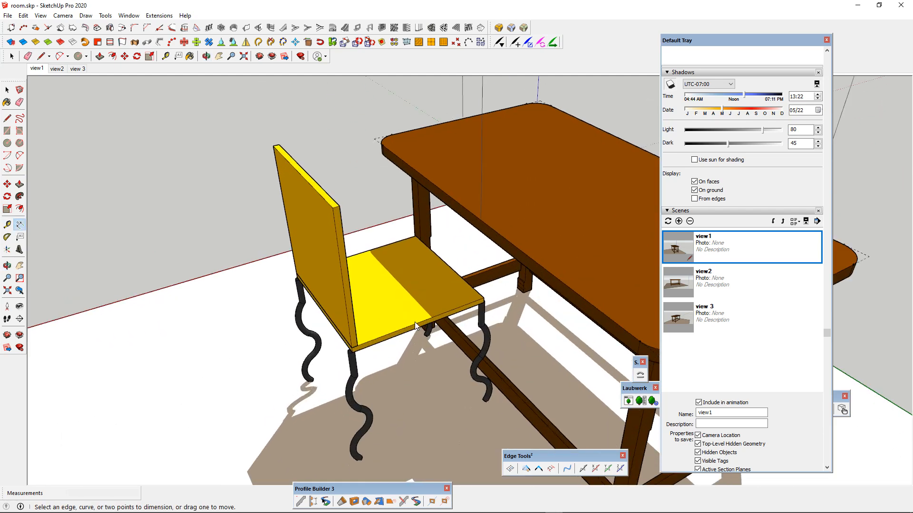
scroll(415, 321, "down", 3)
scroll(503, 315, "down", 2)
scroll(454, 314, "up", 3)
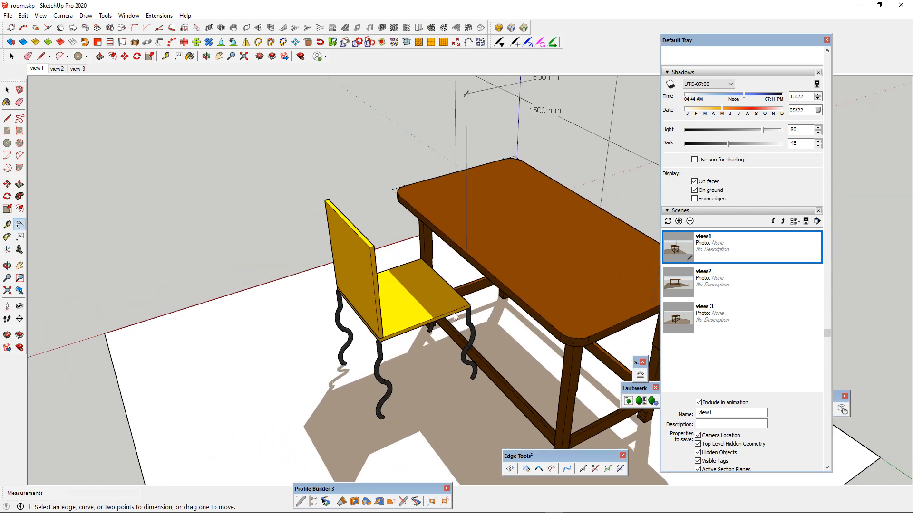
left_click(470, 303)
left_click(421, 259)
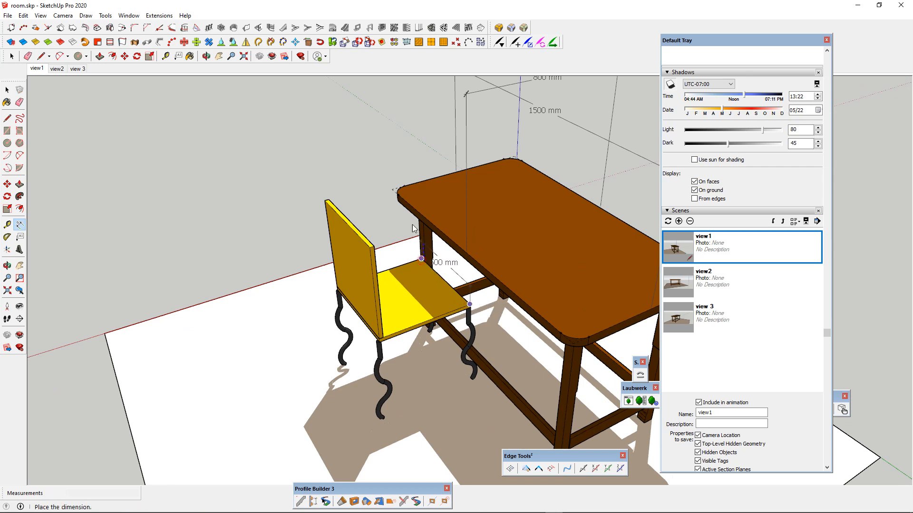
left_click(383, 151)
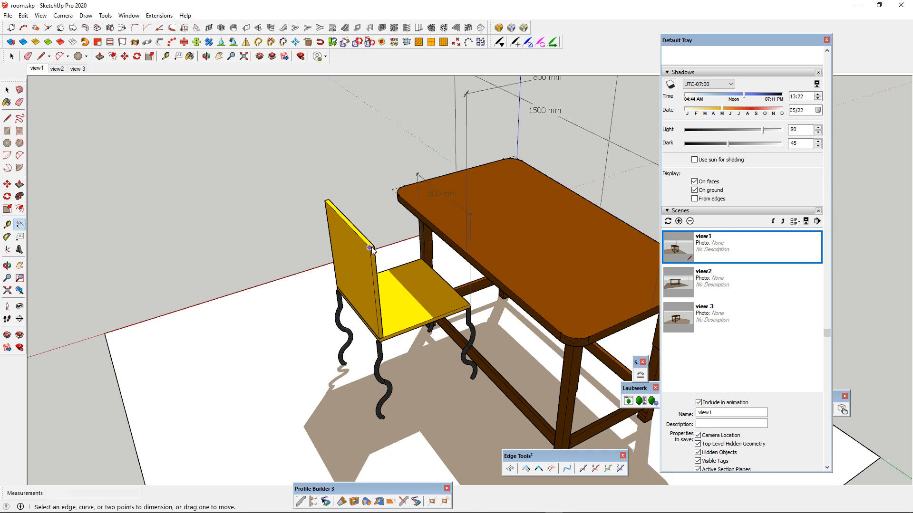
- Dimension the thickness of the chair's backrest at its upper corner, placing the dimension just above it
left_click(370, 248)
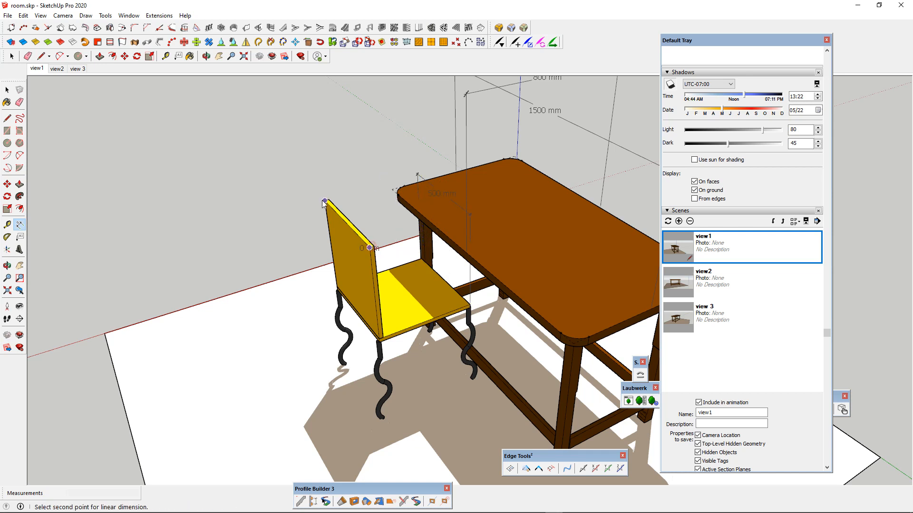
scroll(365, 237, "up", 5)
left_click(365, 235)
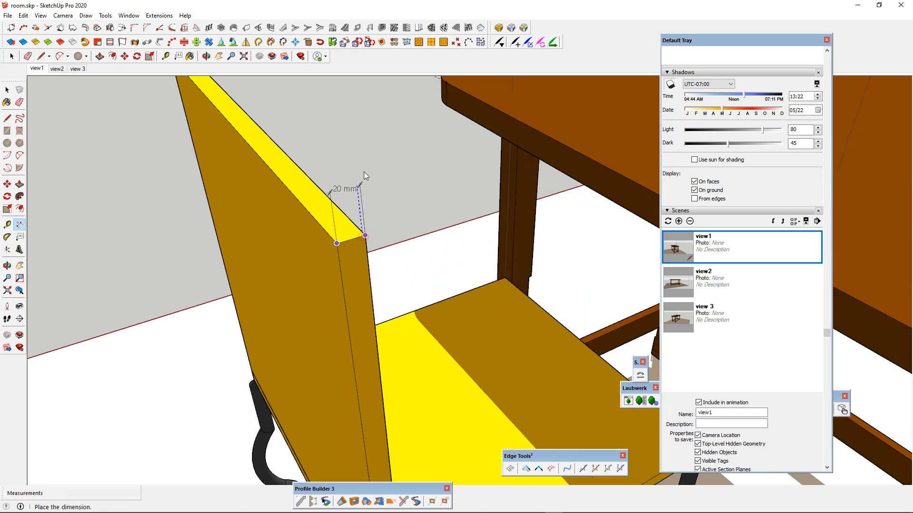
left_click(364, 159)
scroll(273, 226, "down", 10)
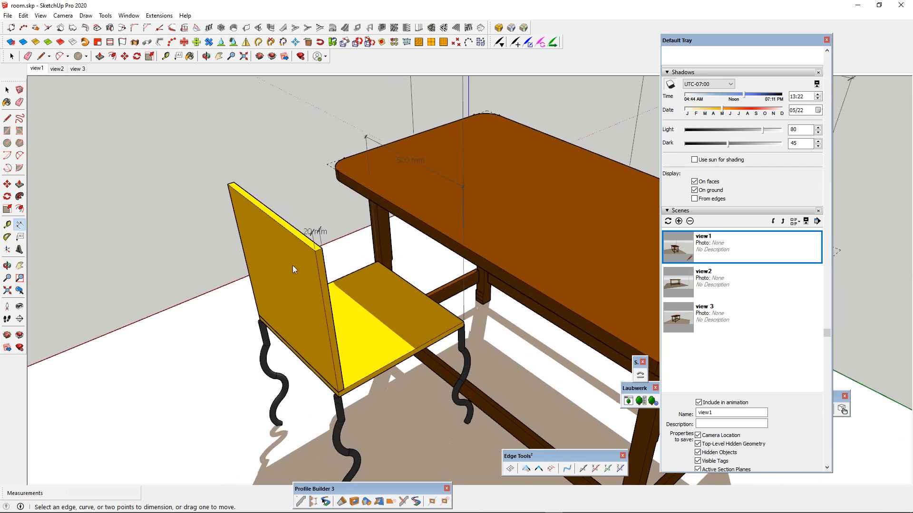
- Frame the whole dimensioned table and chair and start exporting the view as a 2D graphic
scroll(335, 250, "down", 3)
scroll(408, 235, "up", 4)
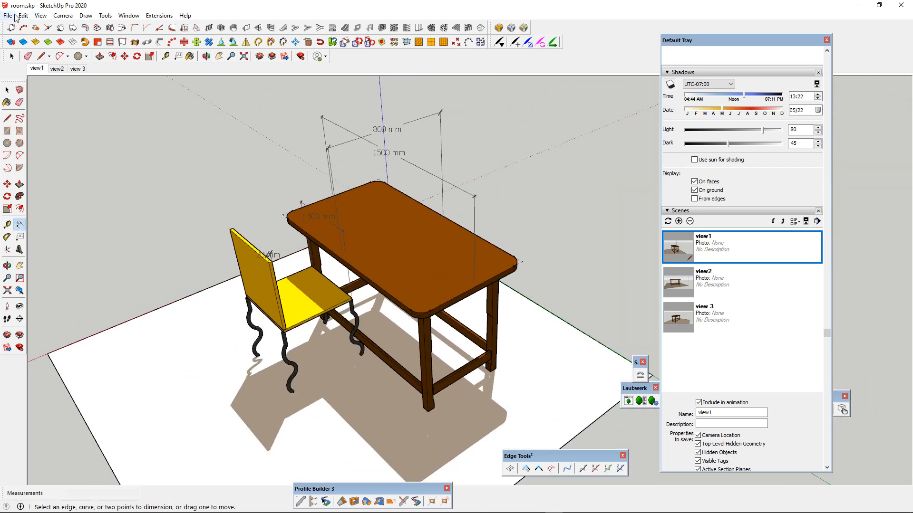
left_click(9, 16)
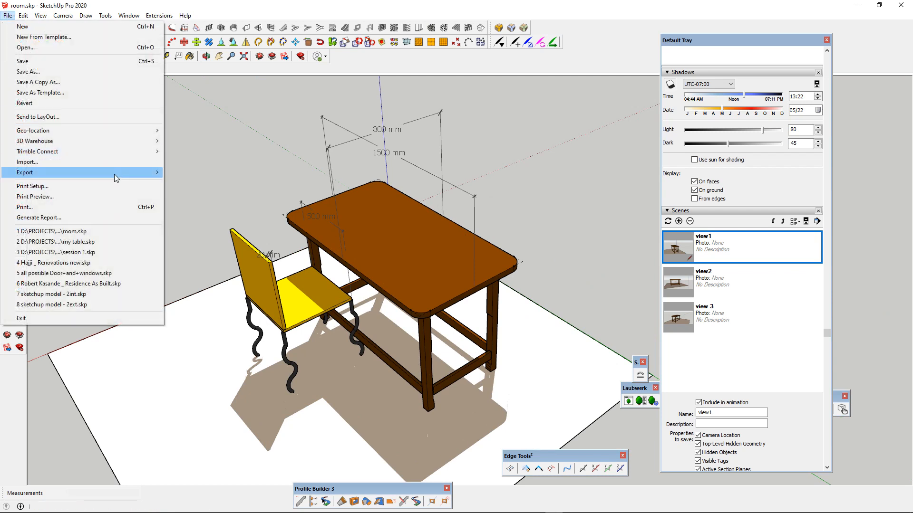
mouse_move(115, 174)
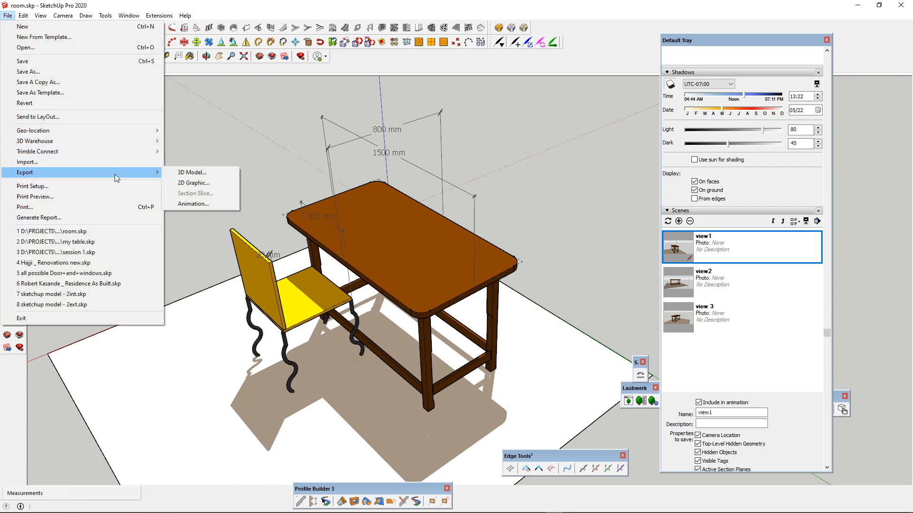
left_click(190, 184)
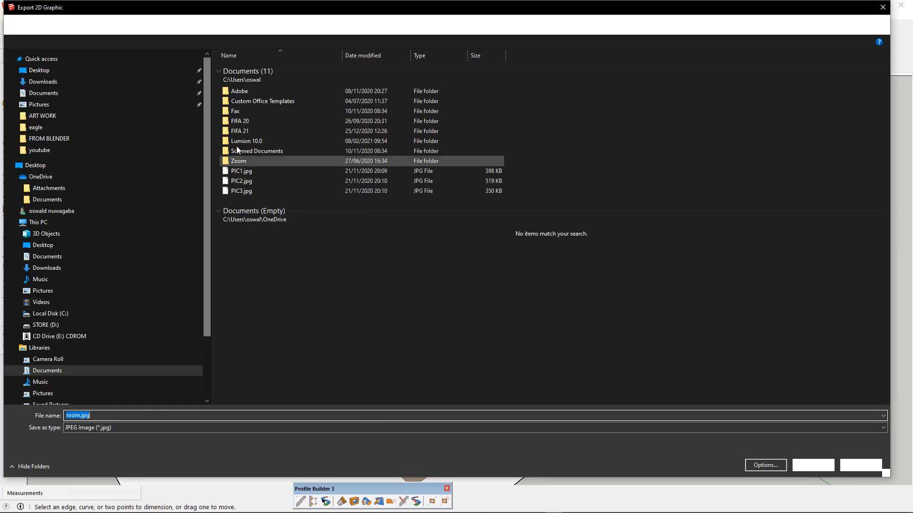
- Browse the export location to the D: drive folder PROJECTS > CRUSH COURSES > sketchup > week 2
left_click(68, 116)
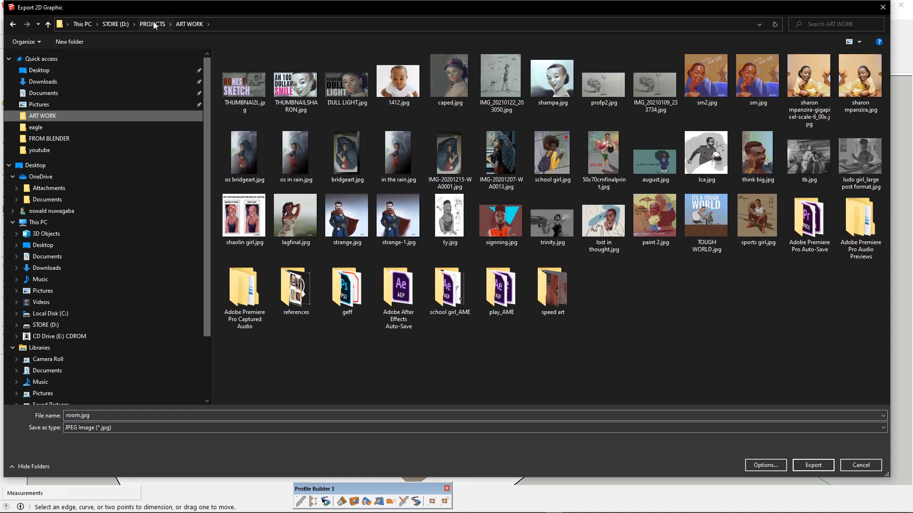
left_click(153, 23)
left_click(115, 24)
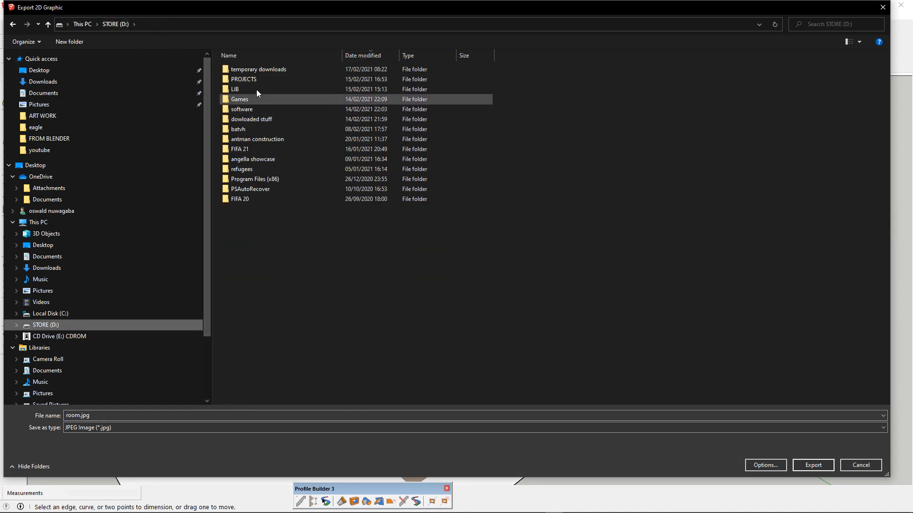
left_click(260, 122)
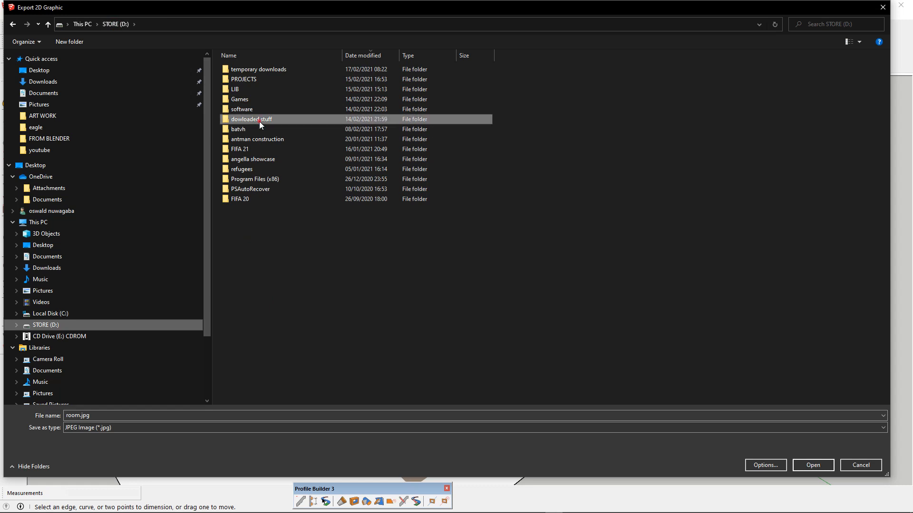
double_click(259, 81)
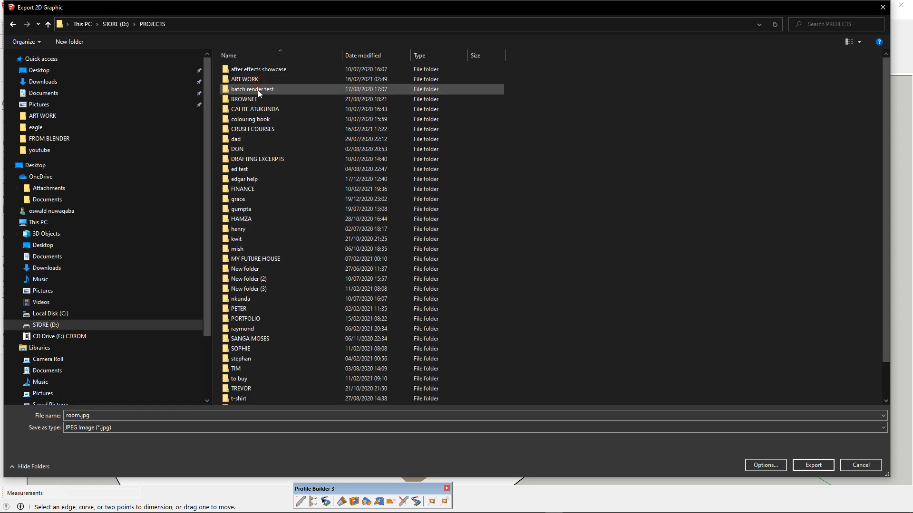
double_click(260, 128)
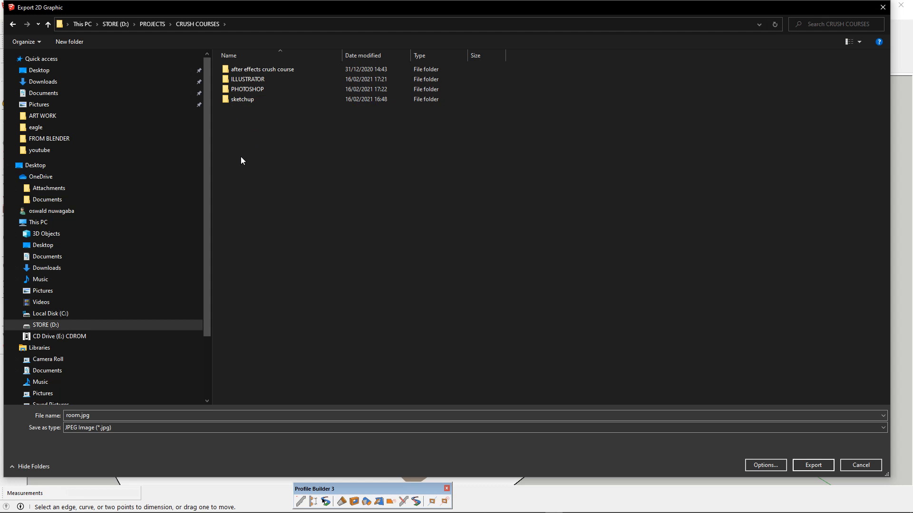
key("XF86AudioLowerVolume")
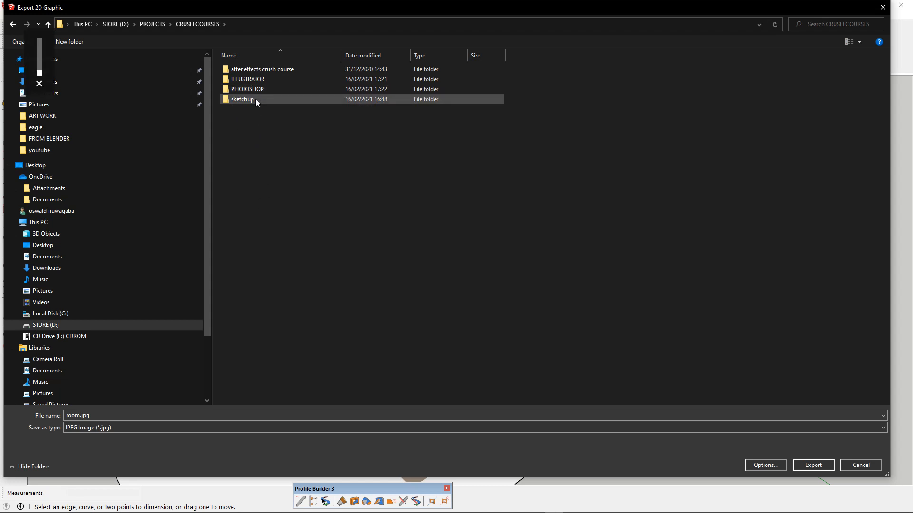
double_click(255, 98)
left_click(289, 90)
double_click(289, 90)
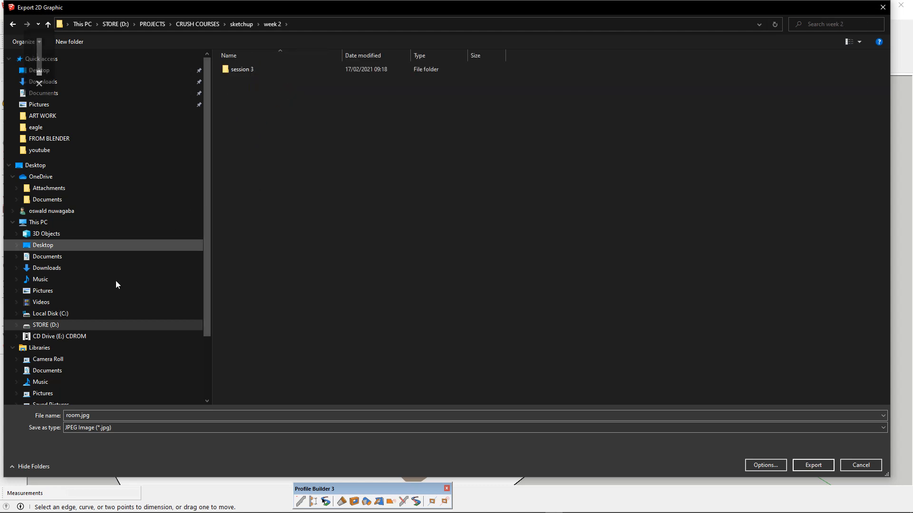
- Export the JPEG image as "chair with dimensions.jpg" into the session 3 folder
double_click(81, 416)
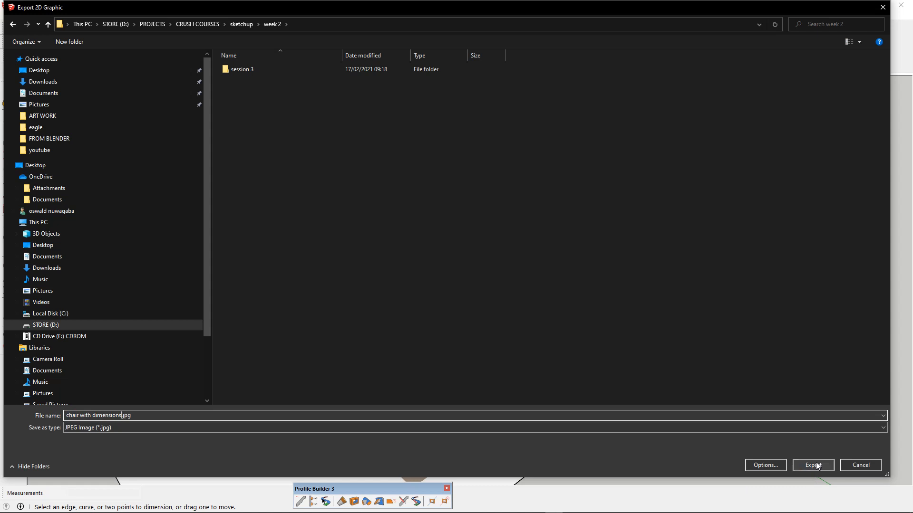
double_click(267, 67)
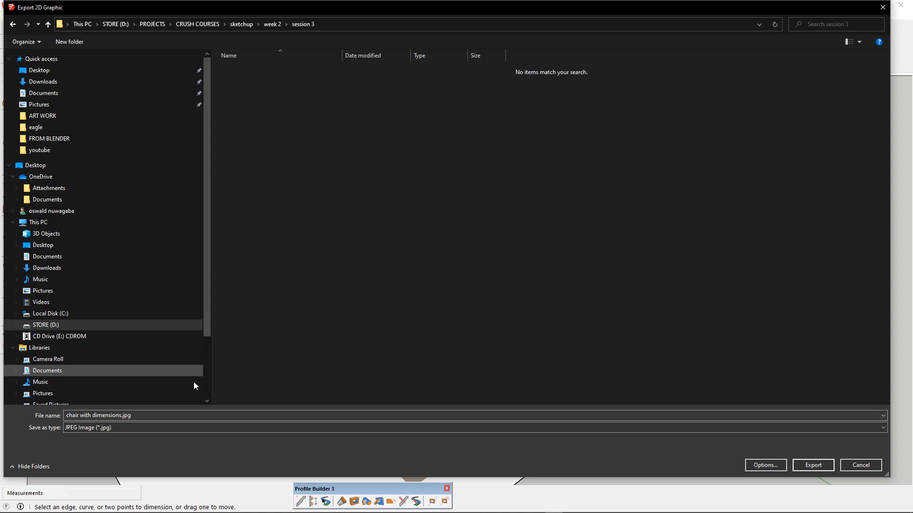
left_click(812, 466)
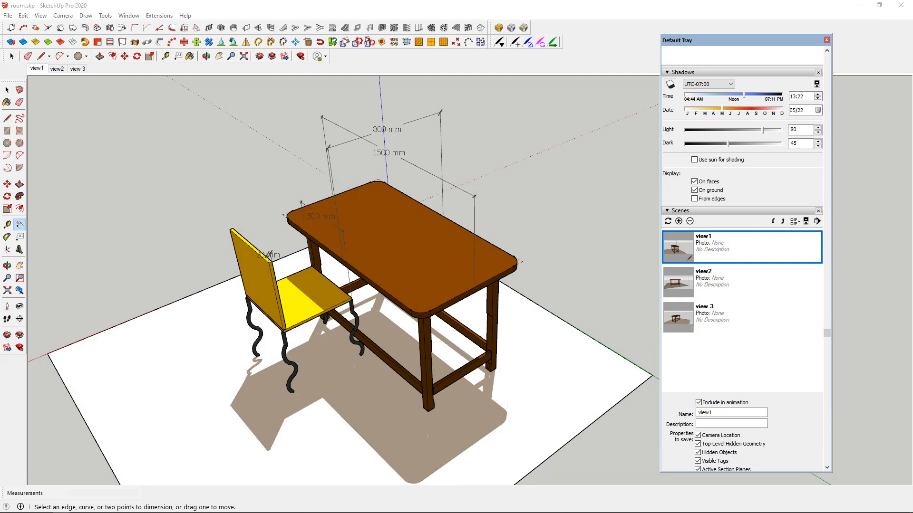
- Examine the dimensioned table and chair on the floor from all sides
scroll(417, 286, "down", 2)
scroll(414, 311, "up", 2)
middle_click_drag(414, 311, 250, 261)
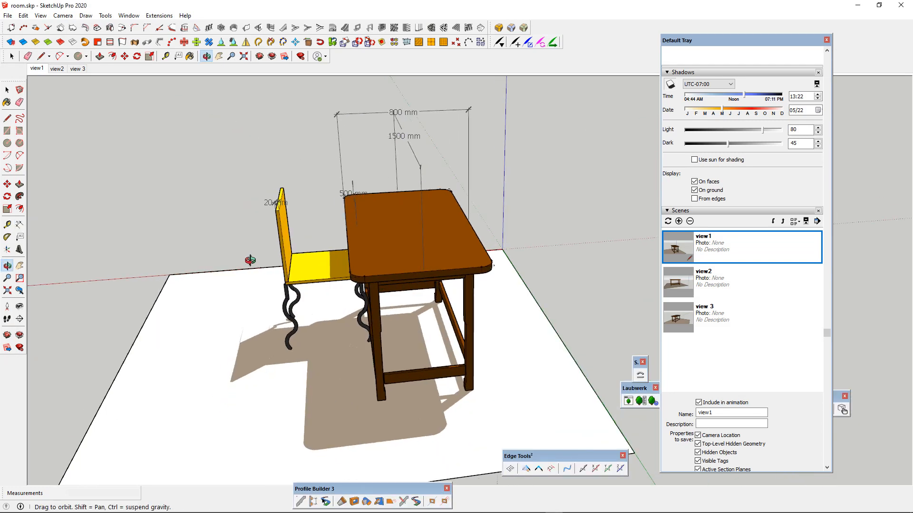
scroll(459, 272, "up", 1)
scroll(459, 272, "up", 1)
middle_click_drag(331, 252, 44, 108)
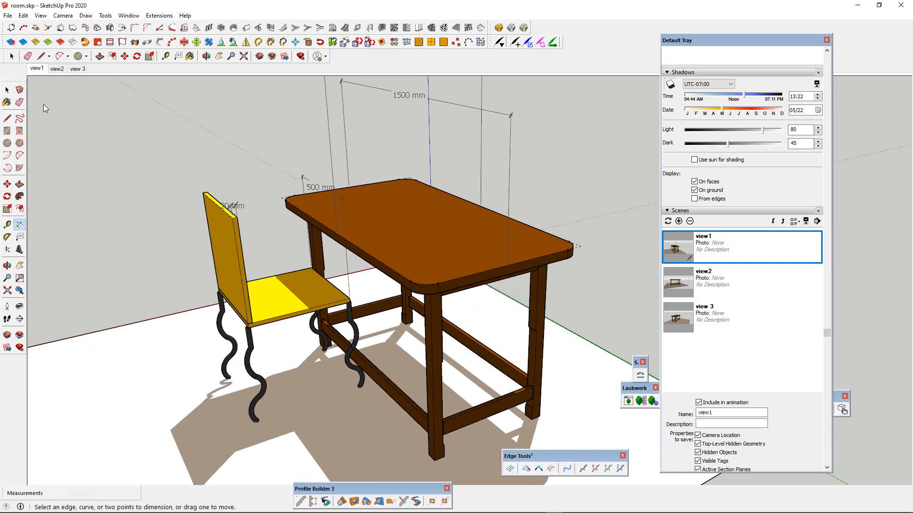
left_click(8, 89)
scroll(445, 308, "down", 3)
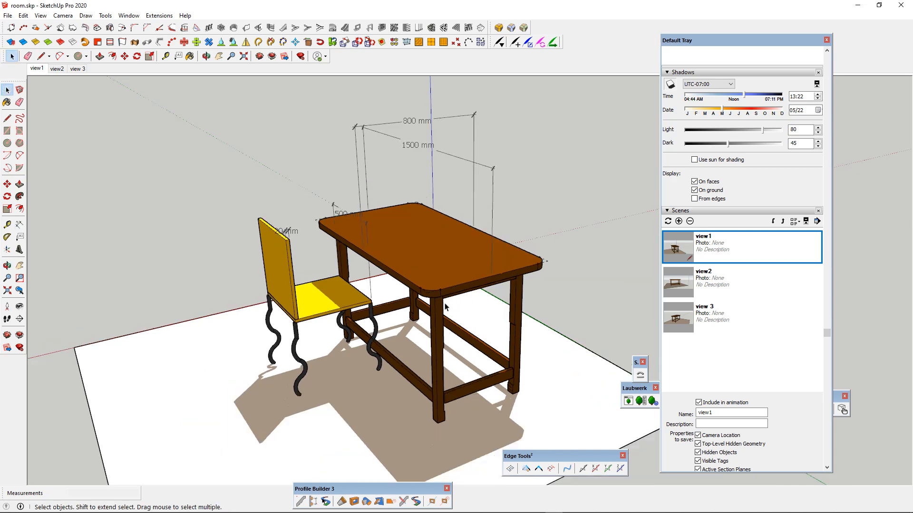
scroll(457, 275, "up", 2)
scroll(792, 298, "down", 5)
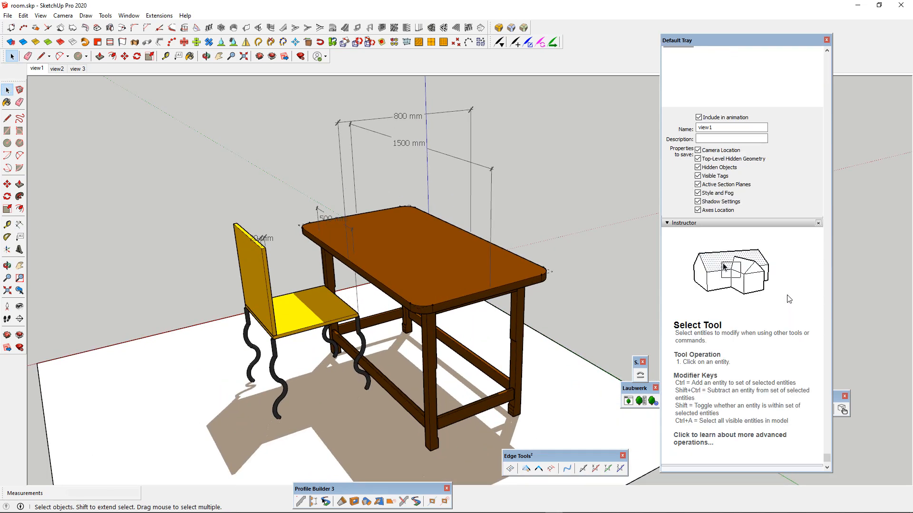
scroll(793, 247, "up", 3)
scroll(402, 278, "down", 2)
scroll(402, 277, "up", 2)
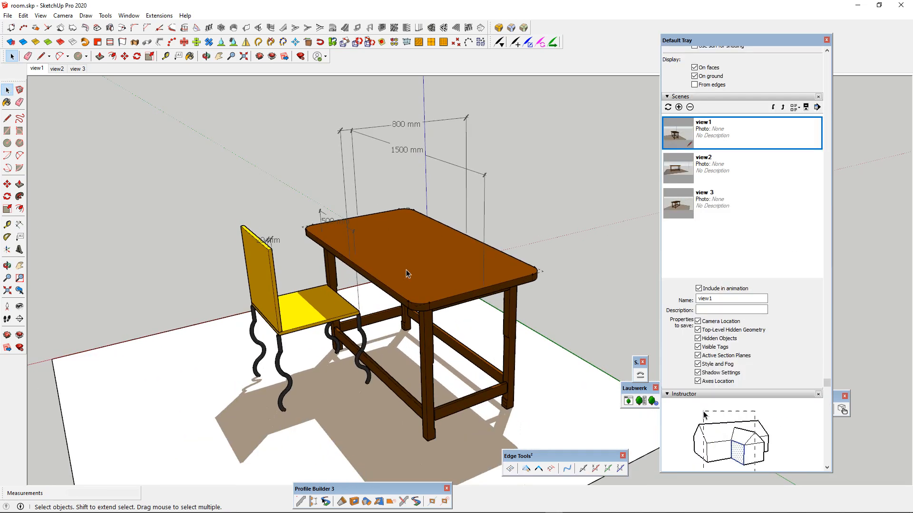
middle_click_drag(402, 278, 349, 277)
scroll(349, 277, "down", 3)
scroll(348, 277, "up", 3)
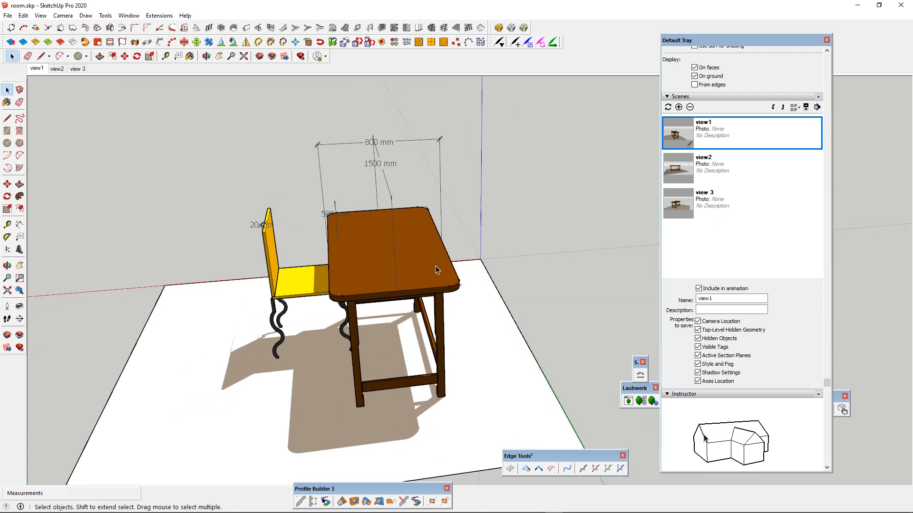
scroll(451, 270, "down", 4)
scroll(436, 271, "up", 3)
middle_click_drag(435, 272, 341, 281)
scroll(340, 281, "down", 2)
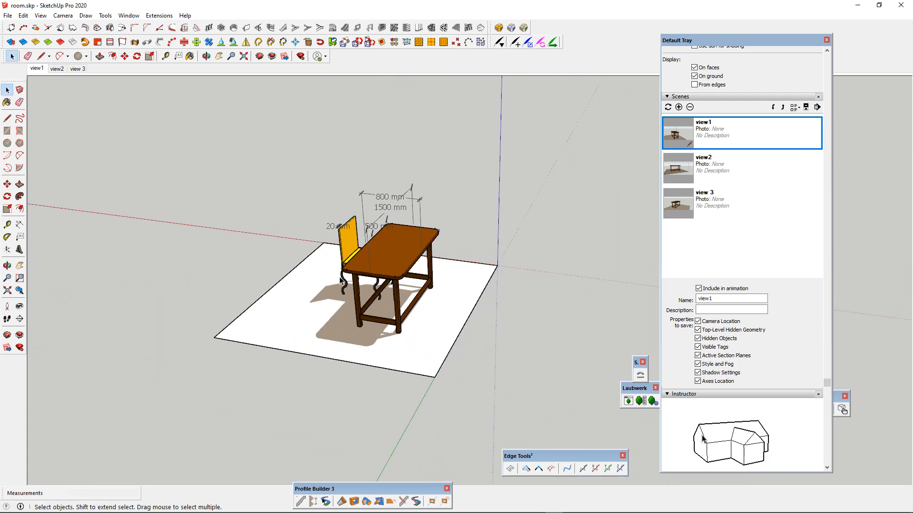
middle_click_drag(383, 257, 524, 257)
scroll(375, 299, "up", 4)
scroll(398, 328, "down", 3)
scroll(399, 328, "up", 3)
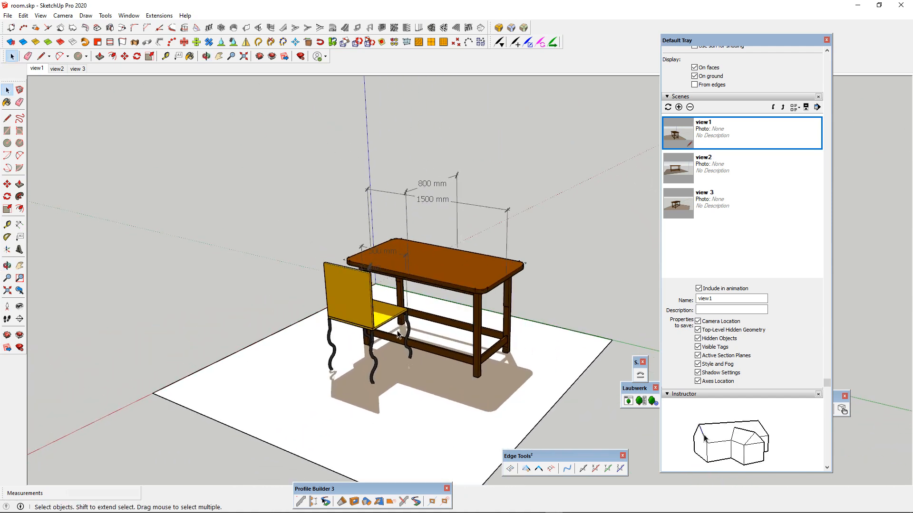
middle_click_drag(400, 332, 628, 371)
scroll(343, 348, "down", 5)
scroll(460, 338, "up", 6)
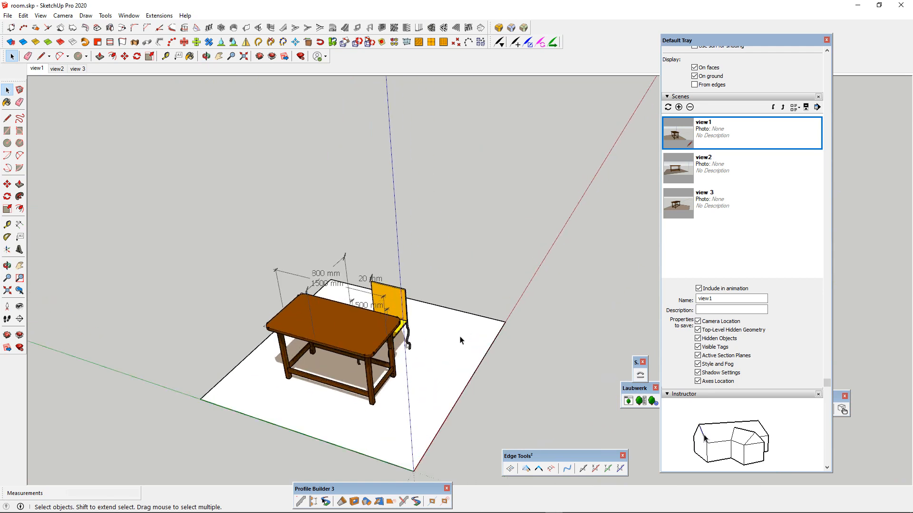
middle_click_drag(498, 307, 206, 300)
scroll(208, 291, "down", 4)
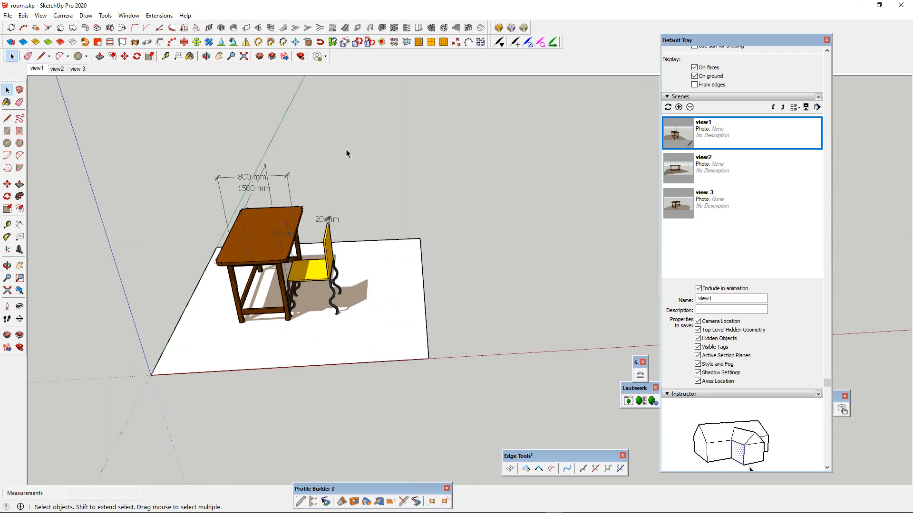
scroll(190, 281, "up", 4)
middle_click_drag(191, 281, 439, 281)
scroll(439, 280, "down", 2)
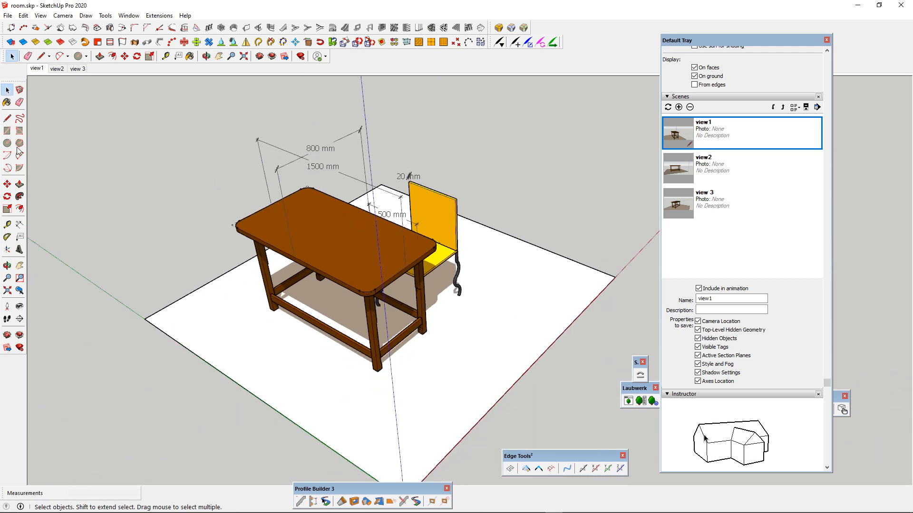
- Draw a 200 by 3000 mm rectangle from the floor's corner along the edge beside the table's short end
left_click(7, 131)
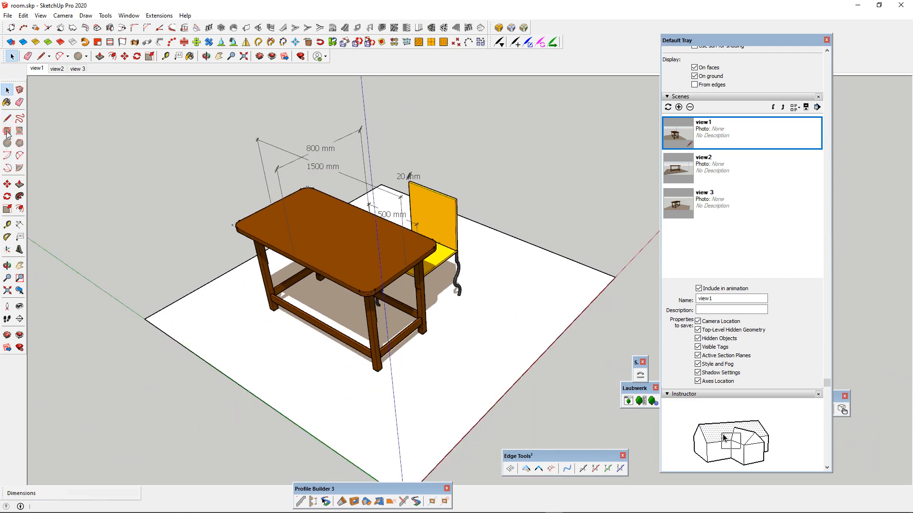
scroll(253, 351, "down", 2)
scroll(216, 311, "up", 5)
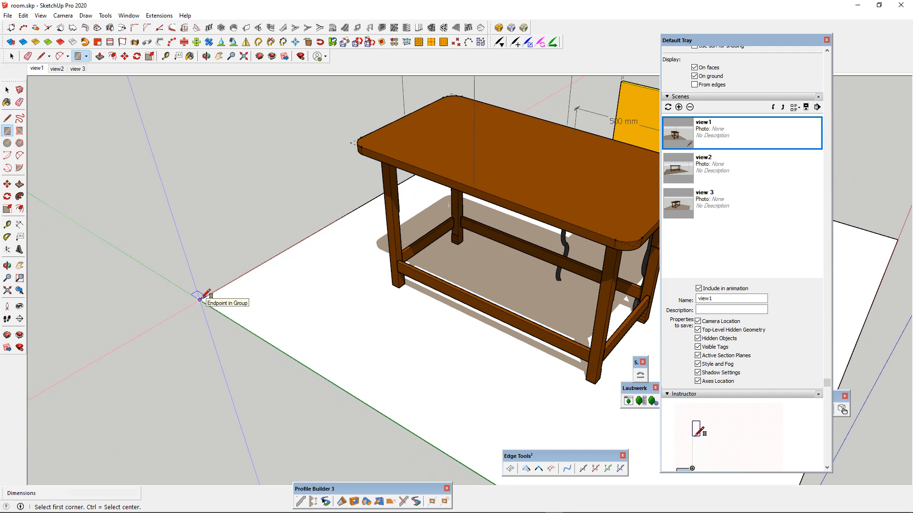
left_click(200, 300)
scroll(337, 321, "down", 4)
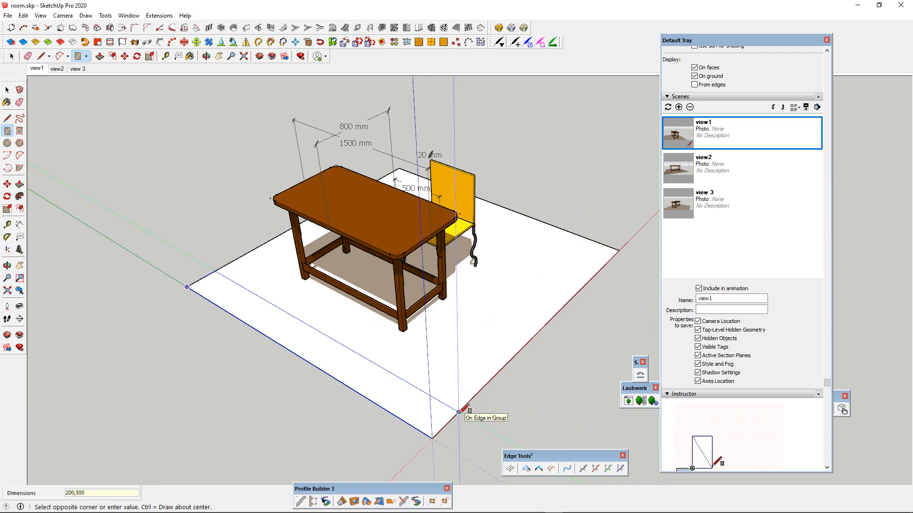
left_click(459, 411)
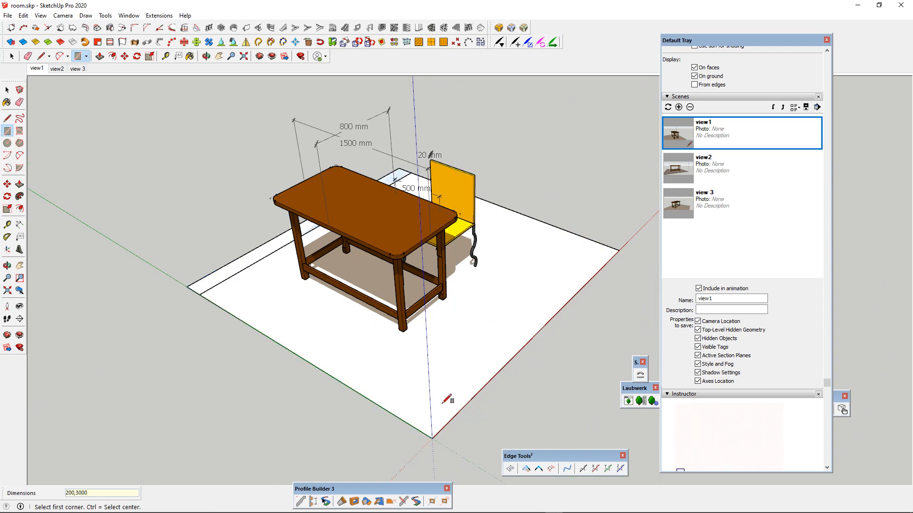
- Push/Pull the narrow rectangle along the floor's edge upward 3000 mm to form a wall
middle_click_drag(447, 399, 428, 285)
left_click(7, 90)
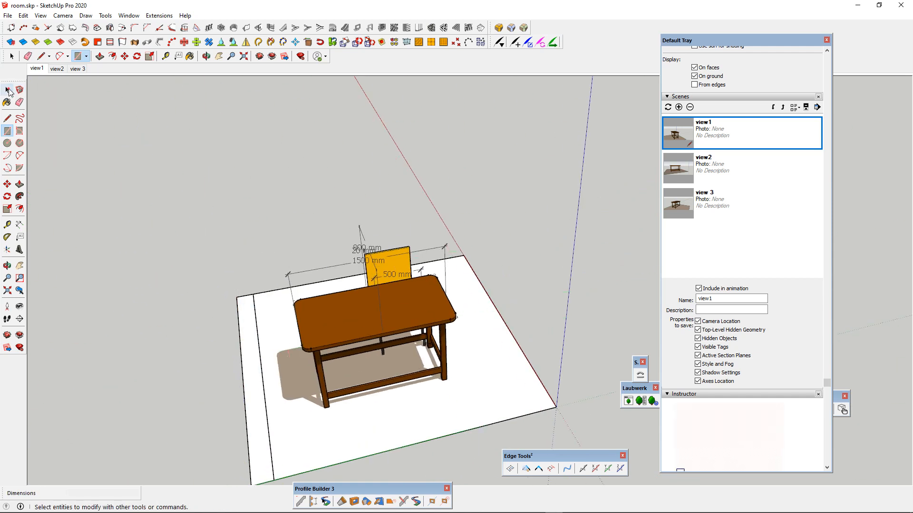
left_click(19, 184)
scroll(247, 381, "down", 3)
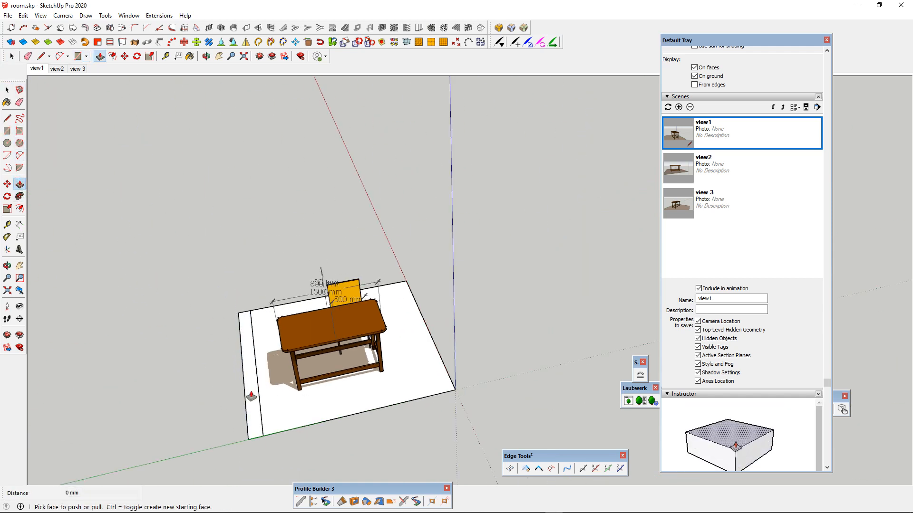
left_click_drag(251, 396, 231, 284)
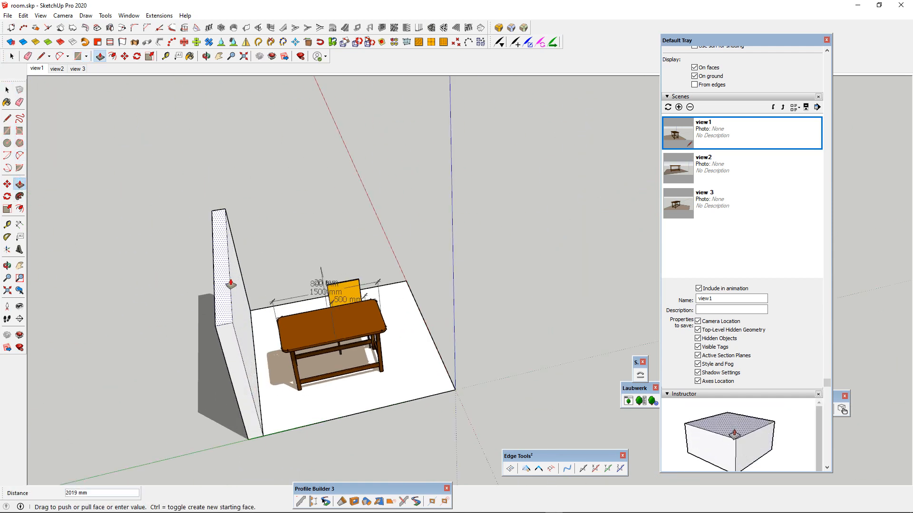
type("3000")
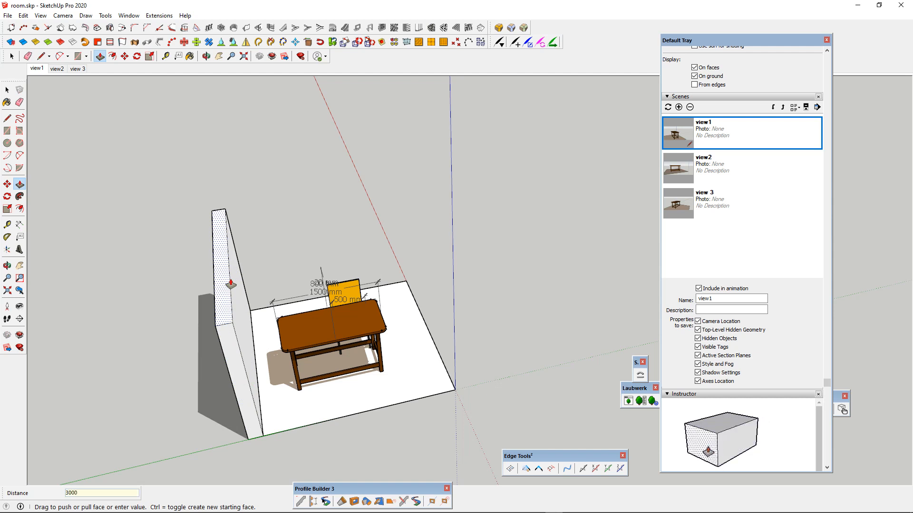
key("Return")
scroll(230, 284, "down", 2)
key("space")
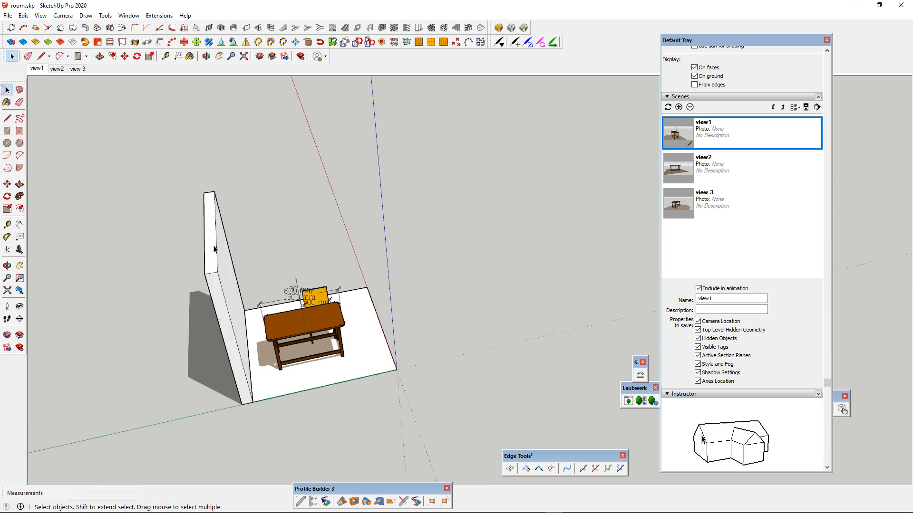
middle_click_drag(224, 281, 405, 172)
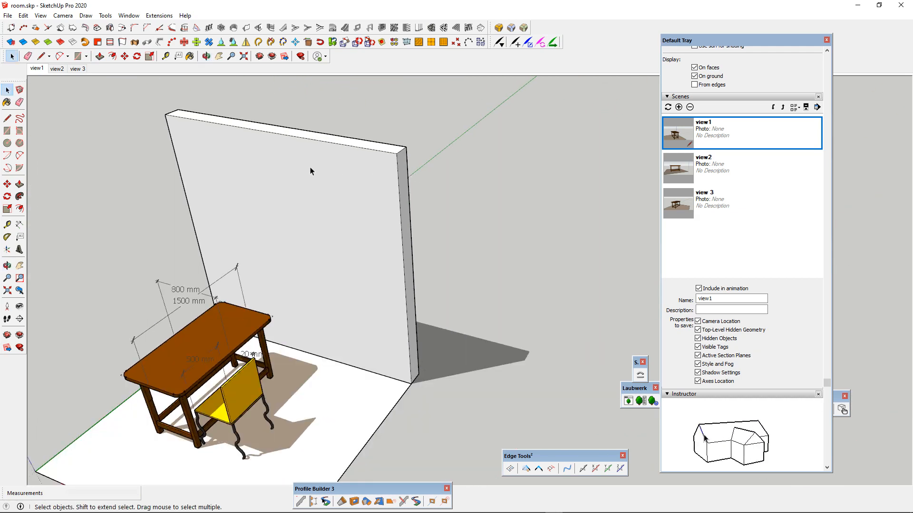
- Copy the wall's vertical end edge 200 mm inward along its inner face
mouse_move(309, 171)
middle_mouse_down()
mouse_move(175, 130)
mouse_move(318, 181)
middle_mouse_up()
scroll(161, 109, "up", 3)
left_click(171, 148)
scroll(269, 199, "down", 3)
scroll(137, 172, "up", 3)
scroll(152, 183, "up", 3)
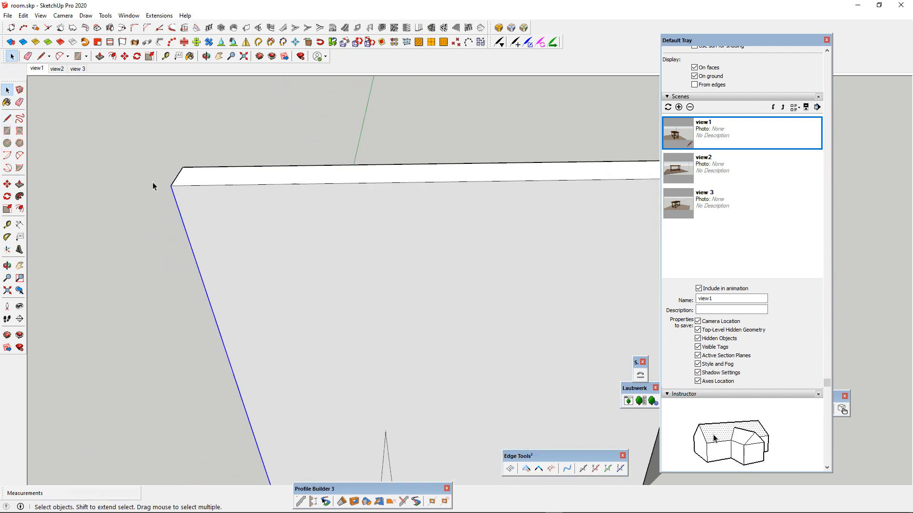
left_click(8, 184)
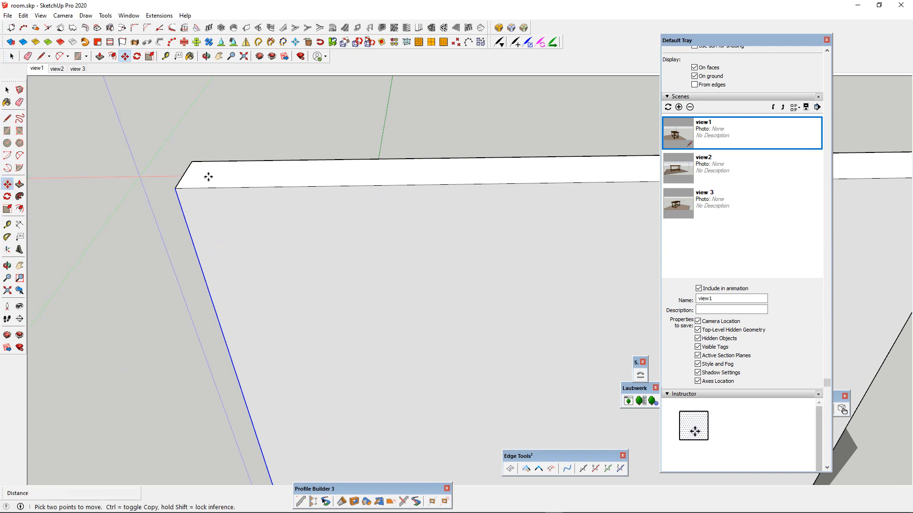
left_click(177, 189)
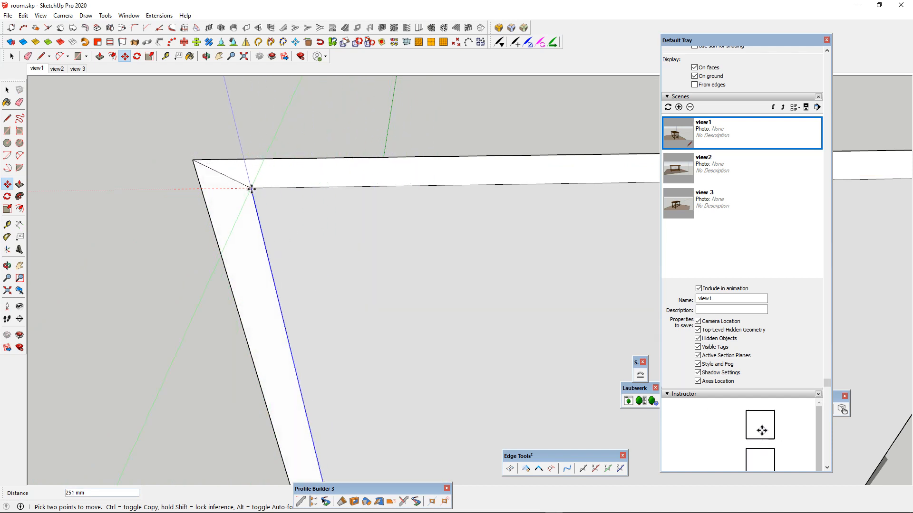
key("ctrl")
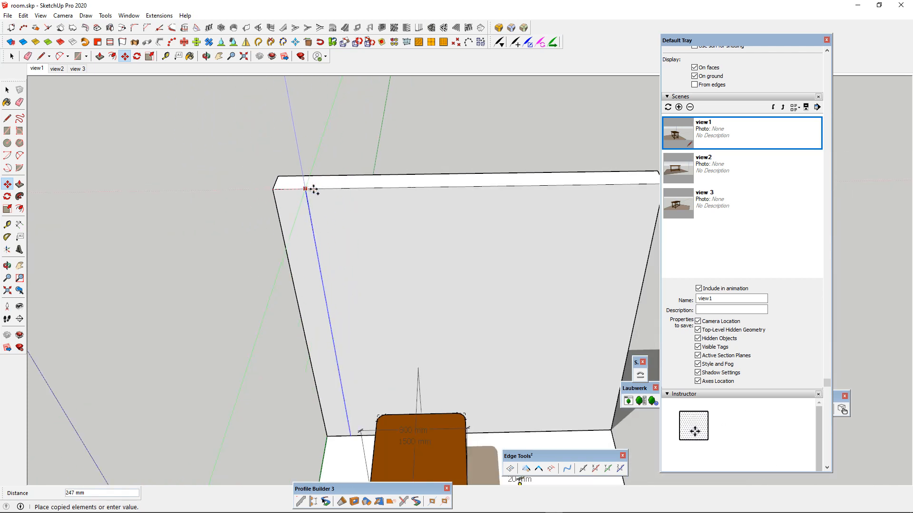
type("200")
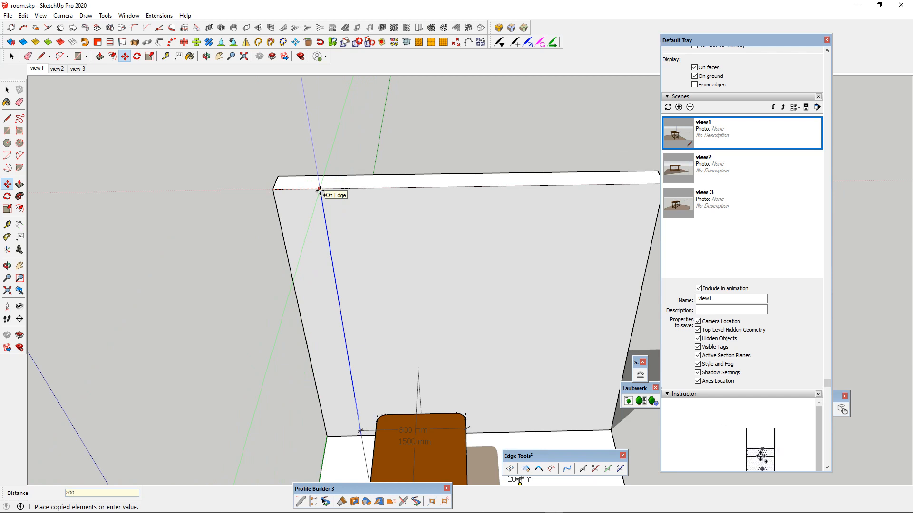
key("Return")
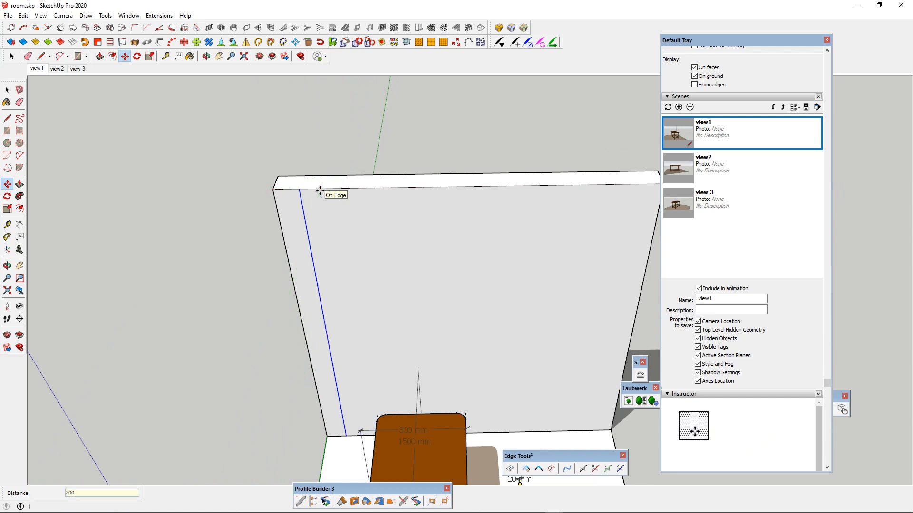
- Push/Pull the narrow strip on the wall's inner face 2800 mm along the floor's edge to form a second wall
scroll(313, 186, "down", 3)
key("space")
left_click(324, 208)
left_click(302, 213)
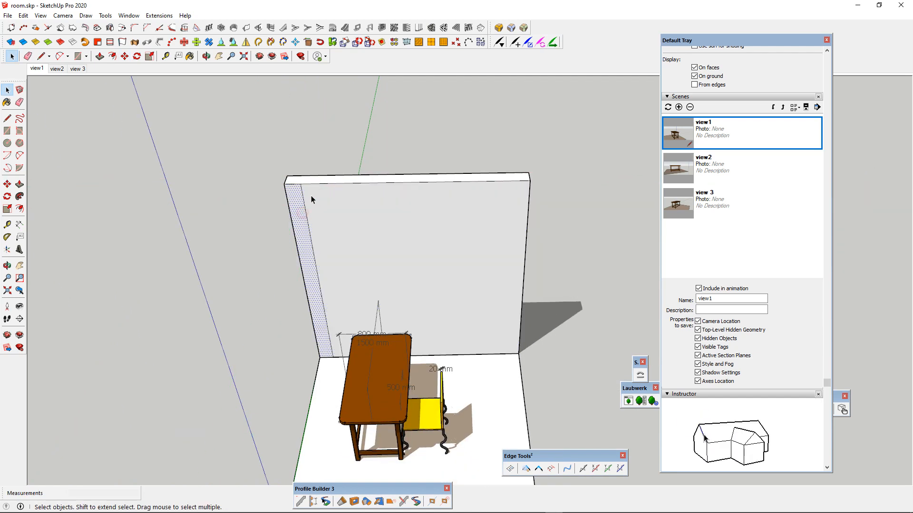
scroll(316, 231, "up", 2)
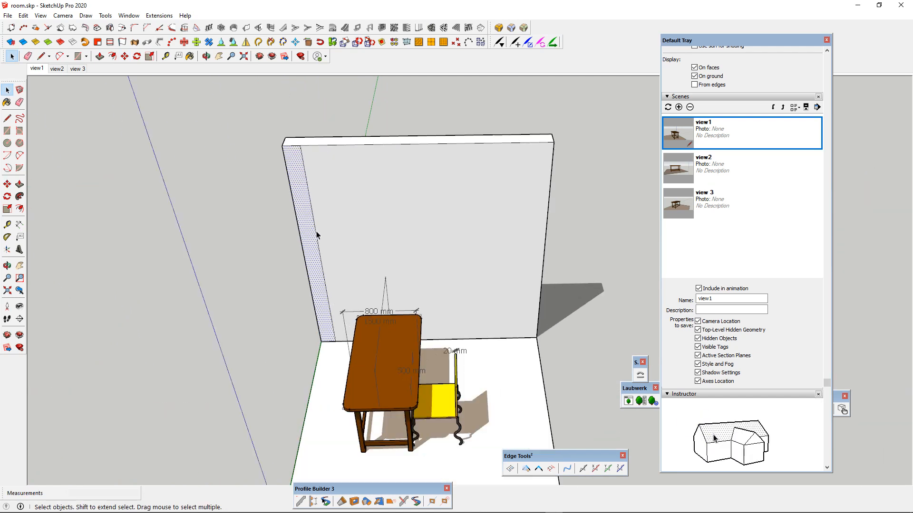
left_click(22, 186)
scroll(400, 190, "down", 3)
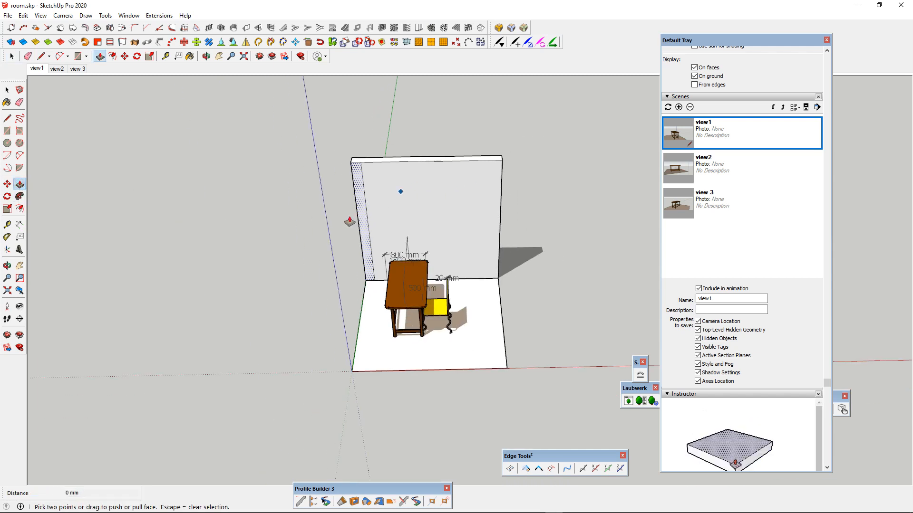
left_click(367, 264)
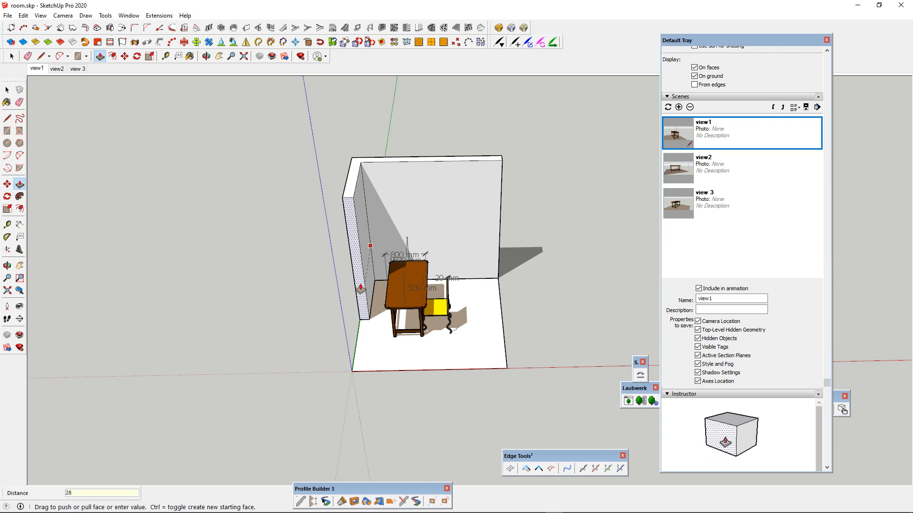
type("2800")
key("Return")
scroll(204, 330, "up", 8)
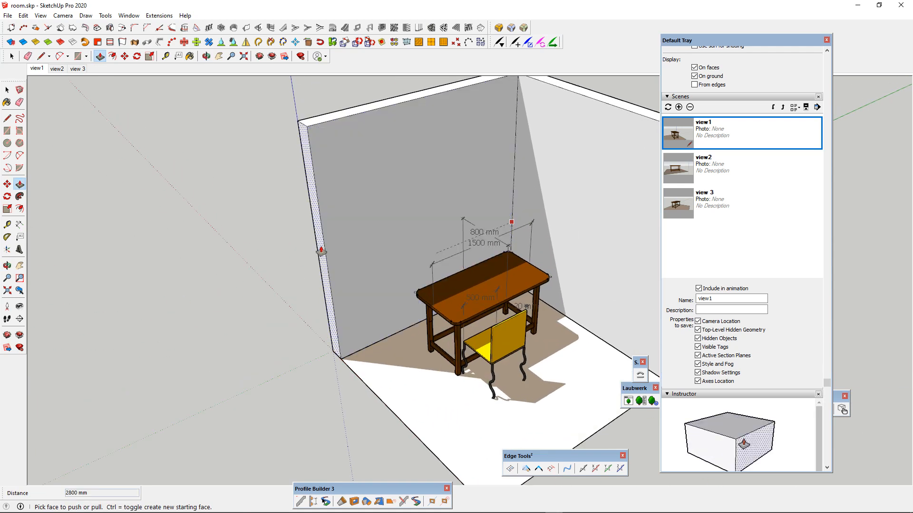
- Push/Pull the second wall's end face outward 200 mm past the floor's edge, with a new starting face
scroll(307, 147, "up", 3)
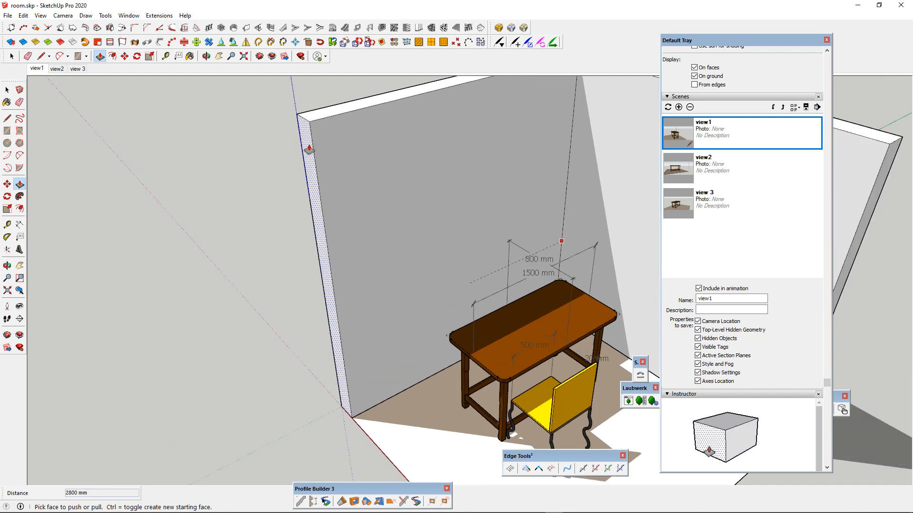
left_click_drag(308, 150, 152, 192)
scroll(174, 189, "down", 5)
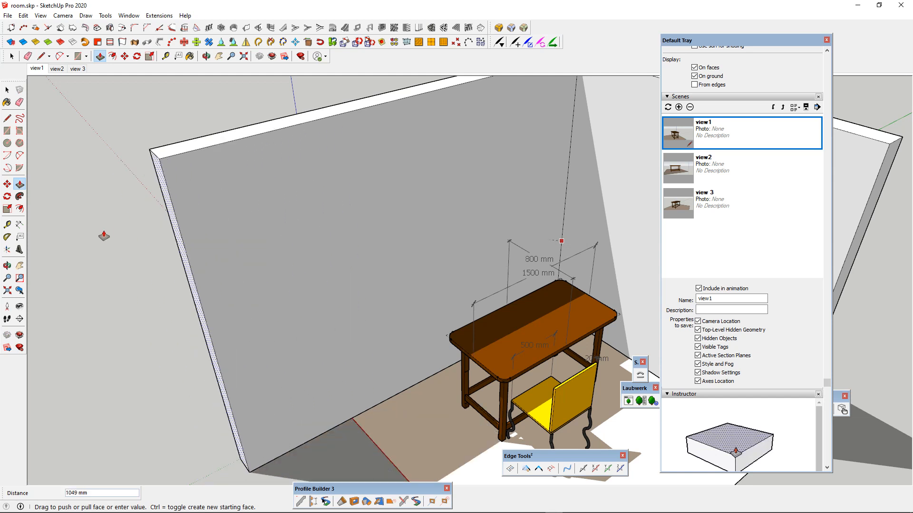
left_click_drag(289, 210, 299, 189)
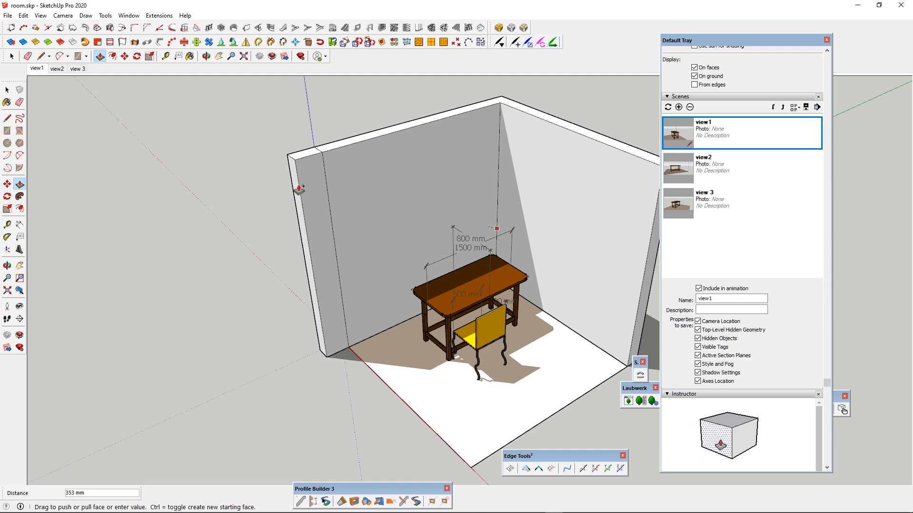
key("Return")
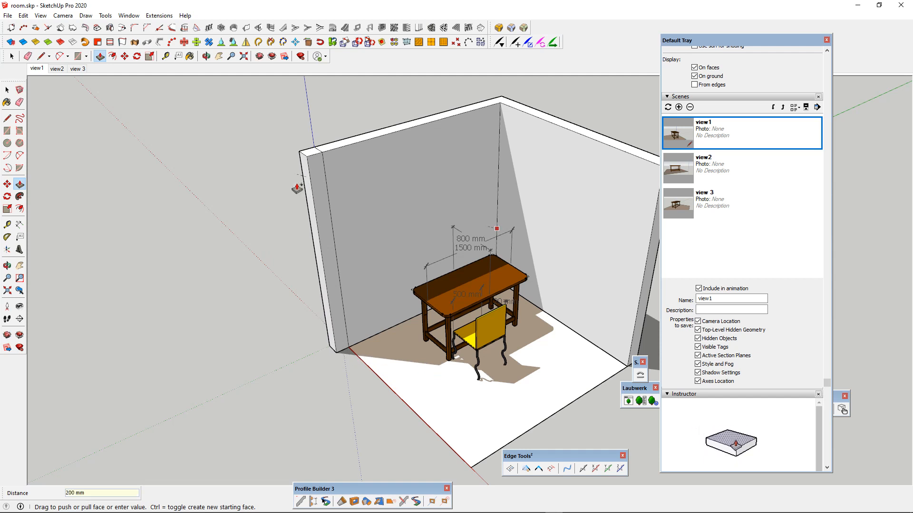
- Push/Pull the inner face of the 200 mm end segment 2800 mm to form a third wall level with the opposite wall's end
scroll(342, 214, "down", 3)
scroll(310, 271, "up", 5)
scroll(307, 280, "down", 3)
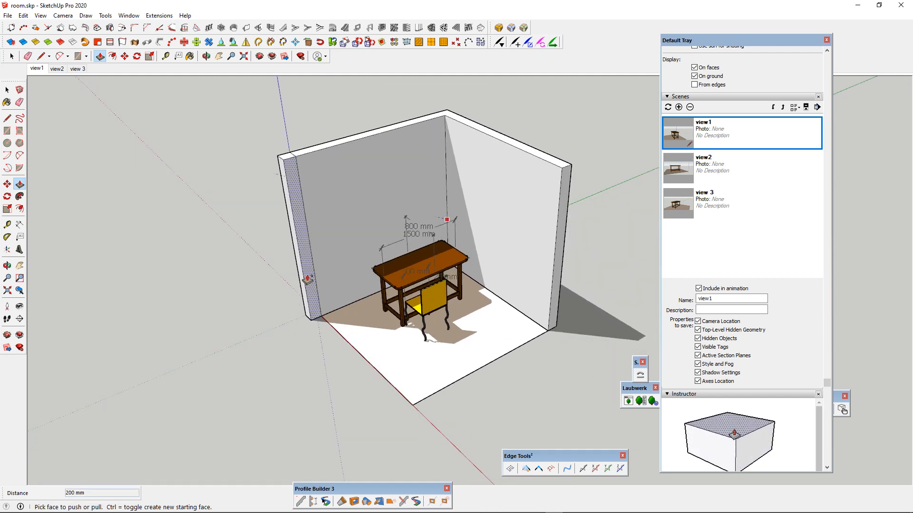
left_click_drag(312, 283, 540, 181)
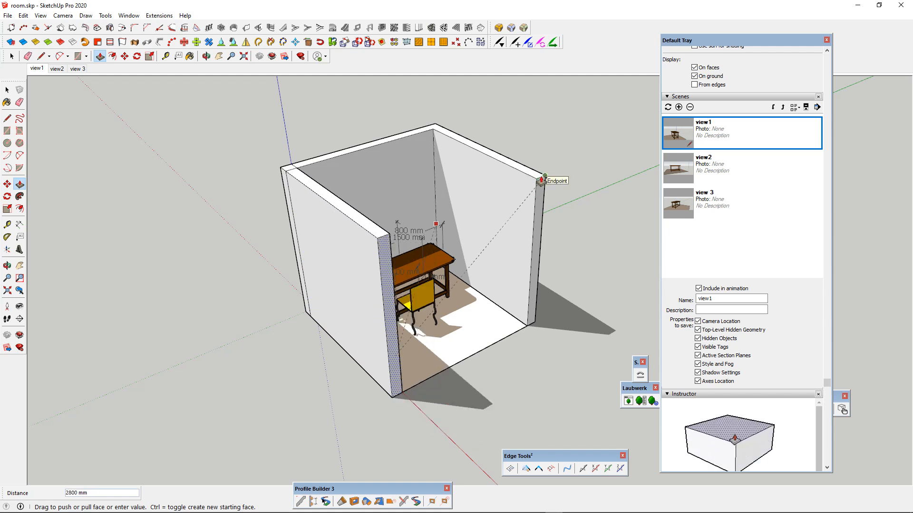
left_click_drag(541, 181, 540, 181)
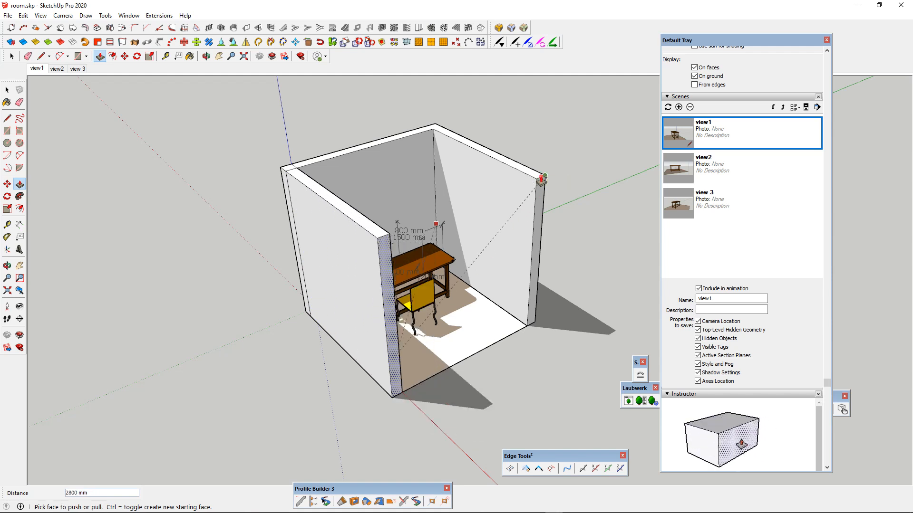
scroll(340, 287, "down", 2)
scroll(333, 295, "up", 2)
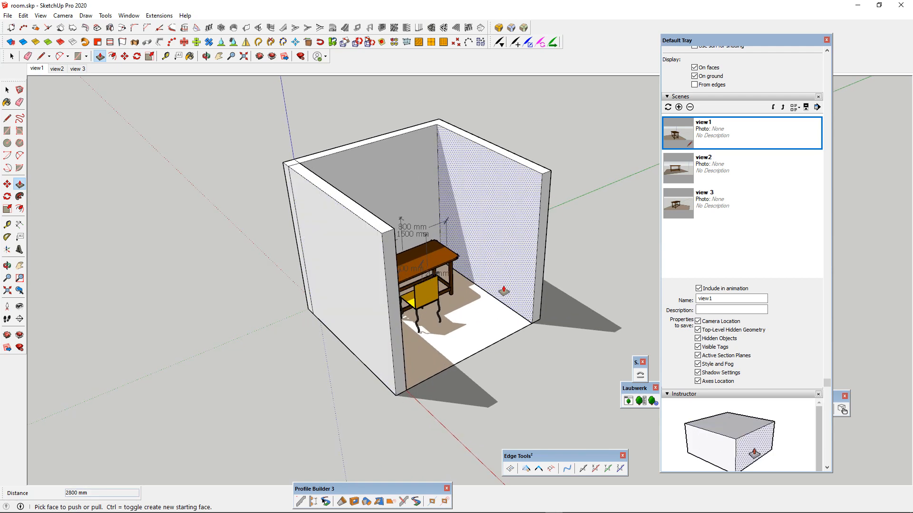
- Select all connected geometry of the three walls and make it a group
left_click(10, 90)
scroll(355, 295, "down", 3)
scroll(396, 259, "up", 4)
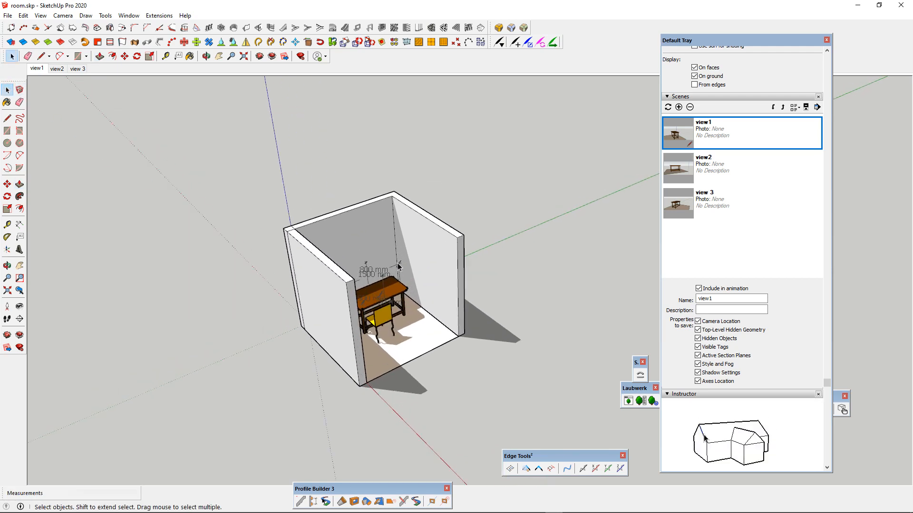
mouse_move(396, 261)
middle_mouse_down()
mouse_move(252, 204)
mouse_move(112, 204)
mouse_move(393, 264)
middle_mouse_up()
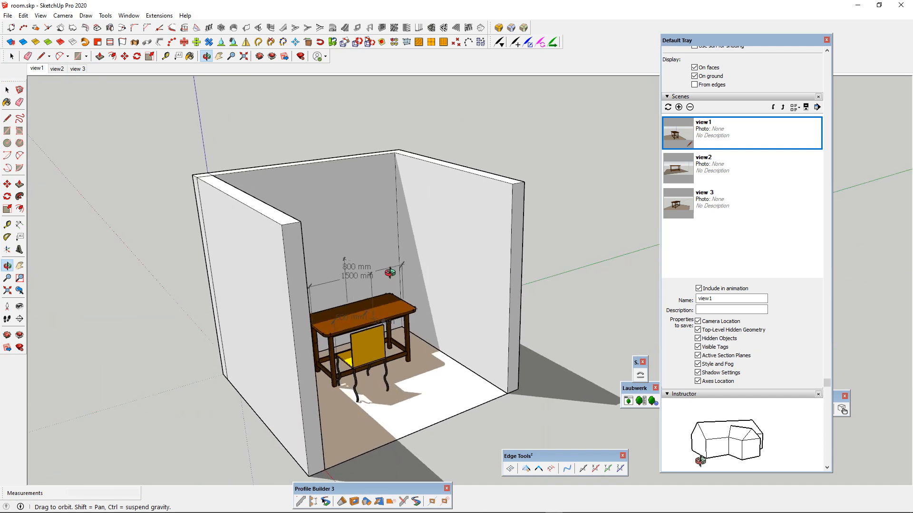
scroll(394, 285, "down", 3)
scroll(438, 330, "up", 4)
middle_click_drag(438, 330, 232, 232)
scroll(232, 233, "down", 3)
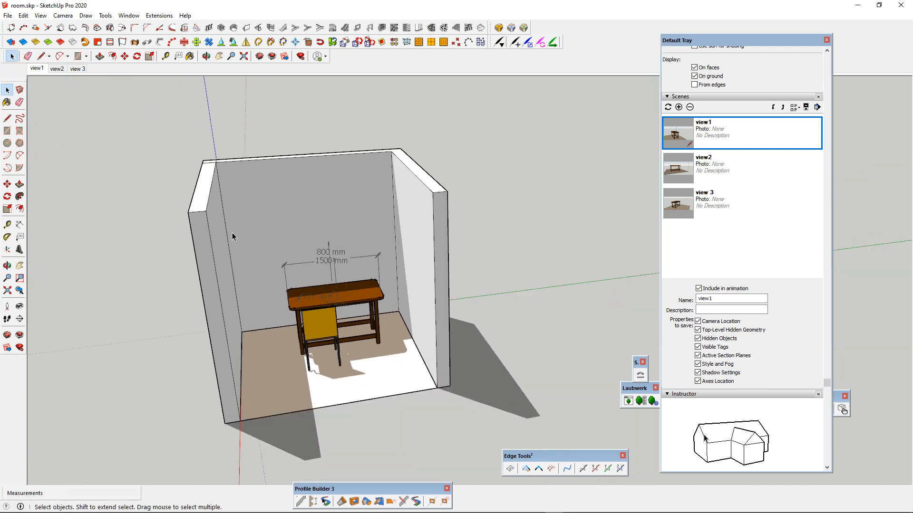
triple_click(306, 178)
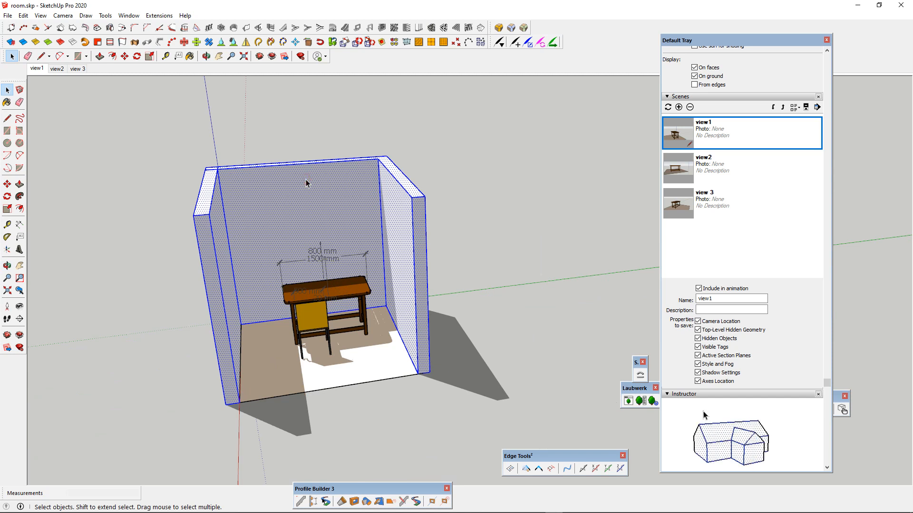
right_click(306, 179)
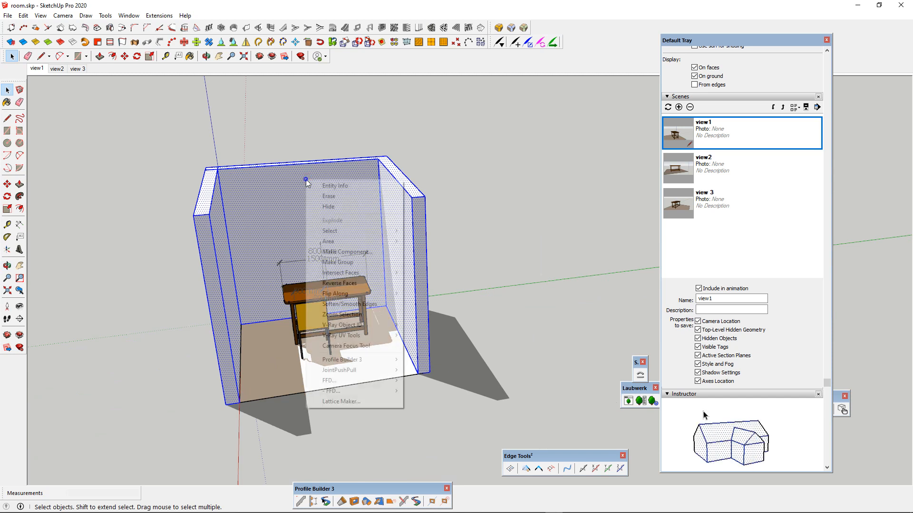
left_click(352, 262)
- Scale the floor group outward so it extends beyond the open front and both side walls
scroll(352, 263, "down", 4)
scroll(327, 273, "up", 3)
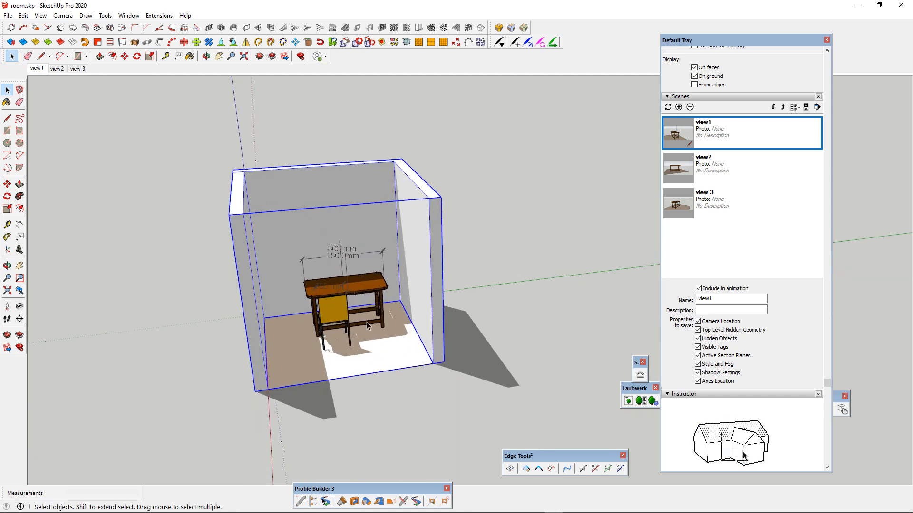
double_click(374, 360)
scroll(349, 370, "down", 2)
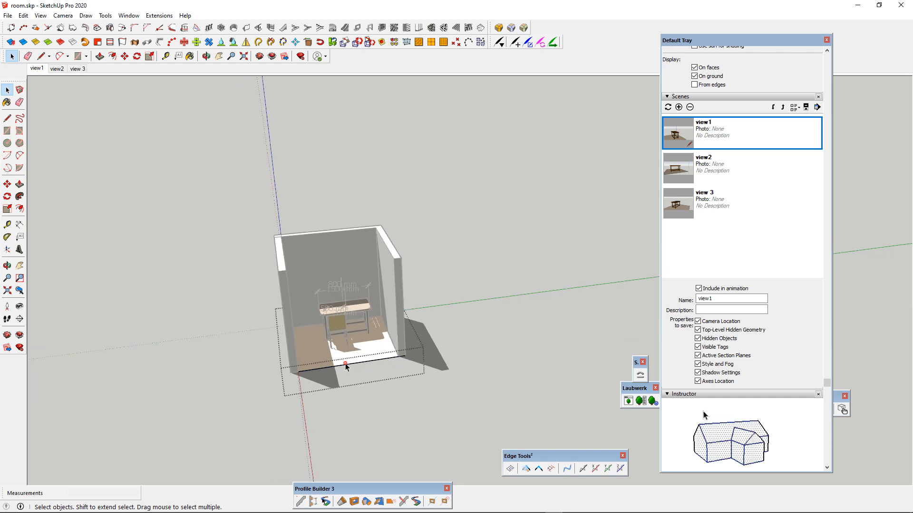
double_click(349, 351)
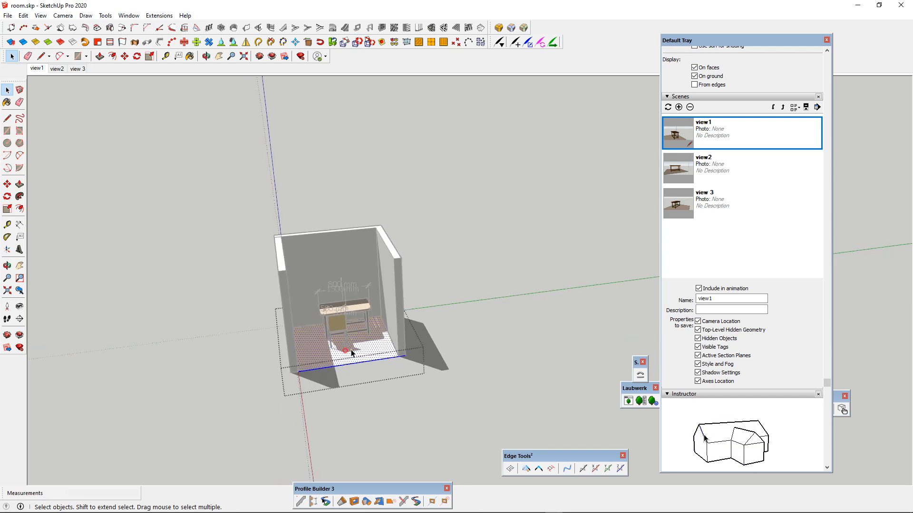
left_click(419, 355)
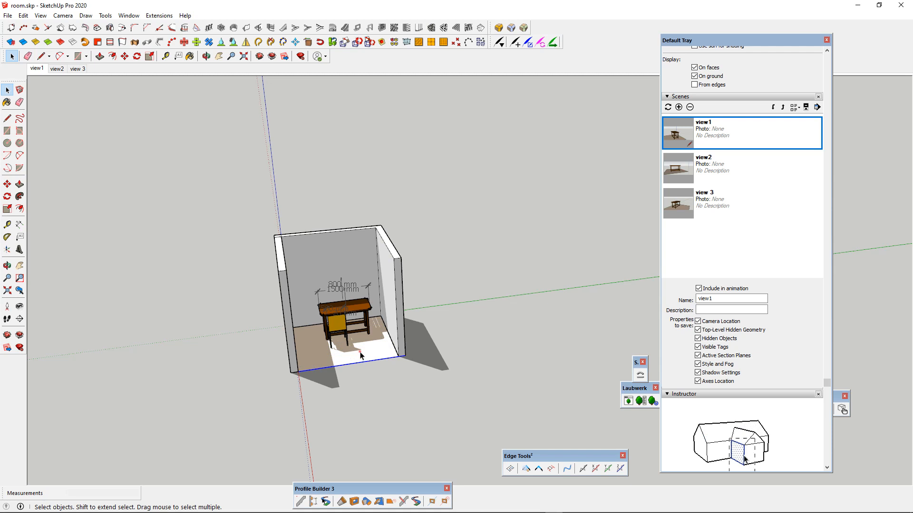
left_click(7, 208)
scroll(362, 356, "down", 2)
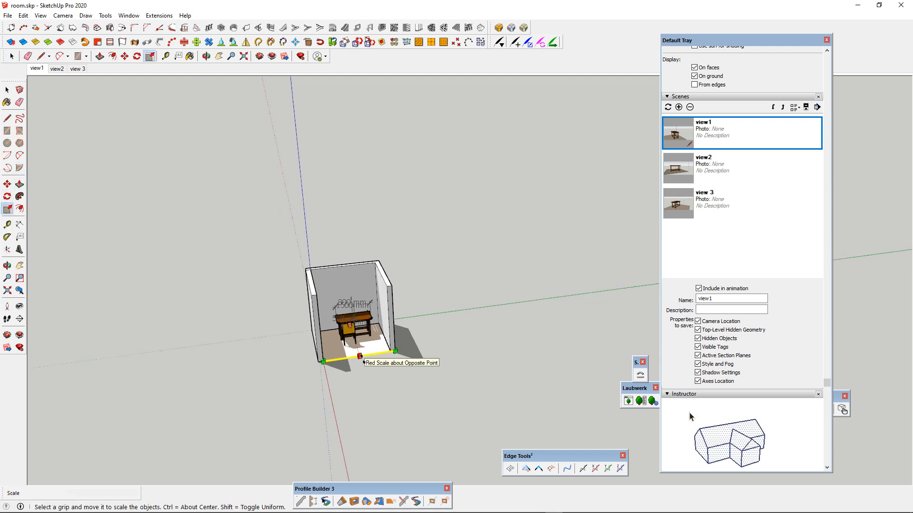
left_click_drag(362, 356, 407, 394)
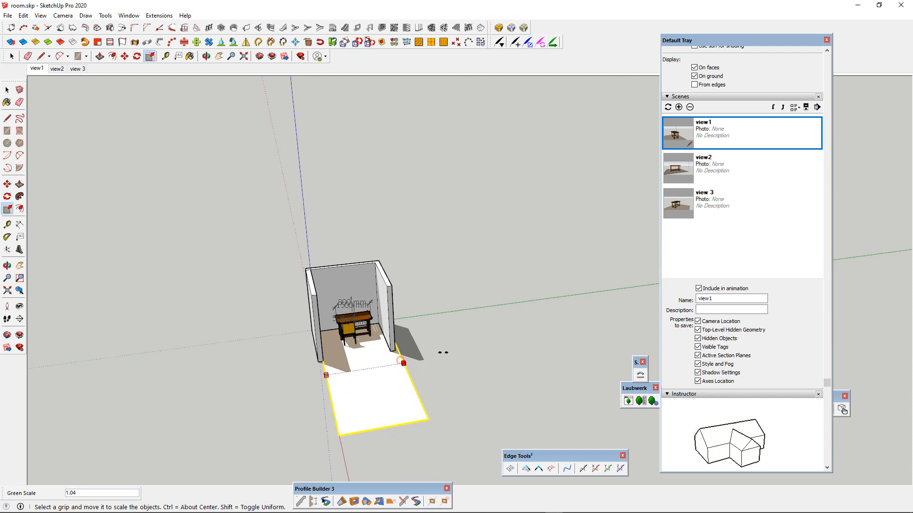
left_click_drag(443, 352, 416, 360)
left_click_drag(332, 373, 271, 378)
left_click(8, 89)
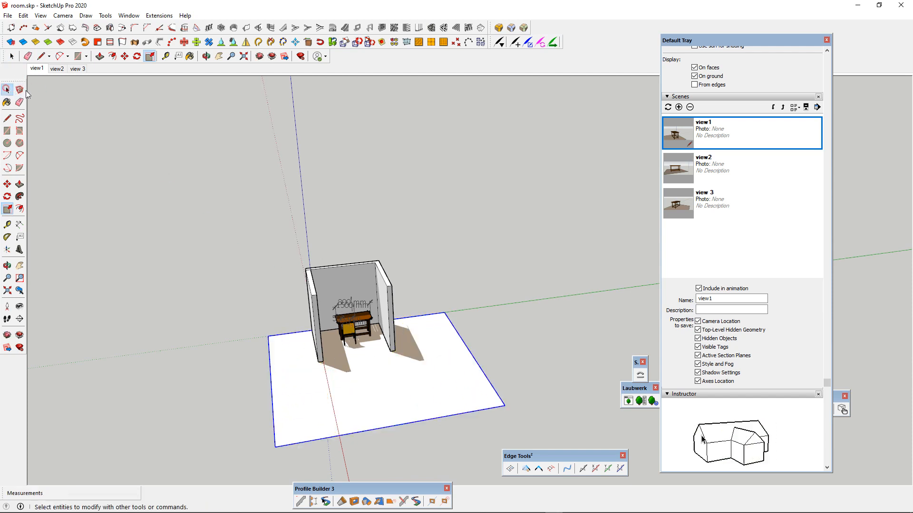
- Check the saved scenes view1, view2 and view 3 against the new walls and enlarged floor
scroll(329, 286, "up", 4)
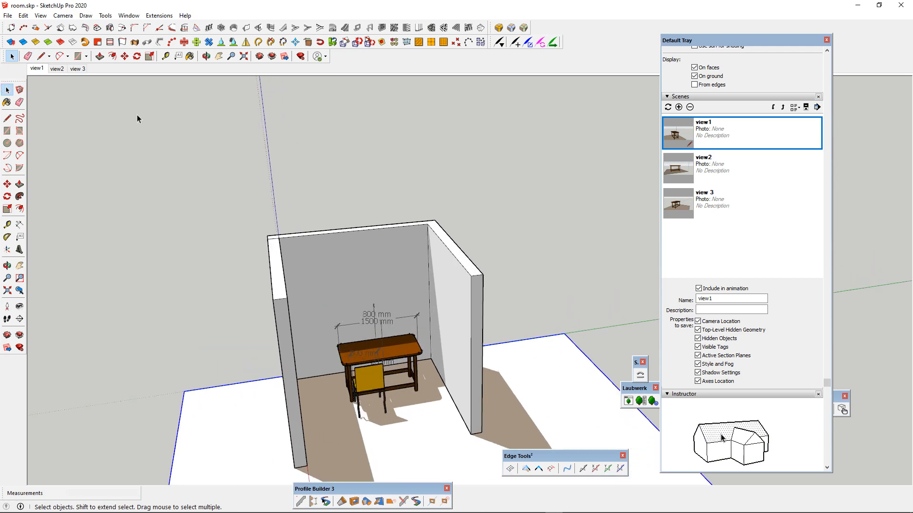
left_click(37, 69)
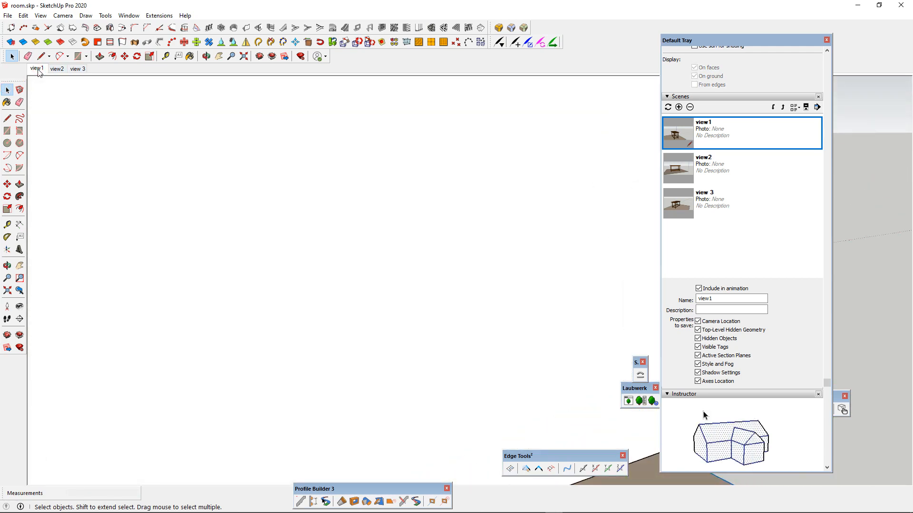
left_click(57, 69)
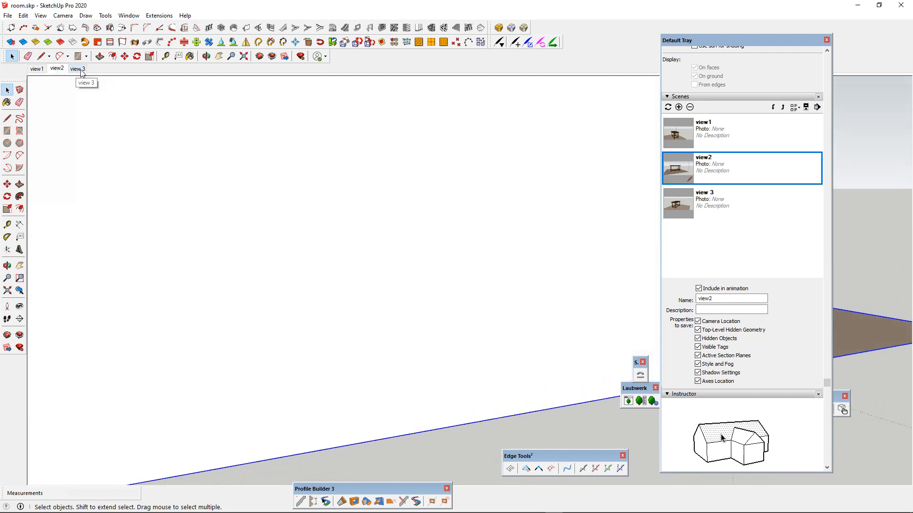
left_click(81, 71)
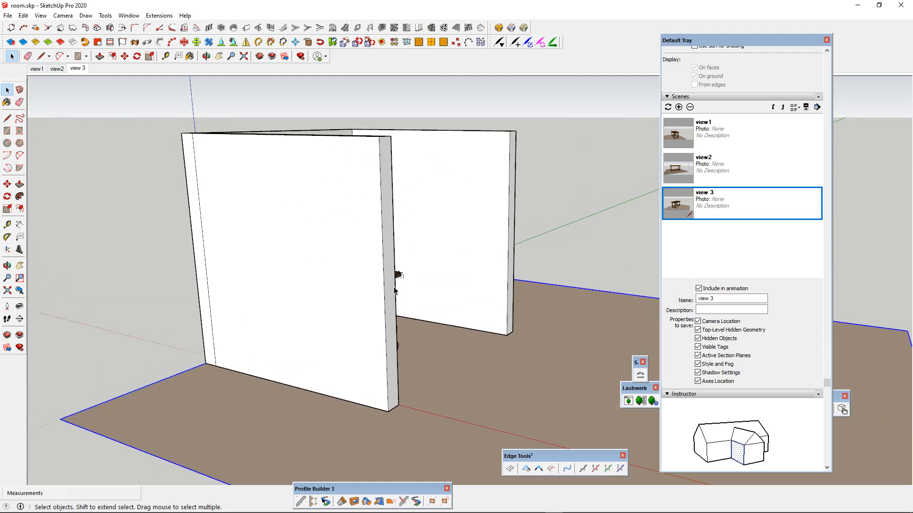
- Delete the scene view 3 and confirm its removal
right_click(80, 71)
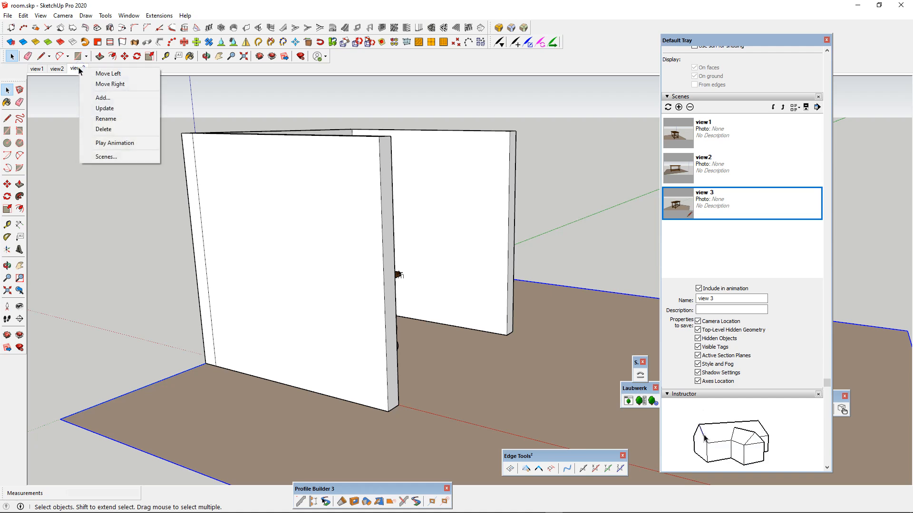
left_click(111, 128)
left_click(444, 286)
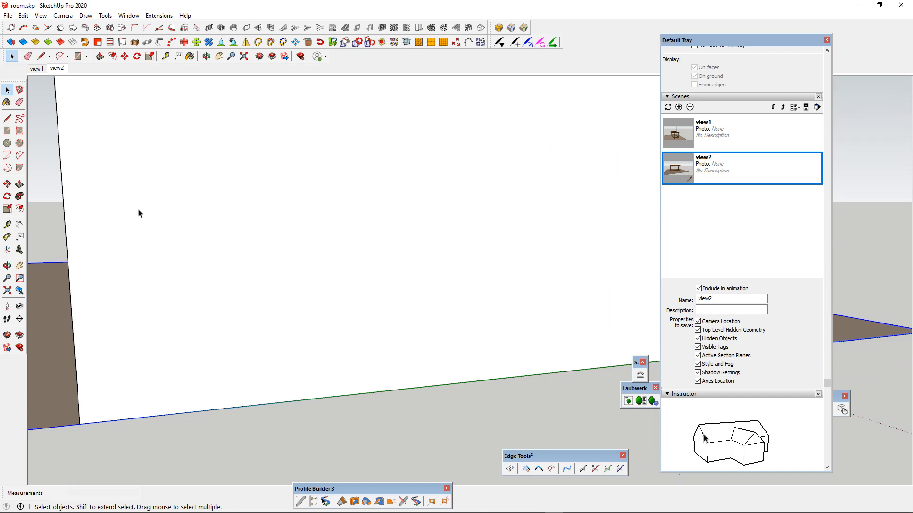
- Update the scene view2 with a close camera view of the chair and table through the open front of the walls
middle_click_drag(139, 211, 464, 271)
scroll(464, 271, "down", 5)
middle_click_drag(270, 258, 485, 263)
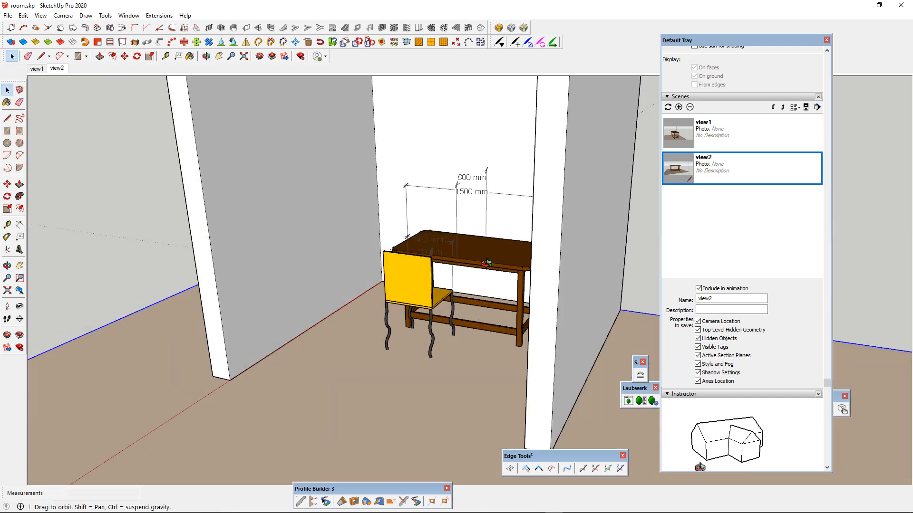
scroll(476, 257, "down", 5)
scroll(449, 241, "up", 4)
middle_click_drag(493, 206, 532, 169)
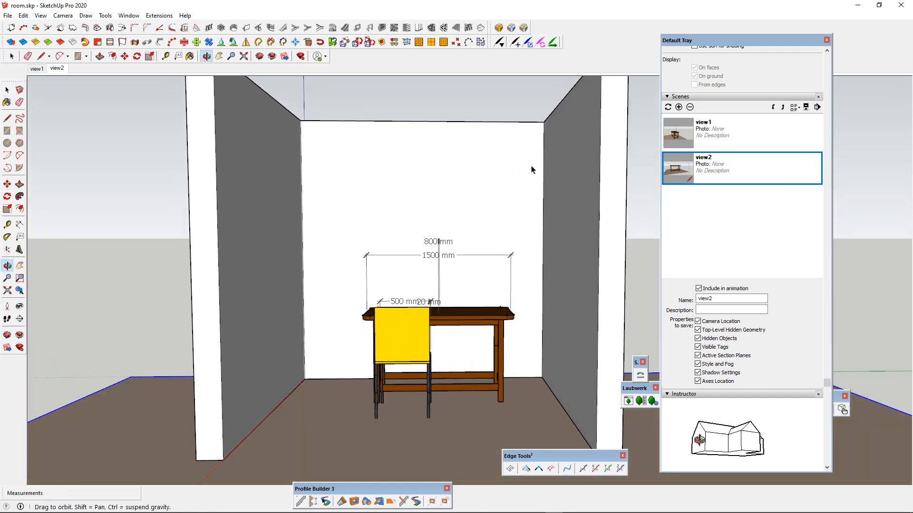
scroll(449, 201, "down", 4)
scroll(449, 201, "up", 4)
middle_click_drag(420, 207, 483, 179)
scroll(404, 238, "up", 3)
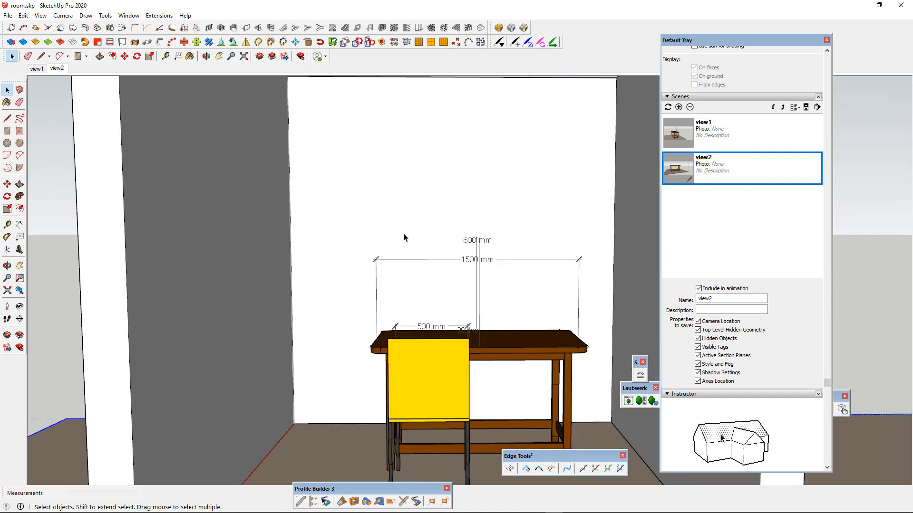
middle_click_drag(404, 237, 296, 249)
scroll(322, 238, "down", 5)
scroll(333, 277, "up", 5)
scroll(381, 278, "up", 3)
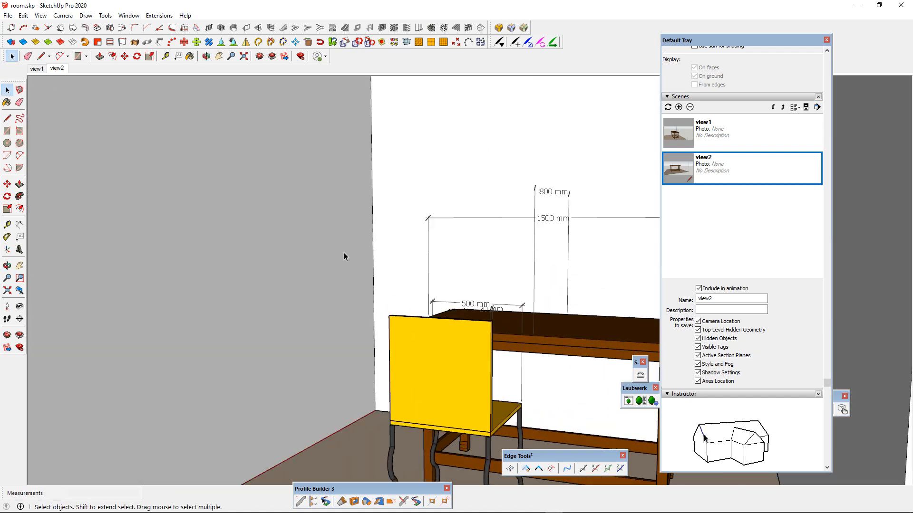
right_click(56, 70)
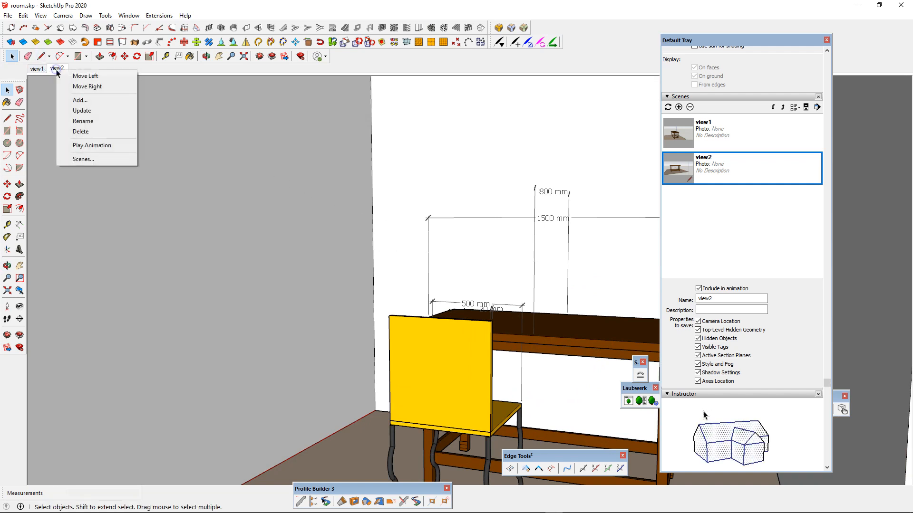
left_click(91, 110)
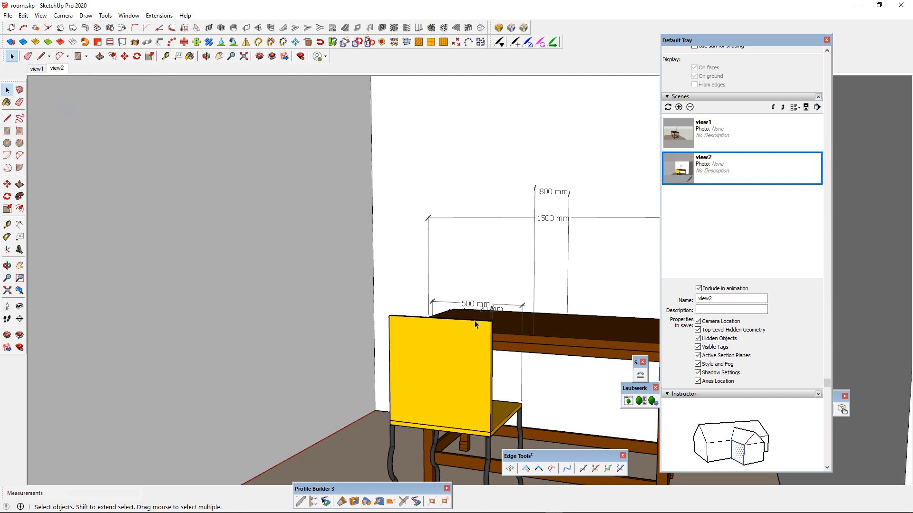
- Move the Default Tray clear of the table and update view2 with a more frontal view of the back wall
left_click_drag(692, 42, 75, 351)
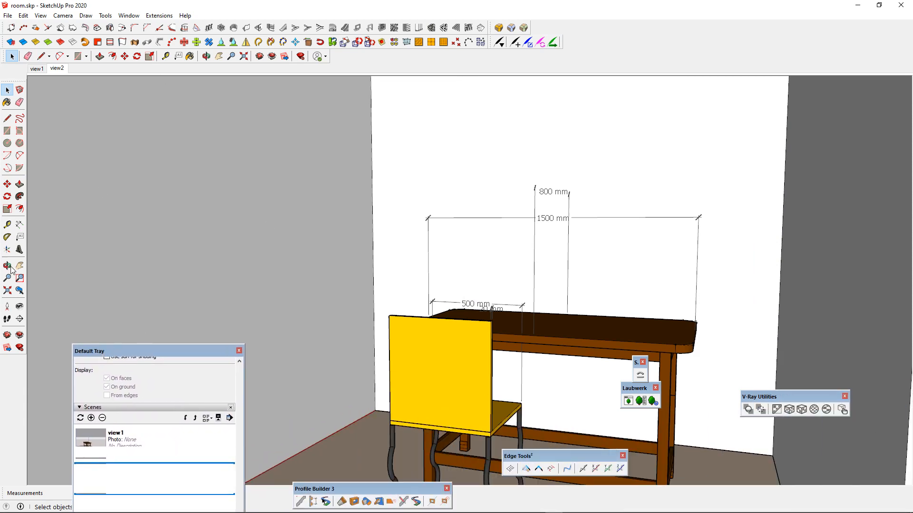
scroll(341, 263, "down", 1)
middle_click_drag(340, 263, 417, 264)
scroll(399, 296, "up", 1)
scroll(416, 264, "up", 1)
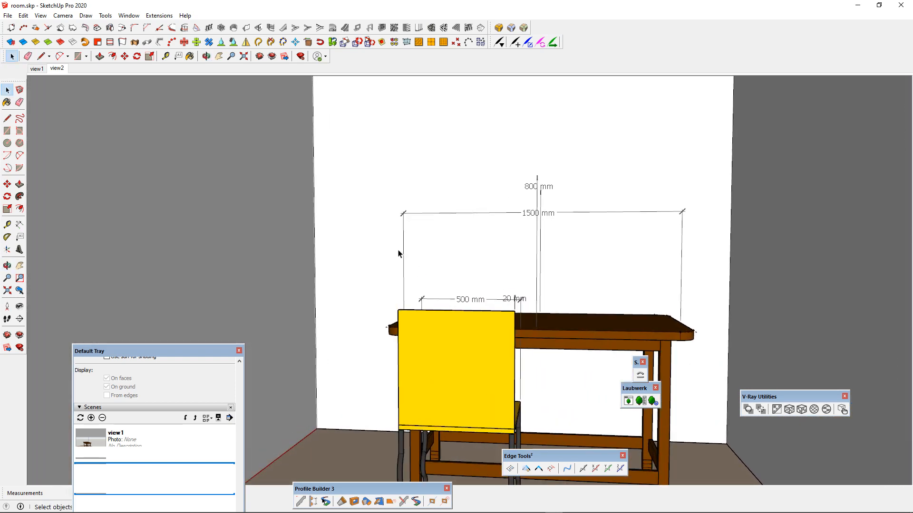
right_click(57, 69)
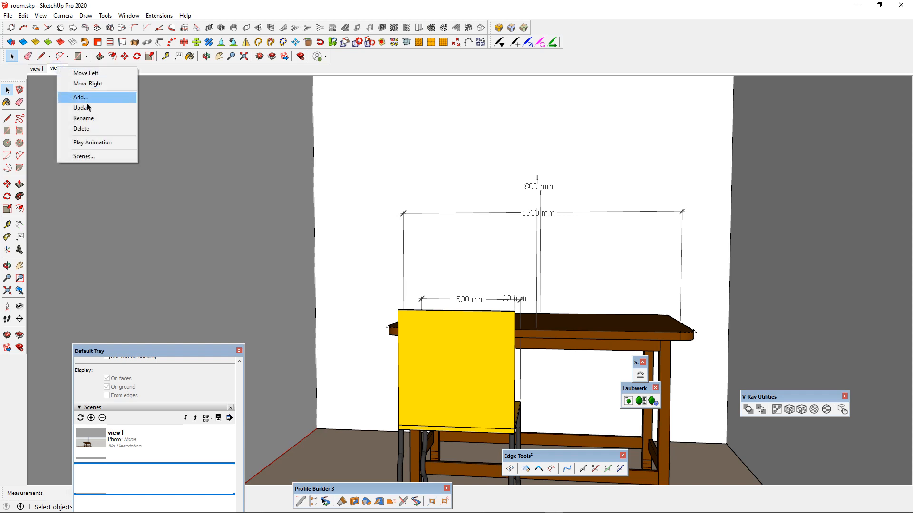
left_click(90, 107)
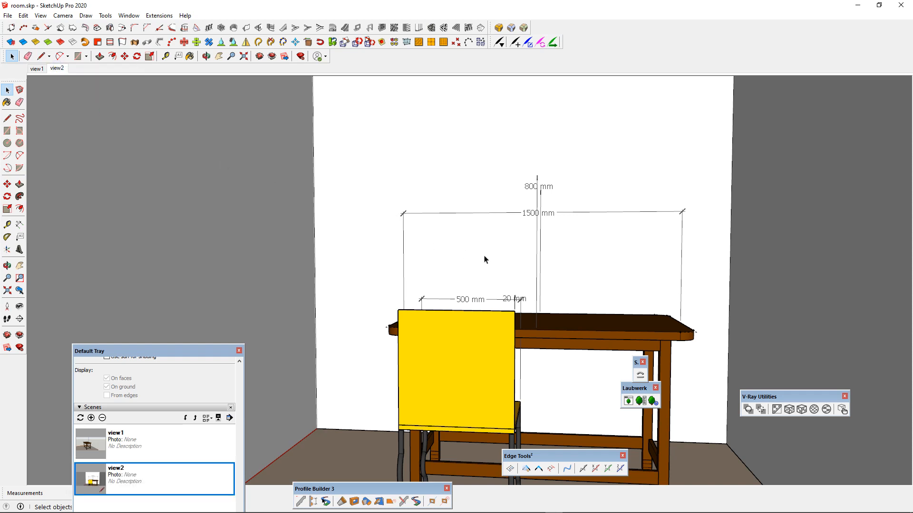
middle_click_drag(458, 251, 454, 346)
scroll(498, 304, "down", 3)
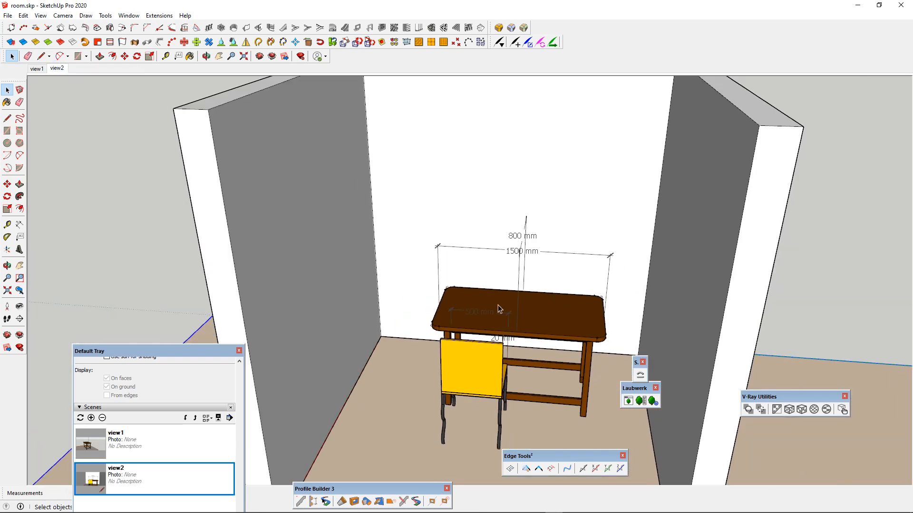
left_click(502, 311)
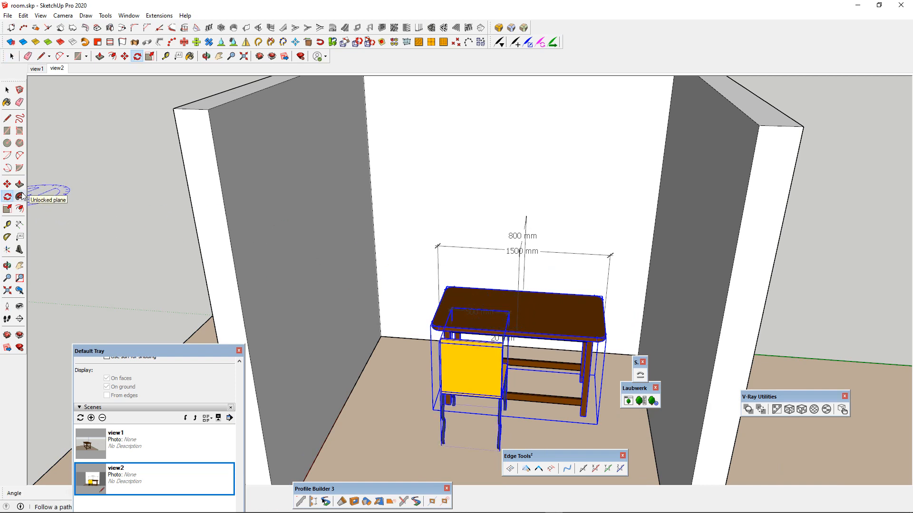
left_click(560, 314)
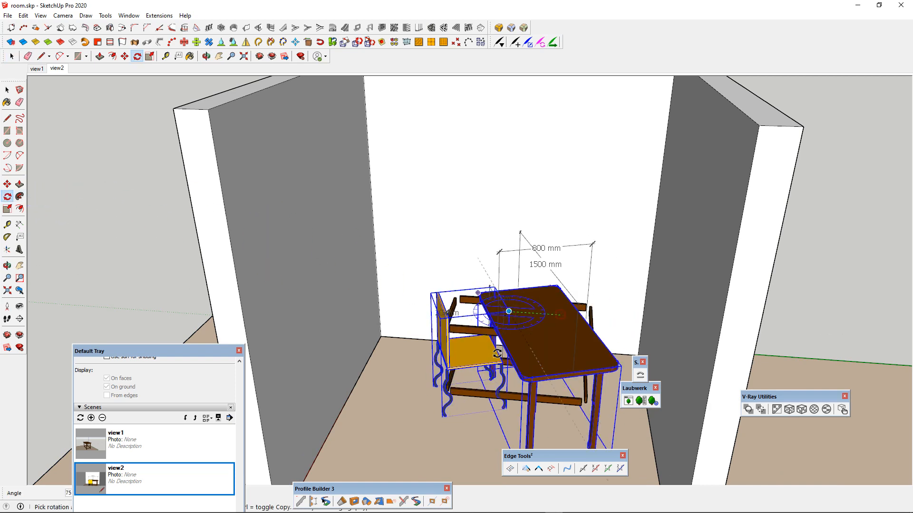
key("Escape")
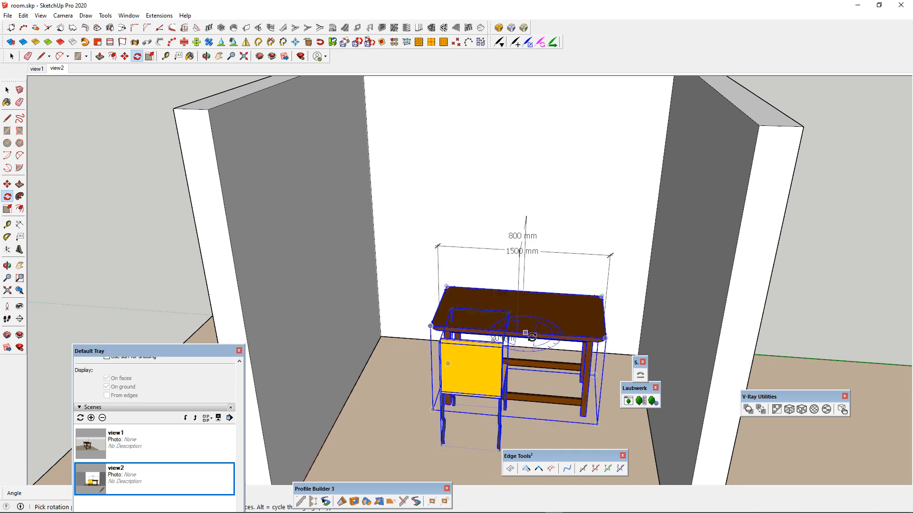
key("space")
- Select the table parts between the walls and make the selection a group
scroll(542, 357, "up", 4)
scroll(541, 361, "down", 3)
scroll(542, 360, "up", 3)
middle_click_drag(542, 358, 521, 259)
left_click(522, 261)
middle_click_drag(548, 365, 550, 359)
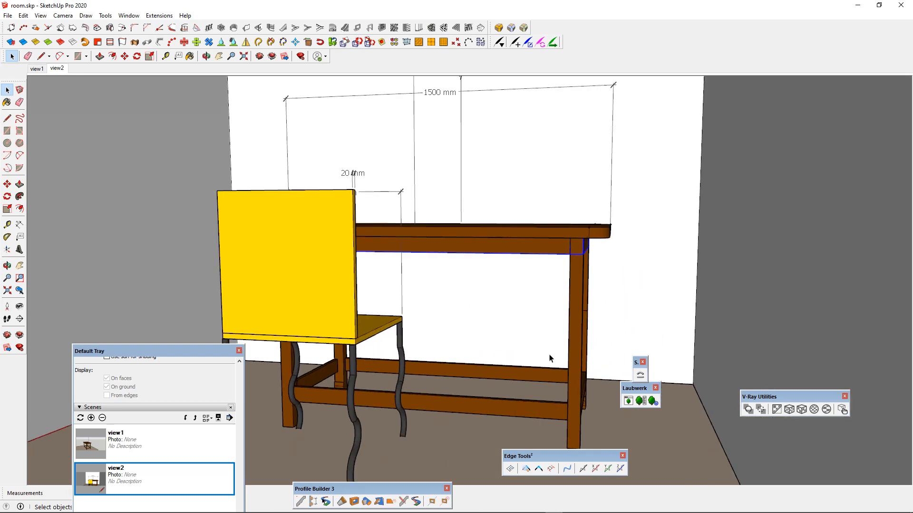
left_click(536, 404, "shift")
left_click(574, 303, "shift")
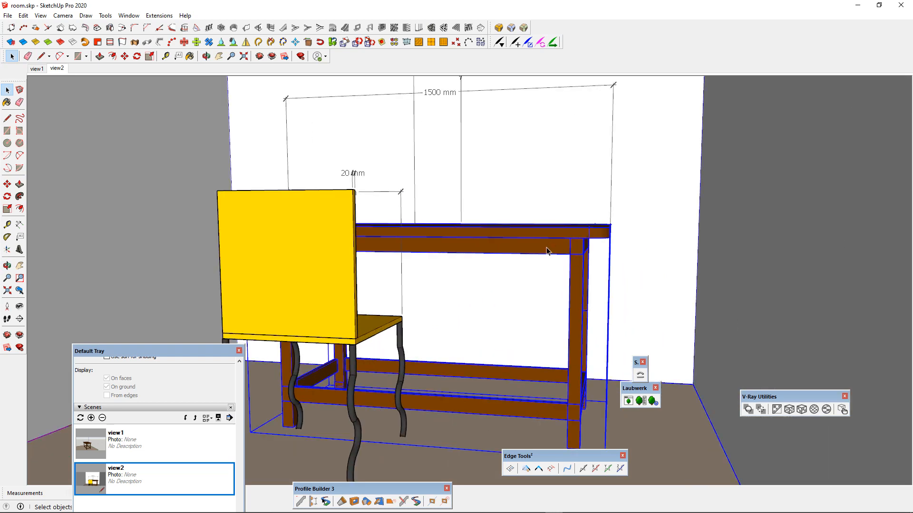
right_click(547, 249)
left_click(569, 340)
scroll(526, 316, "down", 4)
middle_click_drag(525, 315, 420, 304)
scroll(456, 245, "up", 2)
left_click(436, 292, "shift")
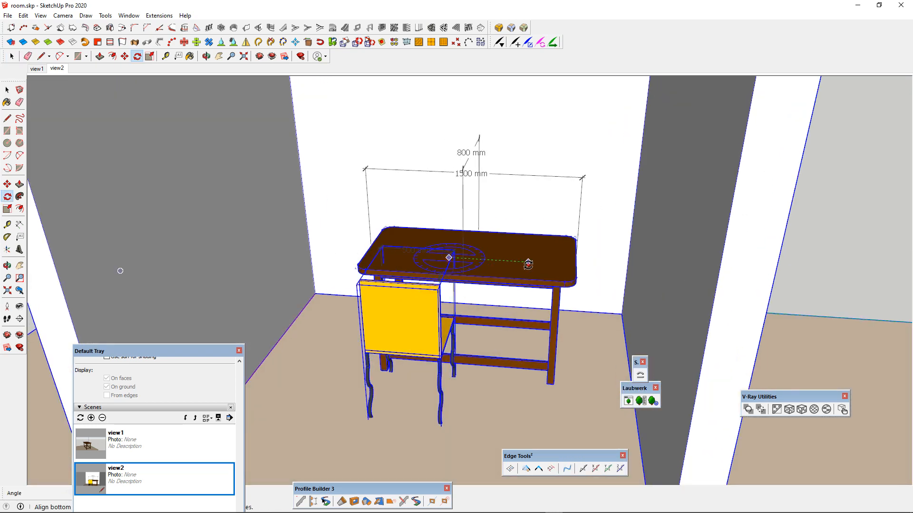
key("Escape")
key("space")
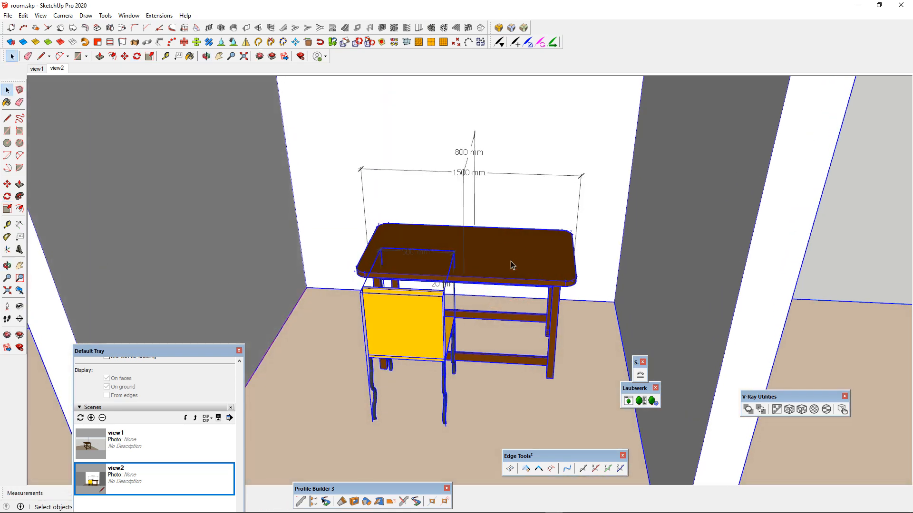
- Explode the group that joins the table with the walls
left_click(510, 261)
scroll(510, 261, "down", 2)
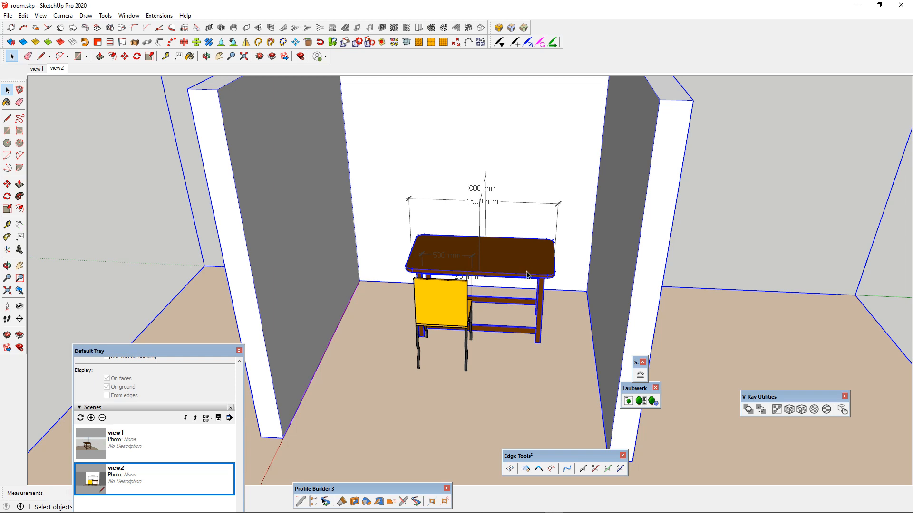
right_click(580, 241)
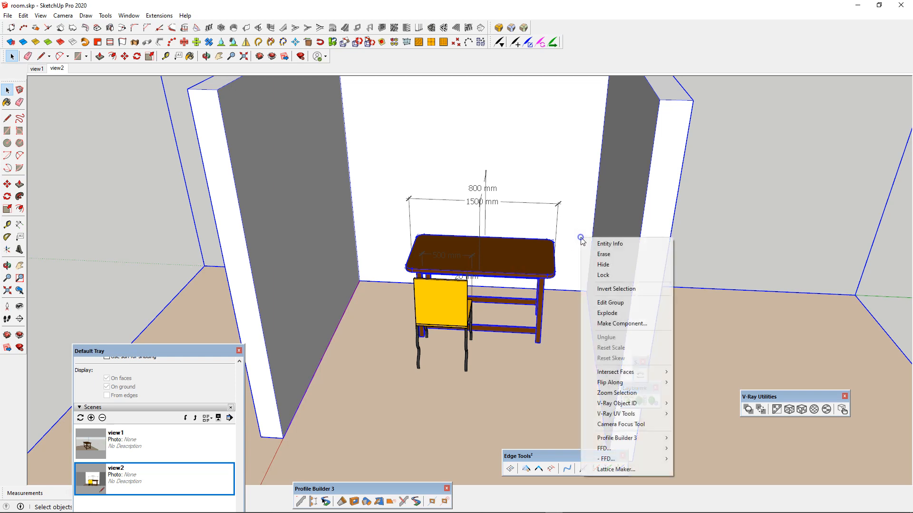
left_click(617, 312)
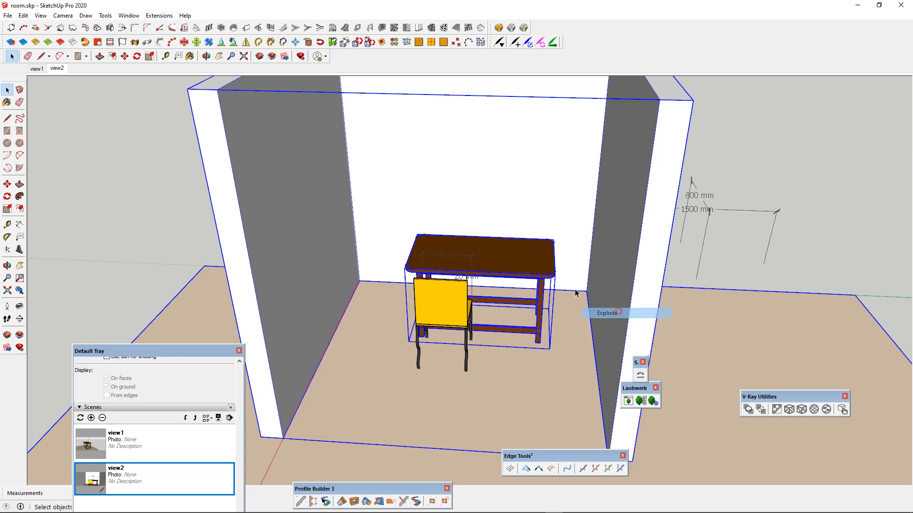
- Select the table and the chair together and make them one component with the default settings
left_click(529, 266)
scroll(529, 275, "up", 3)
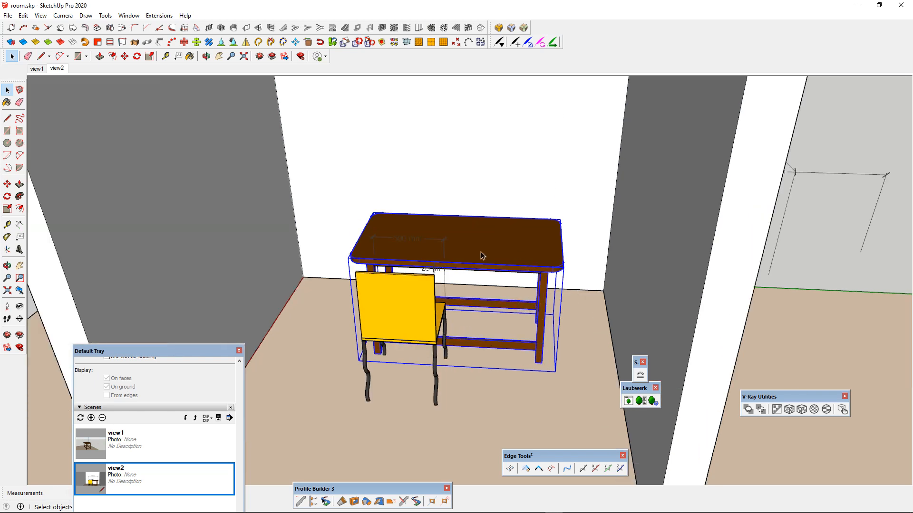
left_click(418, 289, "shift")
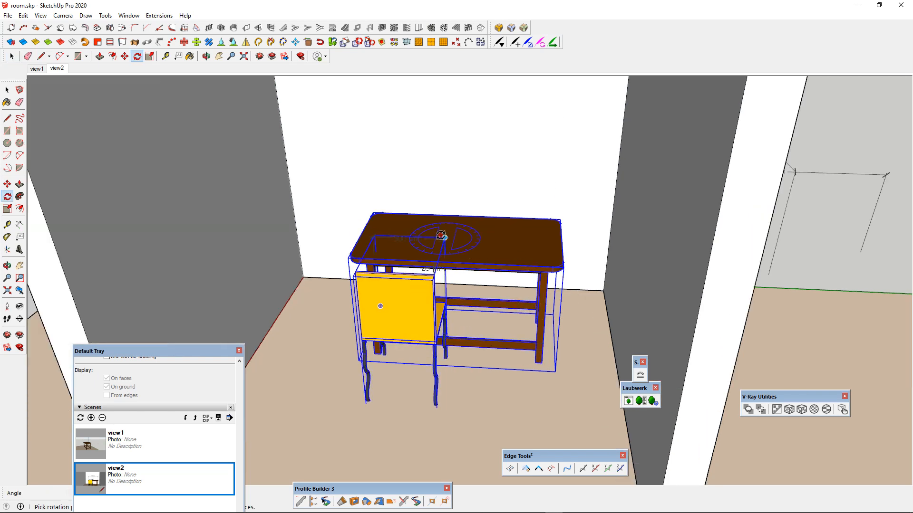
key("o")
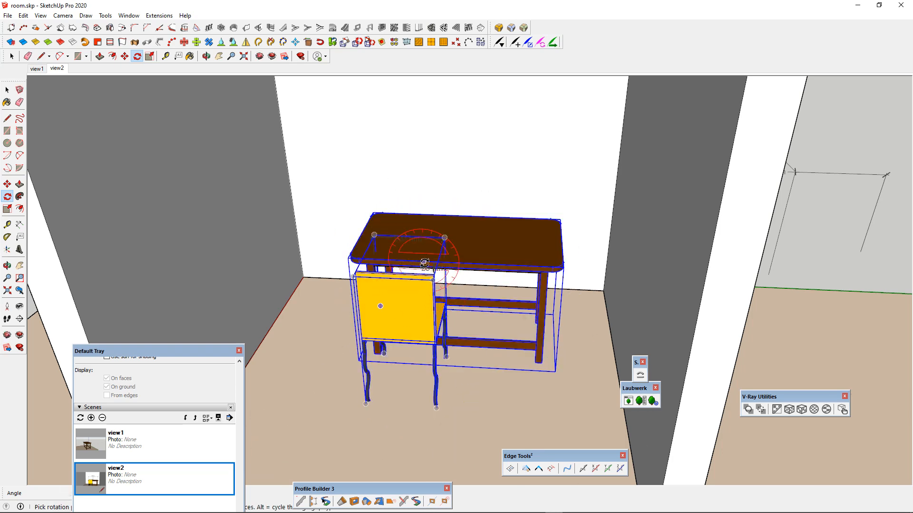
left_click_drag(417, 255, 475, 261)
key("space")
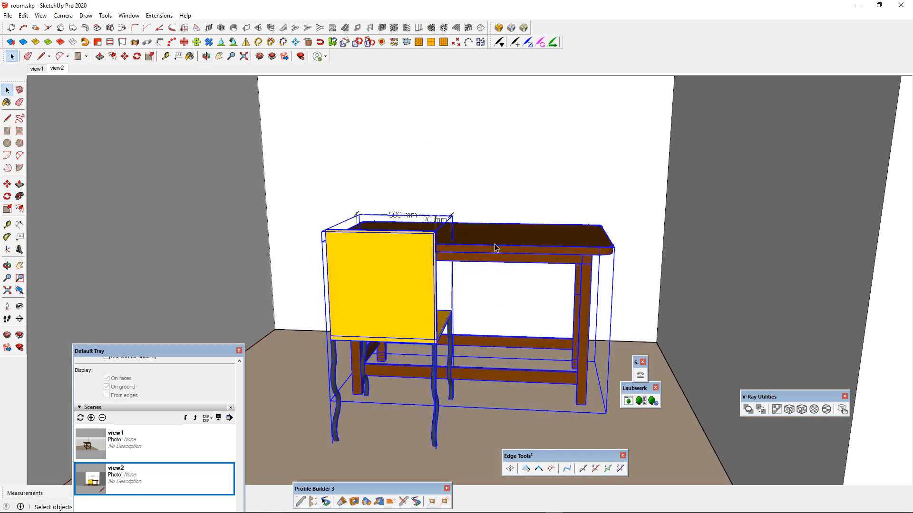
middle_click_drag(494, 247, 469, 229)
right_click(469, 229)
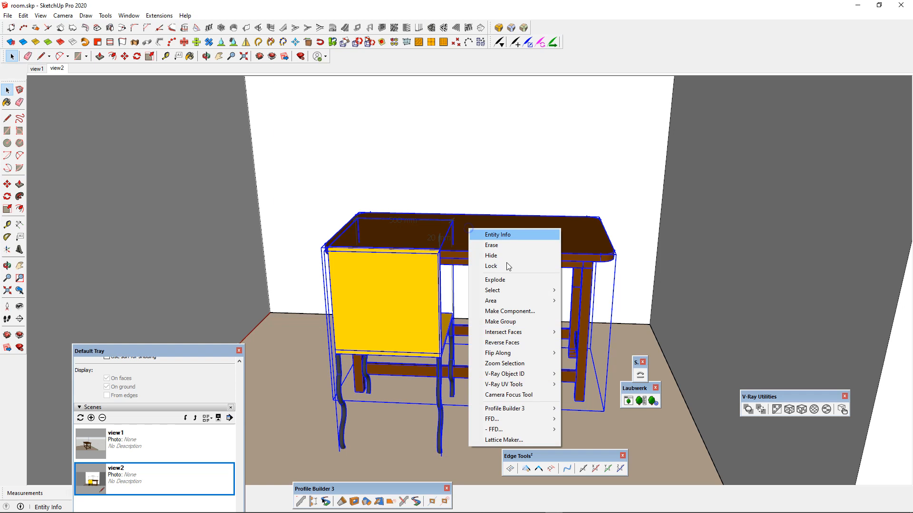
left_click(505, 312)
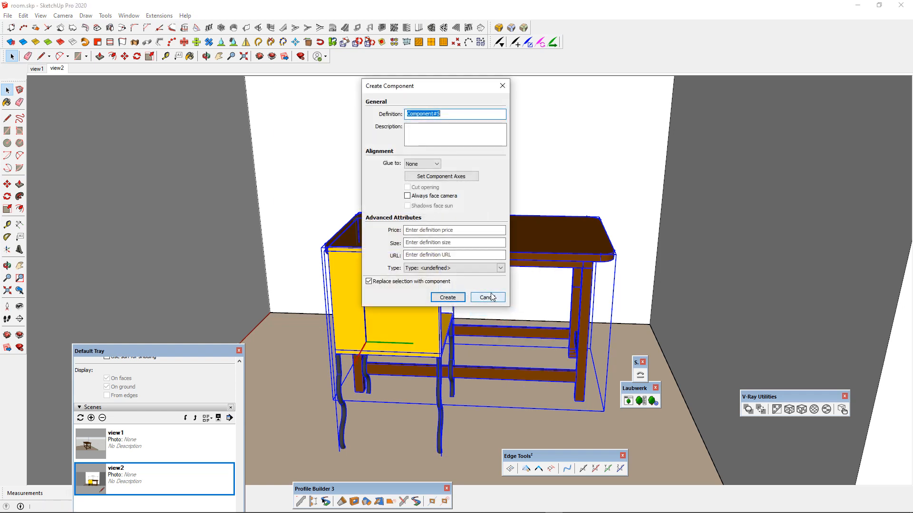
left_click(491, 297)
right_click(508, 240)
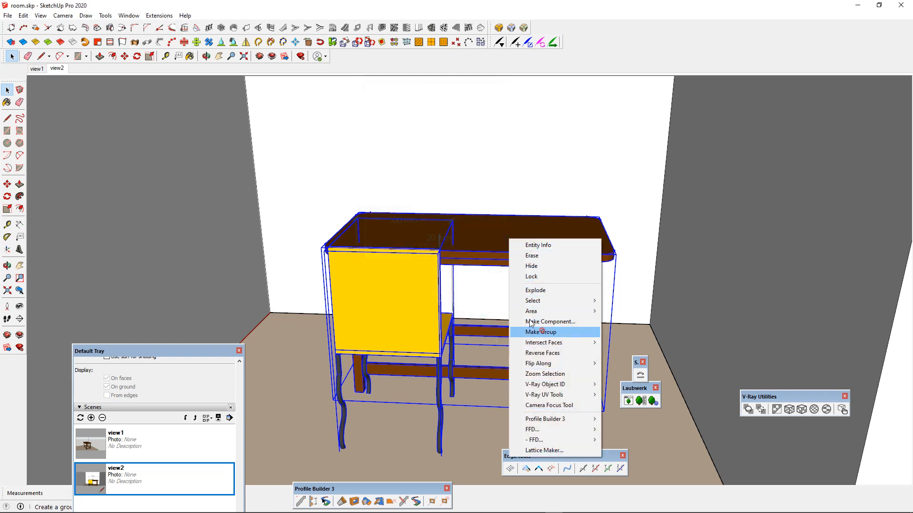
left_click(531, 322)
left_click(450, 298)
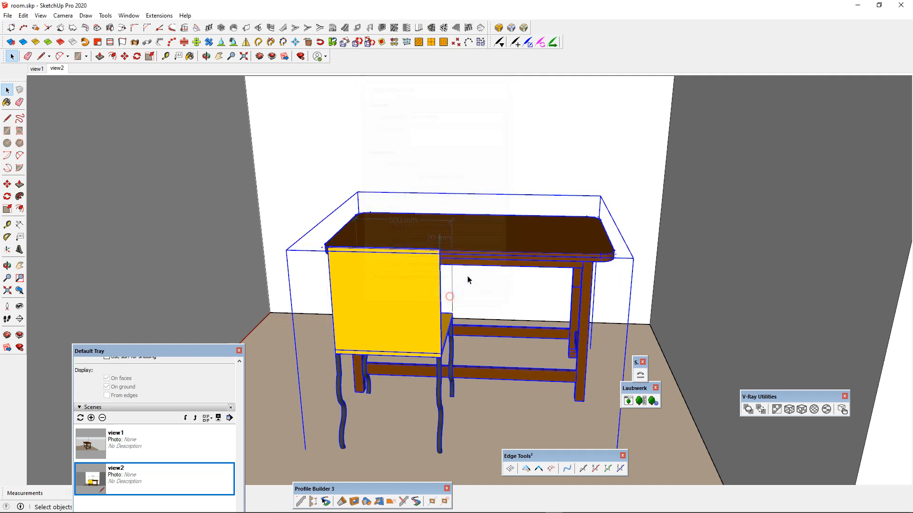
- Rotate the table and chair component half a turn about the vertical axis so the chair stands at the back wall
scroll(477, 249, "down", 3)
middle_click_drag(477, 248, 449, 214)
key("q")
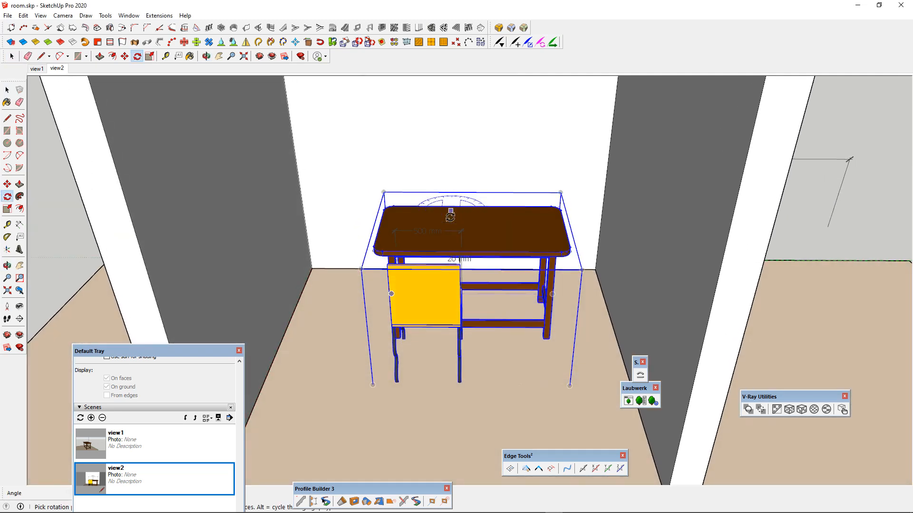
left_click(509, 235)
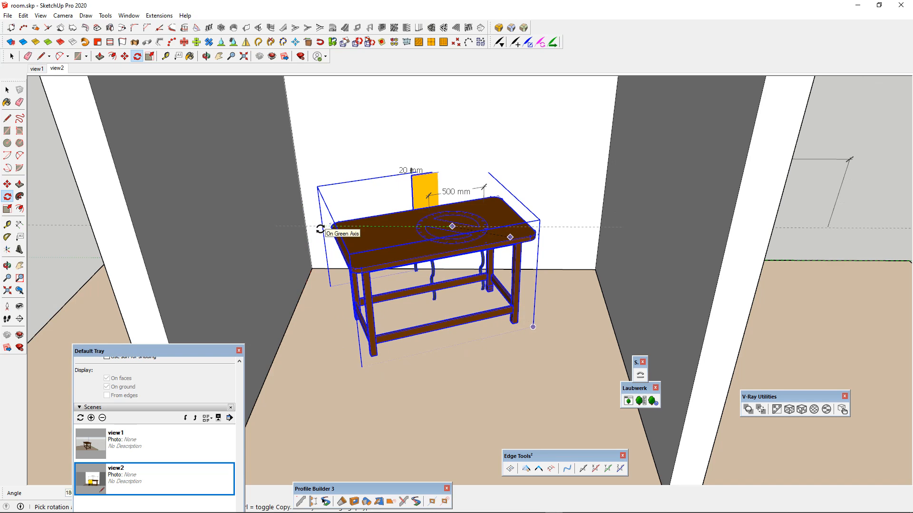
left_click(320, 229)
- Move the rotated table and chair component across the floor toward the open front, away from the back wall
scroll(418, 200, "up", 5)
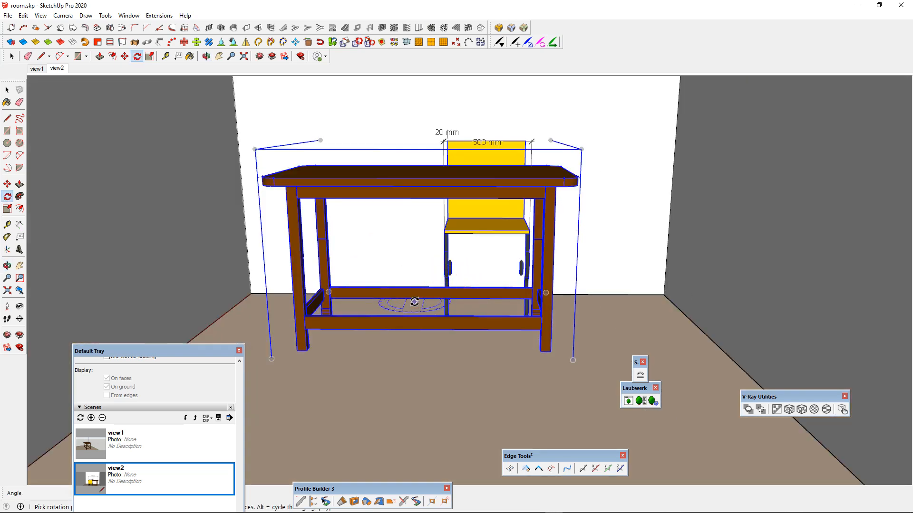
key("m")
left_click(402, 345)
left_click(398, 367)
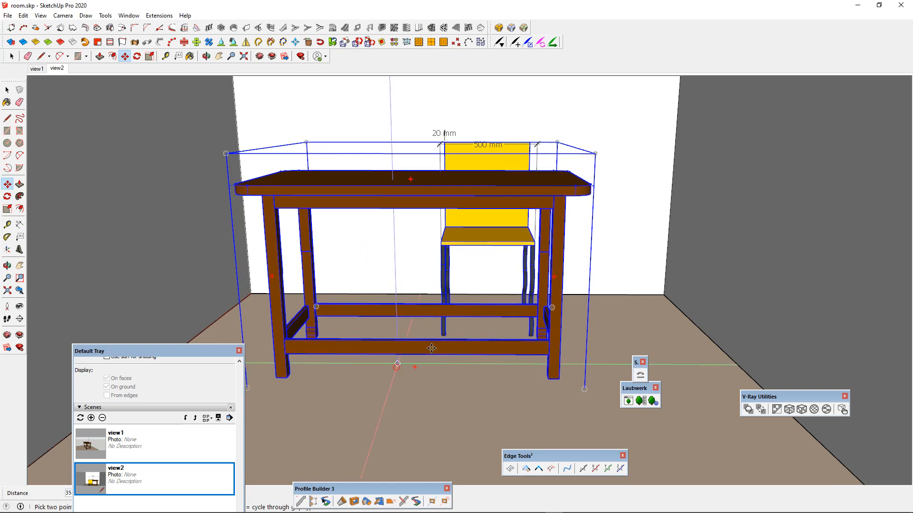
- Expose more of the floating tray and select the group of three walls around the furniture
scroll(493, 318, "down", 3)
scroll(474, 304, "up", 2)
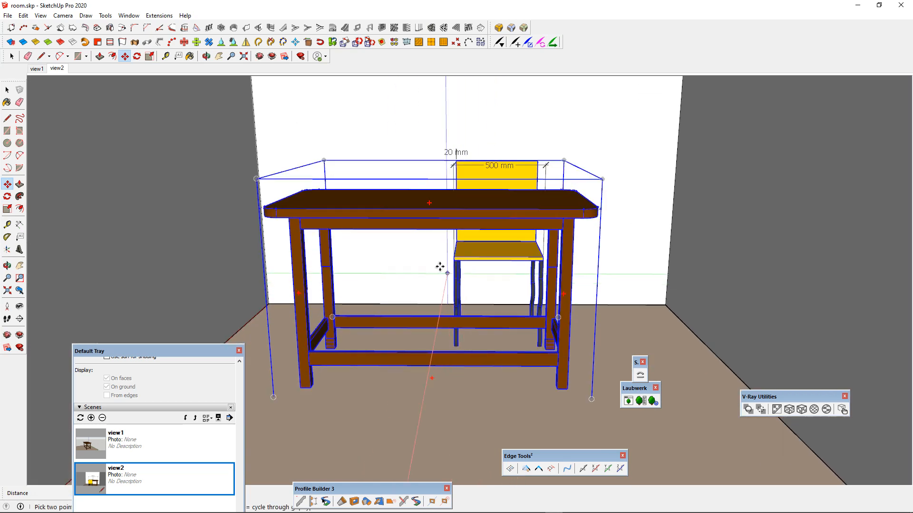
left_click(58, 69)
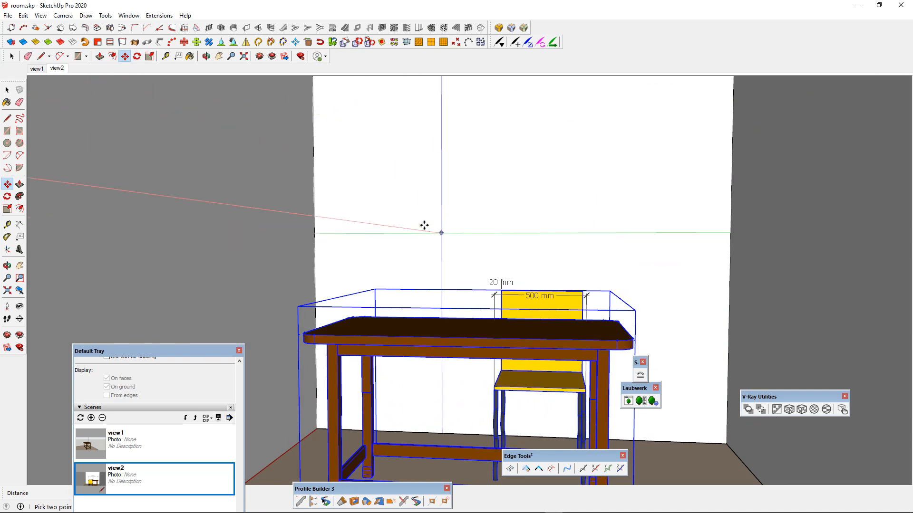
middle_click_drag(423, 226, 359, 242)
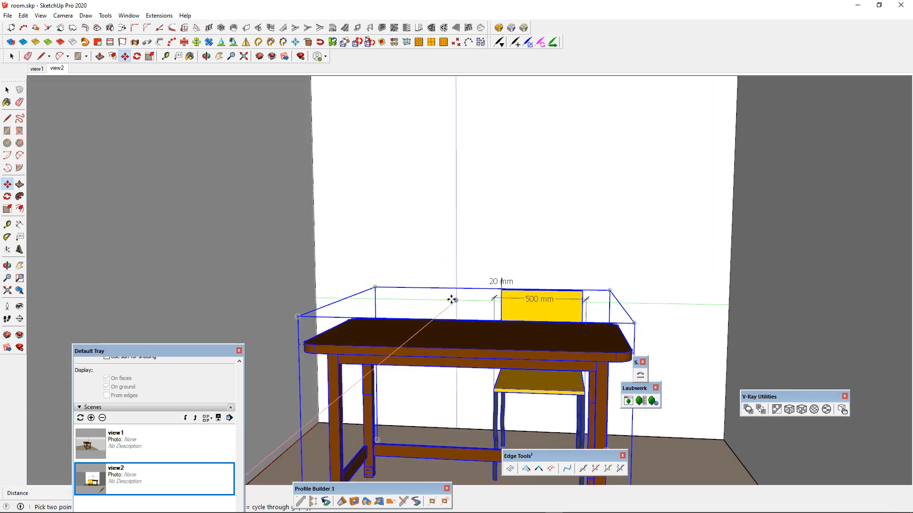
middle_click_drag(452, 299, 211, 341)
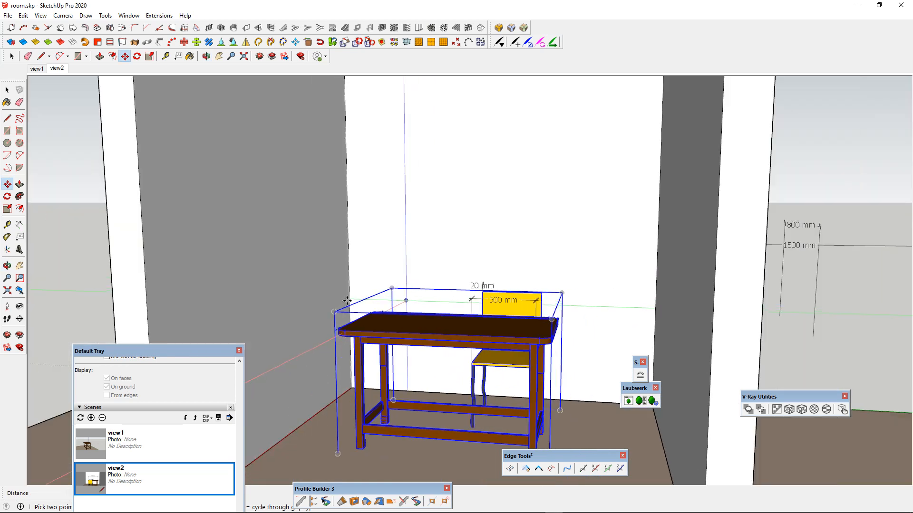
left_click_drag(159, 353, 179, 111)
key("space")
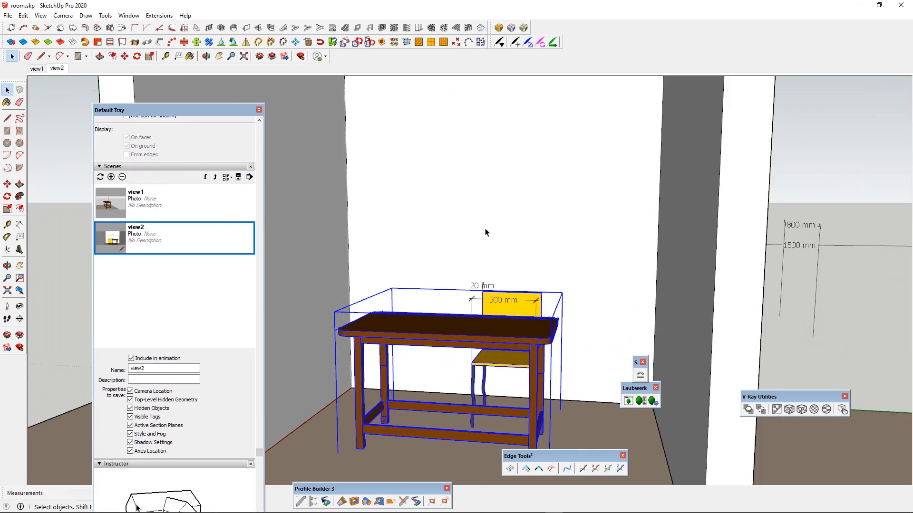
left_click(485, 231)
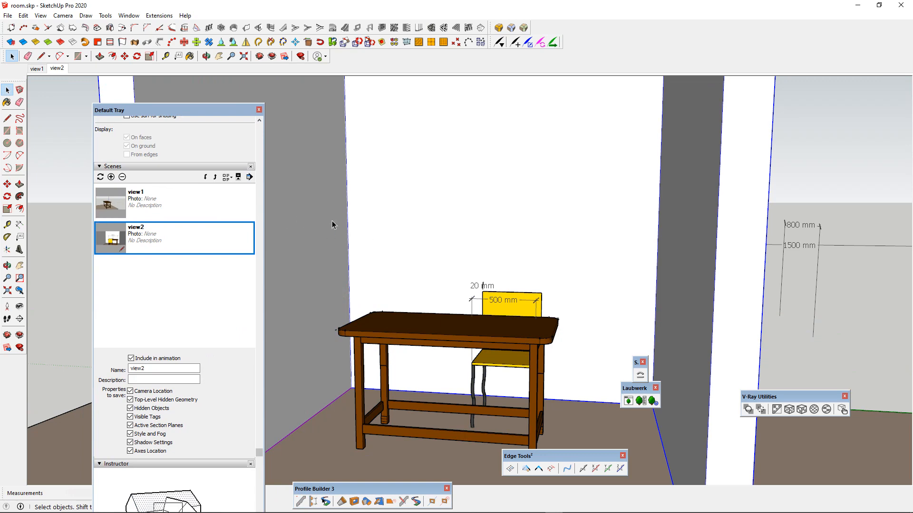
- Examine the table and chair's placement between the walls from the open front, from above and from outside the room
middle_click_drag(485, 281, 401, 324)
scroll(526, 289, "down", 4)
scroll(527, 290, "up", 3)
scroll(401, 323, "down", 4)
scroll(400, 323, "up", 4)
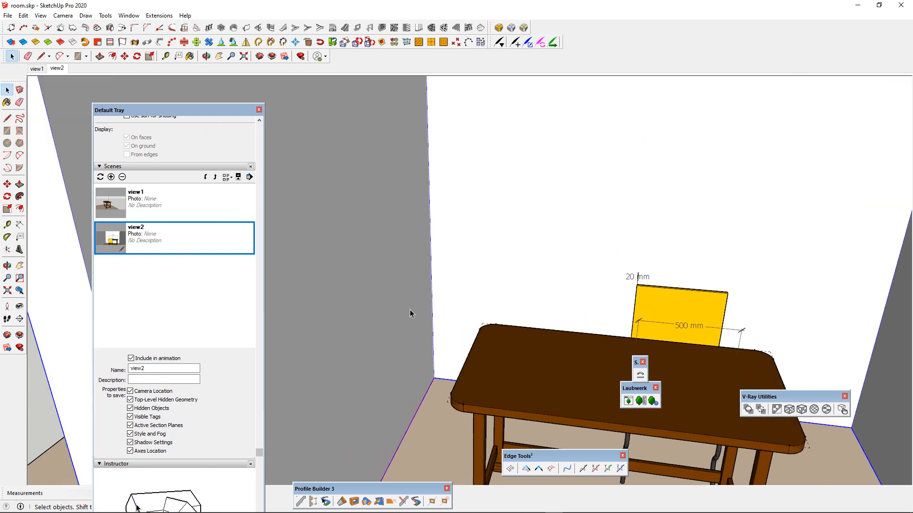
scroll(433, 254, "down", 1)
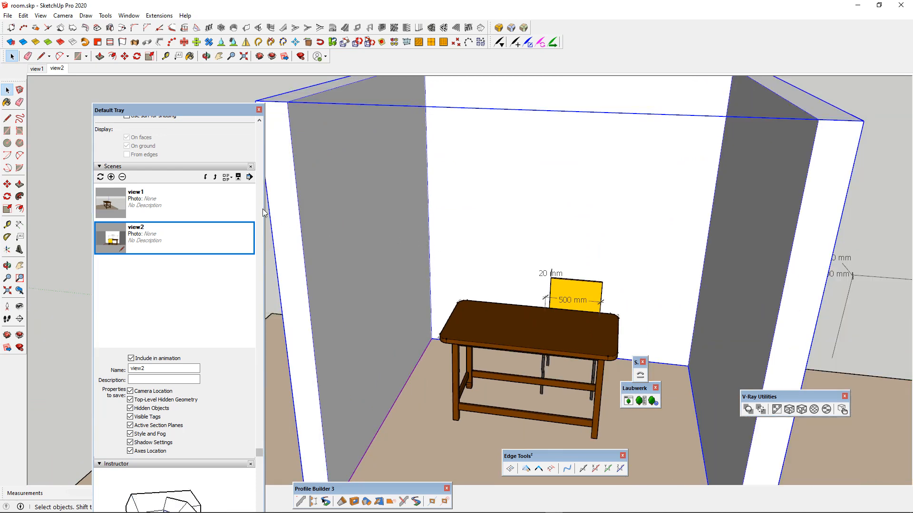
middle_click_drag(589, 295, 532, 293)
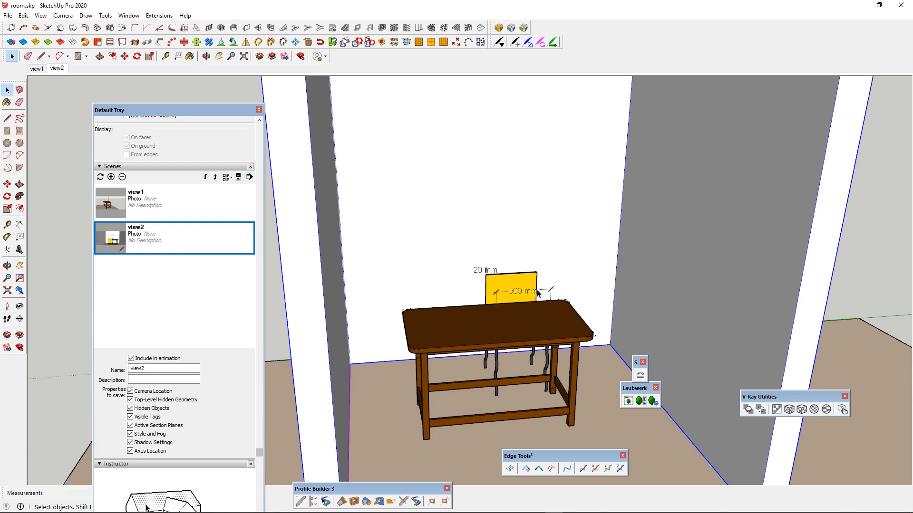
scroll(500, 291, "up", 3)
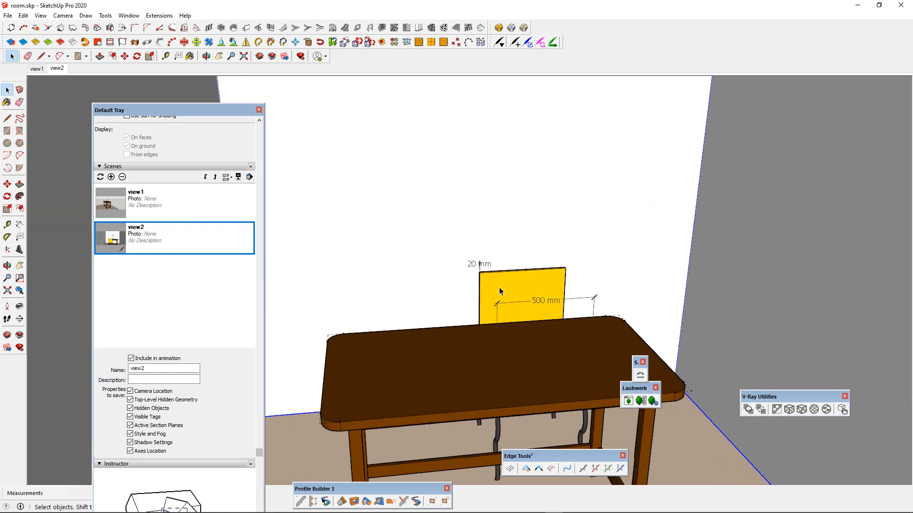
scroll(503, 257, "down", 2)
scroll(509, 294, "up", 2)
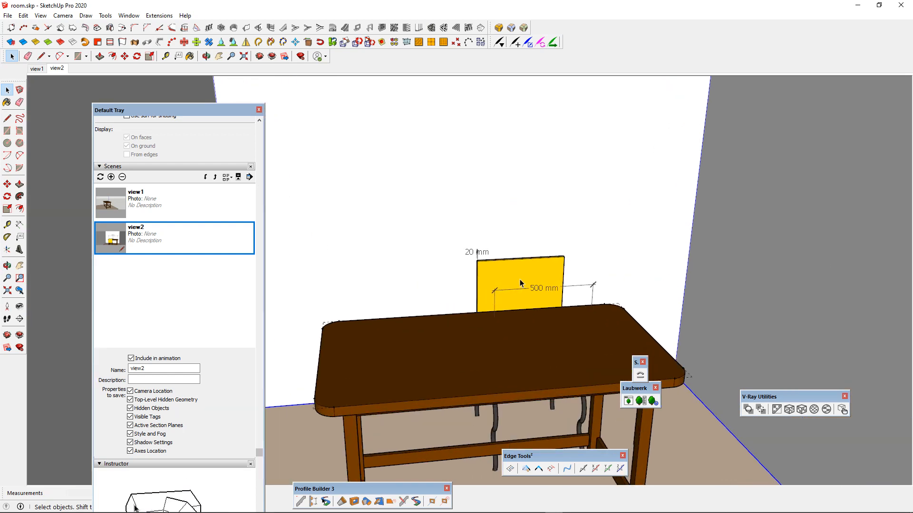
scroll(579, 294, "up", 2)
mouse_move(576, 292)
middle_mouse_down()
mouse_move(525, 312)
mouse_move(661, 305)
mouse_move(704, 267)
mouse_move(589, 267)
mouse_move(530, 279)
mouse_move(760, 202)
mouse_move(740, 183)
mouse_move(705, 305)
mouse_move(652, 350)
mouse_move(602, 331)
mouse_move(634, 342)
mouse_move(555, 333)
middle_mouse_up()
key("F3")
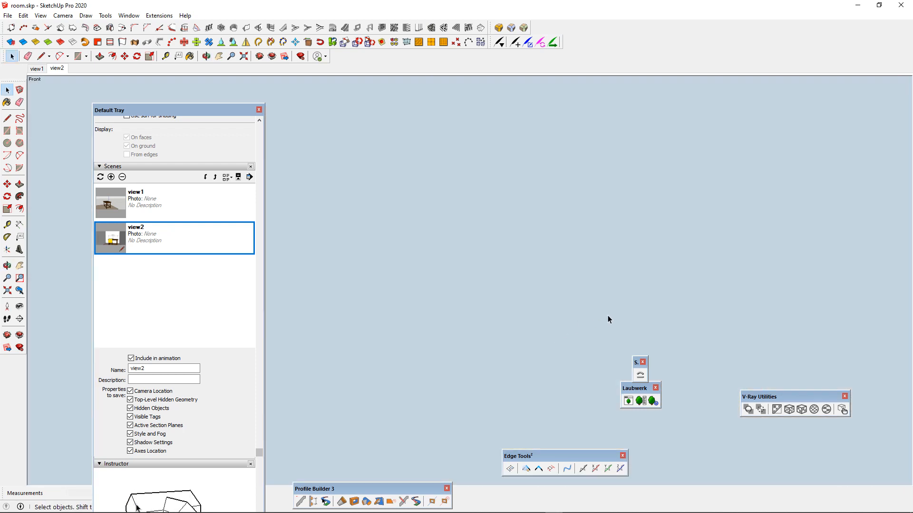
scroll(565, 313, "down", 3)
scroll(563, 308, "up", 5)
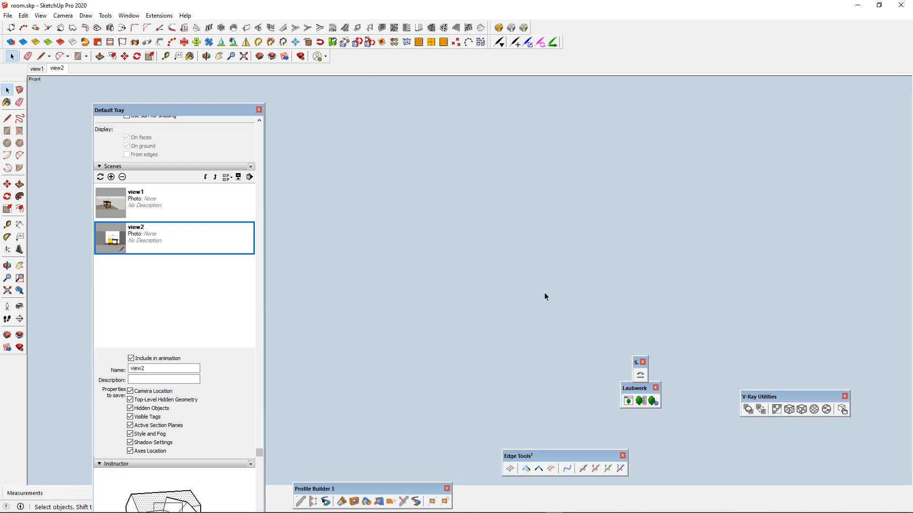
scroll(542, 276, "down", 5)
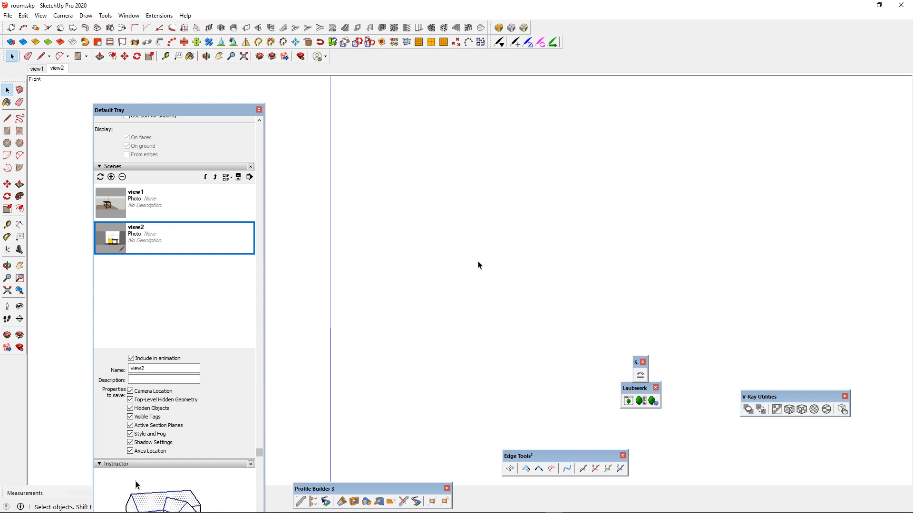
scroll(502, 264, "down", 3)
middle_click_drag(501, 263, 384, 320)
scroll(384, 320, "down", 4)
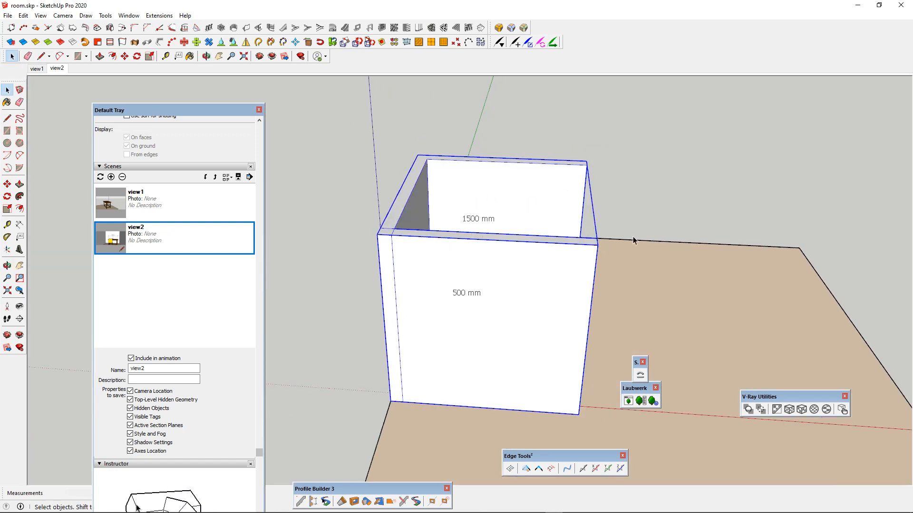
middle_click_drag(634, 240, 407, 249)
scroll(407, 252, "up", 2)
scroll(388, 297, "up", 3)
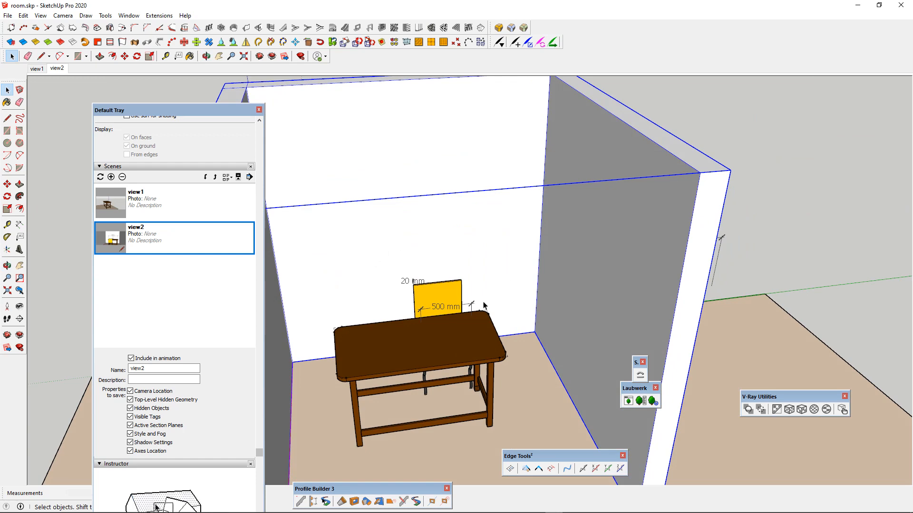
scroll(520, 312, "down", 3)
scroll(486, 323, "up", 3)
middle_click_drag(494, 312, 474, 340)
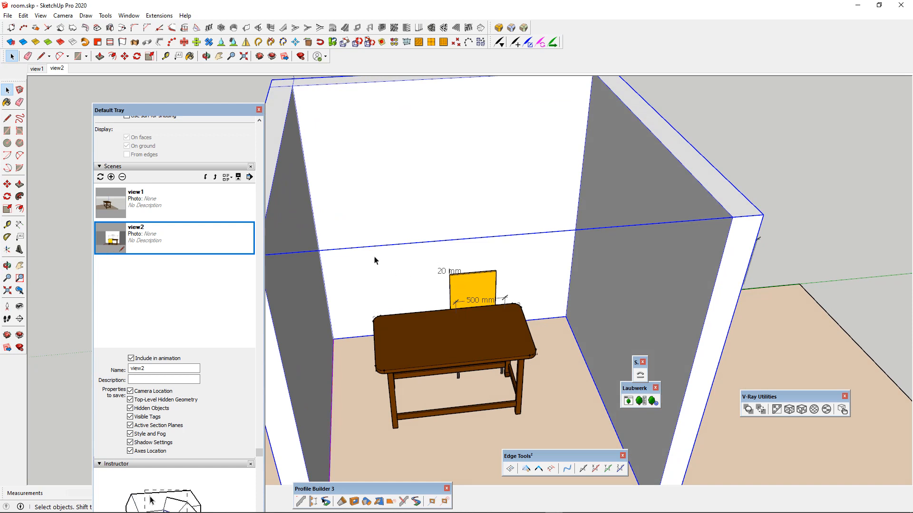
- Add a new tag to the model and name it walls
mouse_move(169, 114)
left_mouse_down()
mouse_move(677, 120)
mouse_move(176, 114)
left_mouse_up()
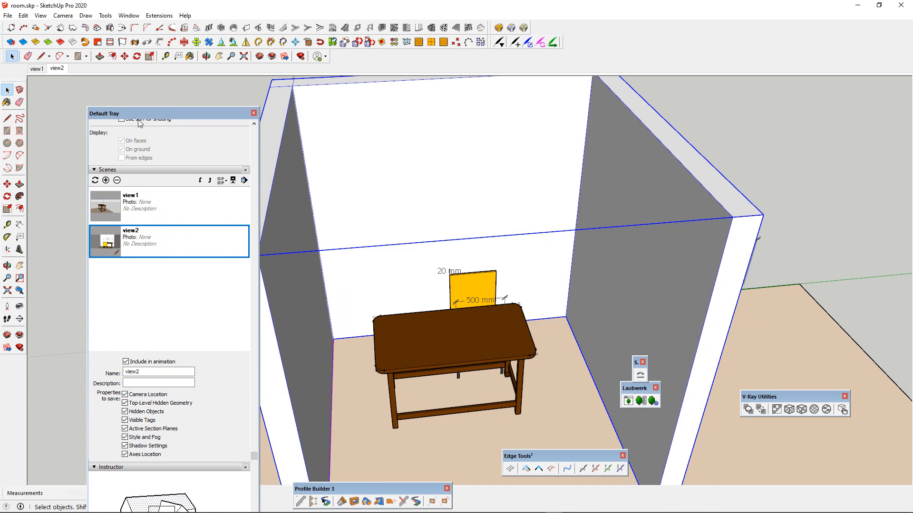
scroll(195, 197, "down", 5)
scroll(214, 233, "up", 10)
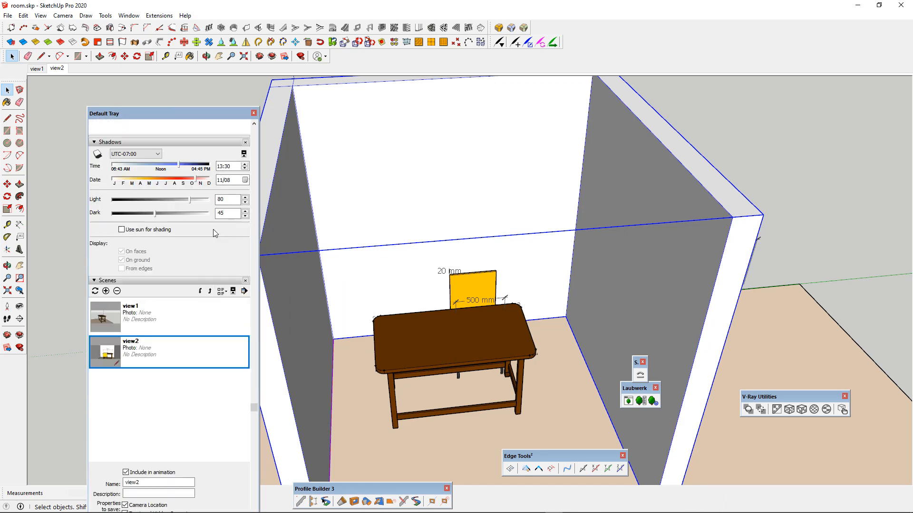
scroll(213, 233, "up", 6)
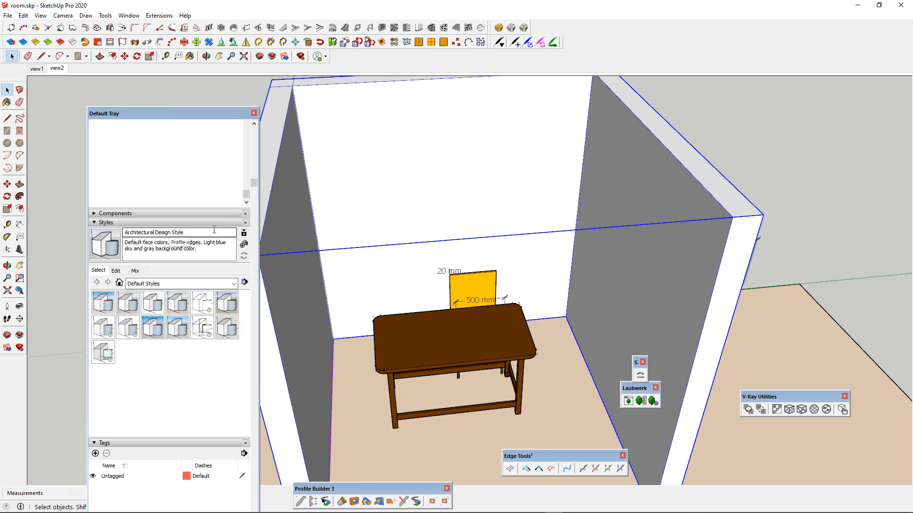
scroll(213, 230, "down", 8)
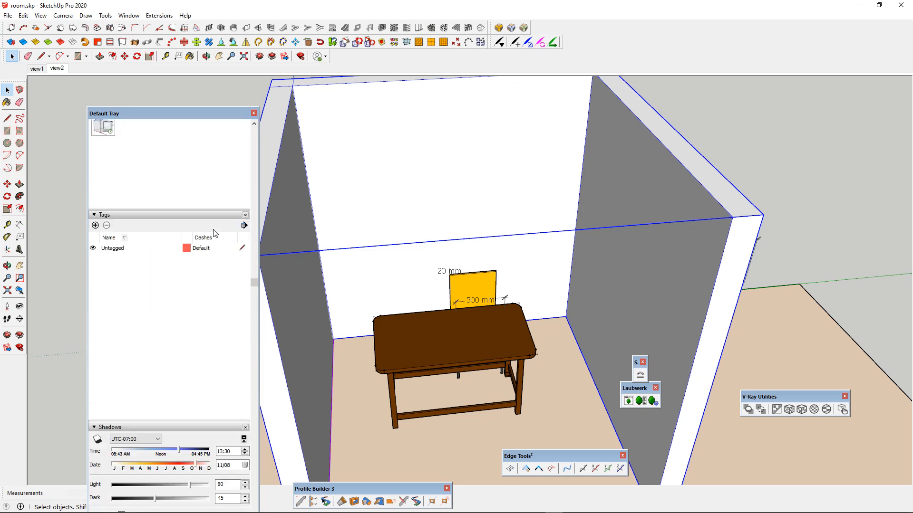
left_click(96, 225)
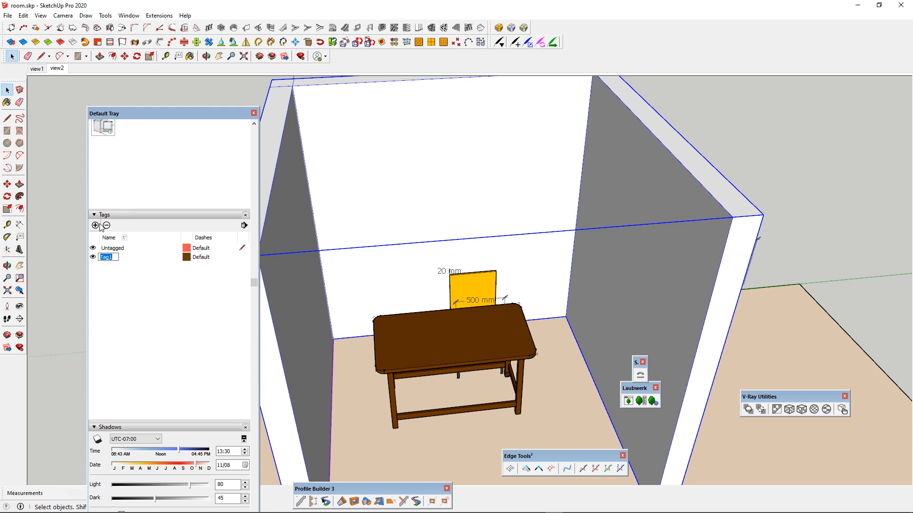
type("walls")
left_click(142, 305)
- Assign the walls tag to the selected wall group
scroll(253, 213, "up", 6)
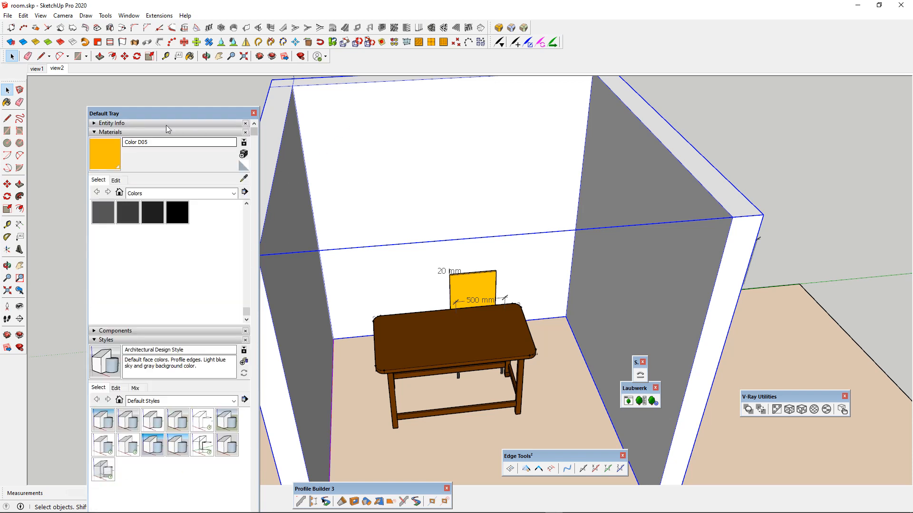
left_click(101, 125)
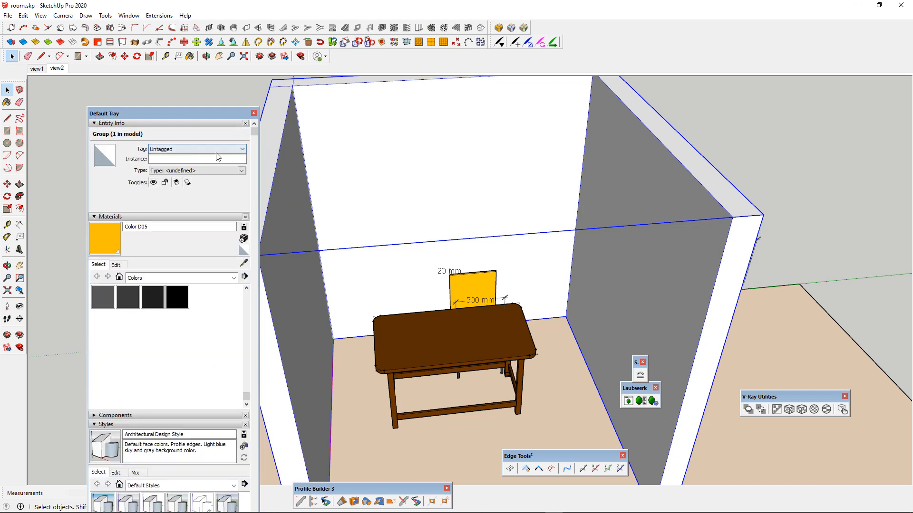
left_click(199, 151)
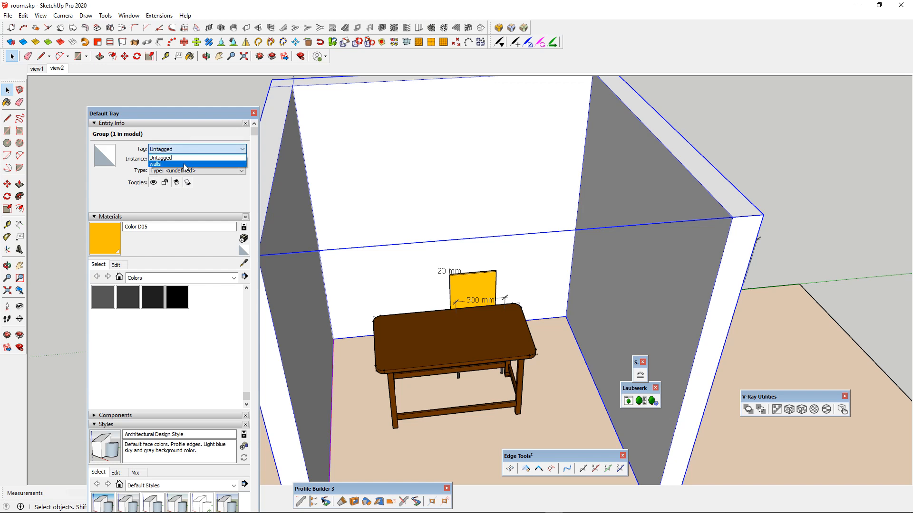
left_click(185, 164)
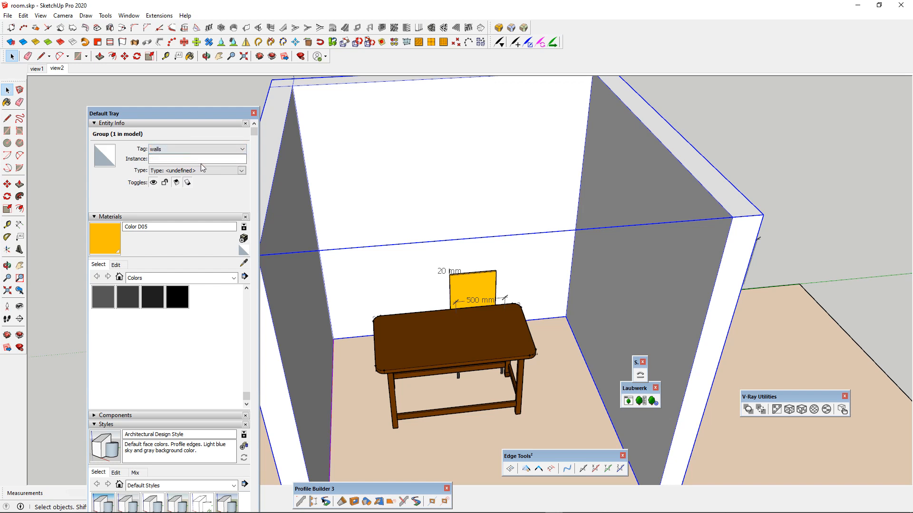
- Check the walls tag by switching its visibility off and on several times, leaving the walls shown
scroll(242, 237, "down", 5)
scroll(228, 236, "down", 4)
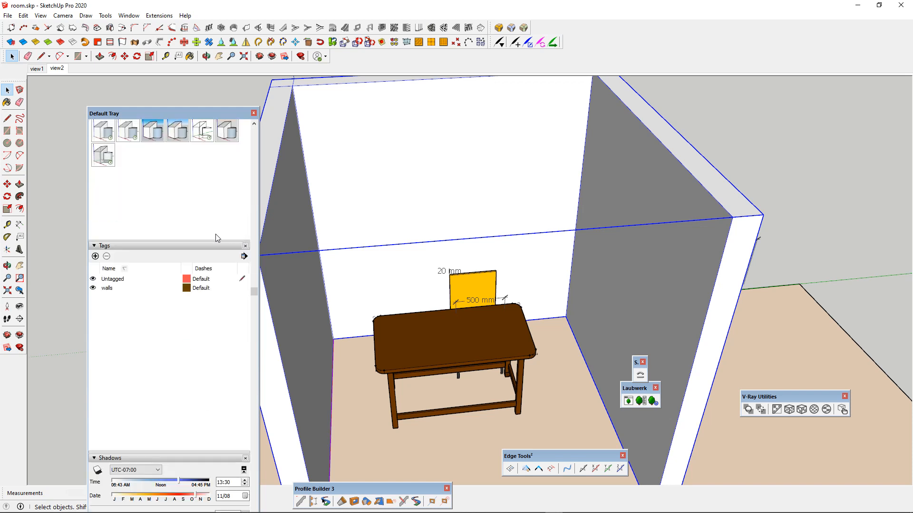
left_click(93, 289)
left_click(93, 289)
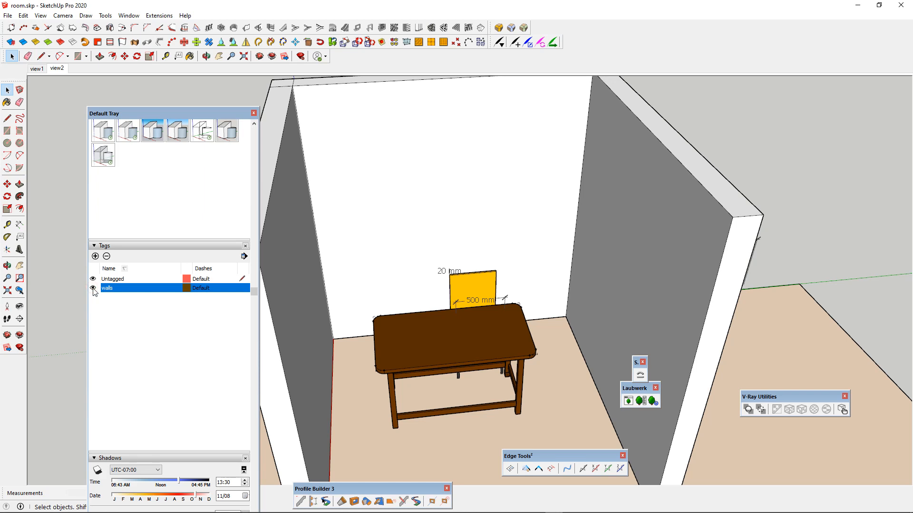
left_click(93, 288)
left_click(93, 289)
left_click(93, 289)
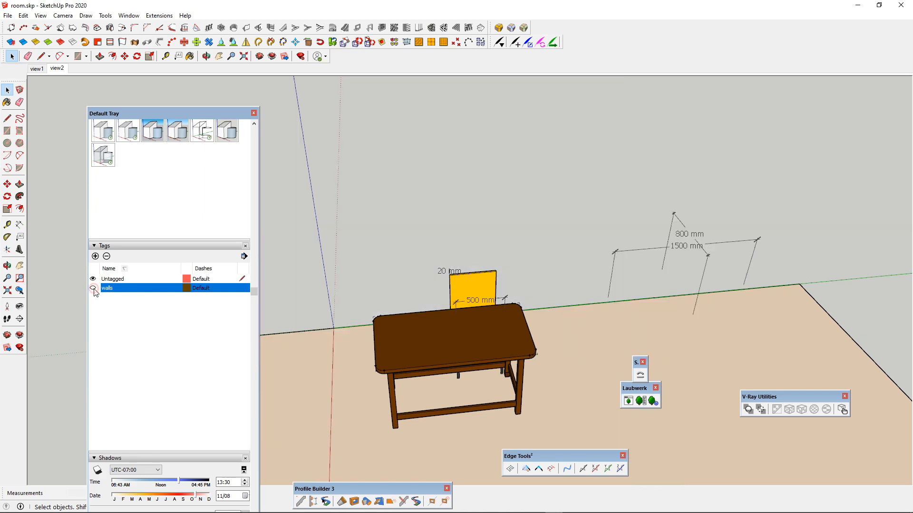
left_click(93, 289)
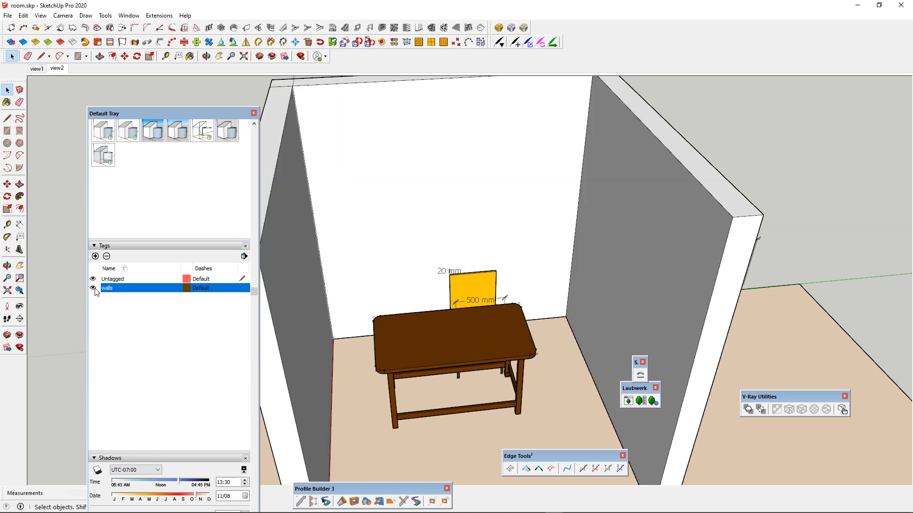
left_click(93, 289)
left_click(93, 289)
left_click(94, 288)
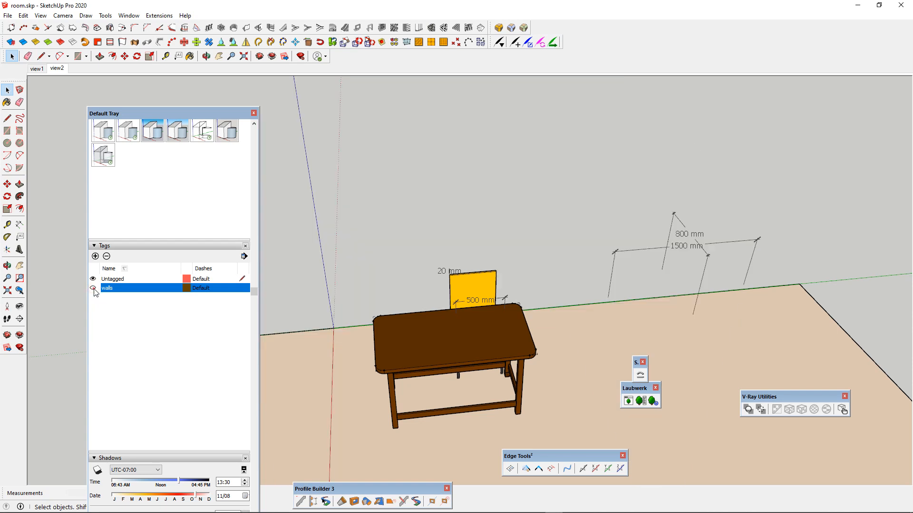
left_click(93, 288)
- Select the chair group inside the table-and-chair component and add a new tag named chair
middle_click_drag(426, 319, 474, 304)
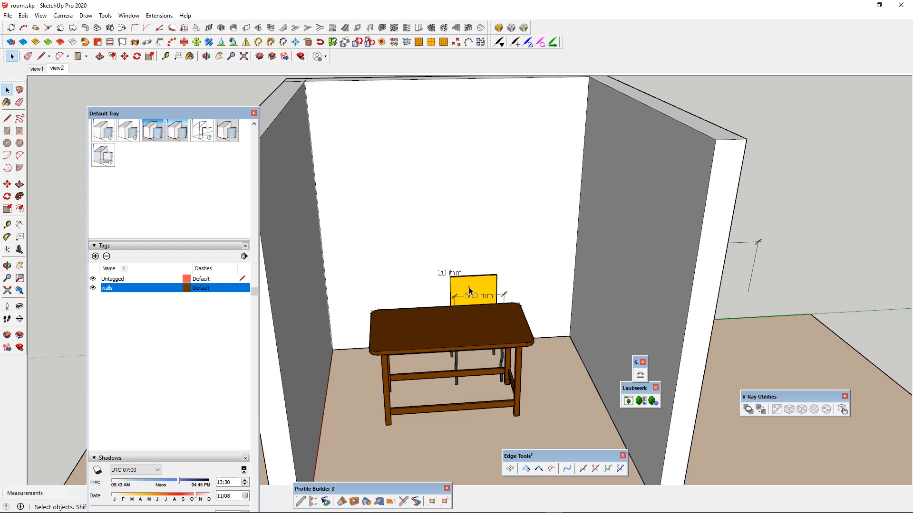
left_click(469, 291)
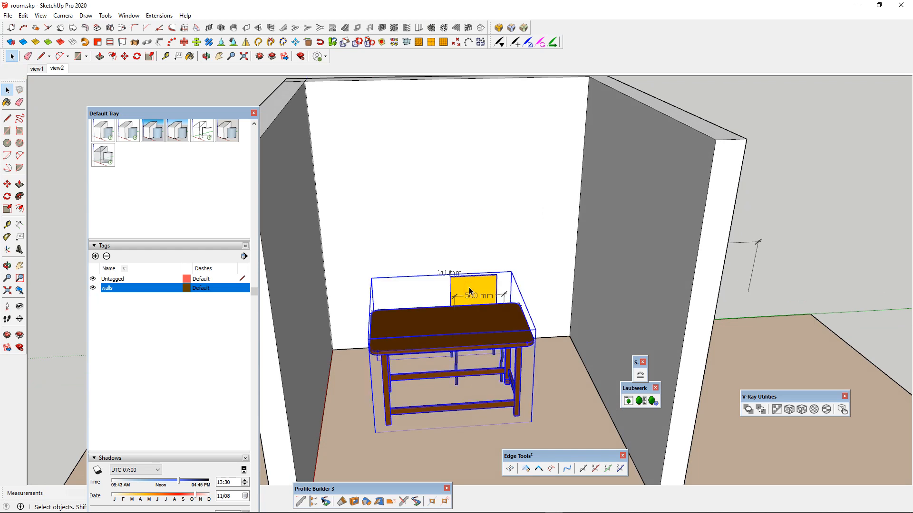
double_click(469, 291)
left_click(471, 289)
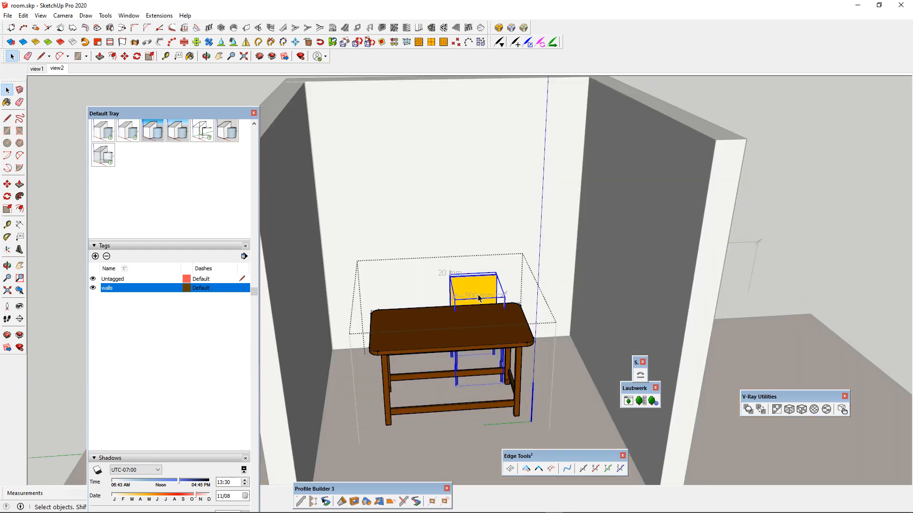
middle_click_drag(479, 298, 449, 251)
scroll(237, 203, "up", 5)
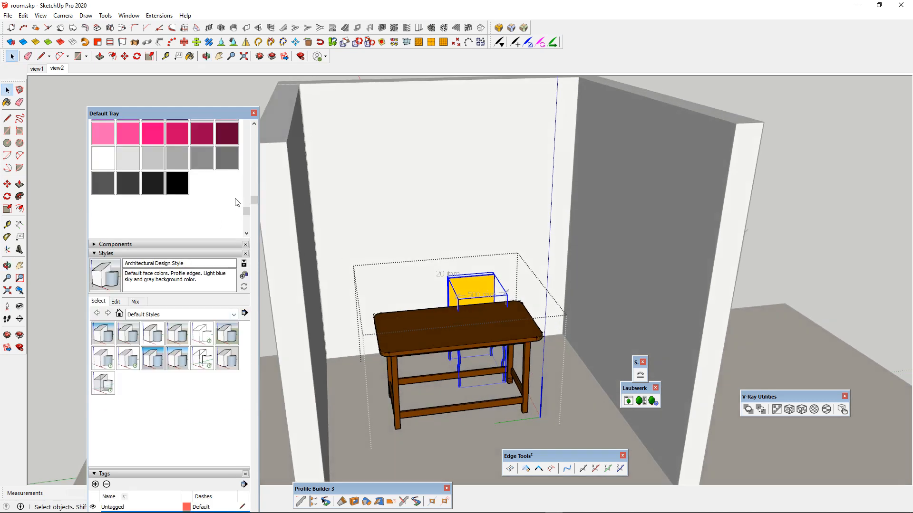
scroll(247, 218, "down", 5)
left_click(95, 257)
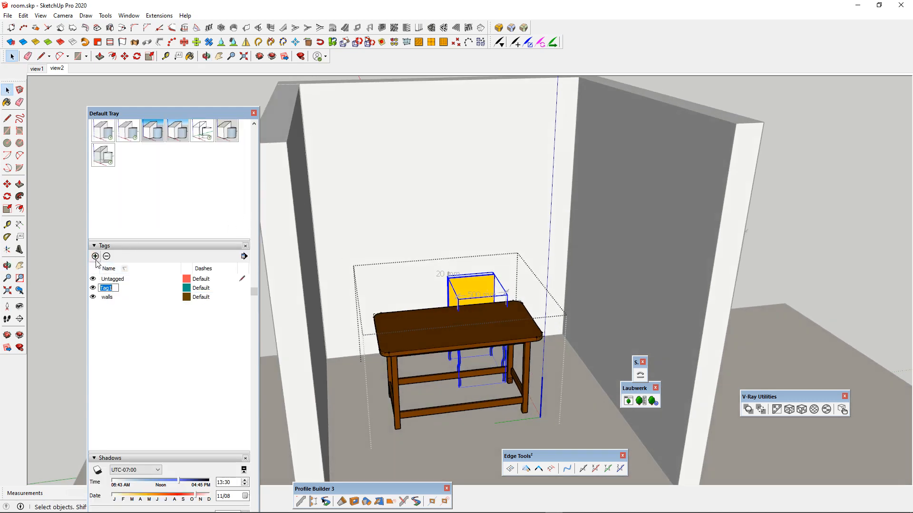
type("chair")
left_click(131, 322)
- Assign the chair tag to the selected chair group
scroll(256, 233, "up", 10)
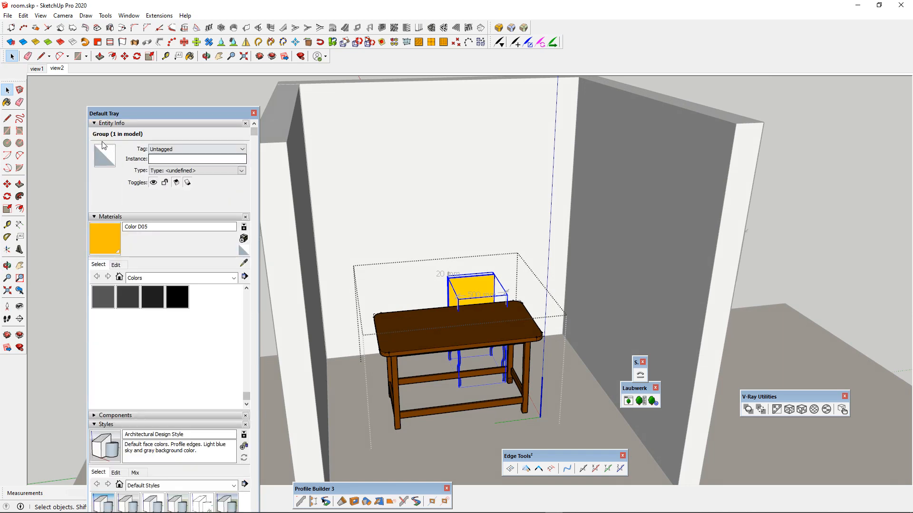
left_click(177, 148)
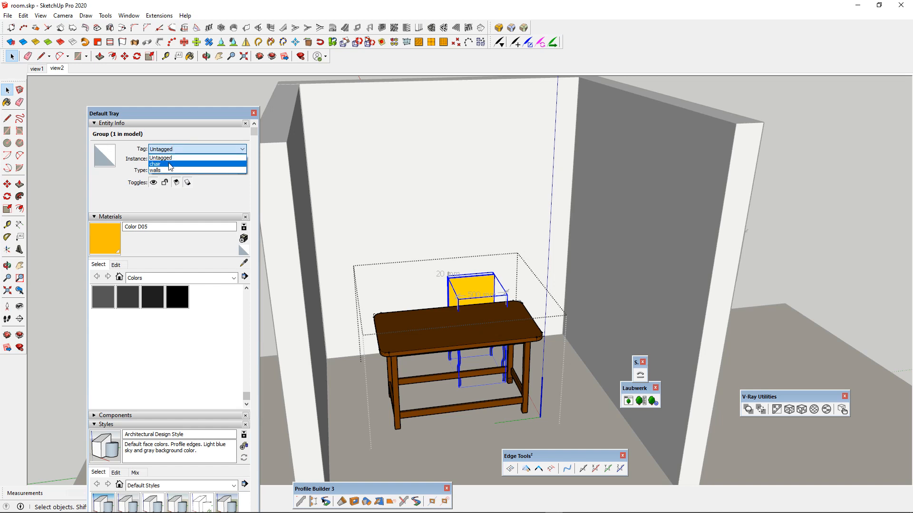
left_click(169, 164)
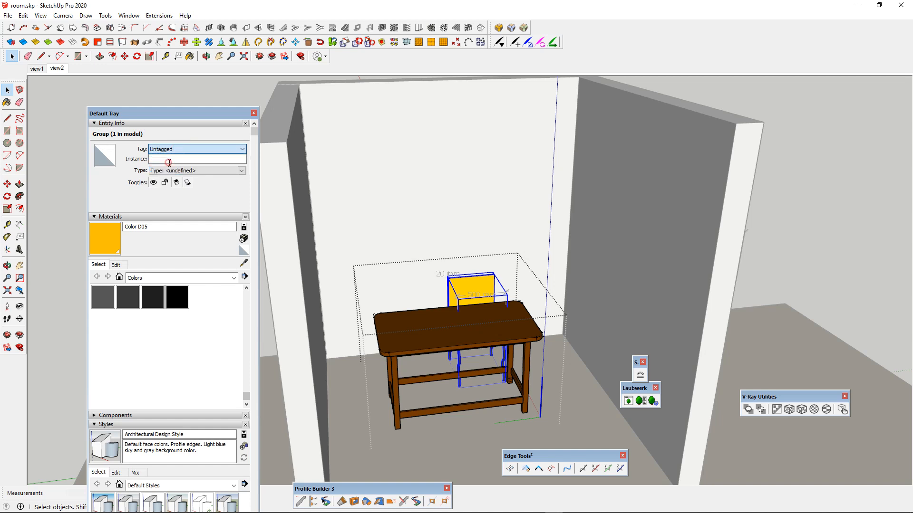
- Switch off the visibility of the chair and walls tags so that only the table is left standing
scroll(209, 275, "down", 10)
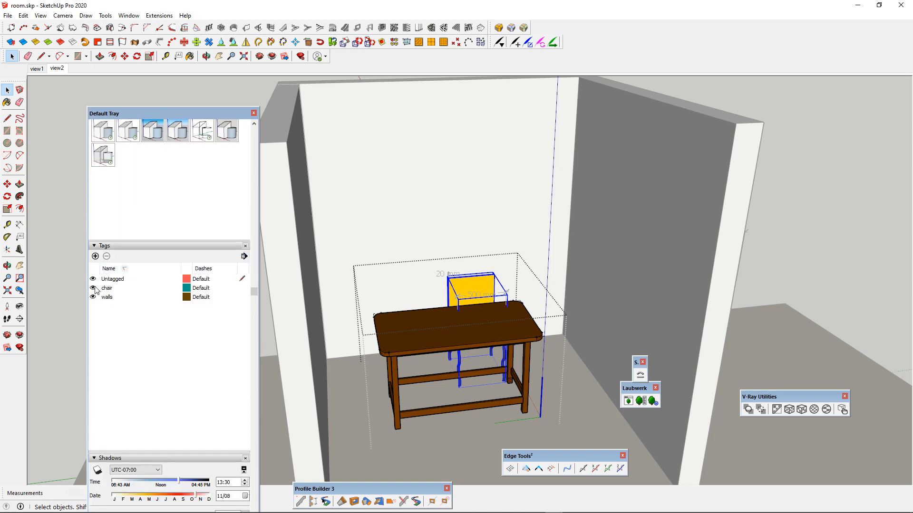
left_click(93, 288)
left_click(93, 298)
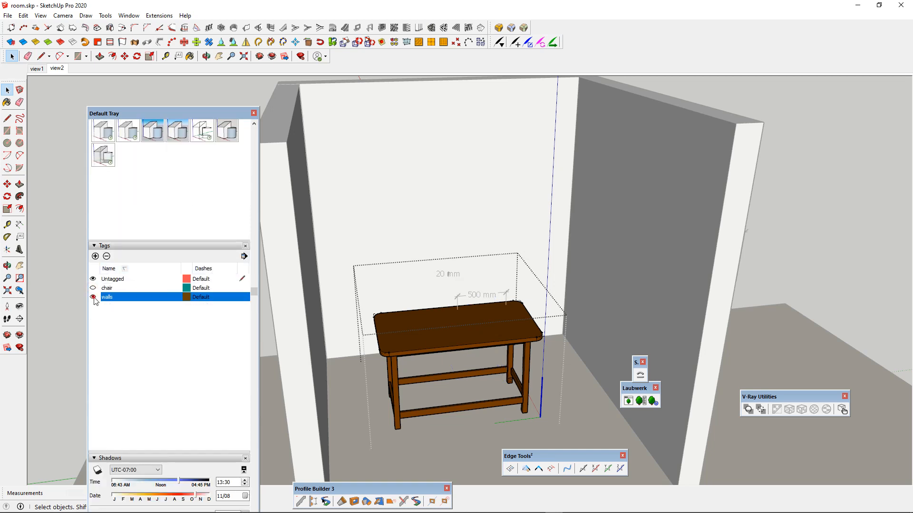
left_click(93, 297)
- Leave component editing, select the whole table component and add a new tag named table
middle_click_drag(592, 304, 544, 314)
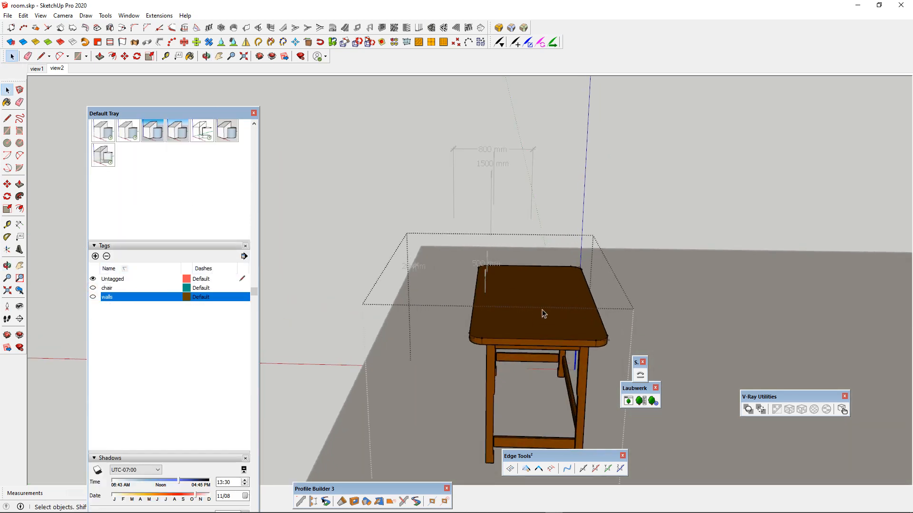
scroll(561, 306, "up", 5)
scroll(540, 301, "down", 5)
scroll(523, 314, "up", 3)
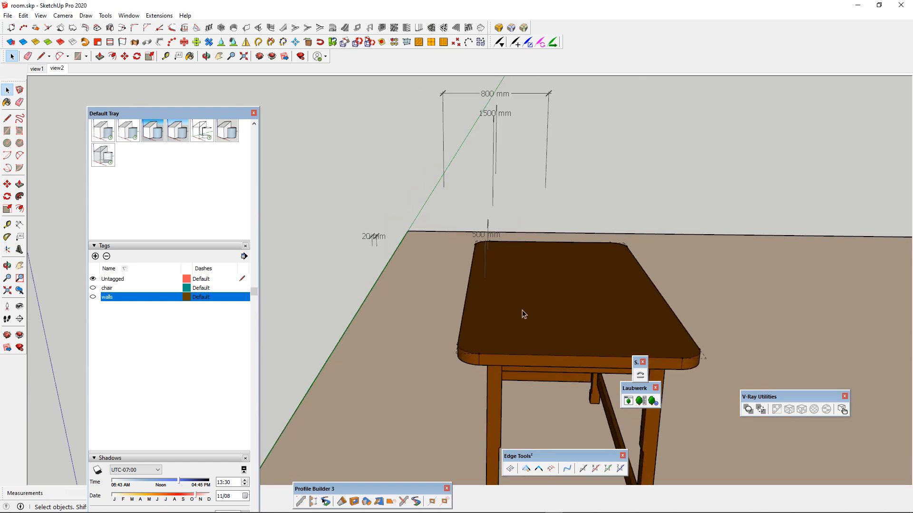
scroll(528, 316, "down", 3)
left_click(595, 312)
scroll(570, 309, "down", 4)
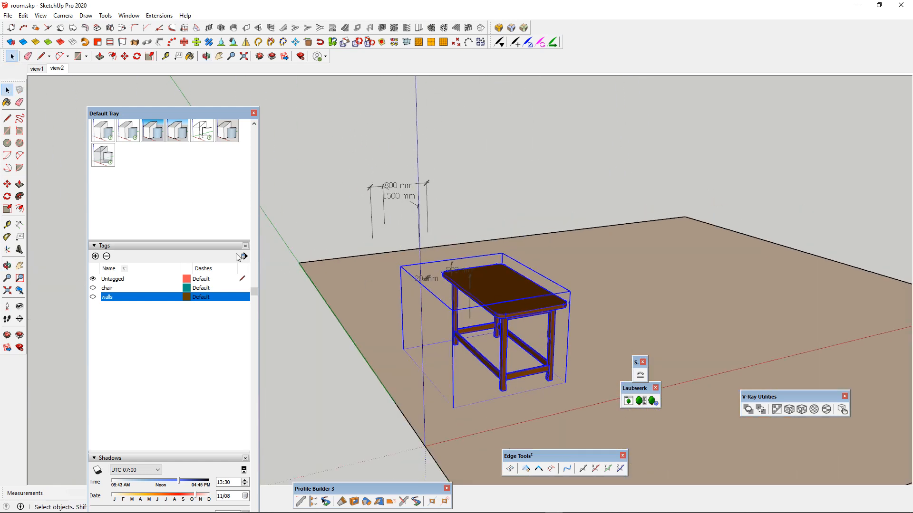
left_click(95, 256)
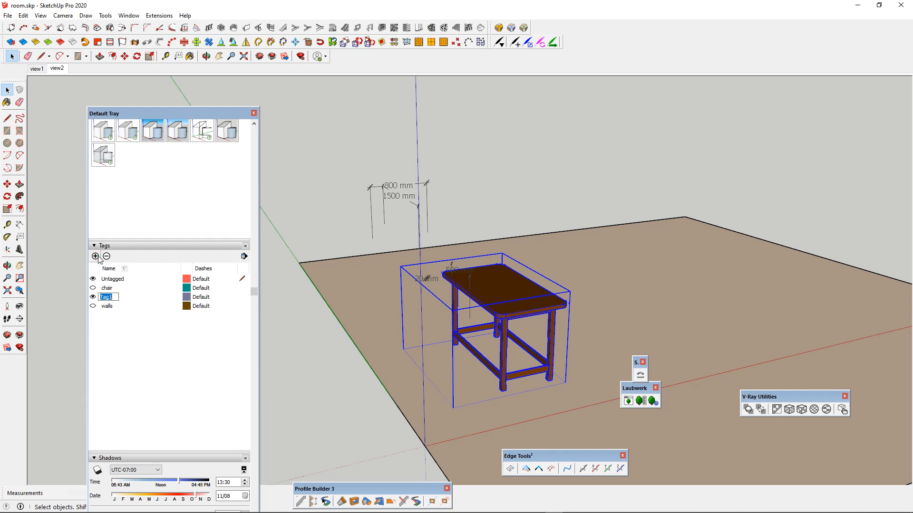
type("table")
key("Return")
- Assign the table tag to the selected table component
scroll(192, 266, "up", 8)
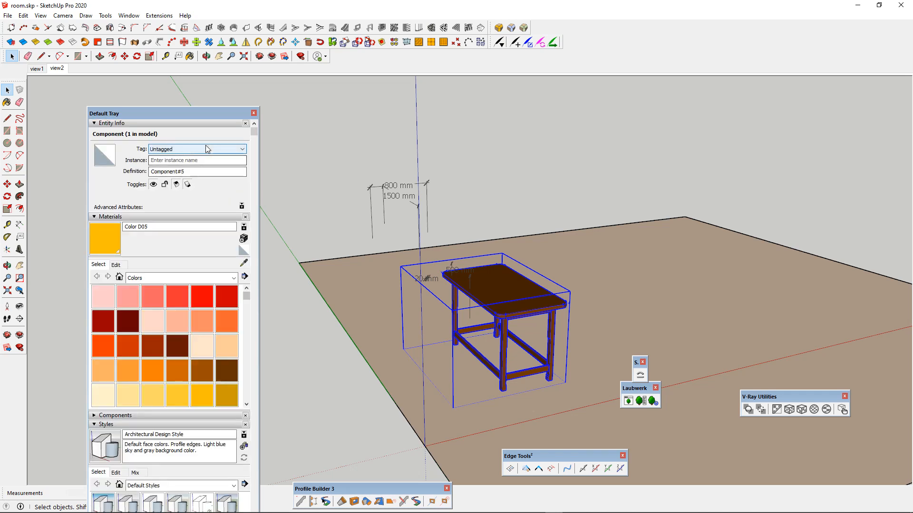
left_click(197, 149)
left_click(188, 173)
- Test the tags by showing chair and walls again, then hiding the walls, table and chair tags together
scroll(132, 240, "down", 10)
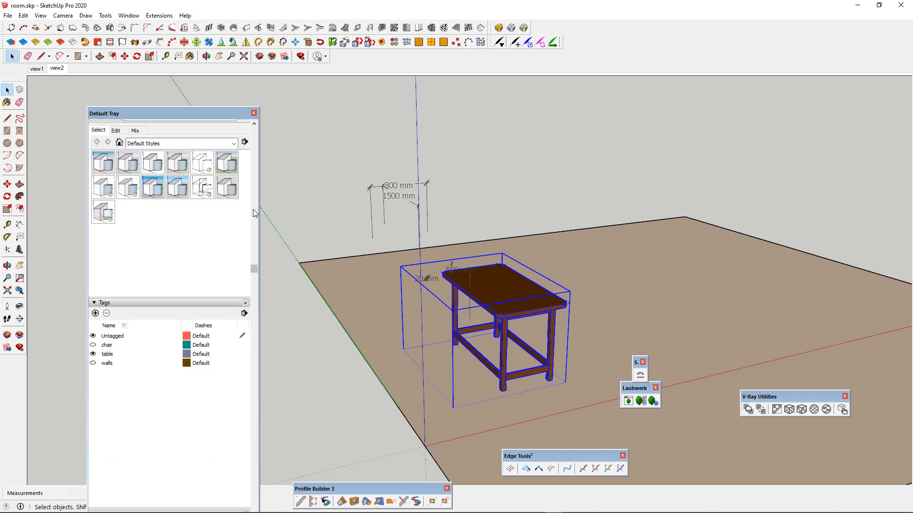
scroll(132, 240, "up", 4)
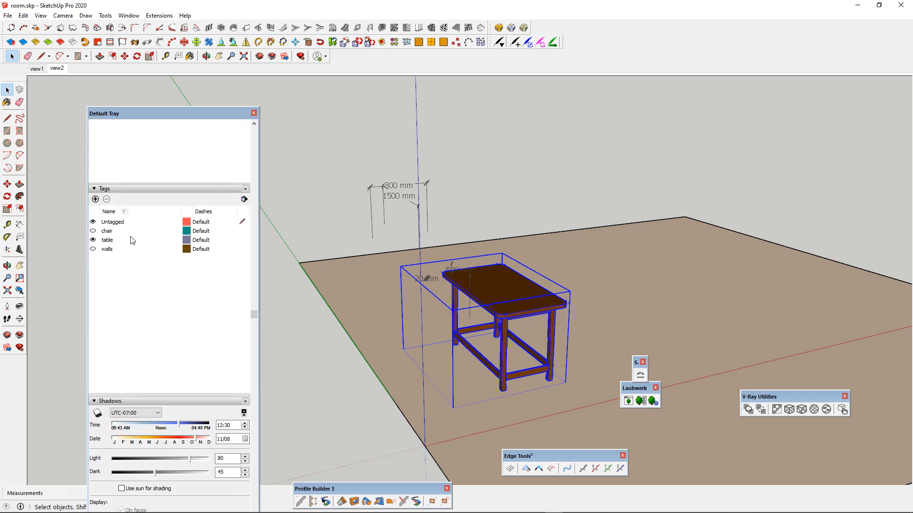
left_click(92, 231)
left_click(93, 249)
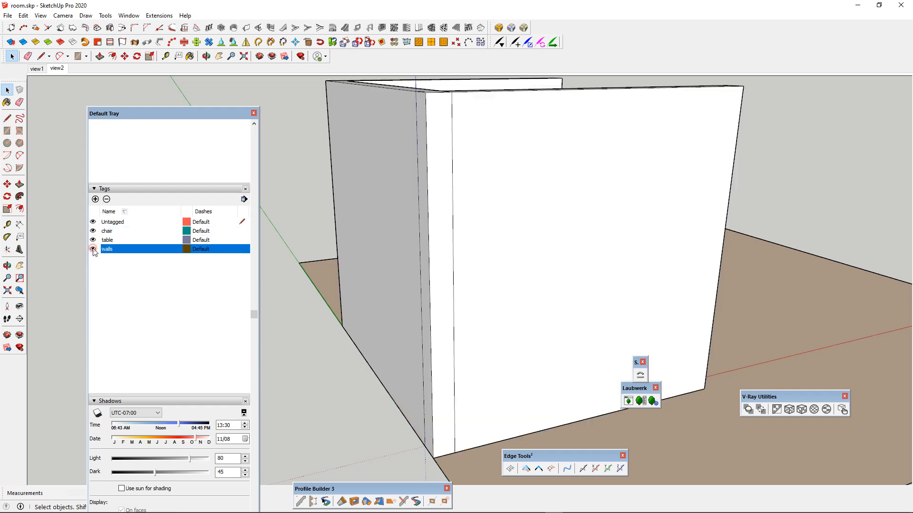
left_click(92, 249)
left_click(93, 240)
left_click(93, 231)
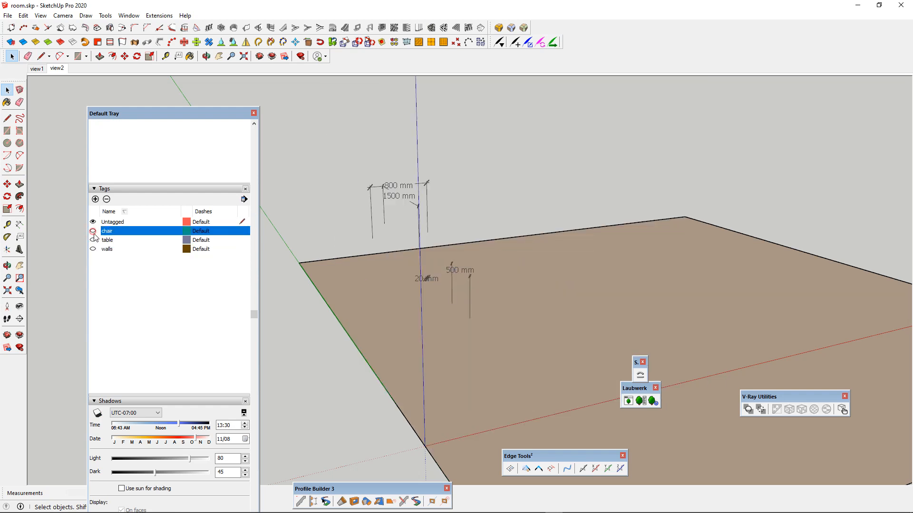
- Switch the table and walls tags back on and toggle the furniture tags, leaving chair, table and walls shown
left_click(92, 240)
left_click(93, 249)
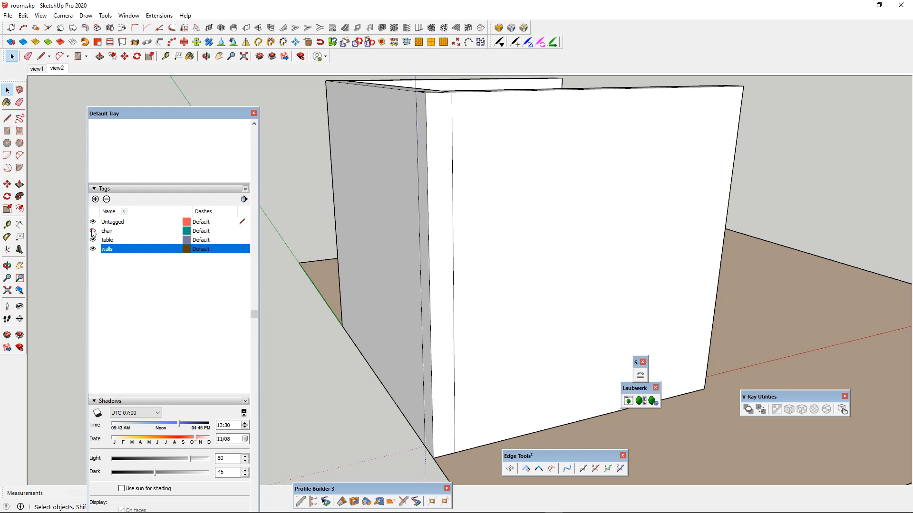
left_click(93, 231)
left_click(93, 240)
left_click(93, 231)
left_click(93, 240)
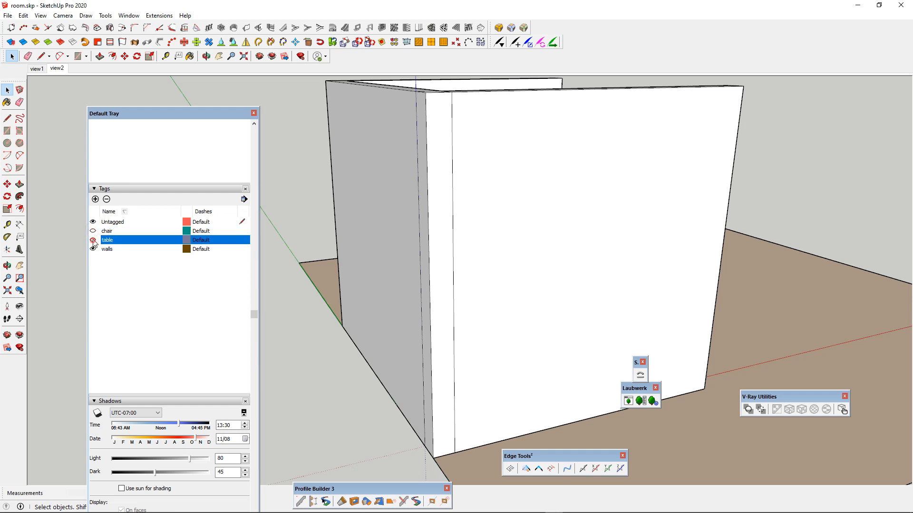
left_click(93, 231)
- From the room's open front, check the tags by hiding and reshowing the table and chair, then the walls and table
middle_click_drag(648, 315, 426, 301)
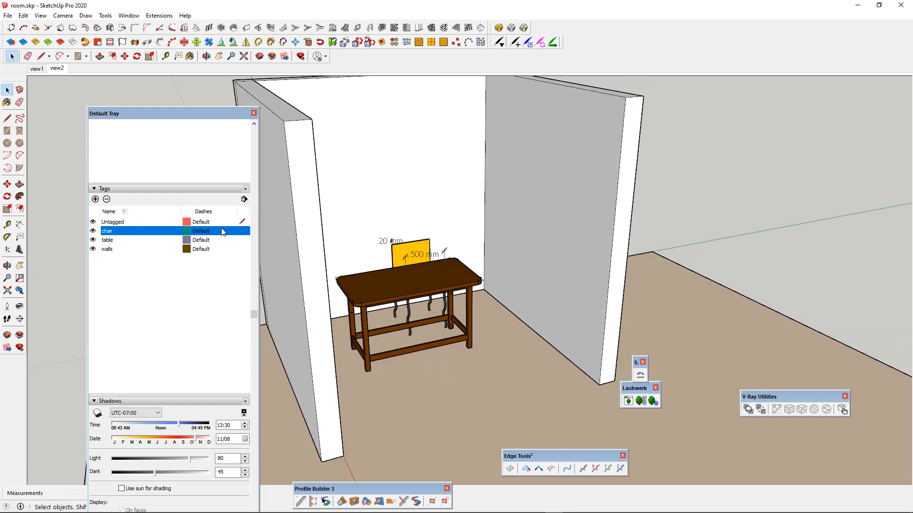
left_click(92, 240)
left_click(92, 231)
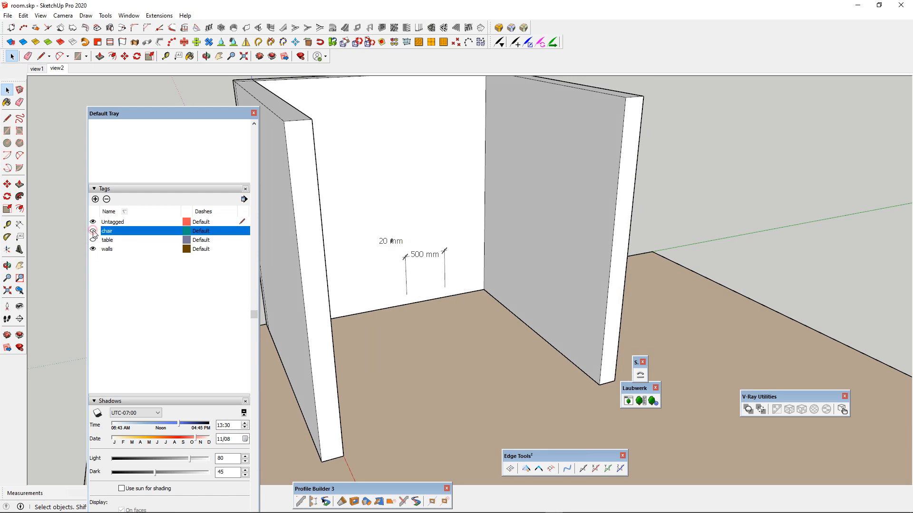
left_click(93, 240)
left_click(93, 231)
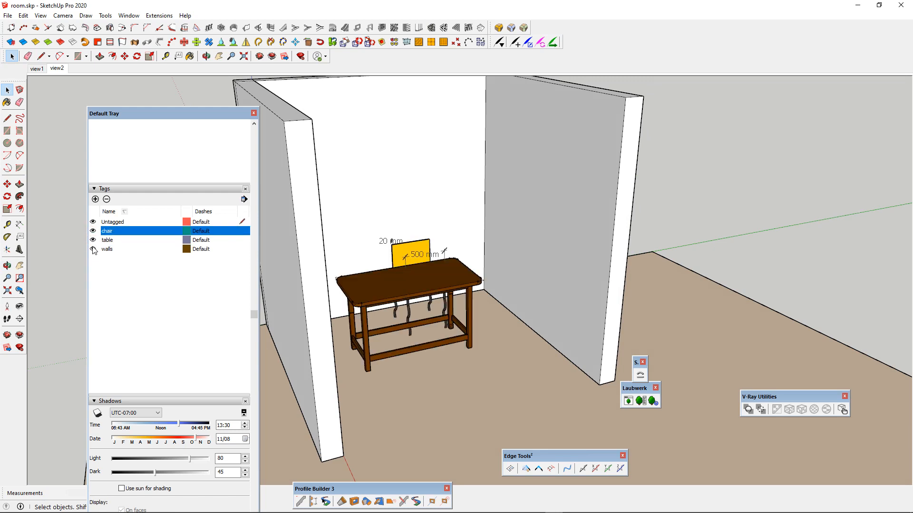
left_click(94, 250)
left_click(93, 240)
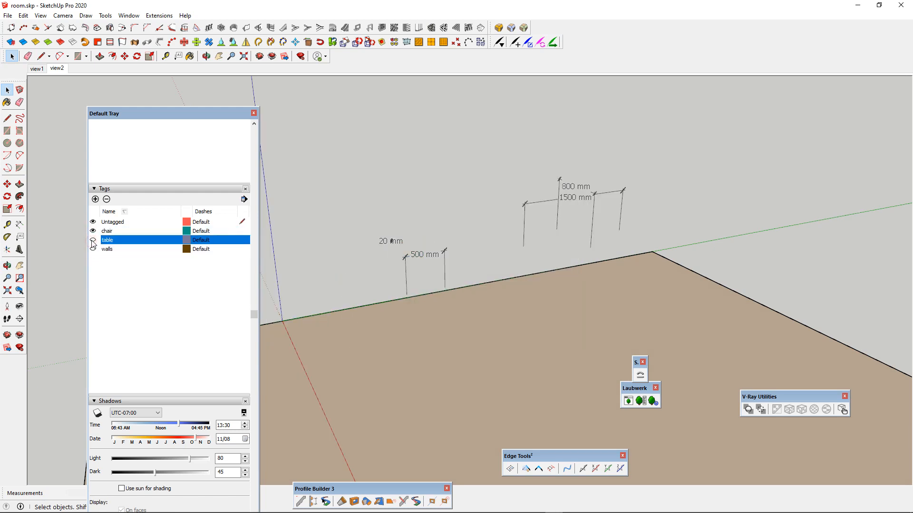
left_click(93, 240)
left_click(93, 250)
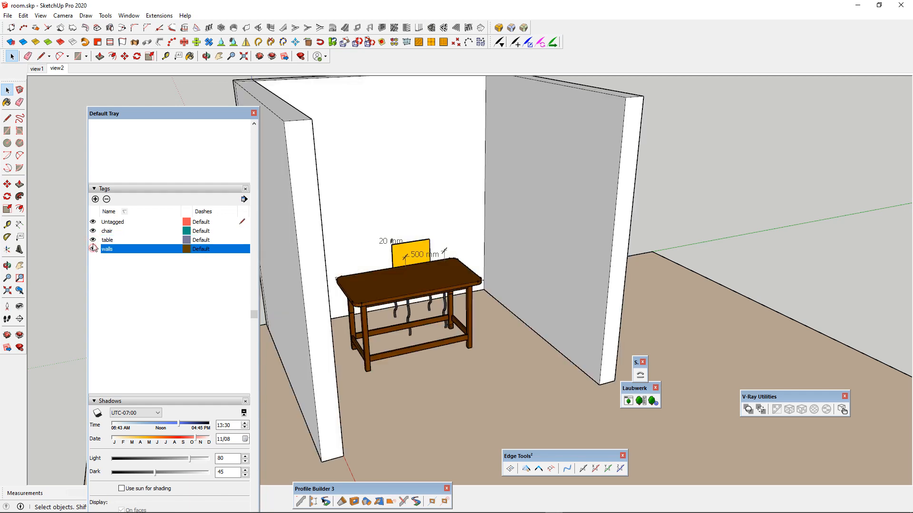
- Toggle the table and chair tags off and on, and hide the walls tag so only the furniture stays shown
left_click(92, 240)
left_click(93, 231)
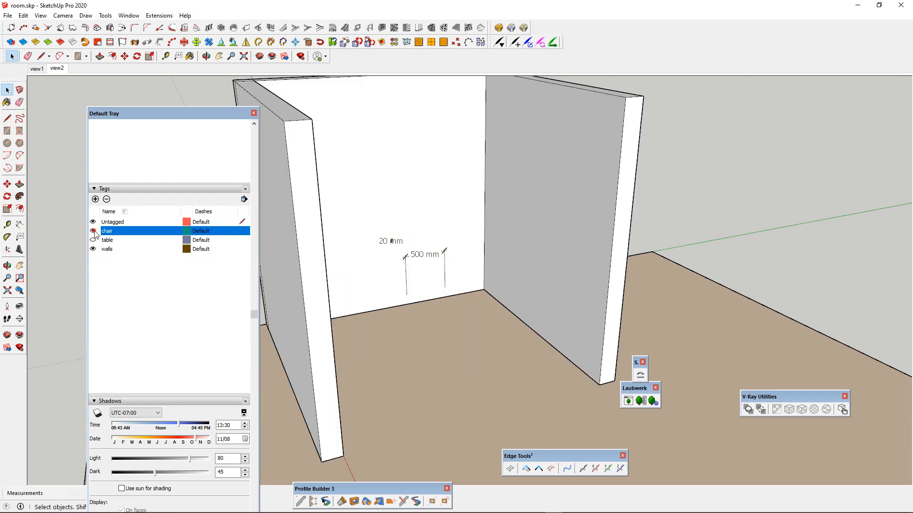
left_click(93, 240)
left_click(93, 250)
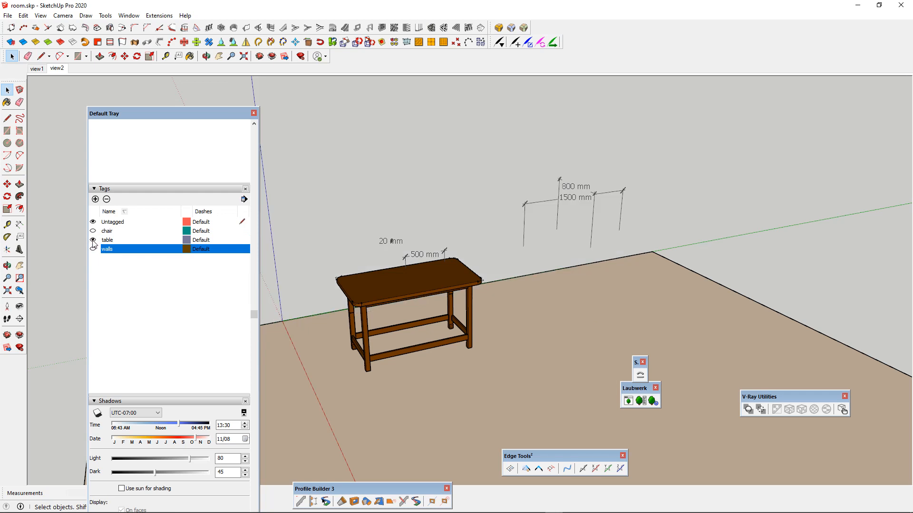
left_click(93, 231)
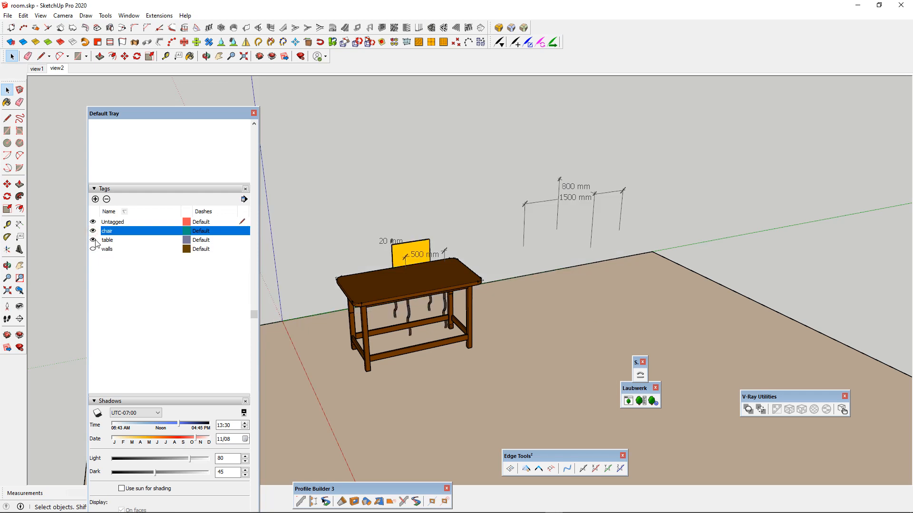
scroll(333, 277, "up", 5)
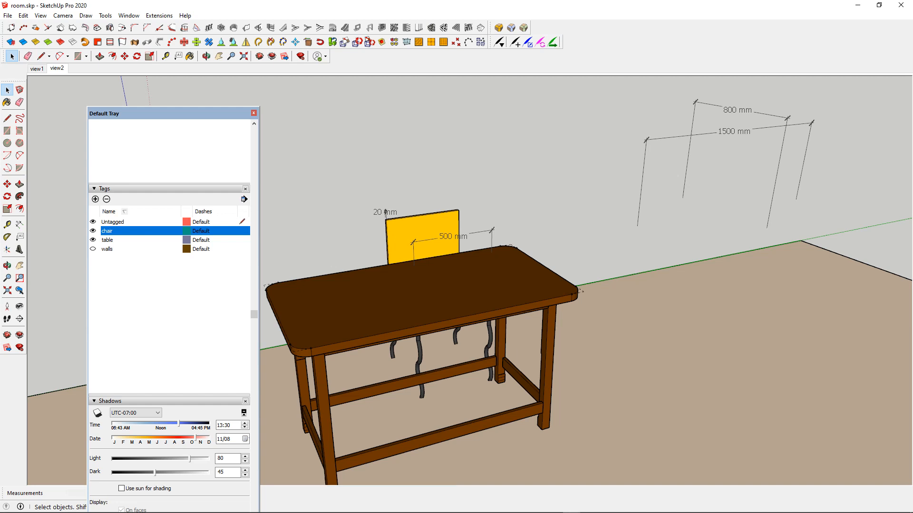
mouse_move(608, 499)
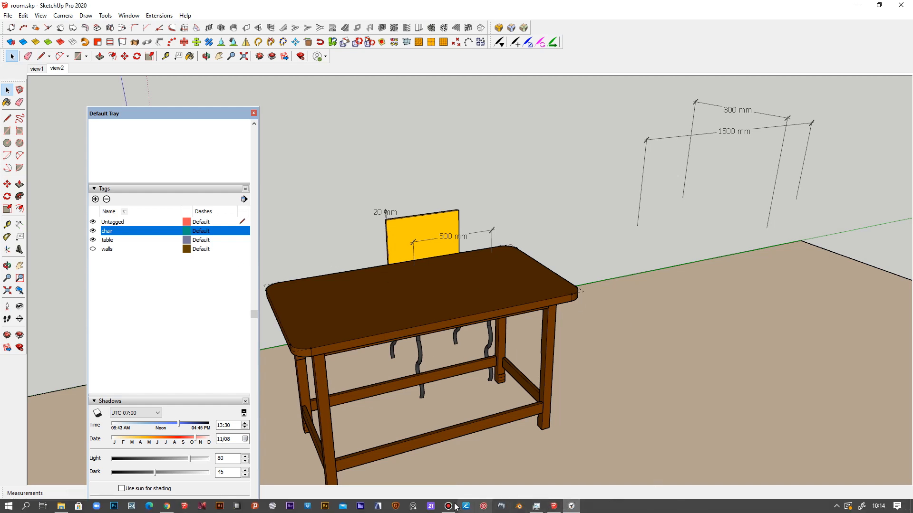